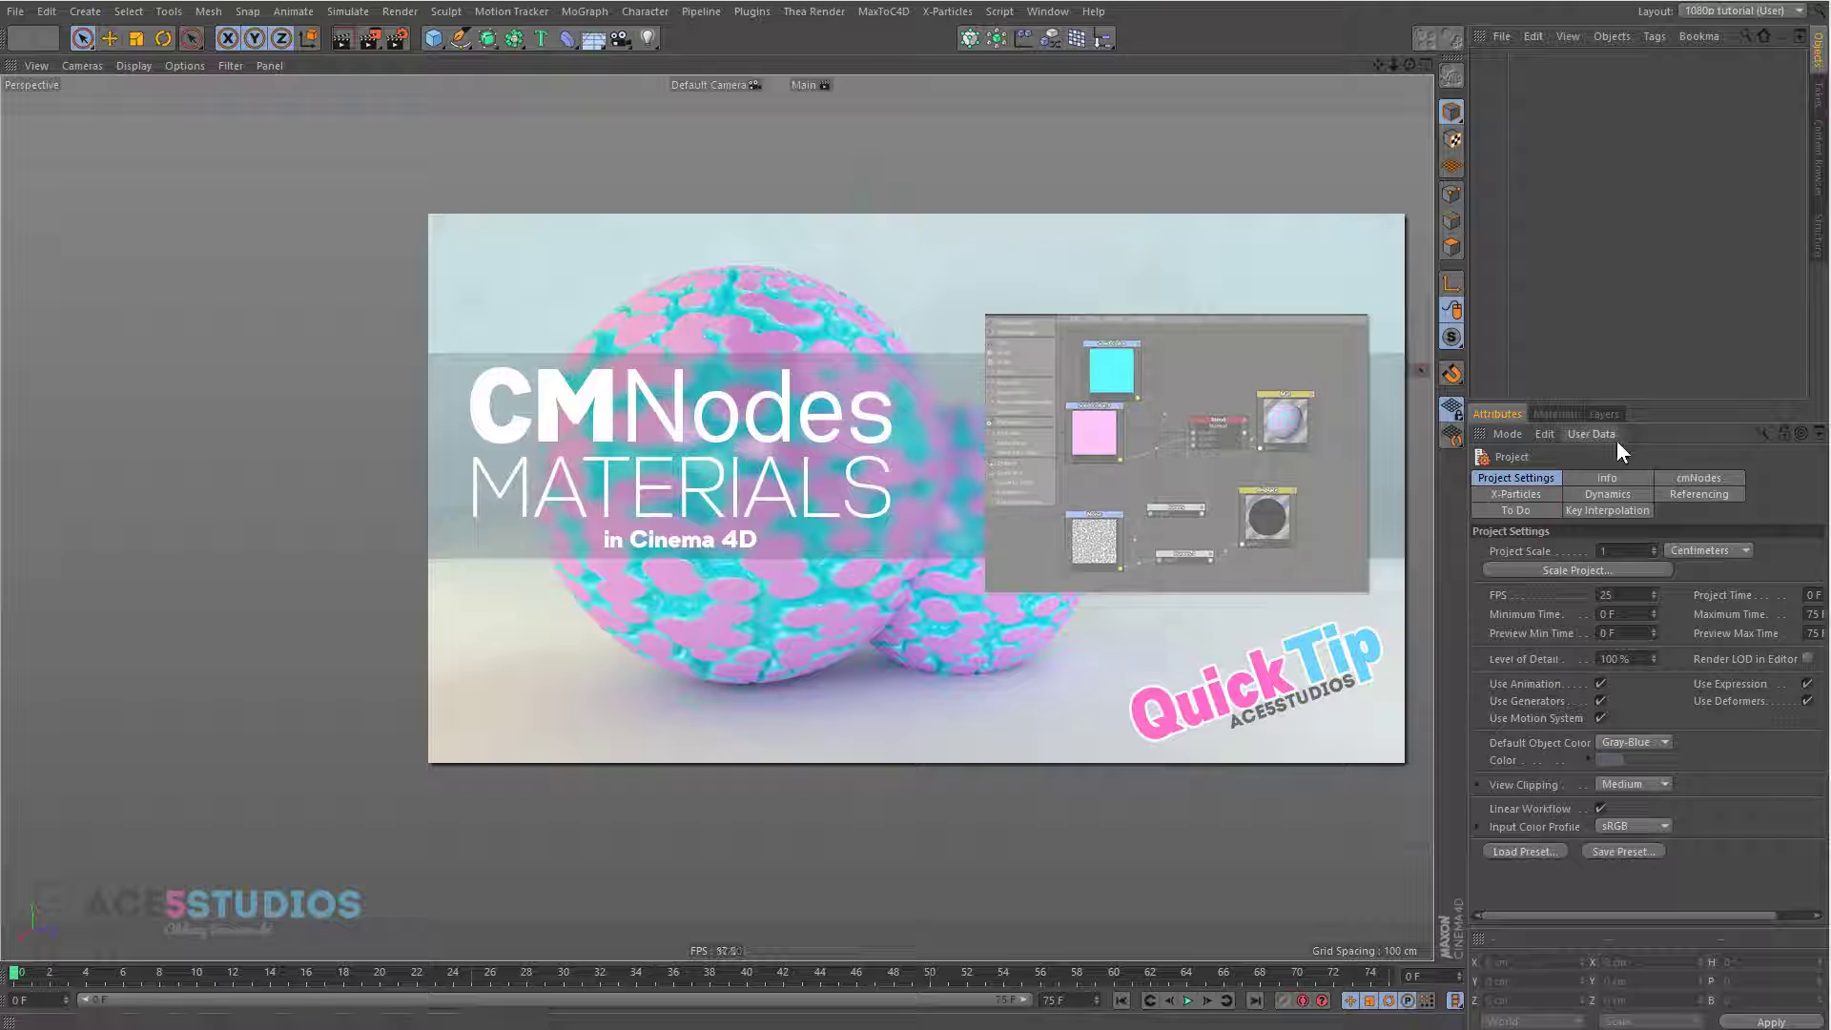
# - Show the Material Manager tab beside the project settings of the empty scene
pyautogui.click(1555, 414)
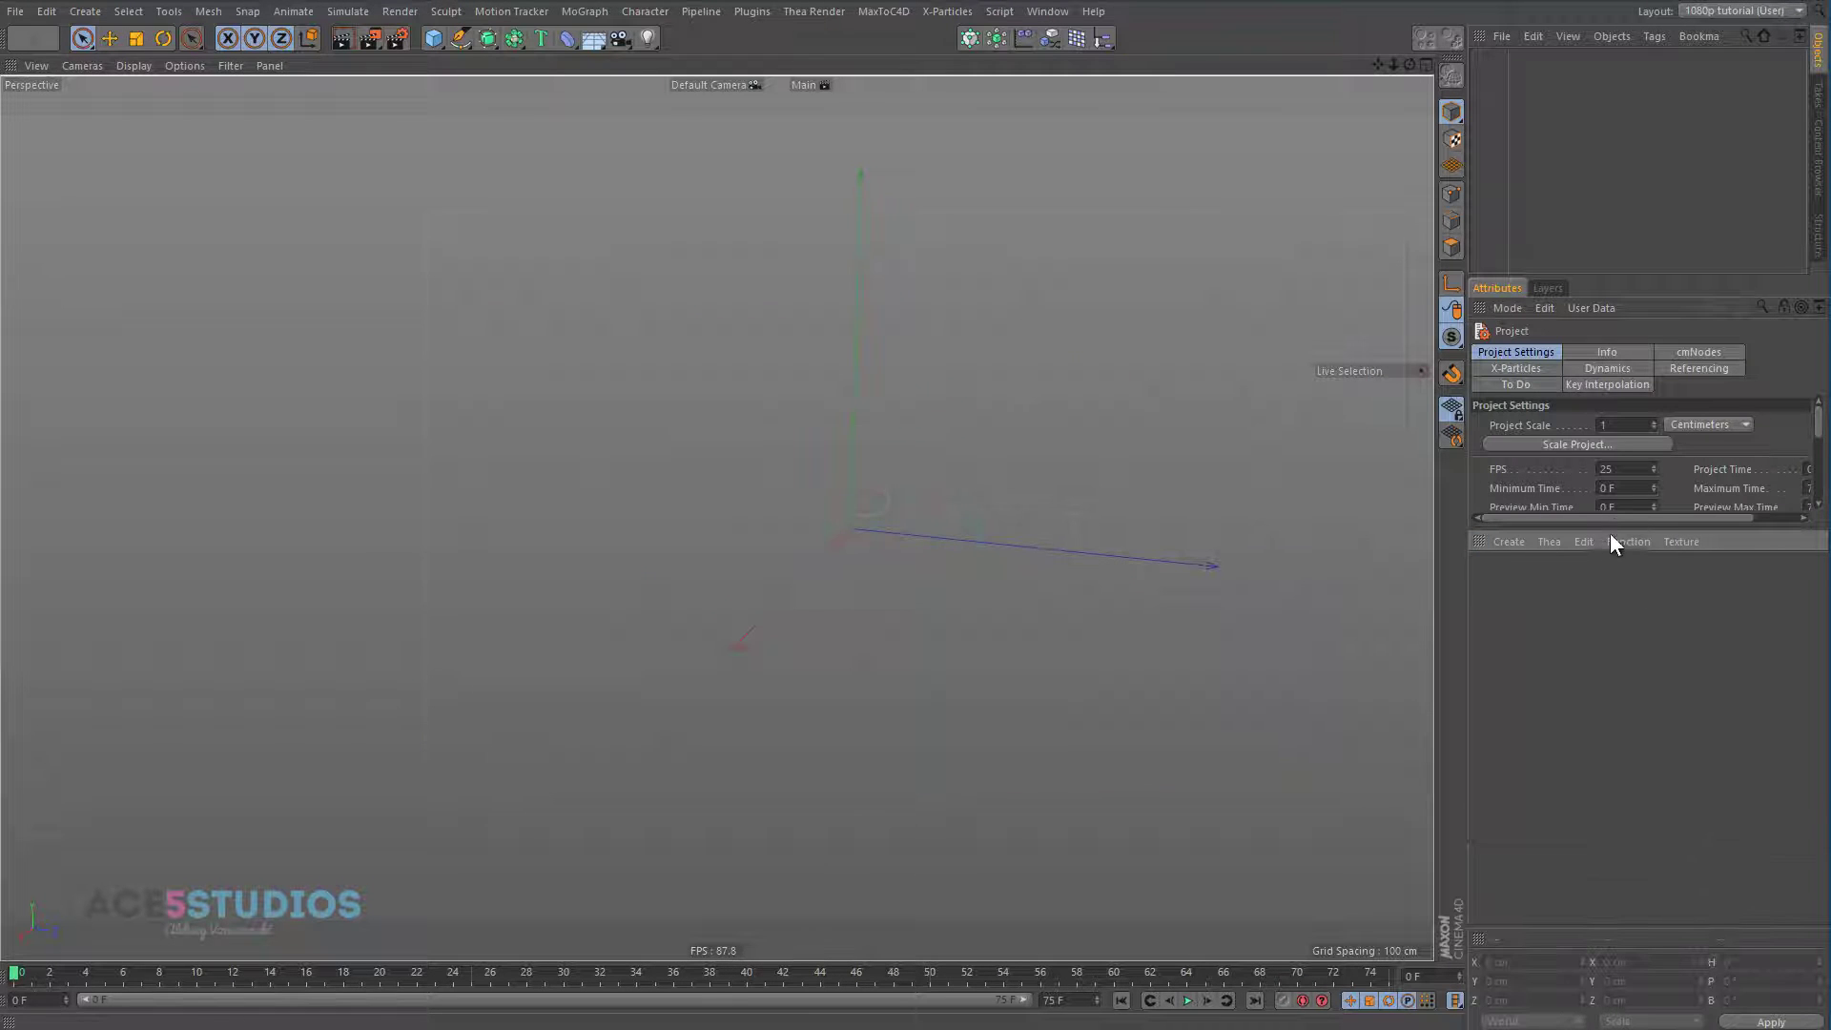
# - Tear off the Plugins > cmNodes submenu as a floating palette
pyautogui.moveTo(1618, 527); pyautogui.dragTo(1644, 691)
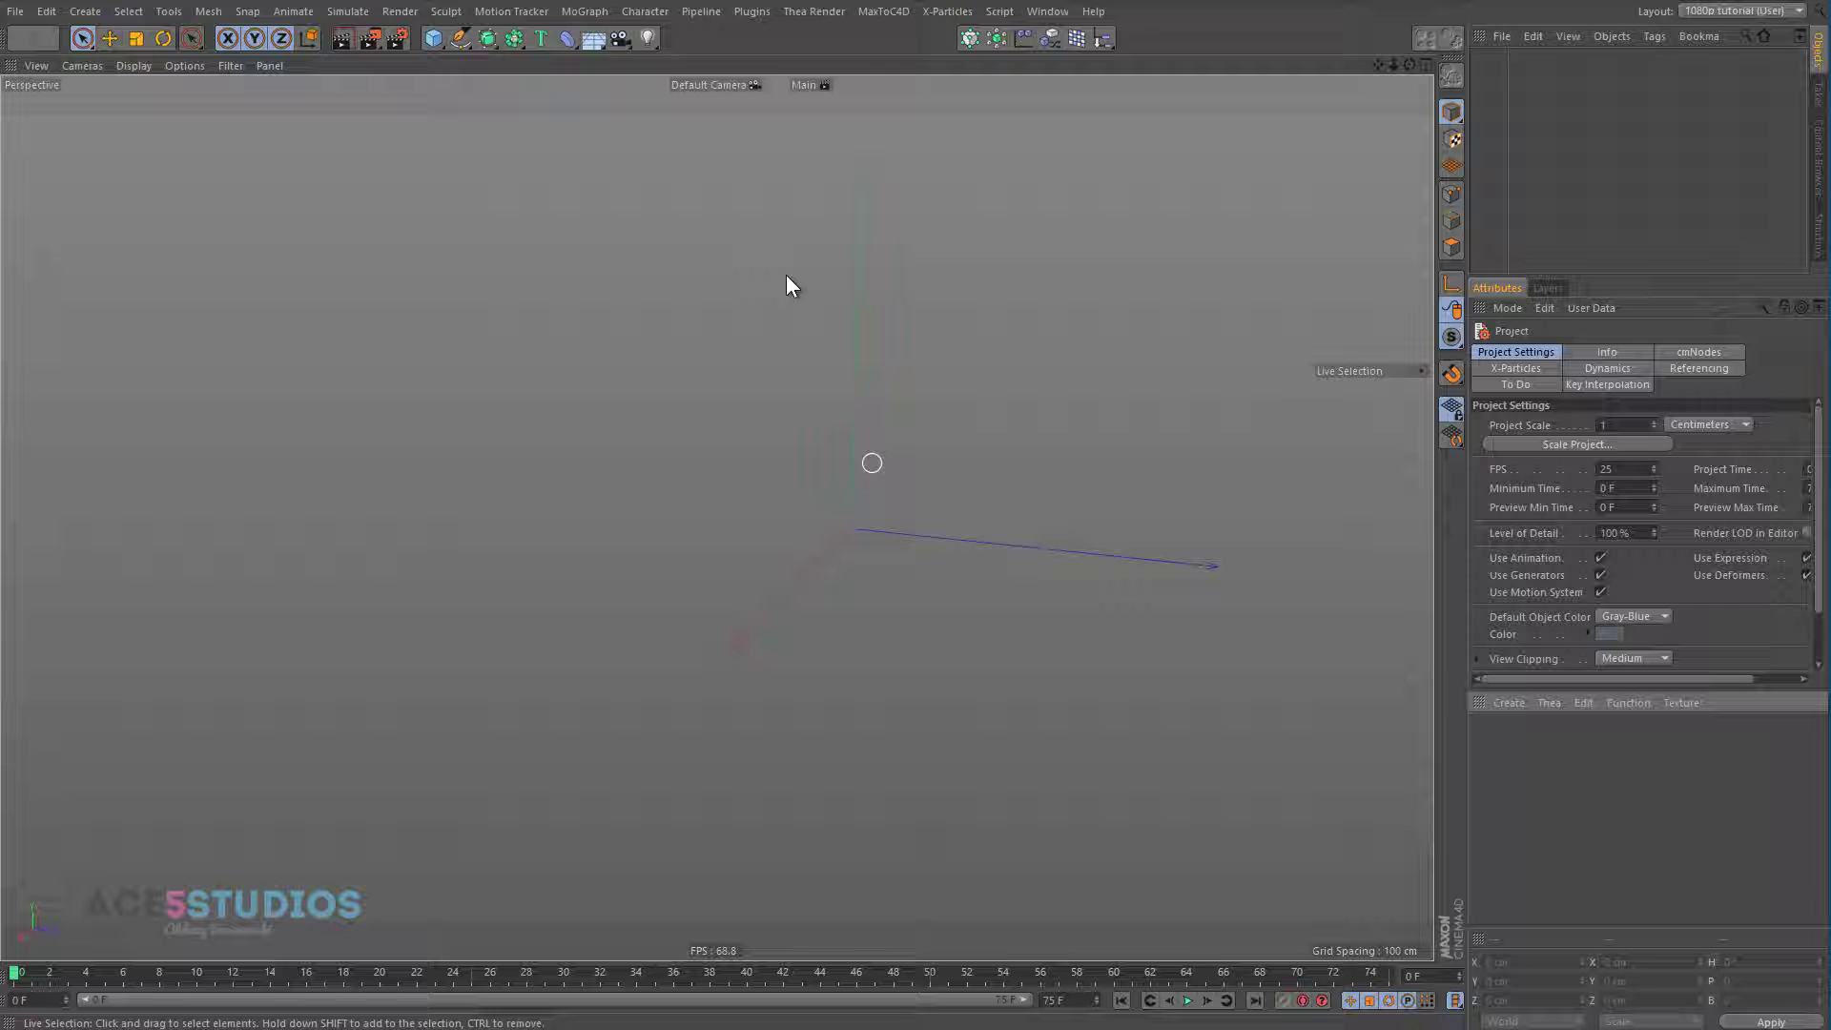
pyautogui.click(751, 12)
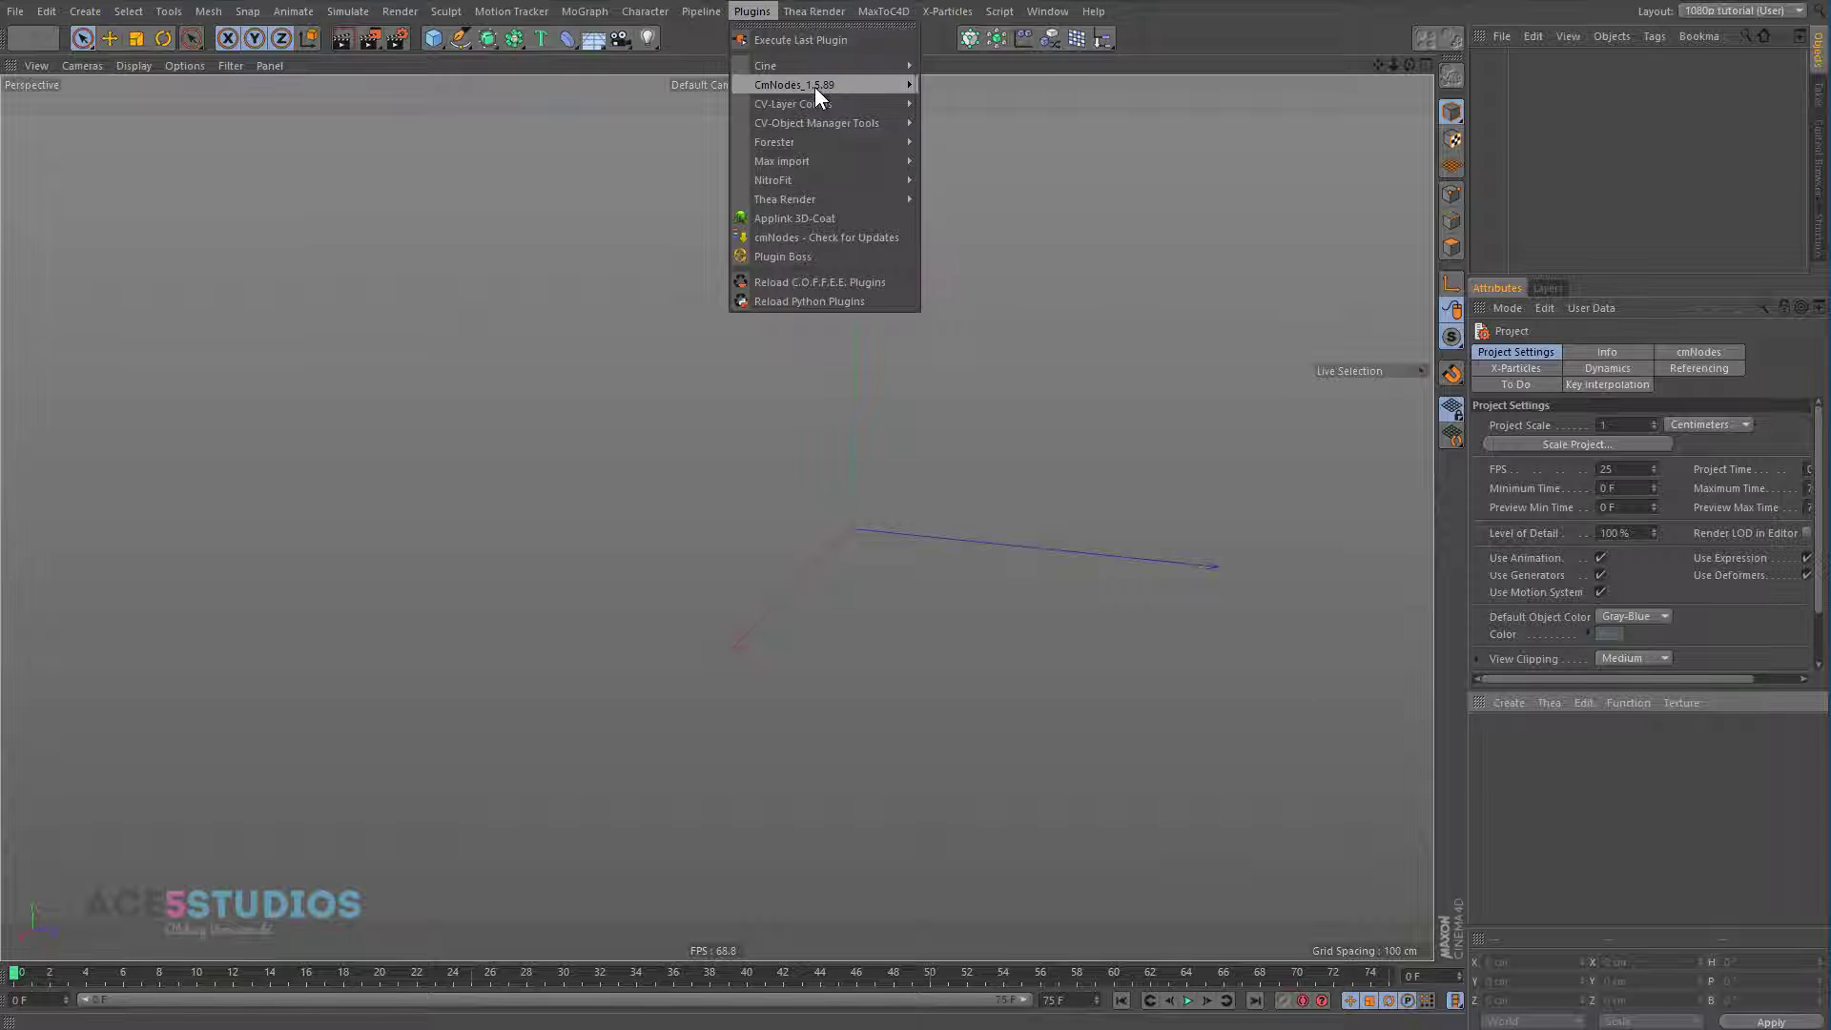
pyautogui.moveTo(815, 86)
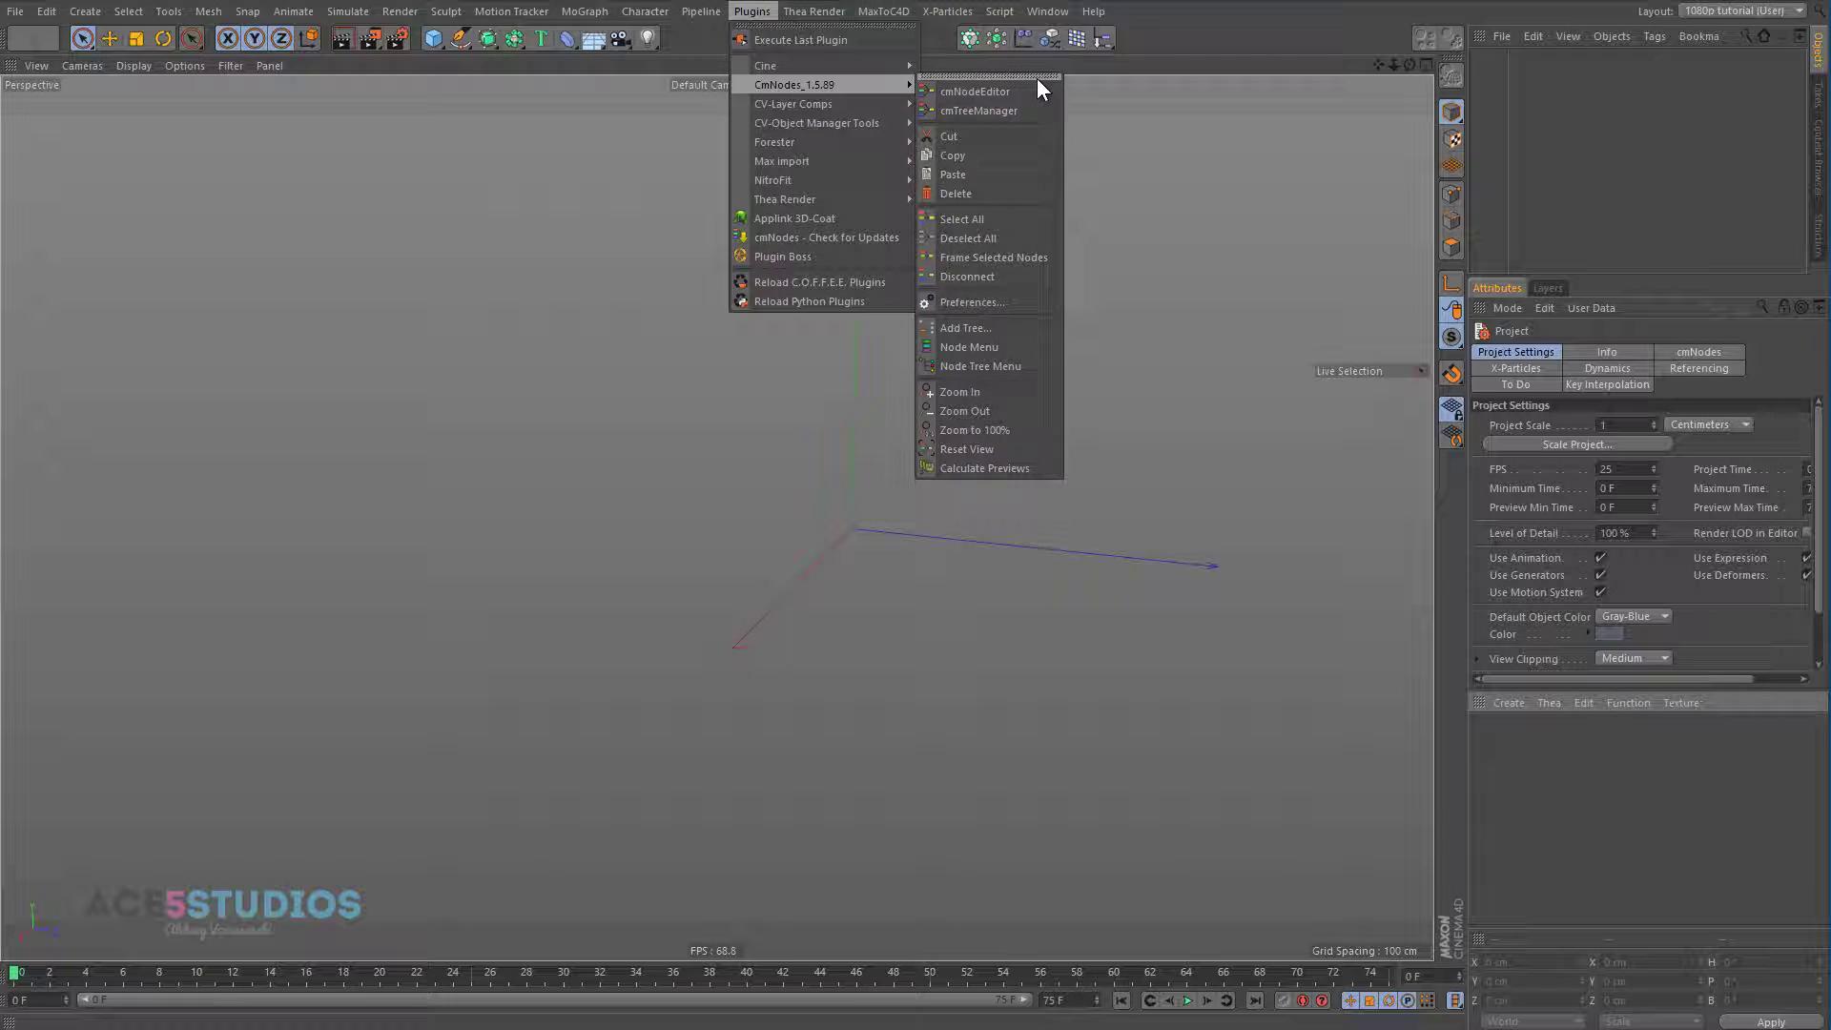
pyautogui.click(1002, 77)
pyautogui.moveTo(1001, 69); pyautogui.dragTo(1131, 252)
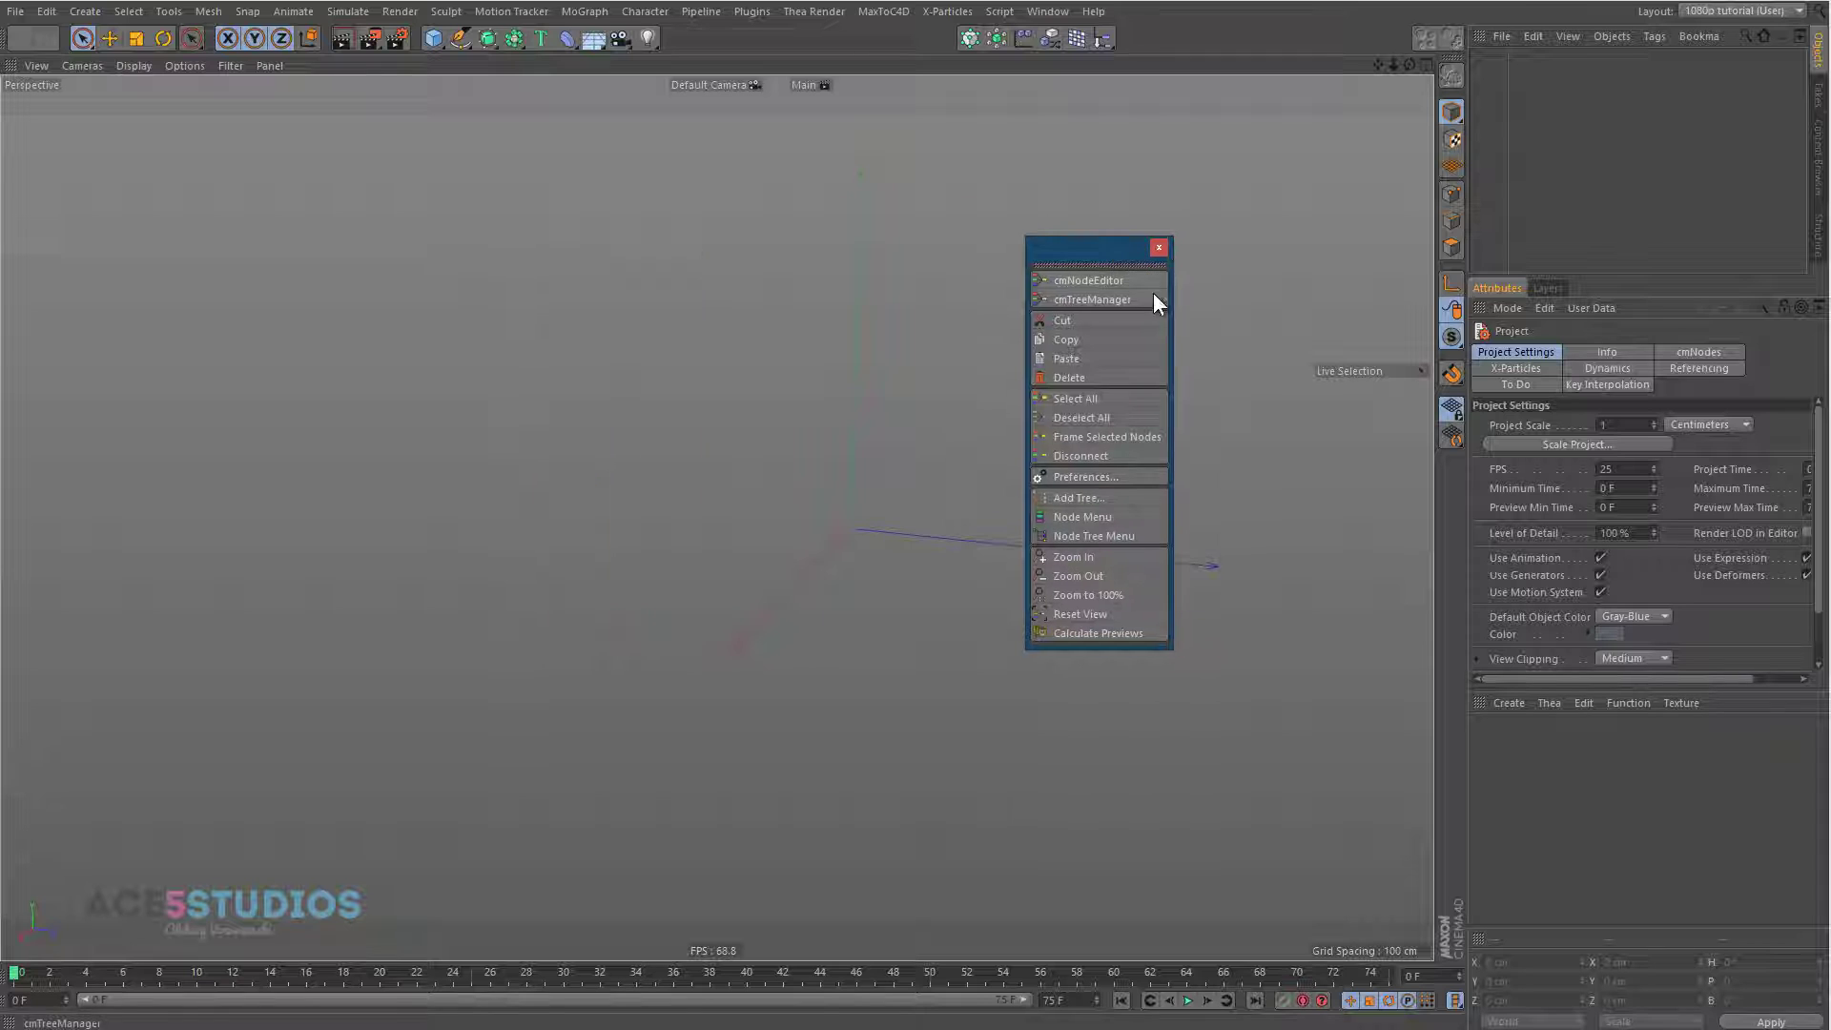
# - Open the cmNodeEditor and add a new empty node tree through Edit > Add Tree
pyautogui.click(1118, 278)
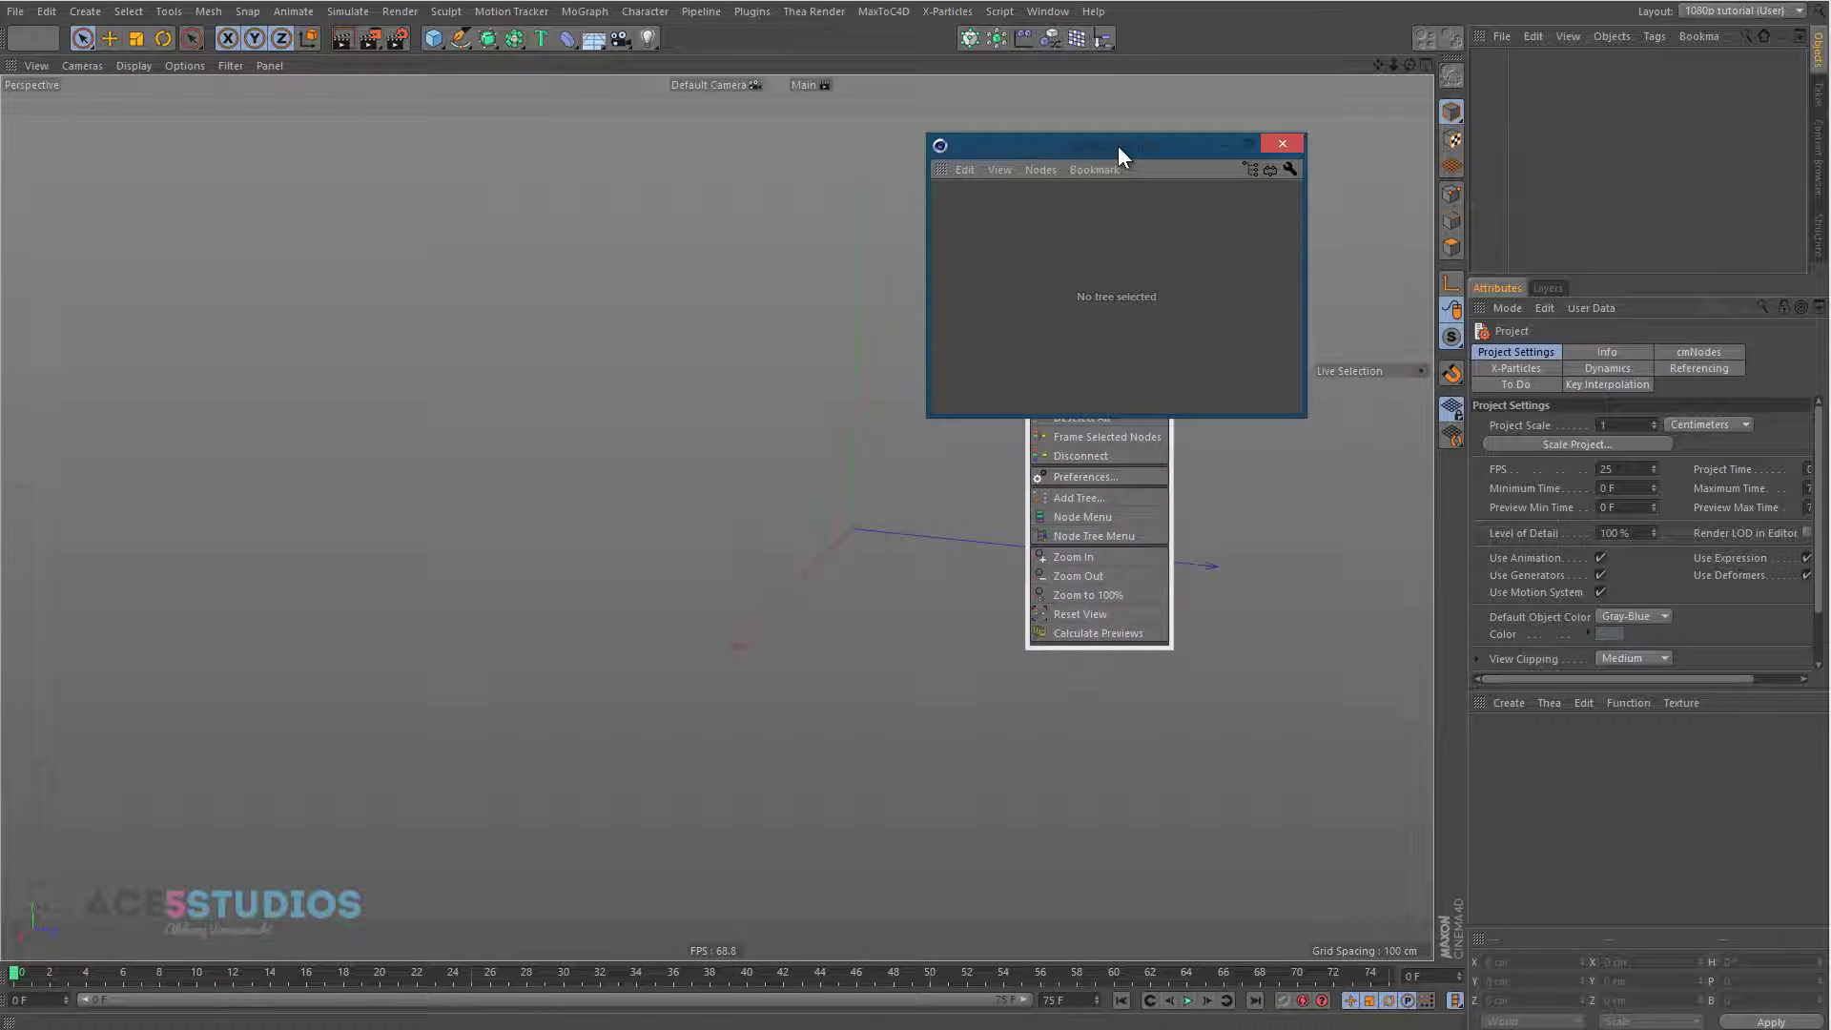
pyautogui.moveTo(1118, 146); pyautogui.dragTo(584, 234)
pyautogui.click(429, 261)
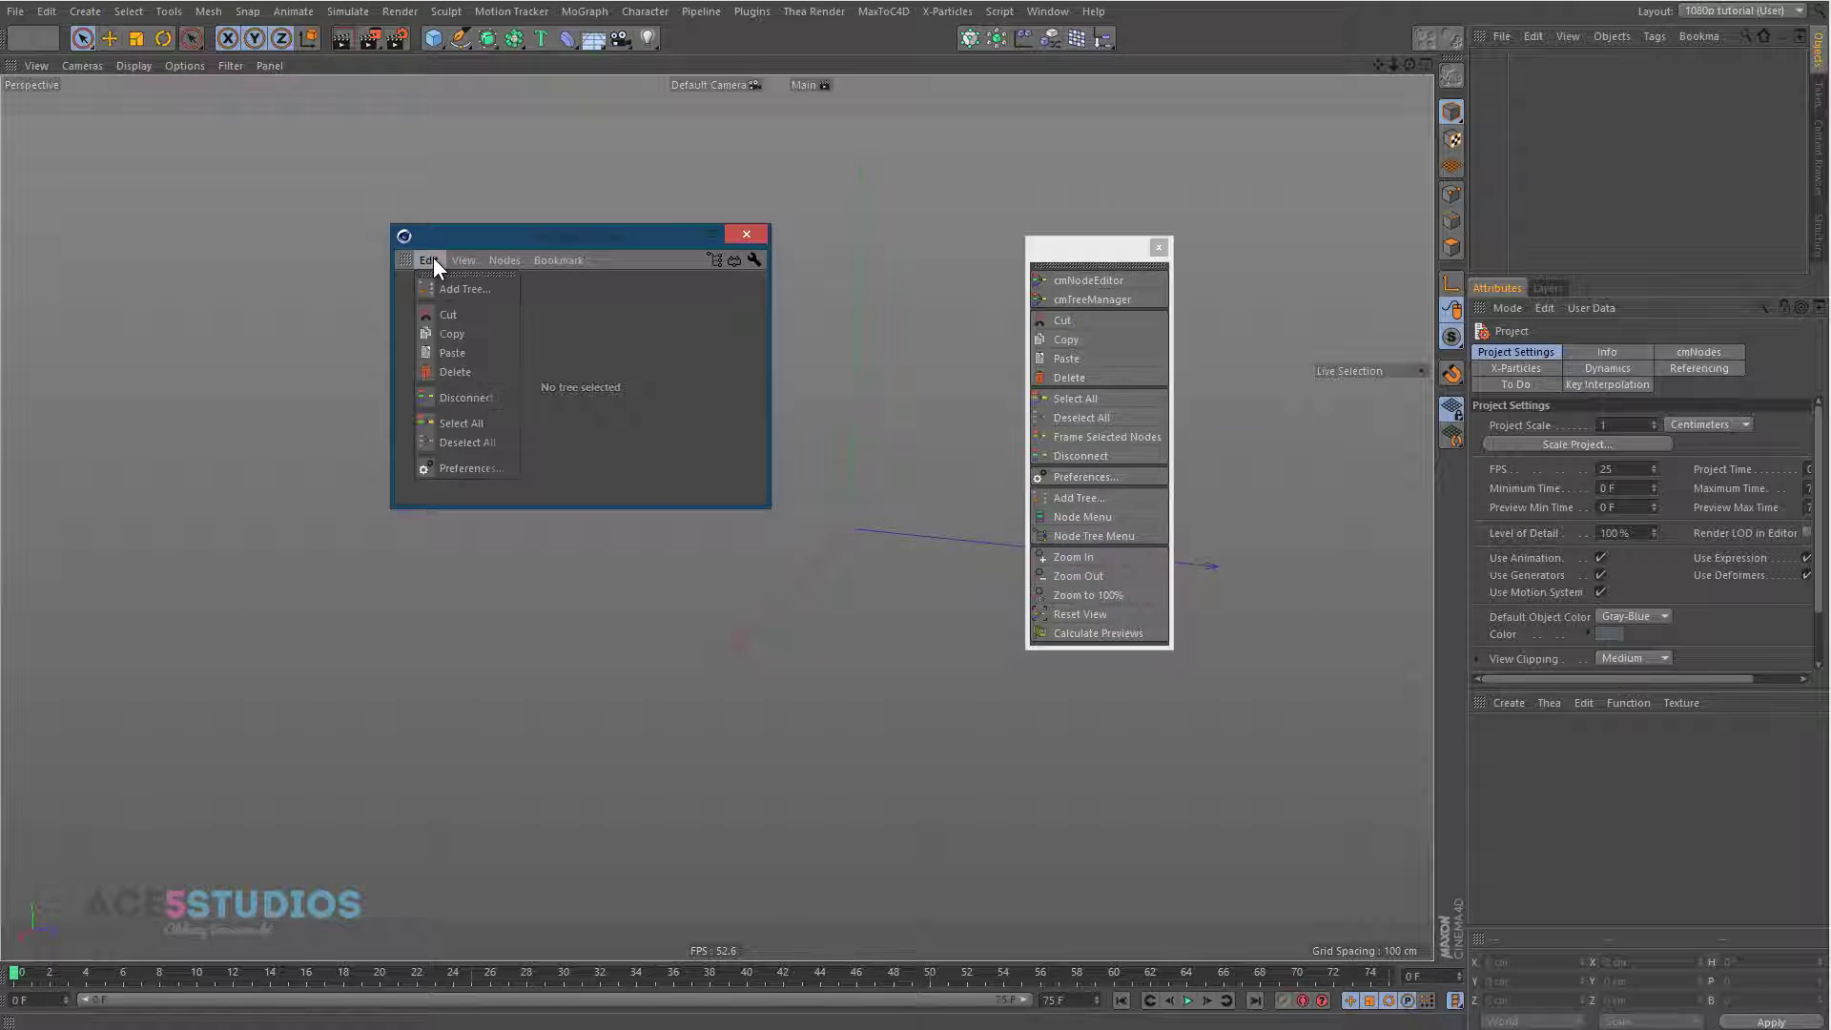
pyautogui.click(442, 279)
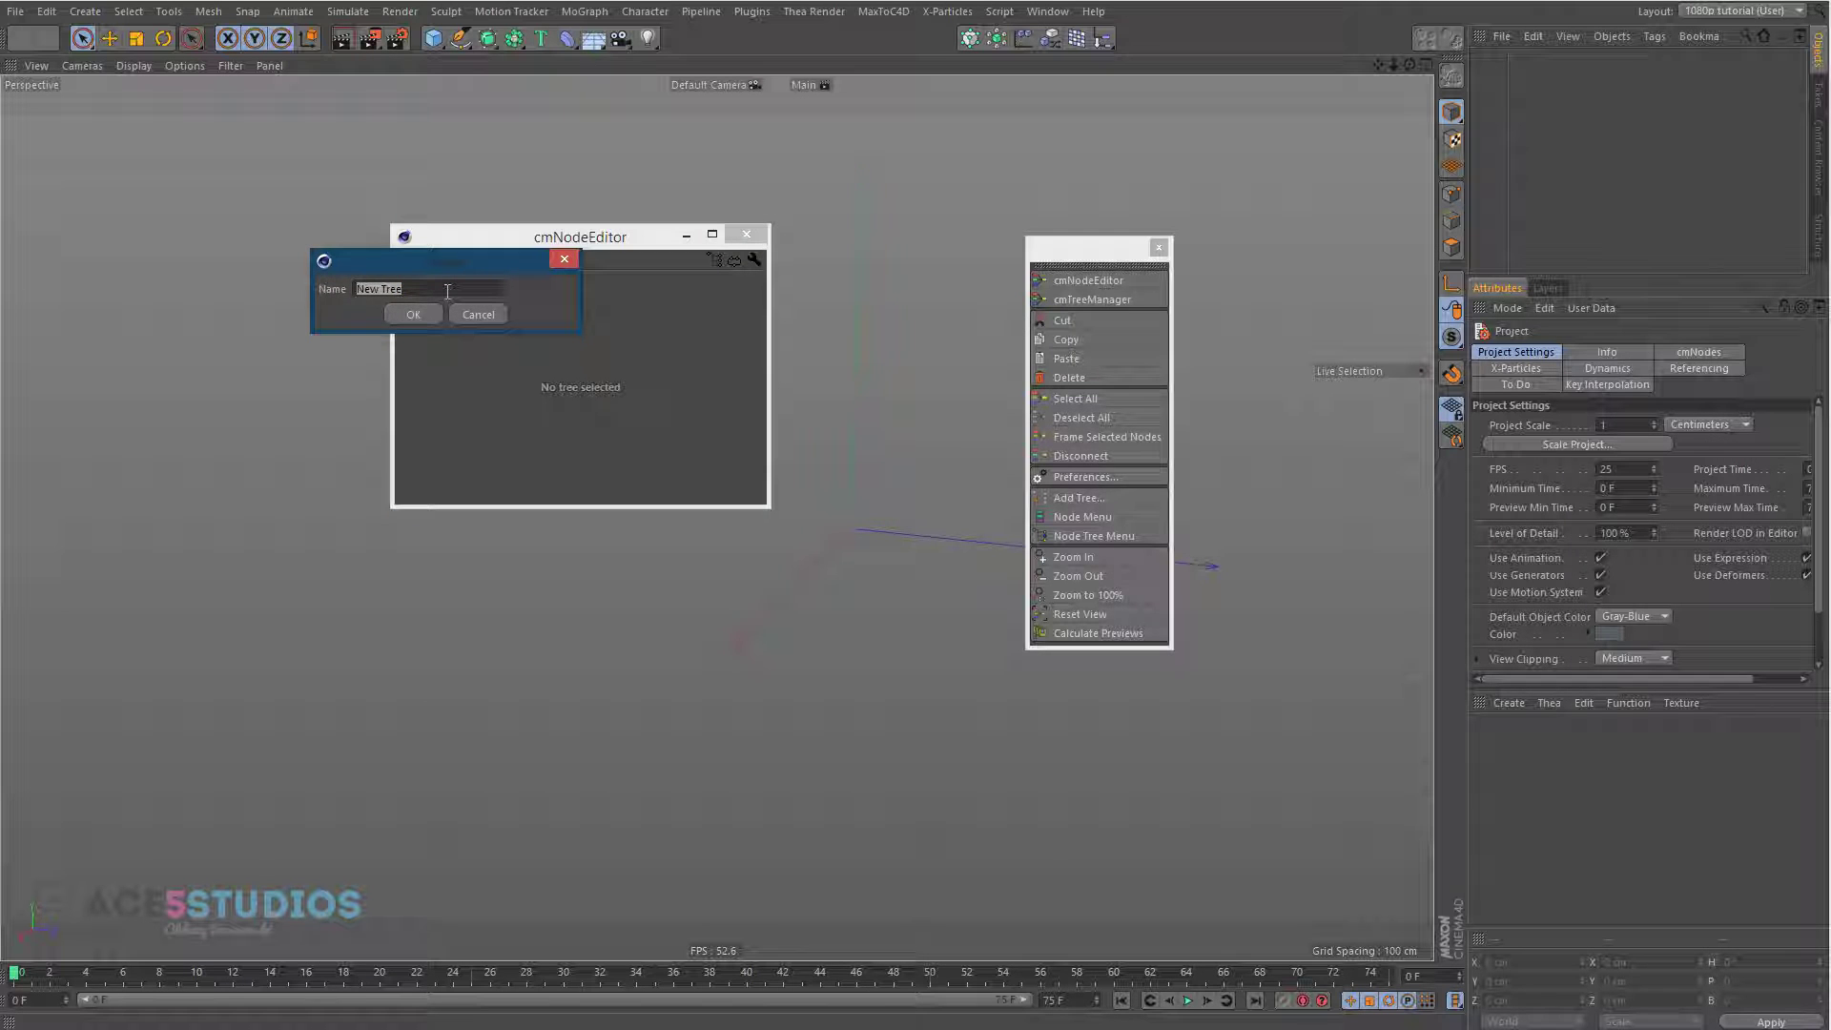
pyautogui.write('based')
pyautogui.press('Return')
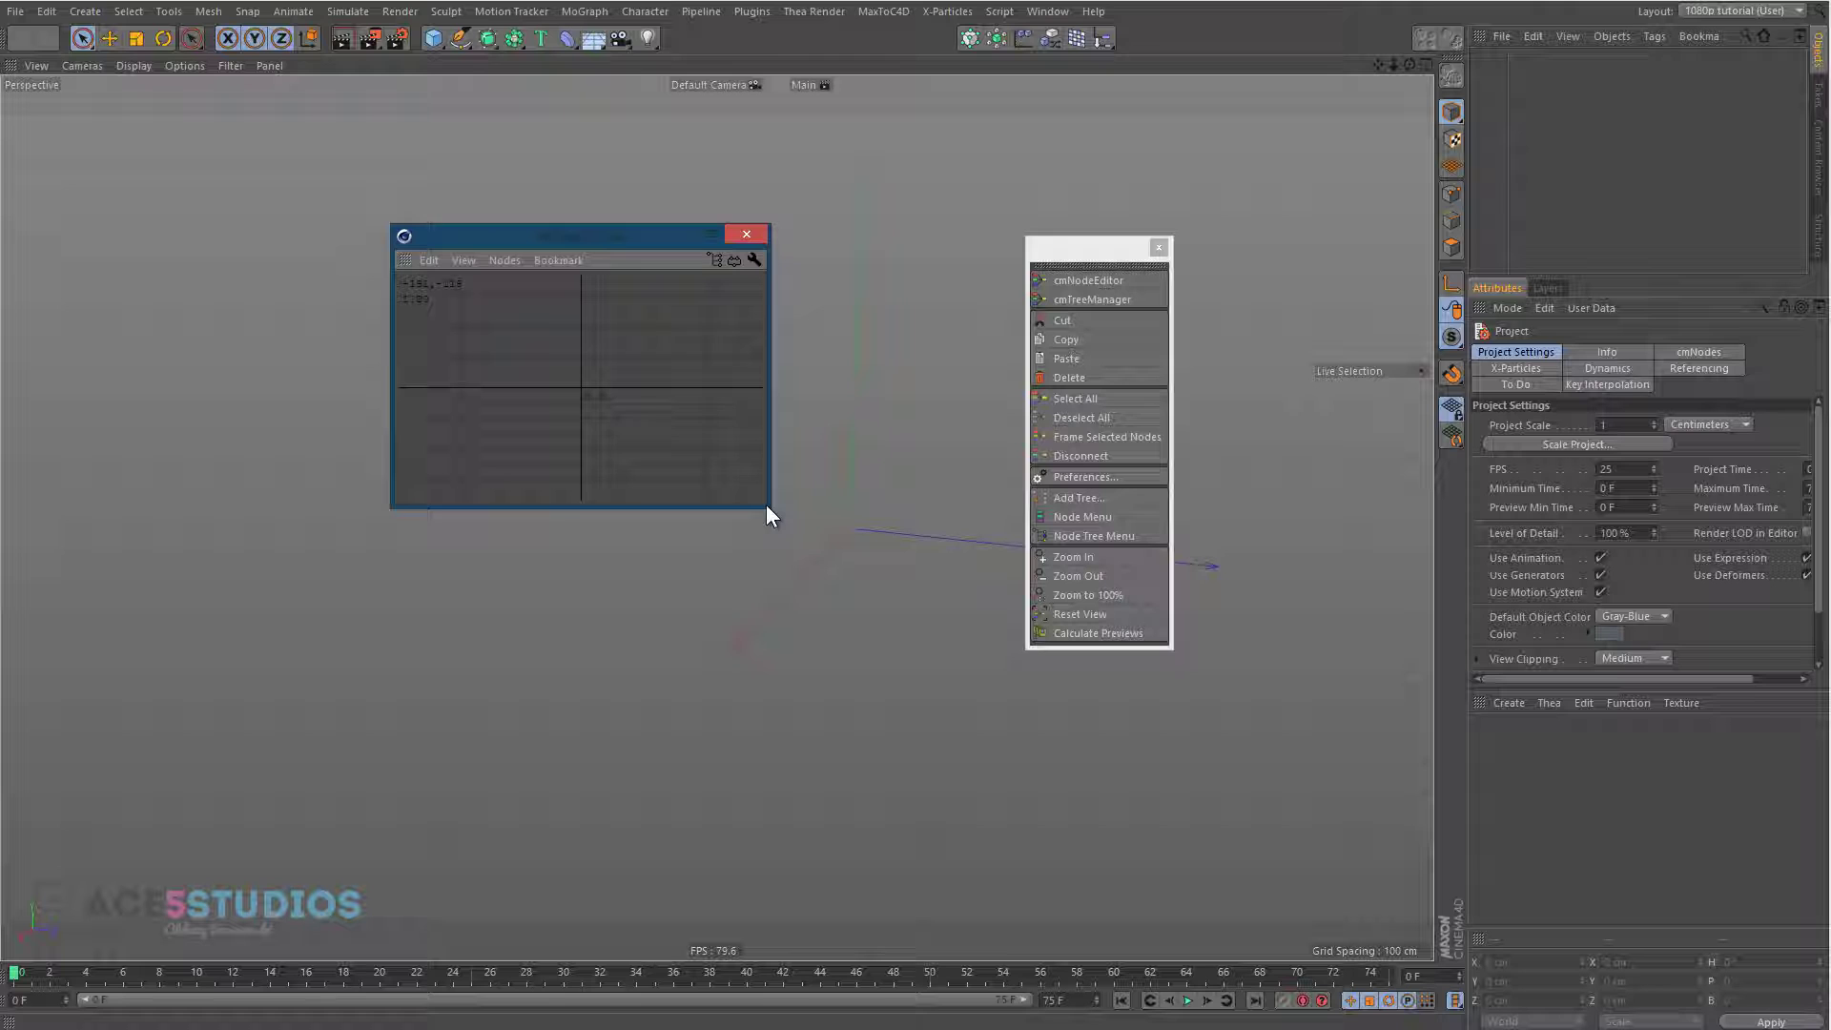
# - Create the default material Mat and drop it into the cmNodeEditor canvas as a node
pyautogui.moveTo(765, 506); pyautogui.dragTo(946, 609)
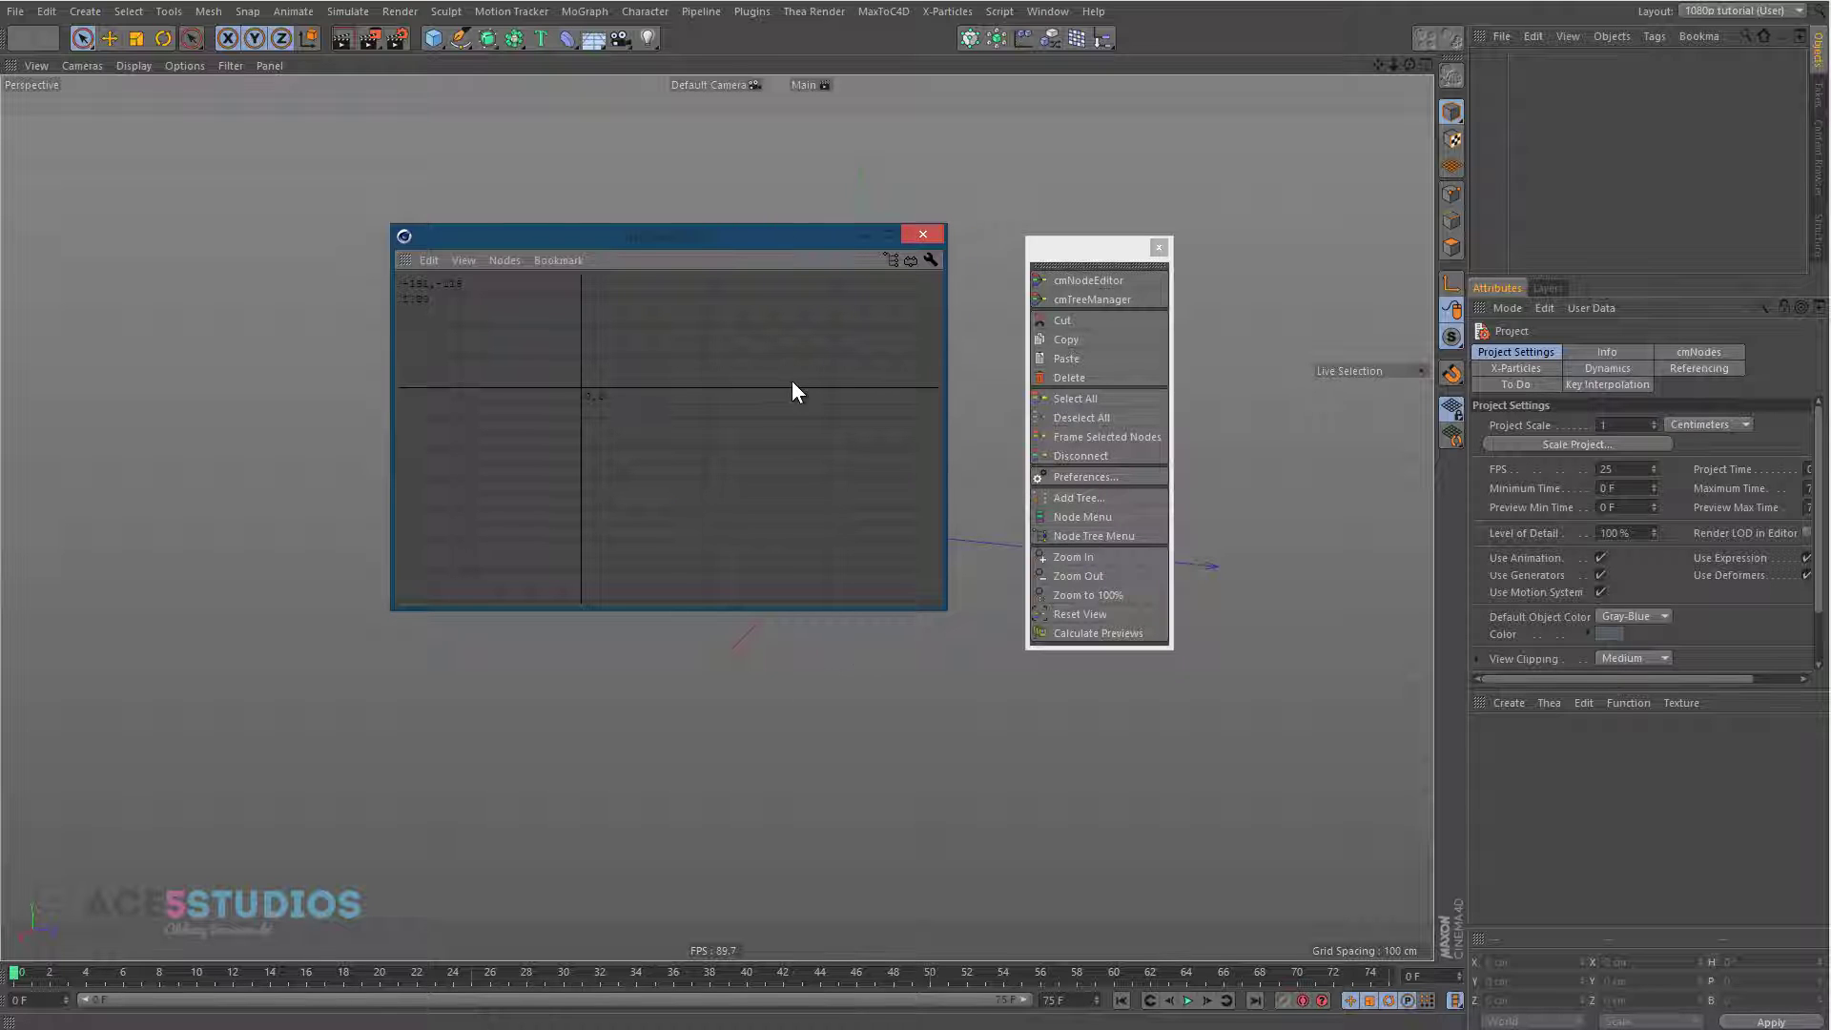
pyautogui.doubleClick(1558, 756)
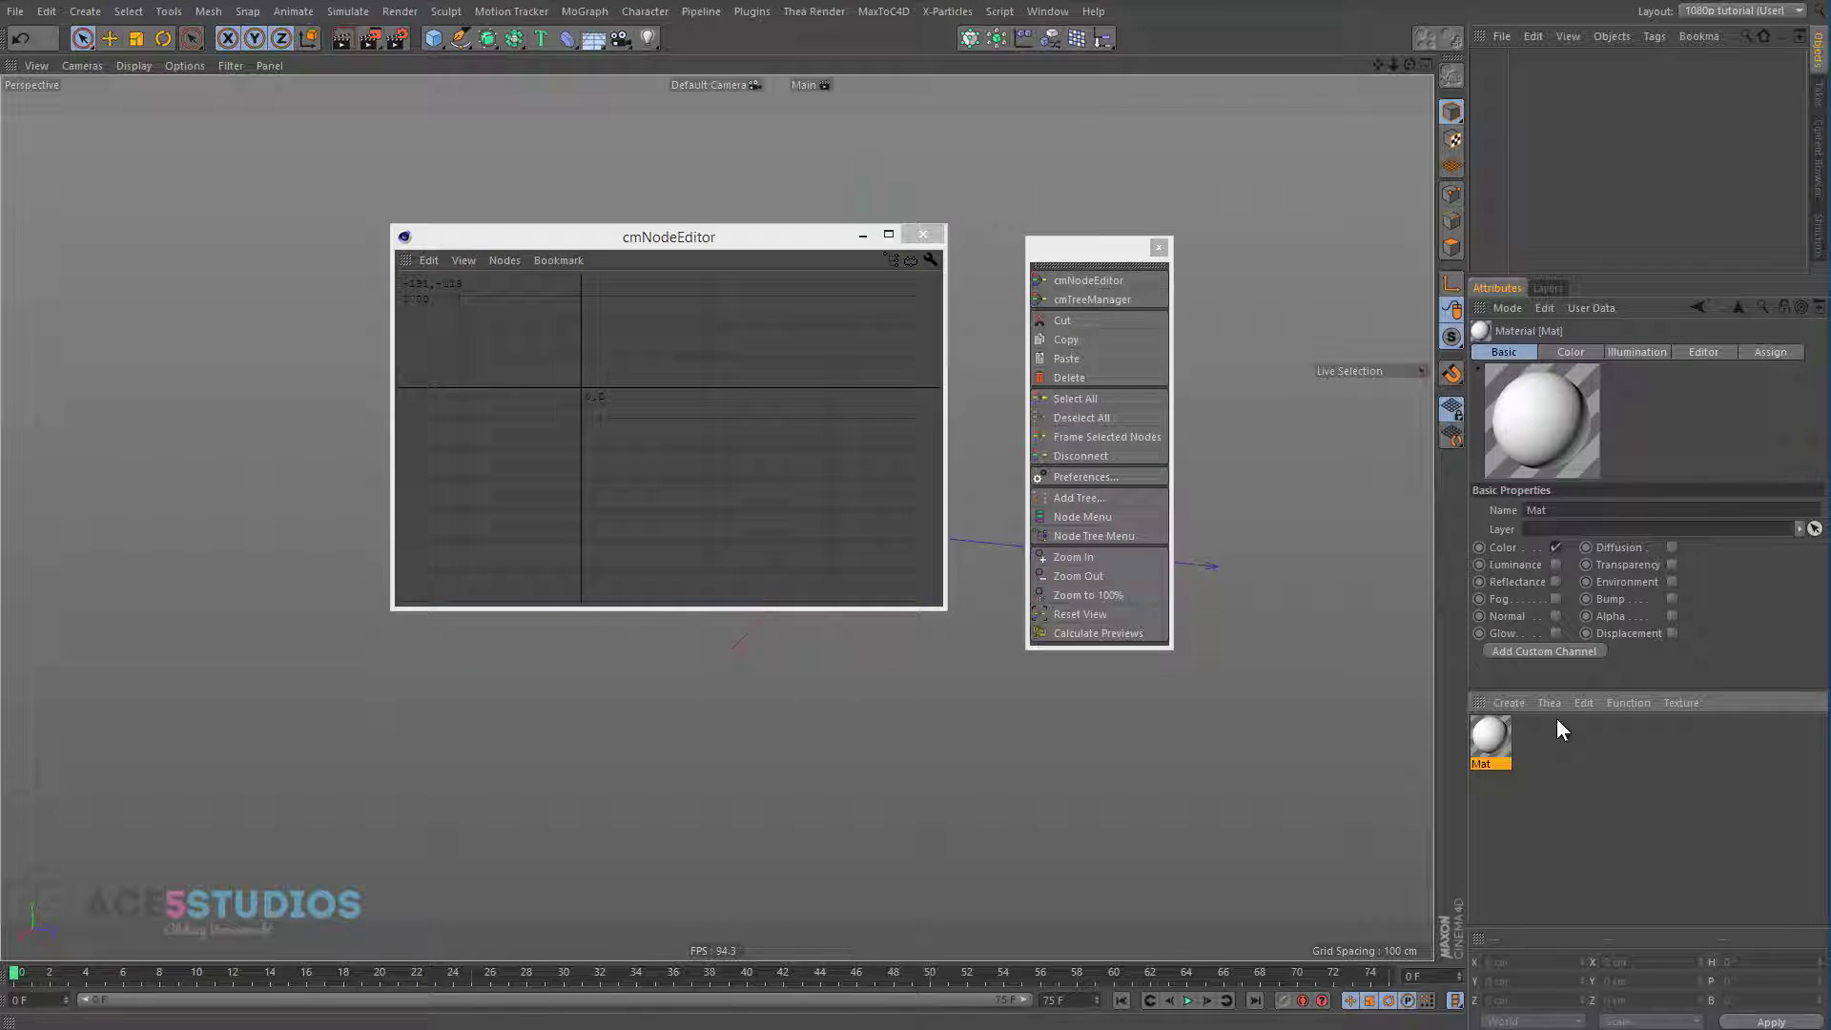
pyautogui.moveTo(824, 364); pyautogui.dragTo(835, 364)
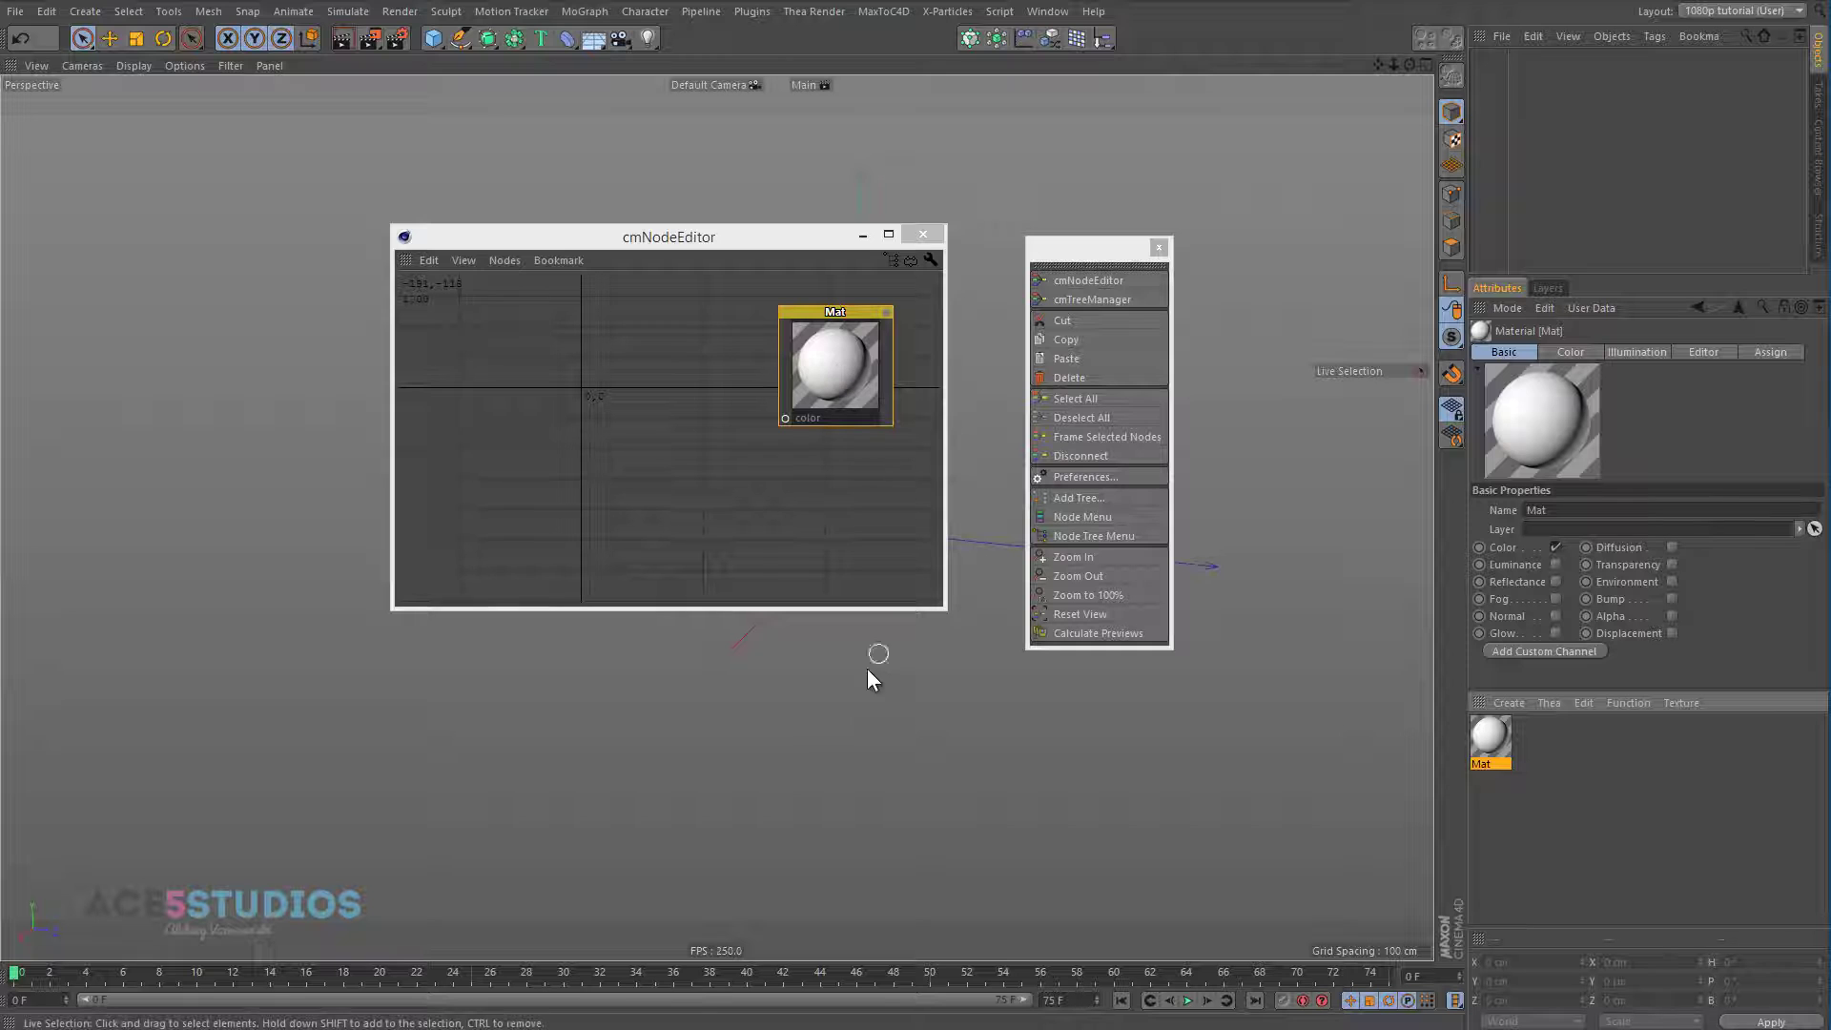
pyautogui.moveTo(790, 237); pyautogui.dragTo(650, 290)
# - Add a Sphere, switch to four views, and dock the cmNodes palette into the node editor
pyautogui.moveTo(429, 50); pyautogui.dragTo(818, 88)
pyautogui.middleClick(831, 108)
pyautogui.moveTo(455, 290); pyautogui.dragTo(1481, 176)
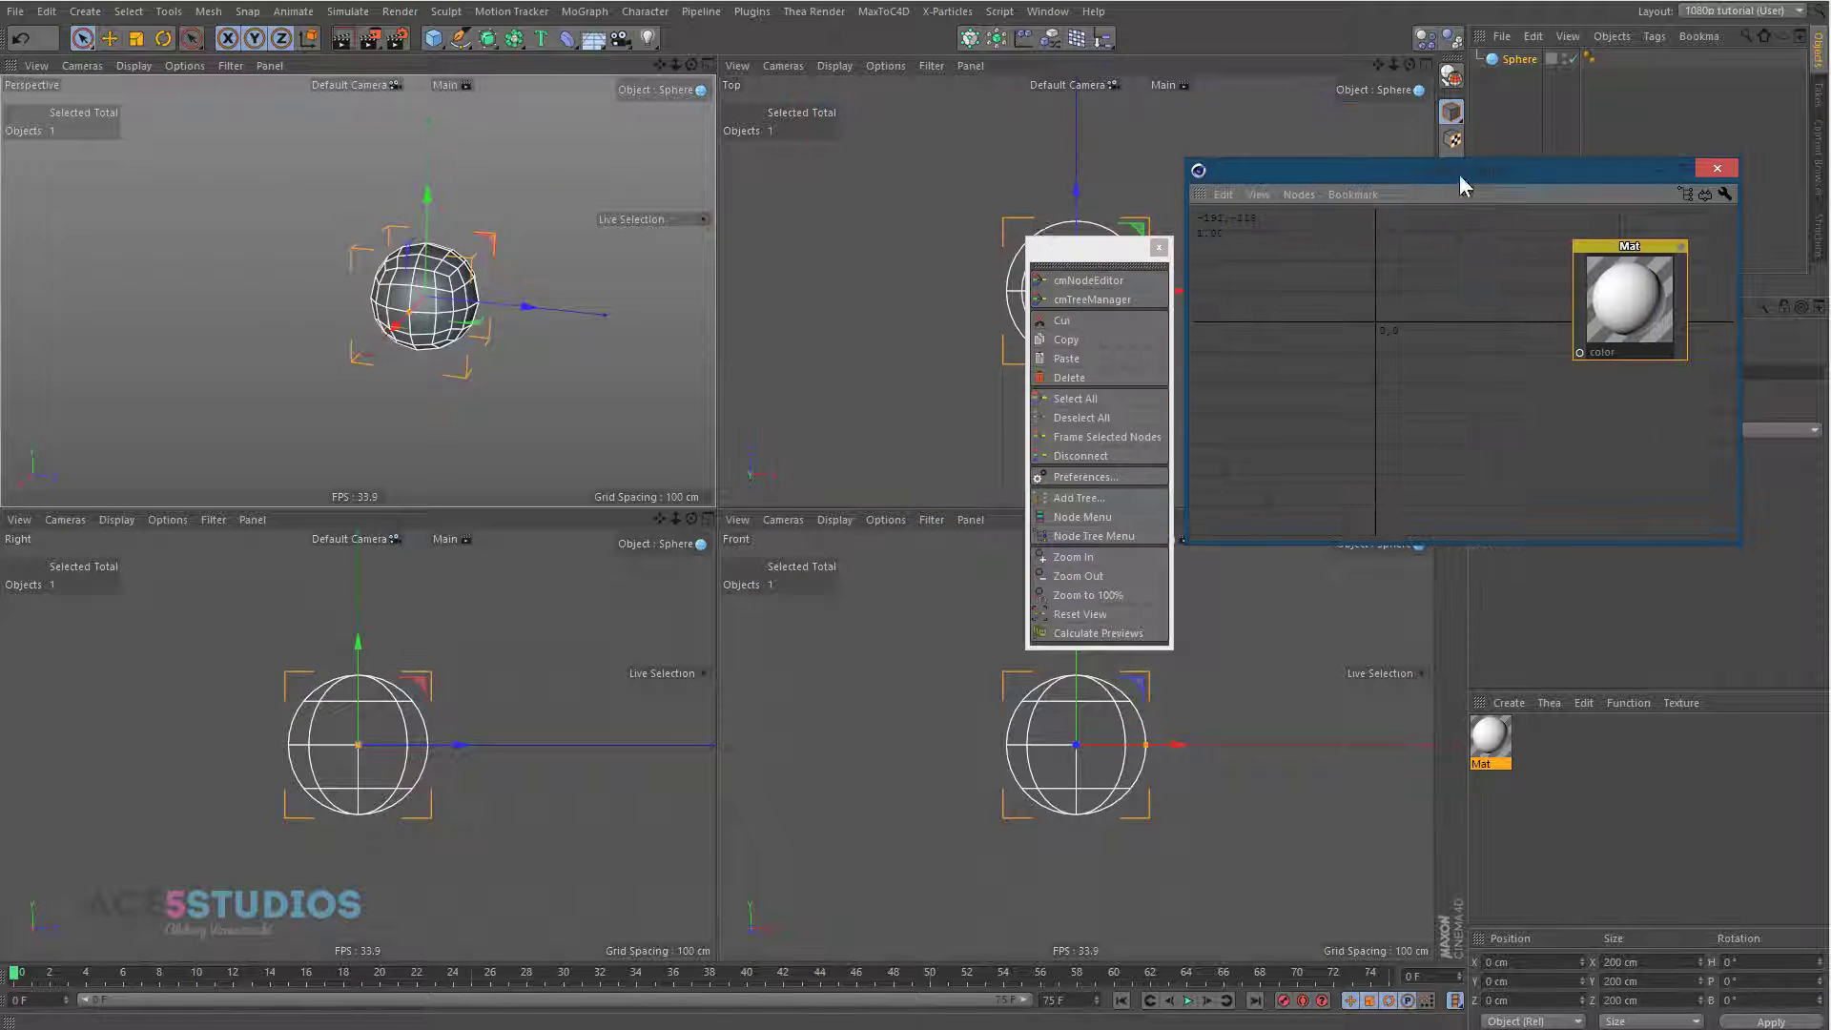
pyautogui.moveTo(1078, 253); pyautogui.dragTo(766, 277)
pyautogui.moveTo(1240, 170); pyautogui.dragTo(987, 160)
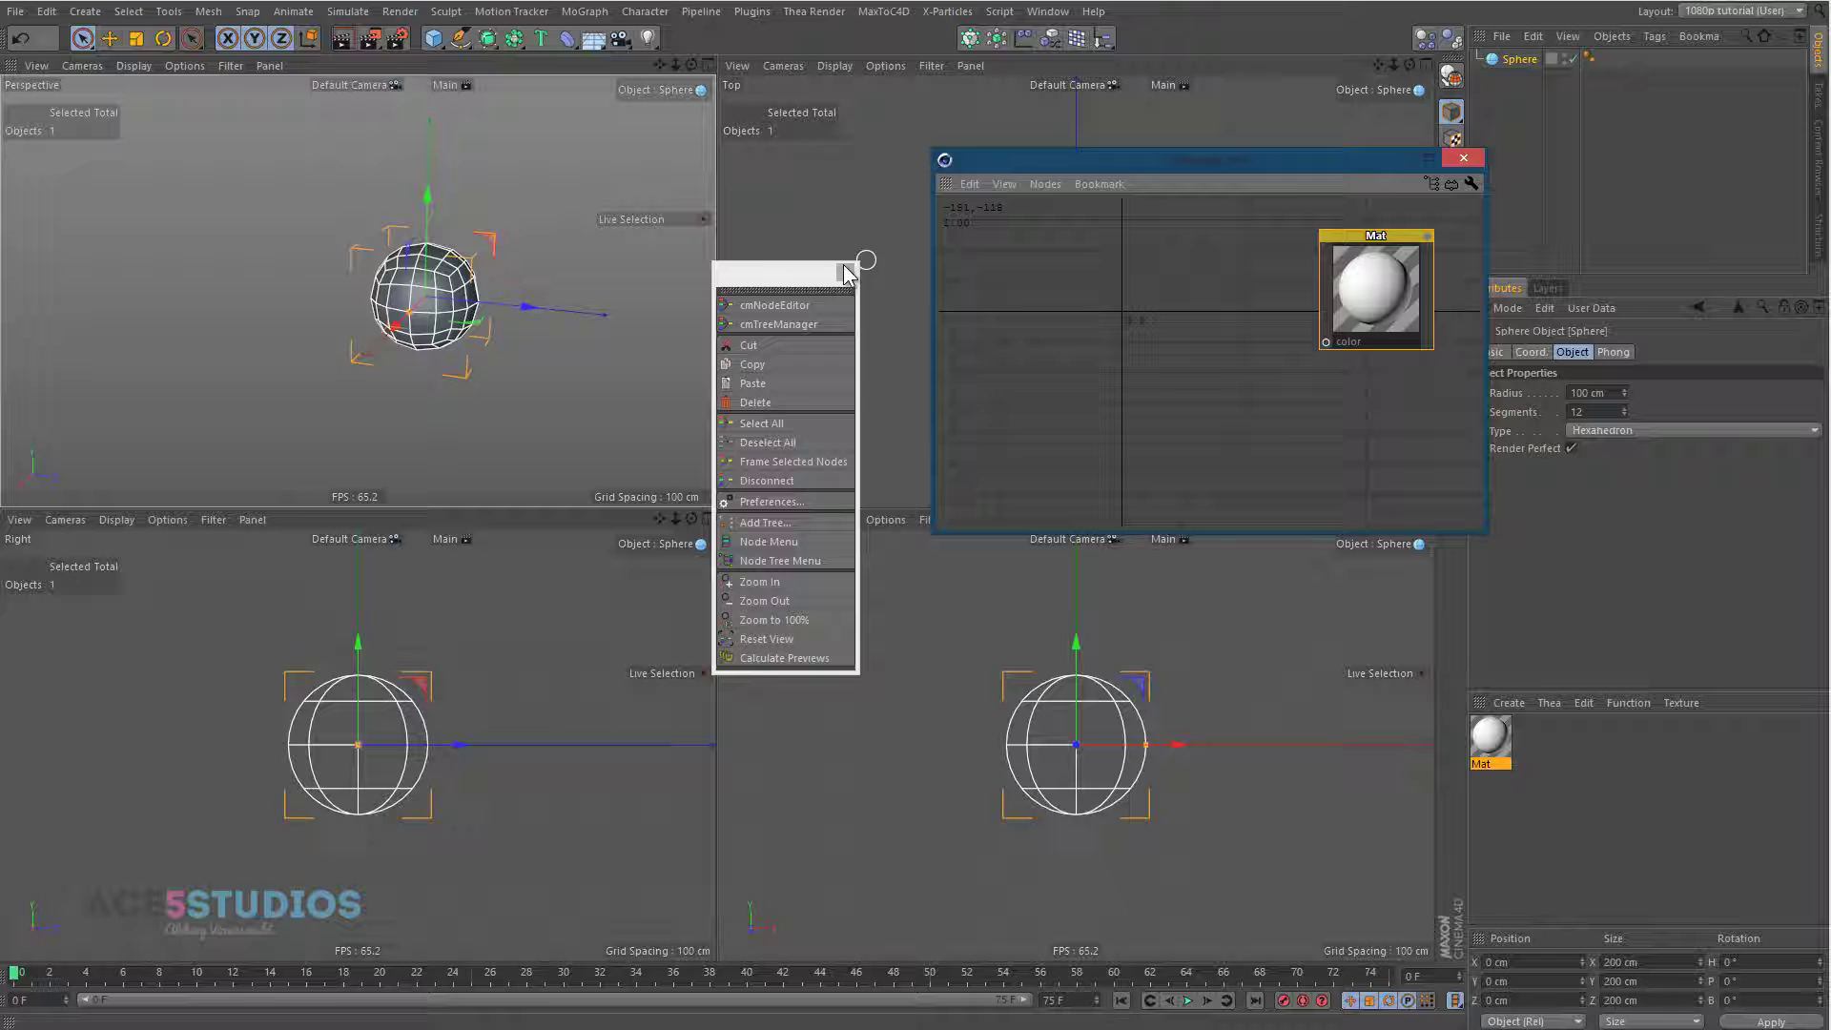
pyautogui.click(763, 305)
pyautogui.moveTo(754, 291); pyautogui.dragTo(946, 324)
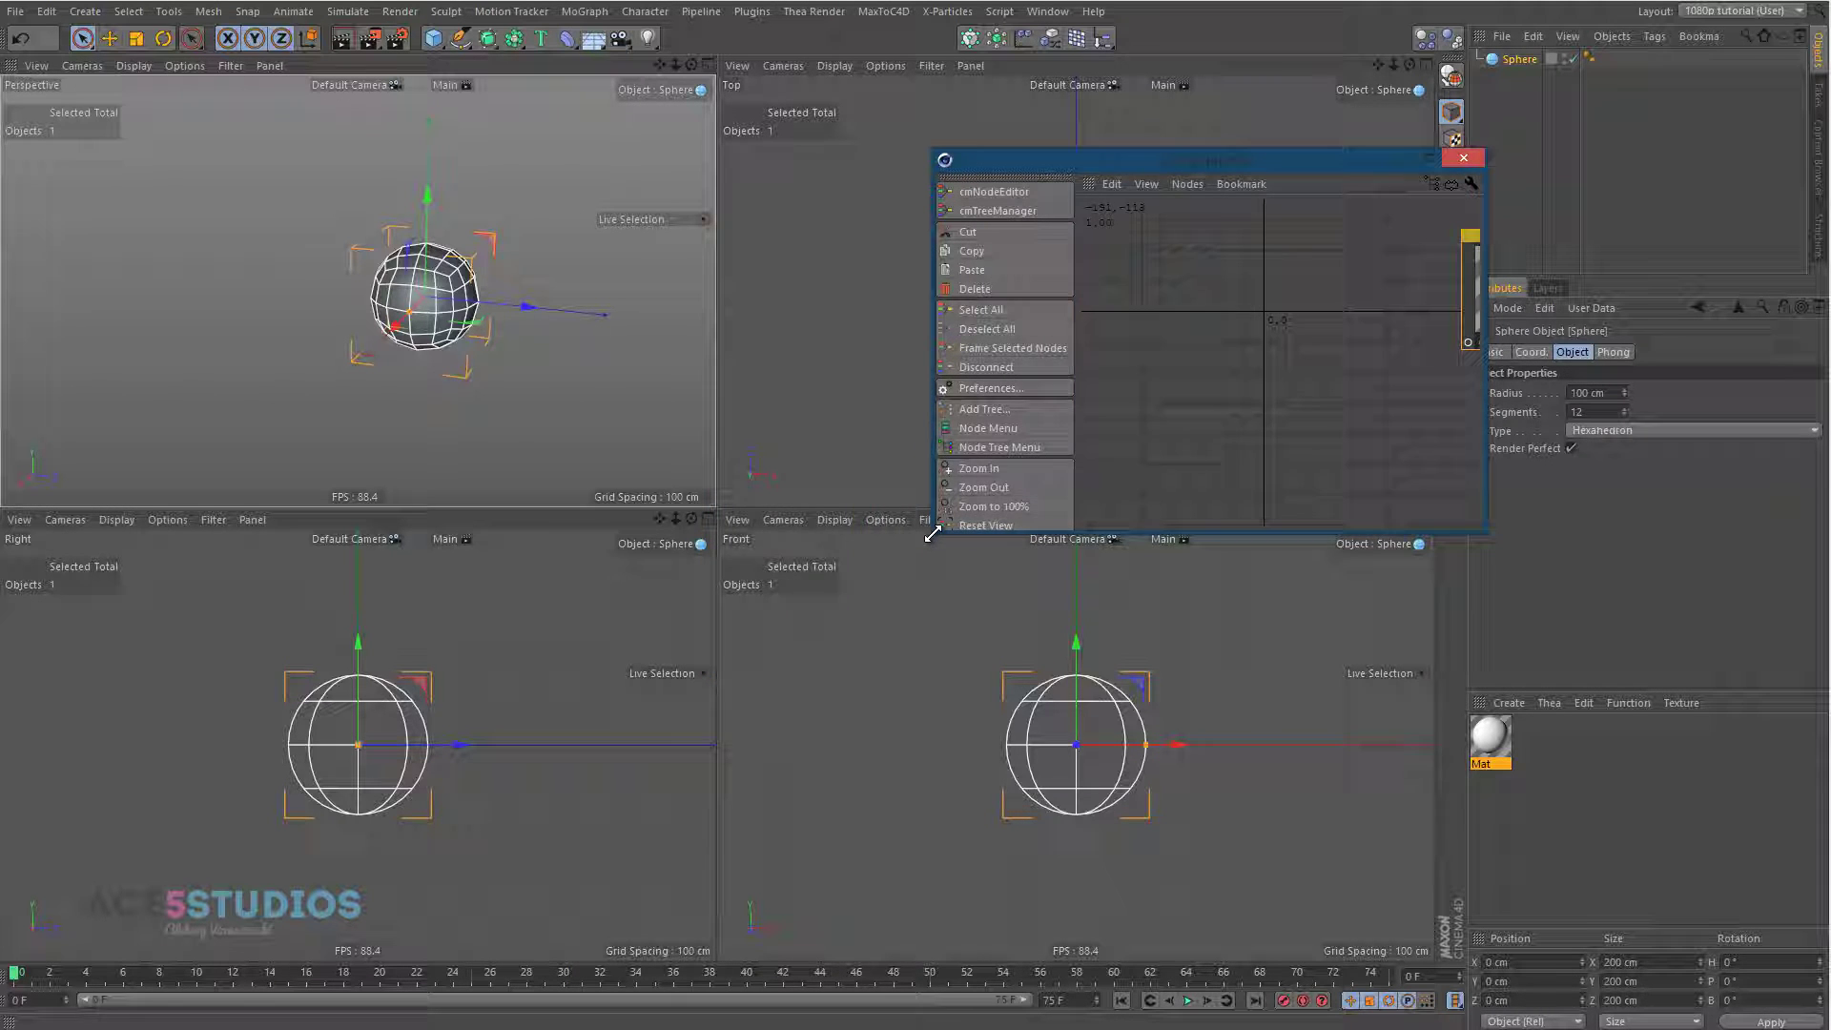
pyautogui.moveTo(931, 532); pyautogui.dragTo(760, 575)
# - Drag the Mat material onto the sphere to give it a texture tag
pyautogui.scroll(3, 416, 299)
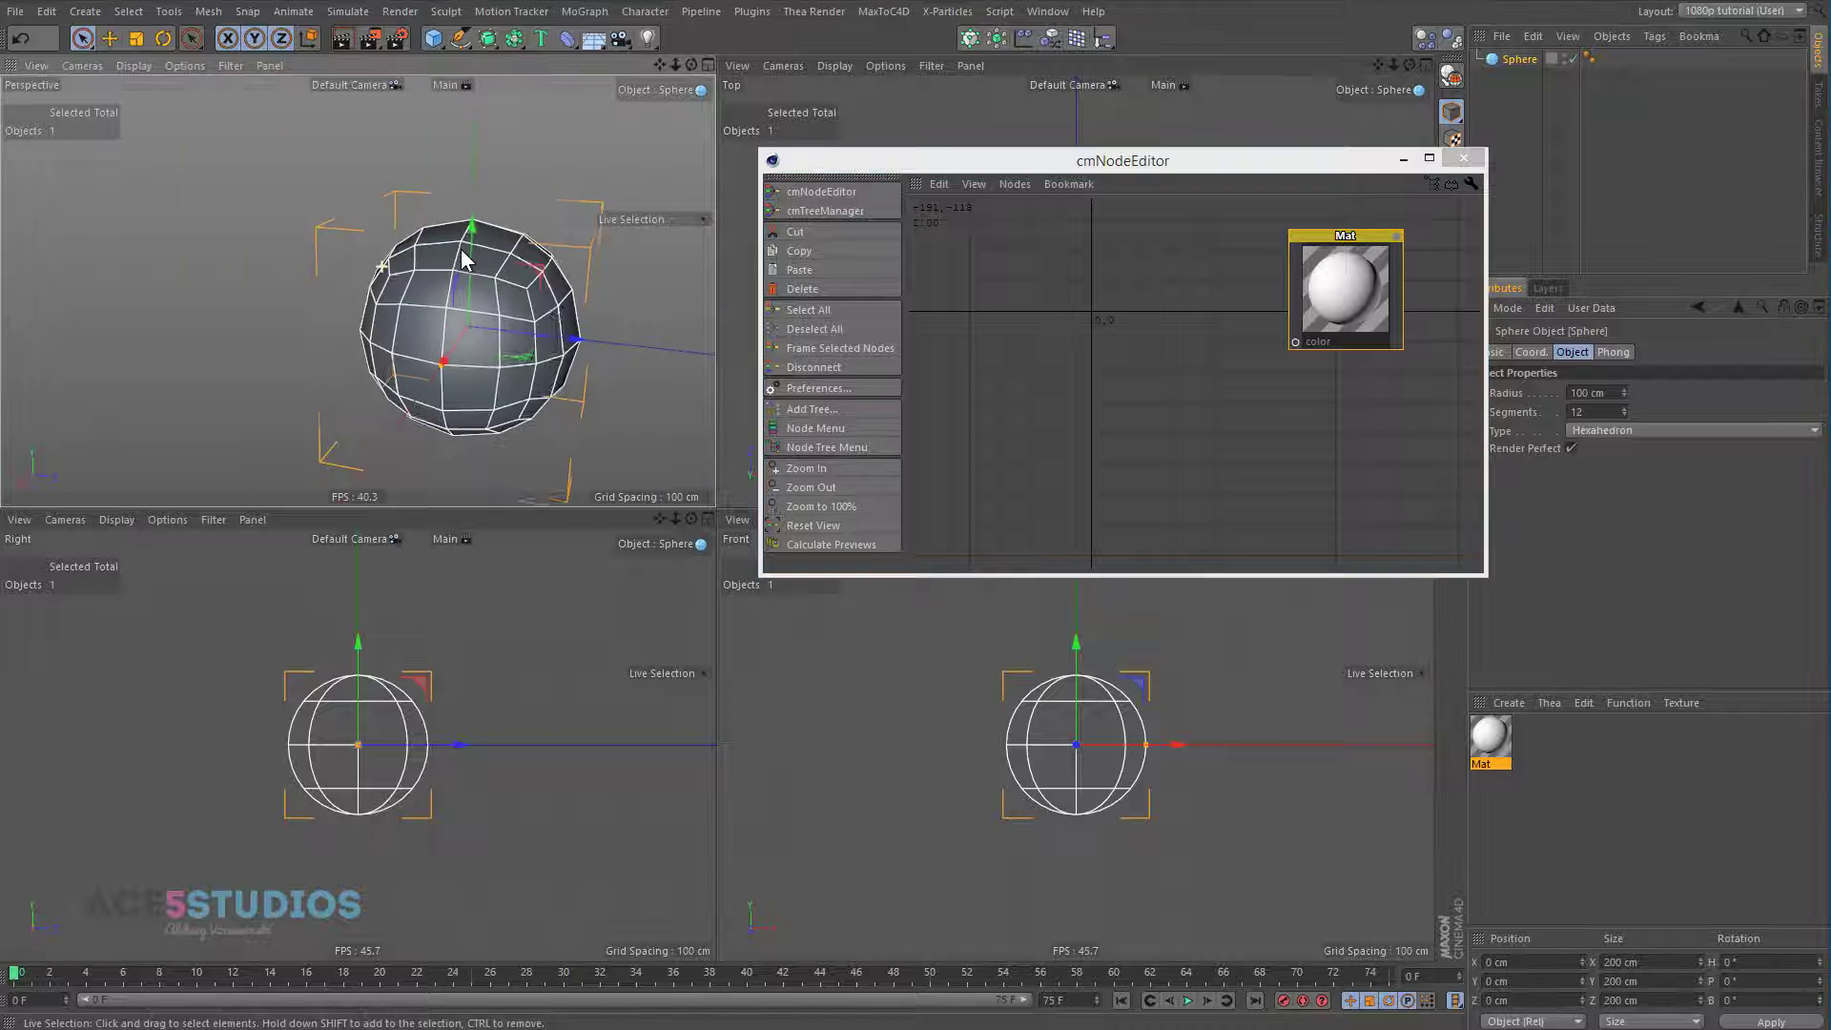
pyautogui.keyDown('alt'); pyautogui.moveTo(417, 299); pyautogui.dragTo(496, 257); pyautogui.keyUp('alt')
pyautogui.moveTo(1491, 739)
pyautogui.mouseDown()
pyautogui.moveTo(675, 295)
pyautogui.moveTo(413, 191)
pyautogui.mouseUp()
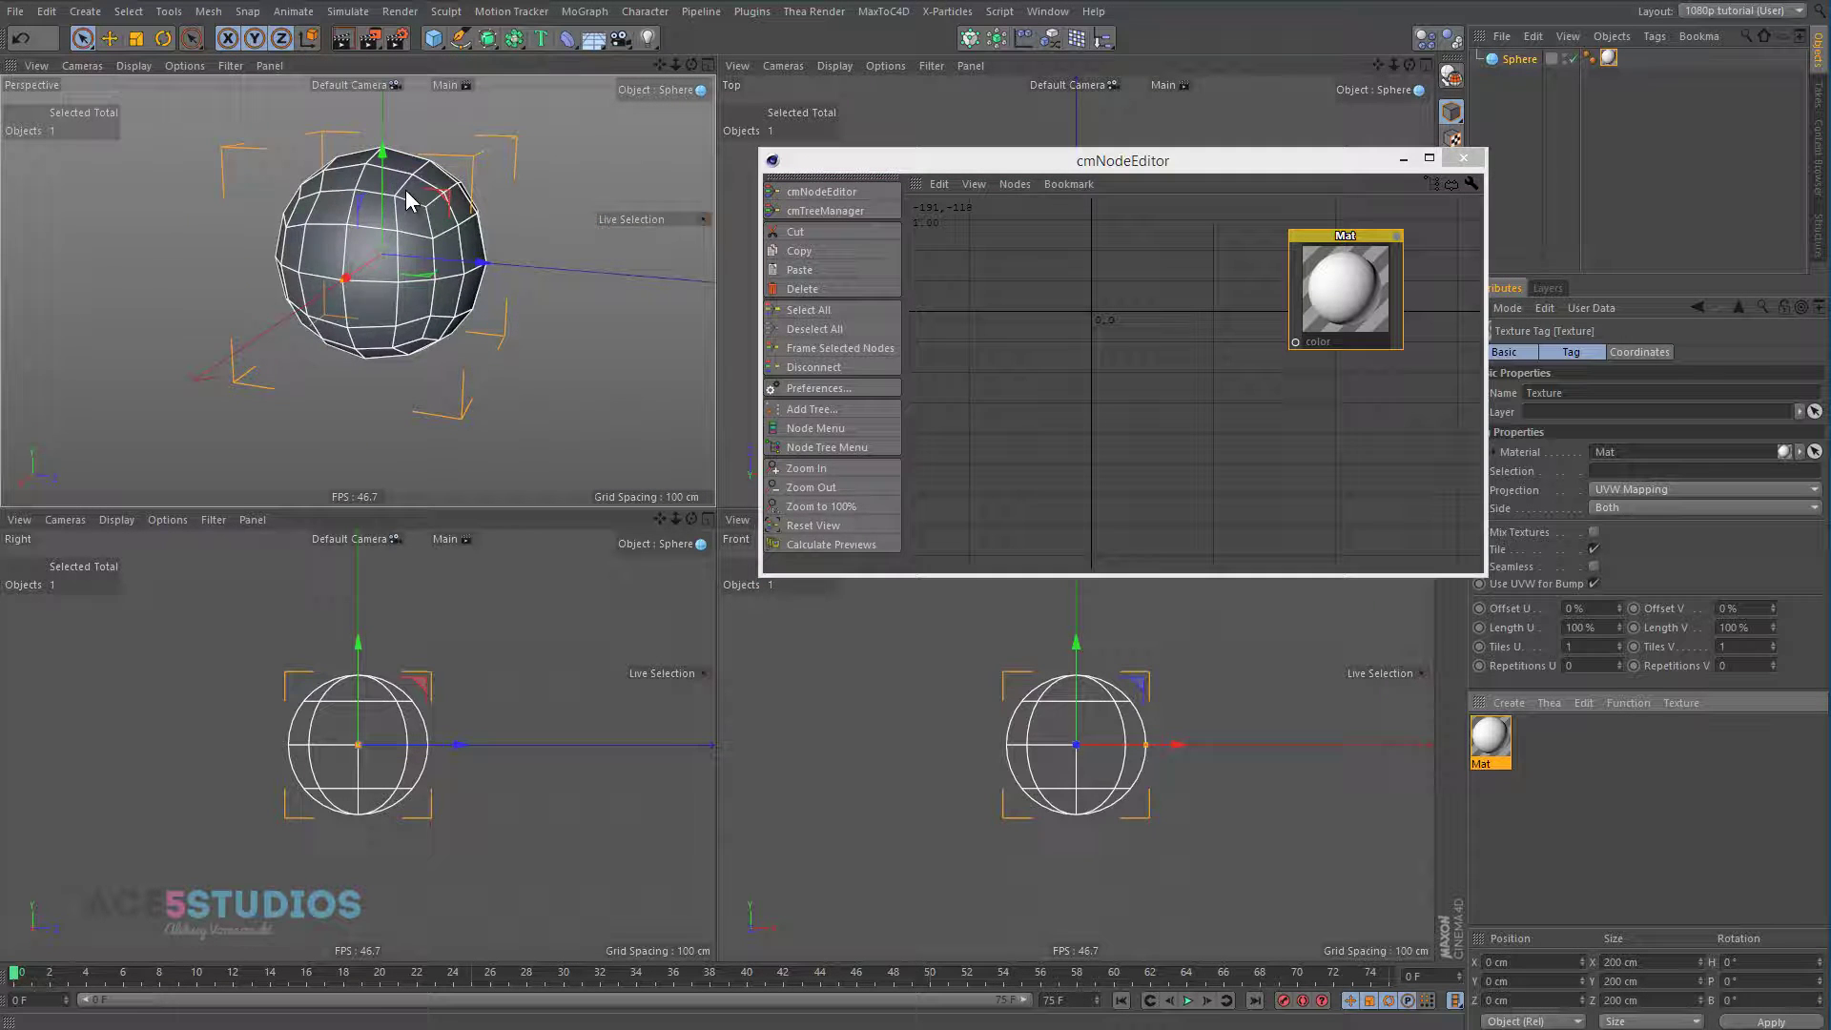
# - Add a Solid Color node with full-saturation magenta and wire it into Mat's color port
pyautogui.moveTo(1233, 316); pyautogui.dragTo(1250, 418, button='middle')
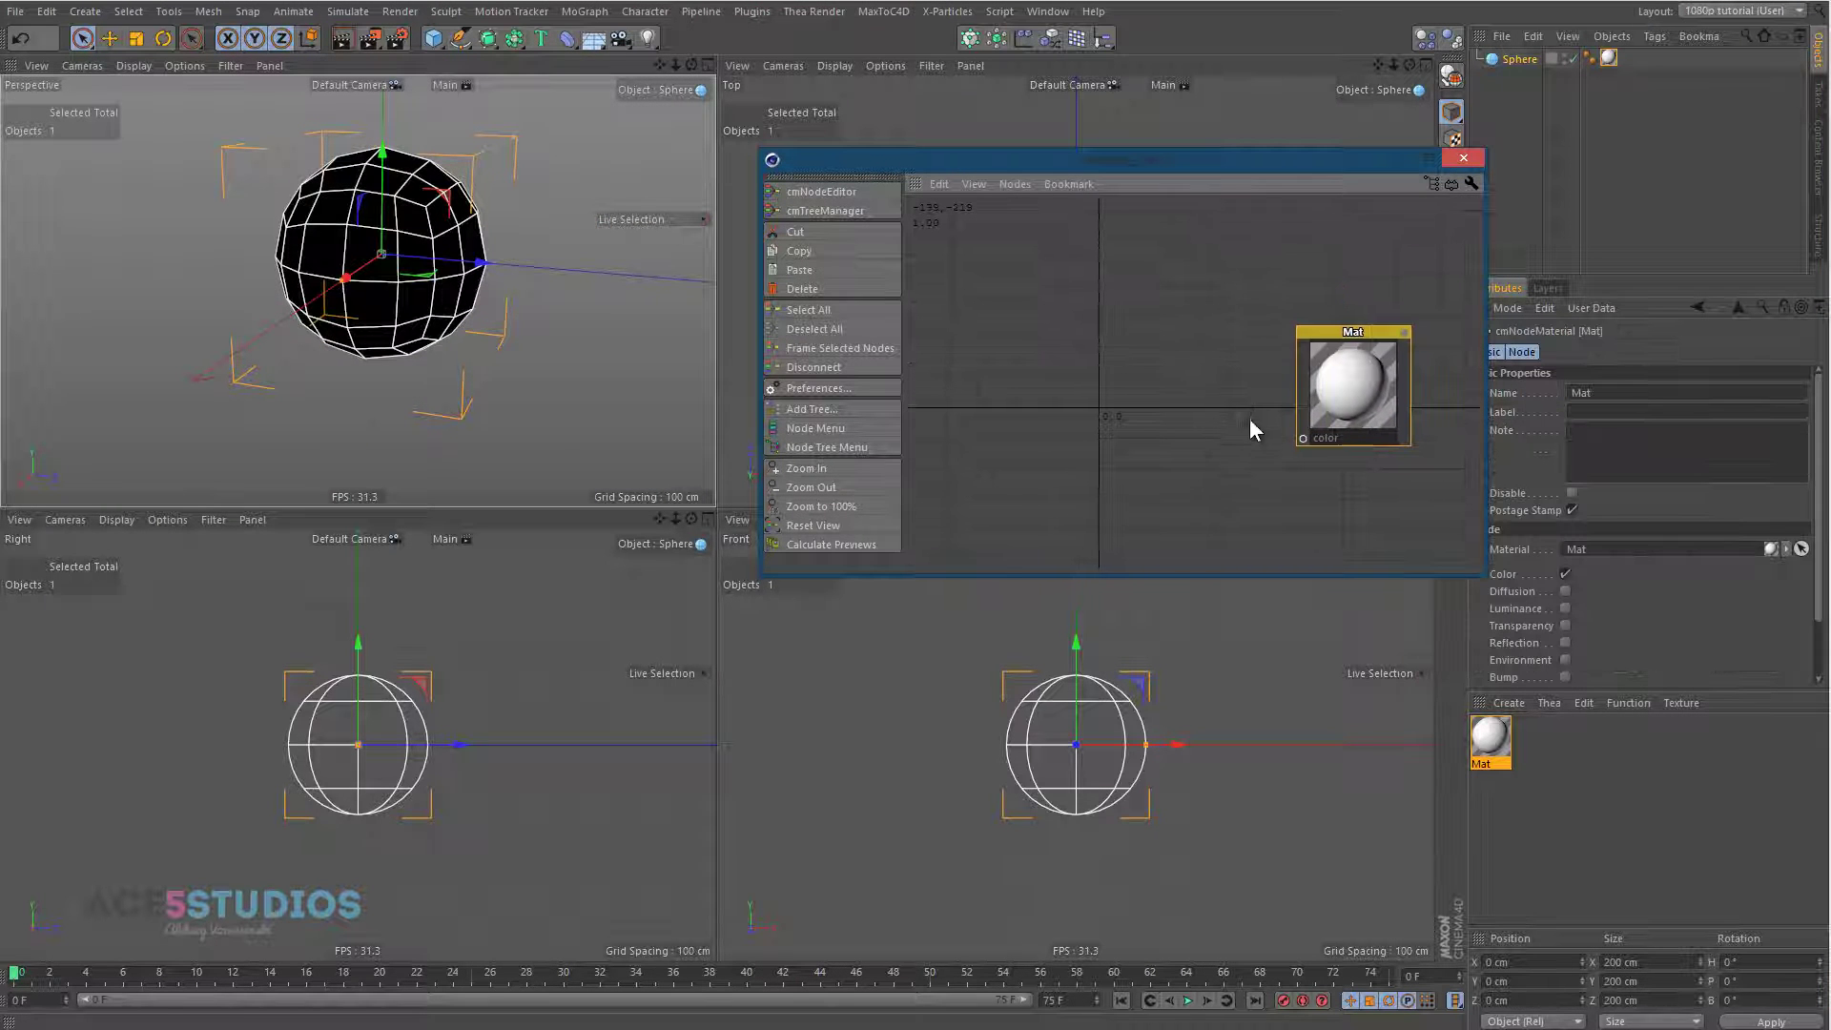
pyautogui.rightClick(1017, 325)
pyautogui.moveTo(1049, 335)
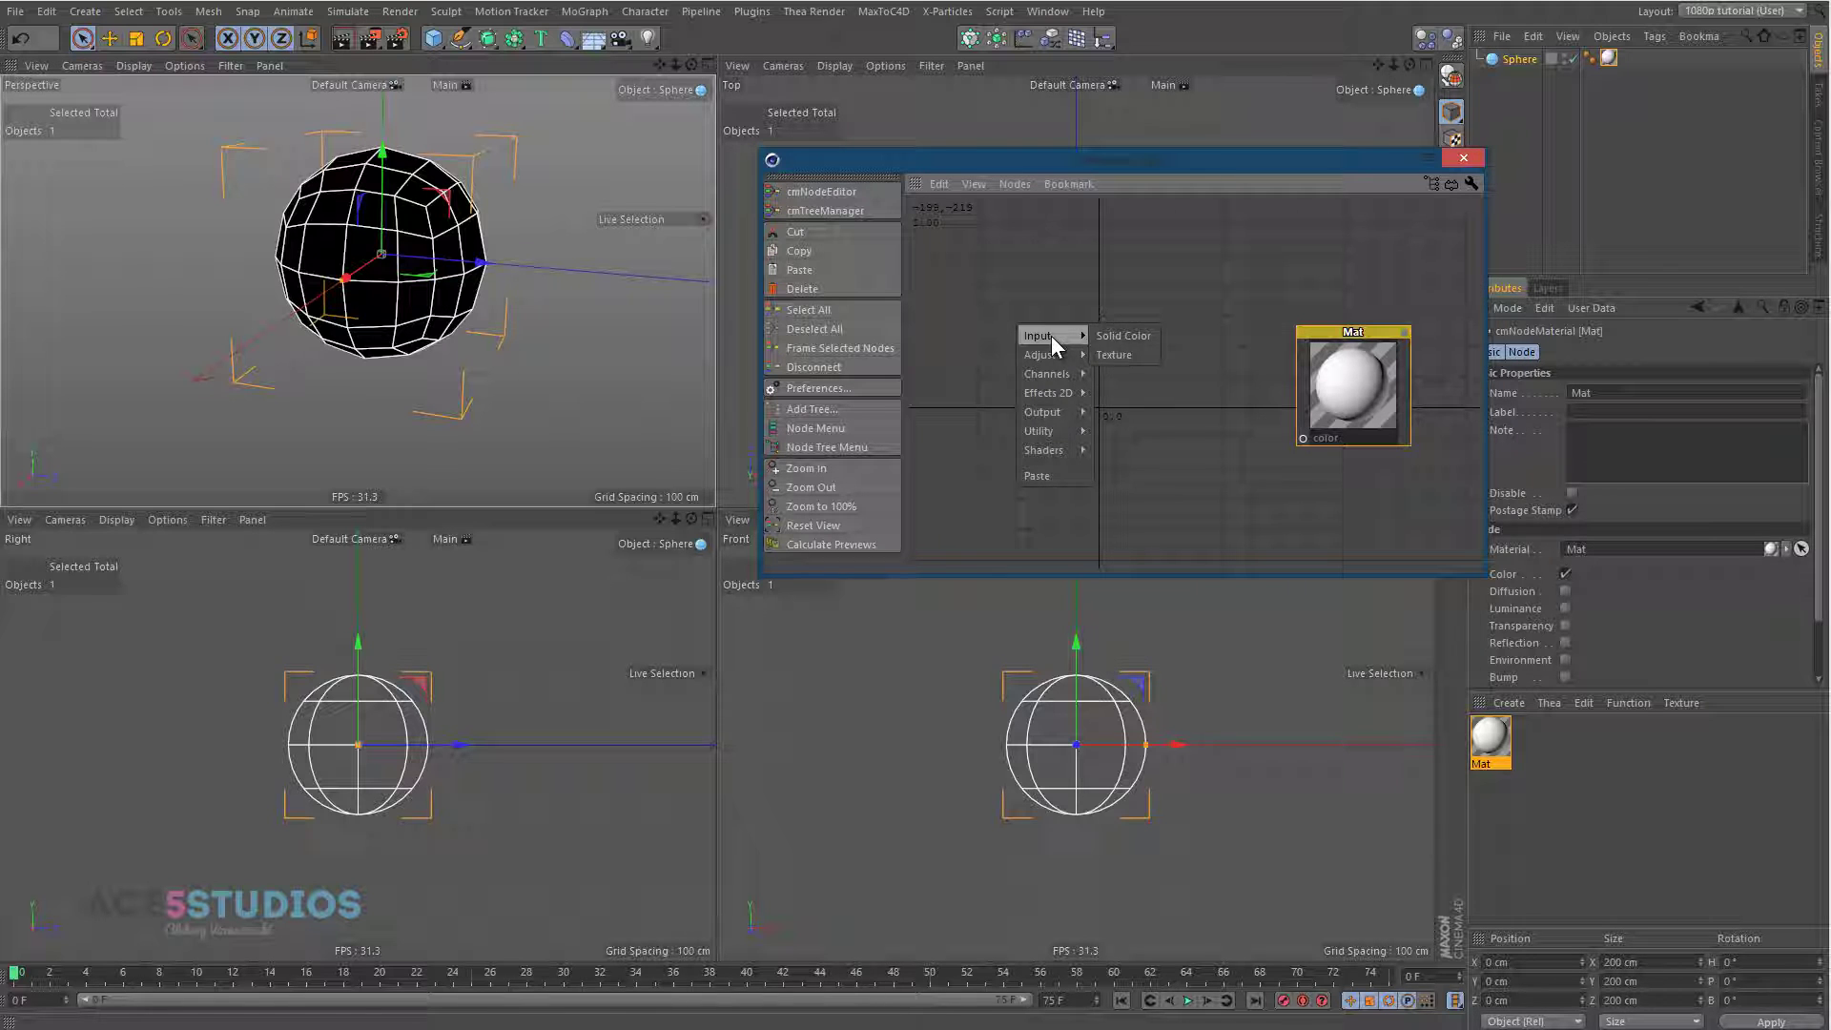
pyautogui.click(1113, 340)
pyautogui.click(1797, 596)
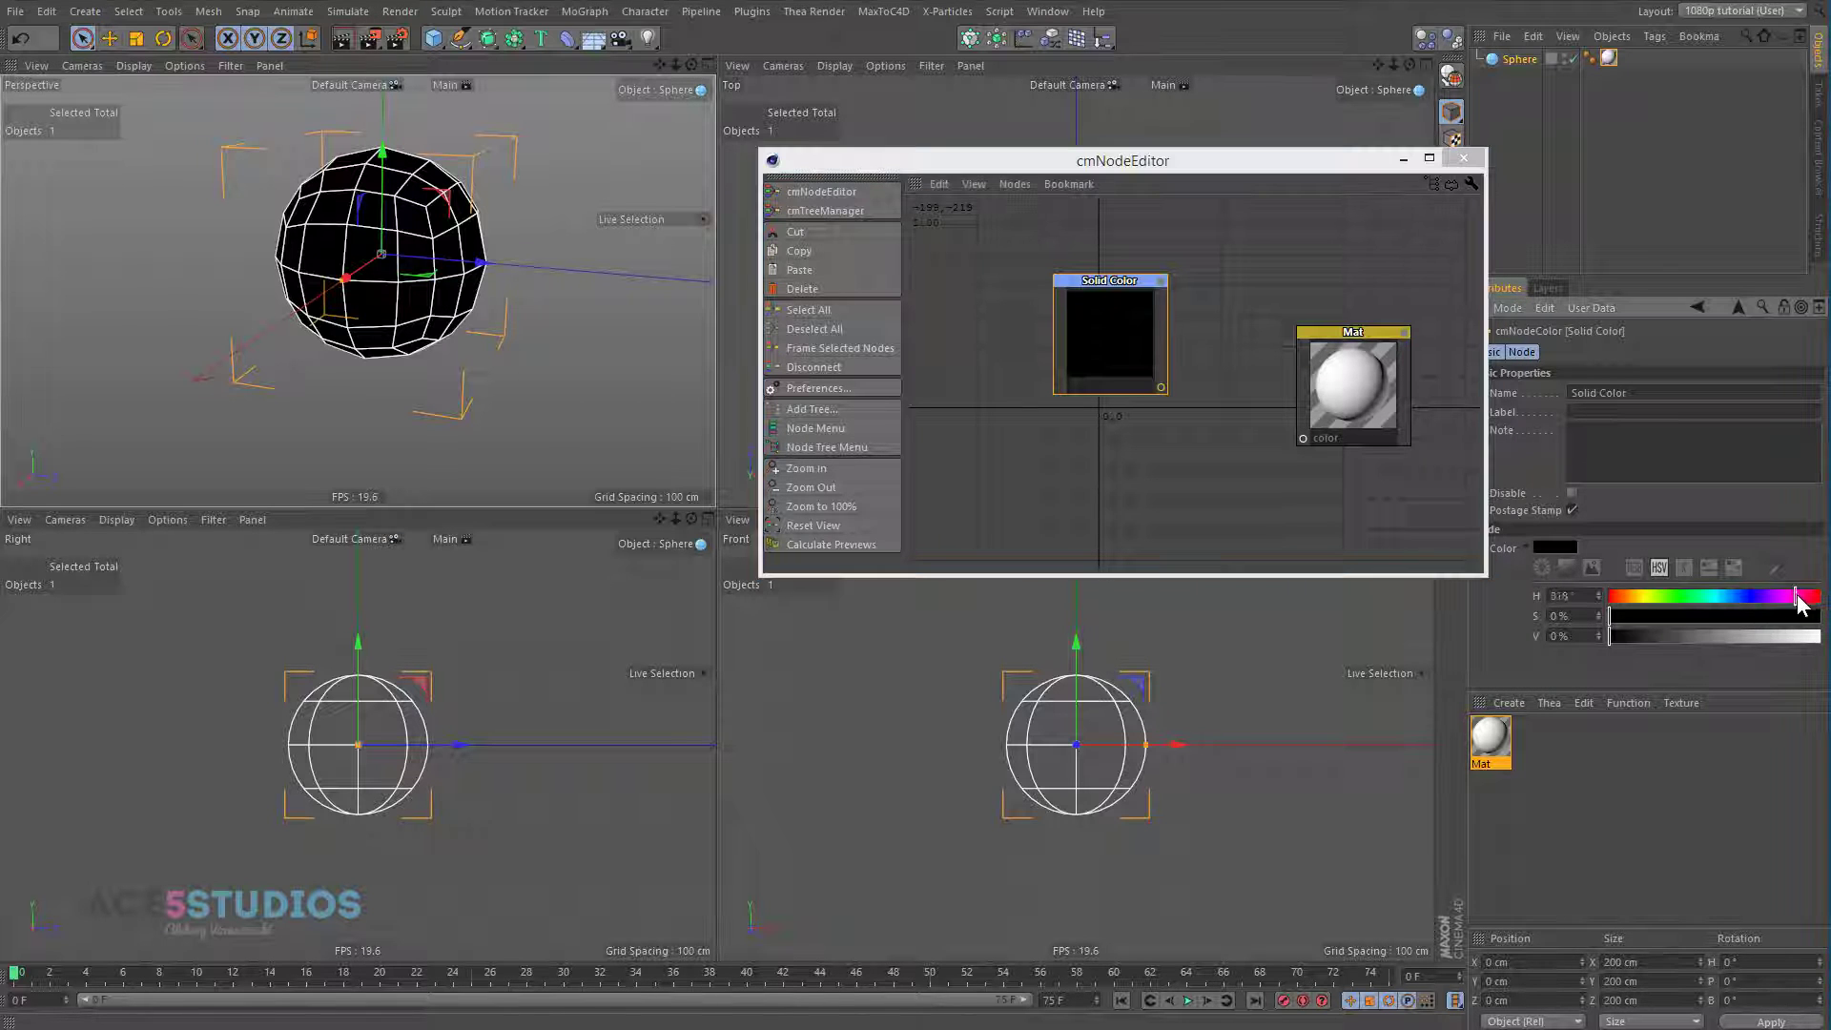
pyautogui.moveTo(1717, 616); pyautogui.dragTo(1820, 636)
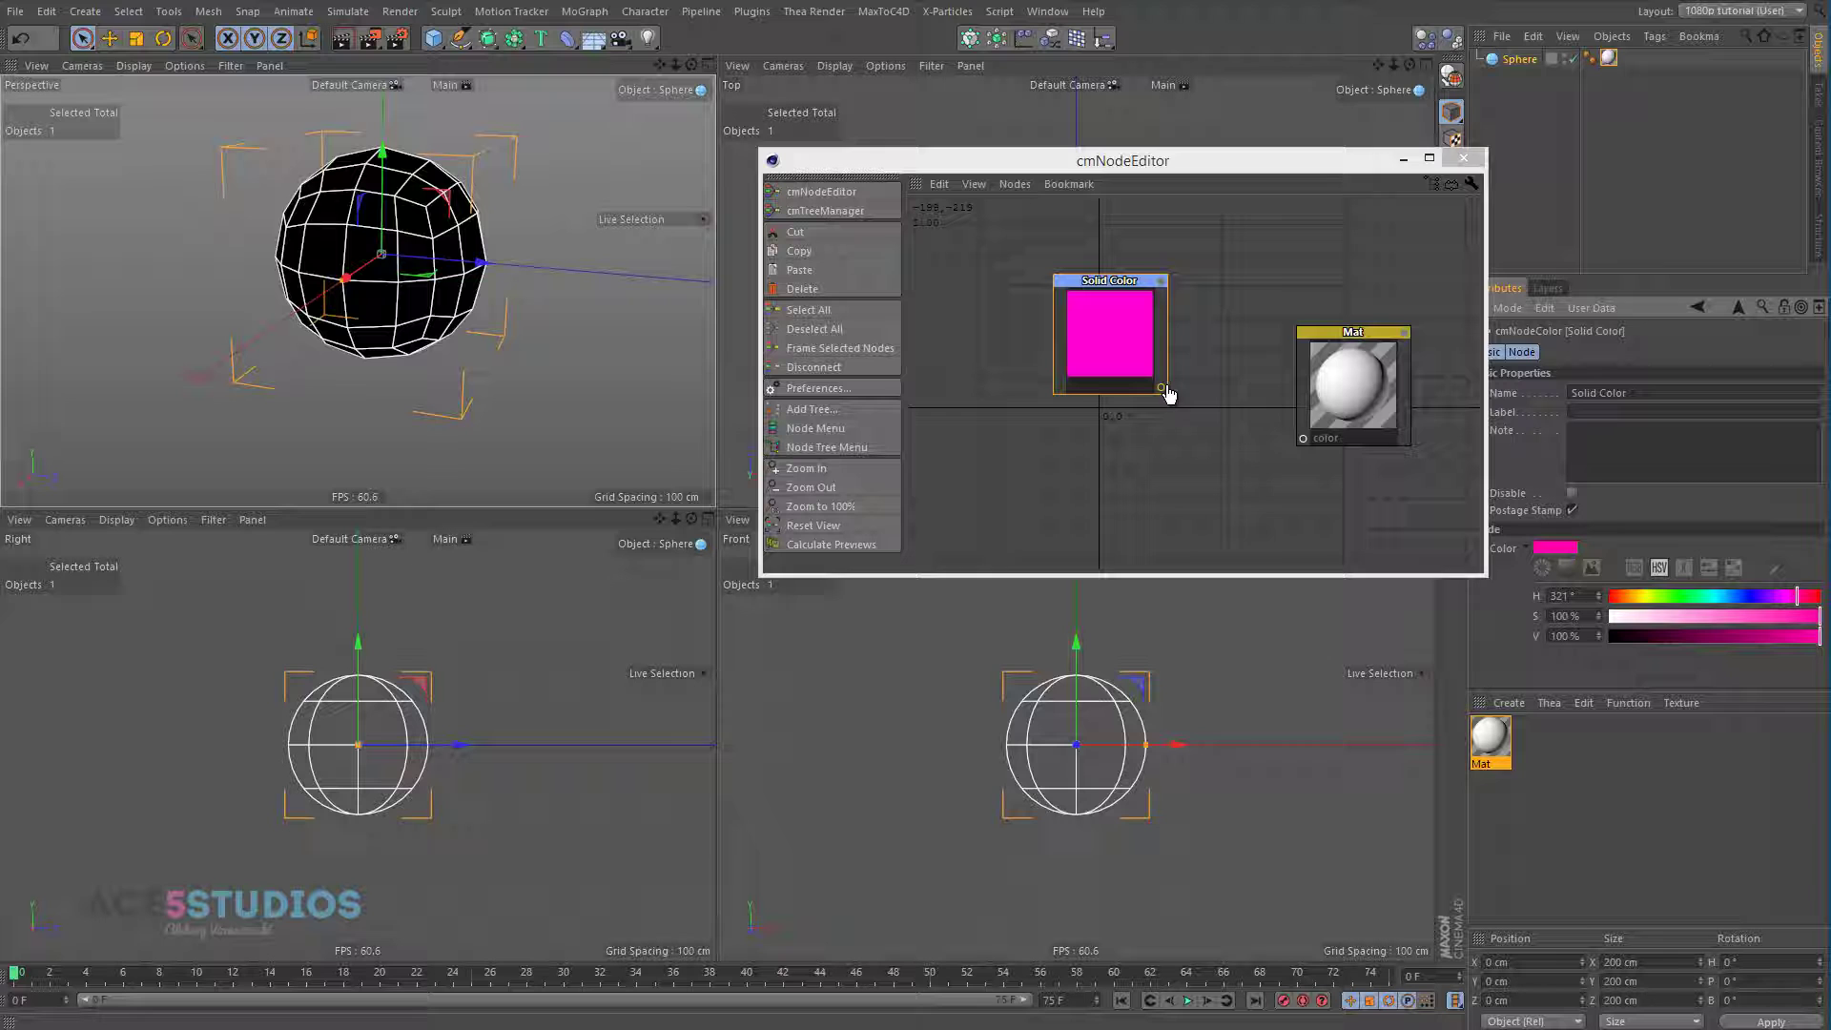
pyautogui.moveTo(1161, 388); pyautogui.dragTo(1303, 438)
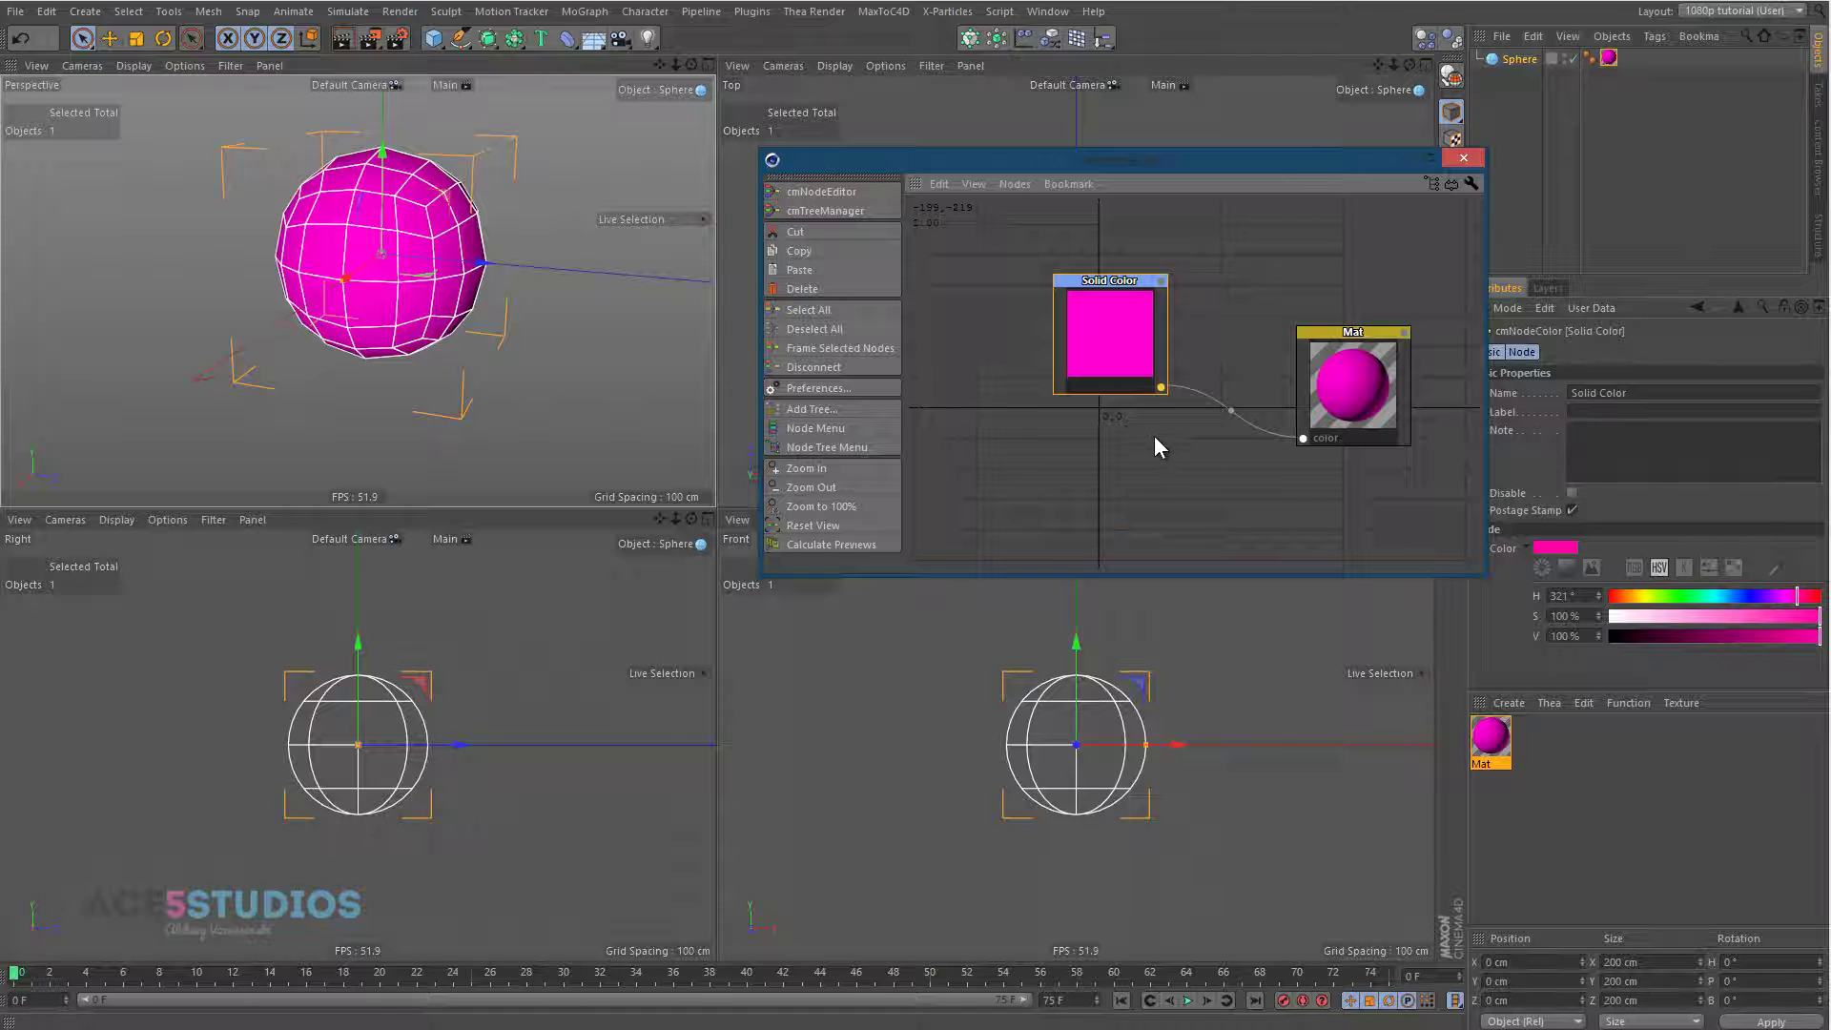
pyautogui.moveTo(1127, 286); pyautogui.dragTo(1060, 269)
# - Add a Shaders > Cinema4D > Noise node and place it below Solid Color
pyautogui.rightClick(1011, 439)
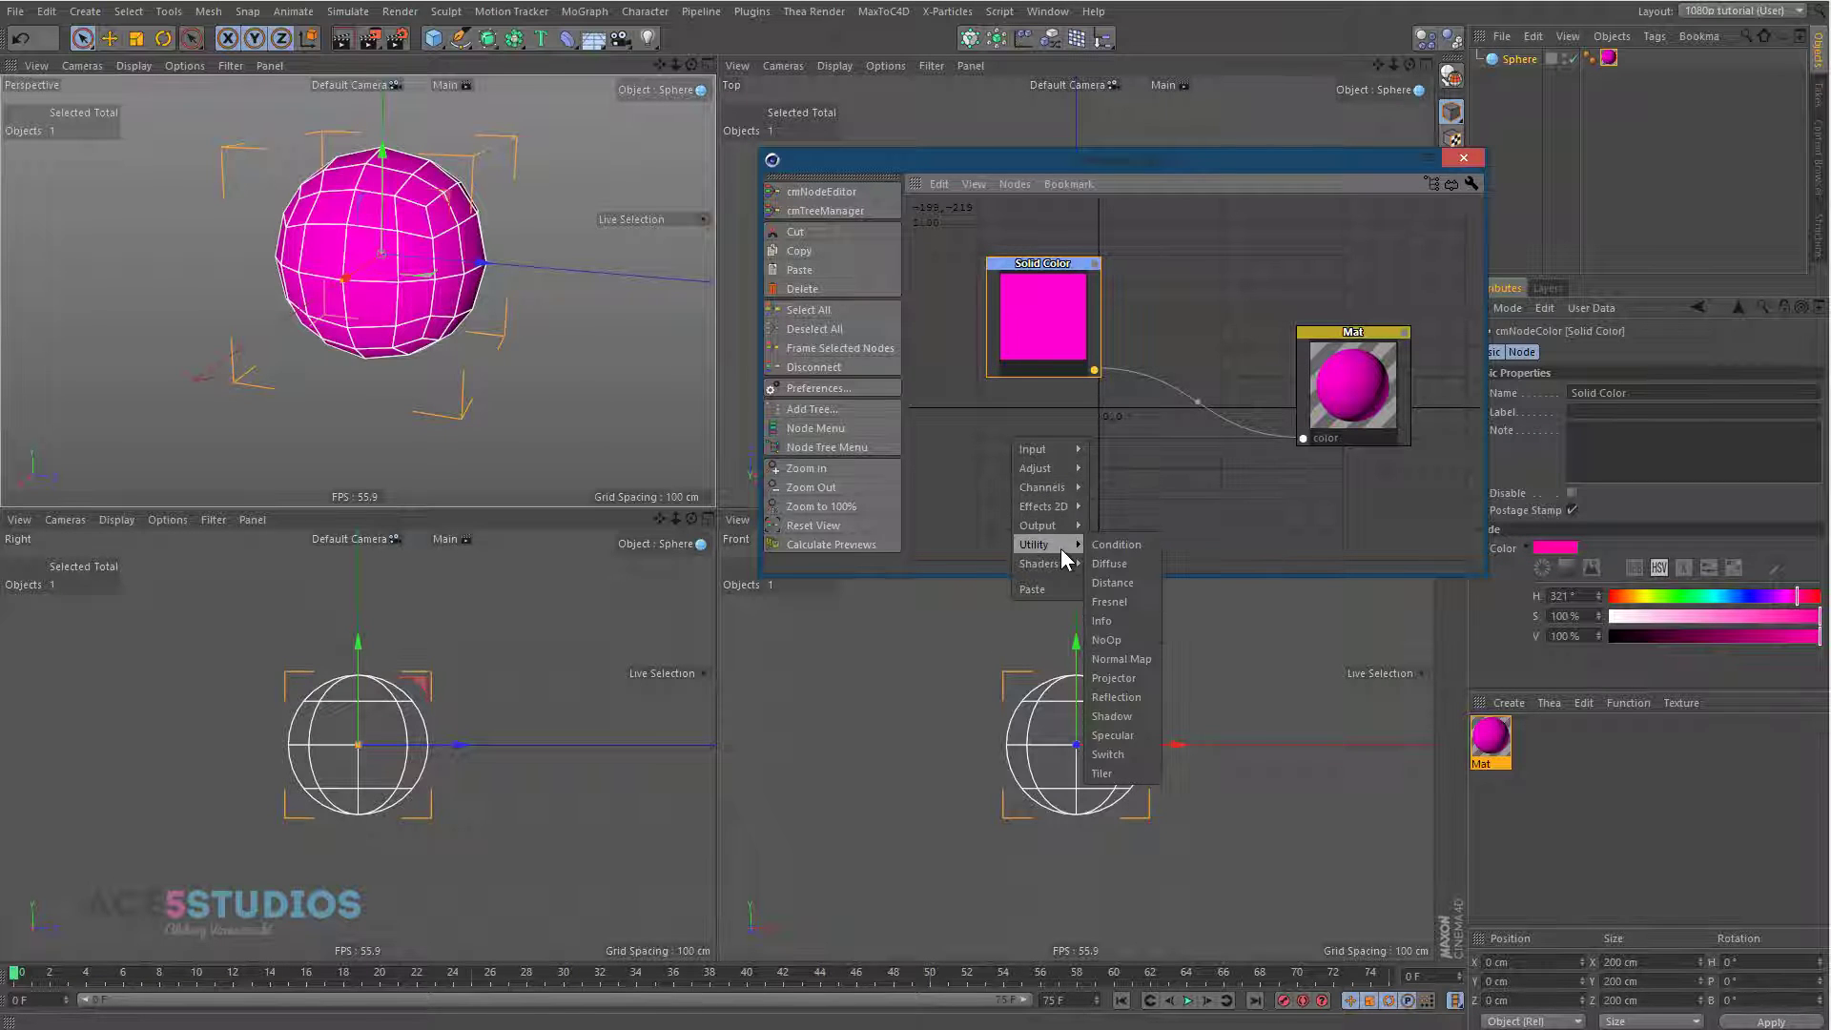
pyautogui.moveTo(1067, 563)
pyautogui.moveTo(1143, 563)
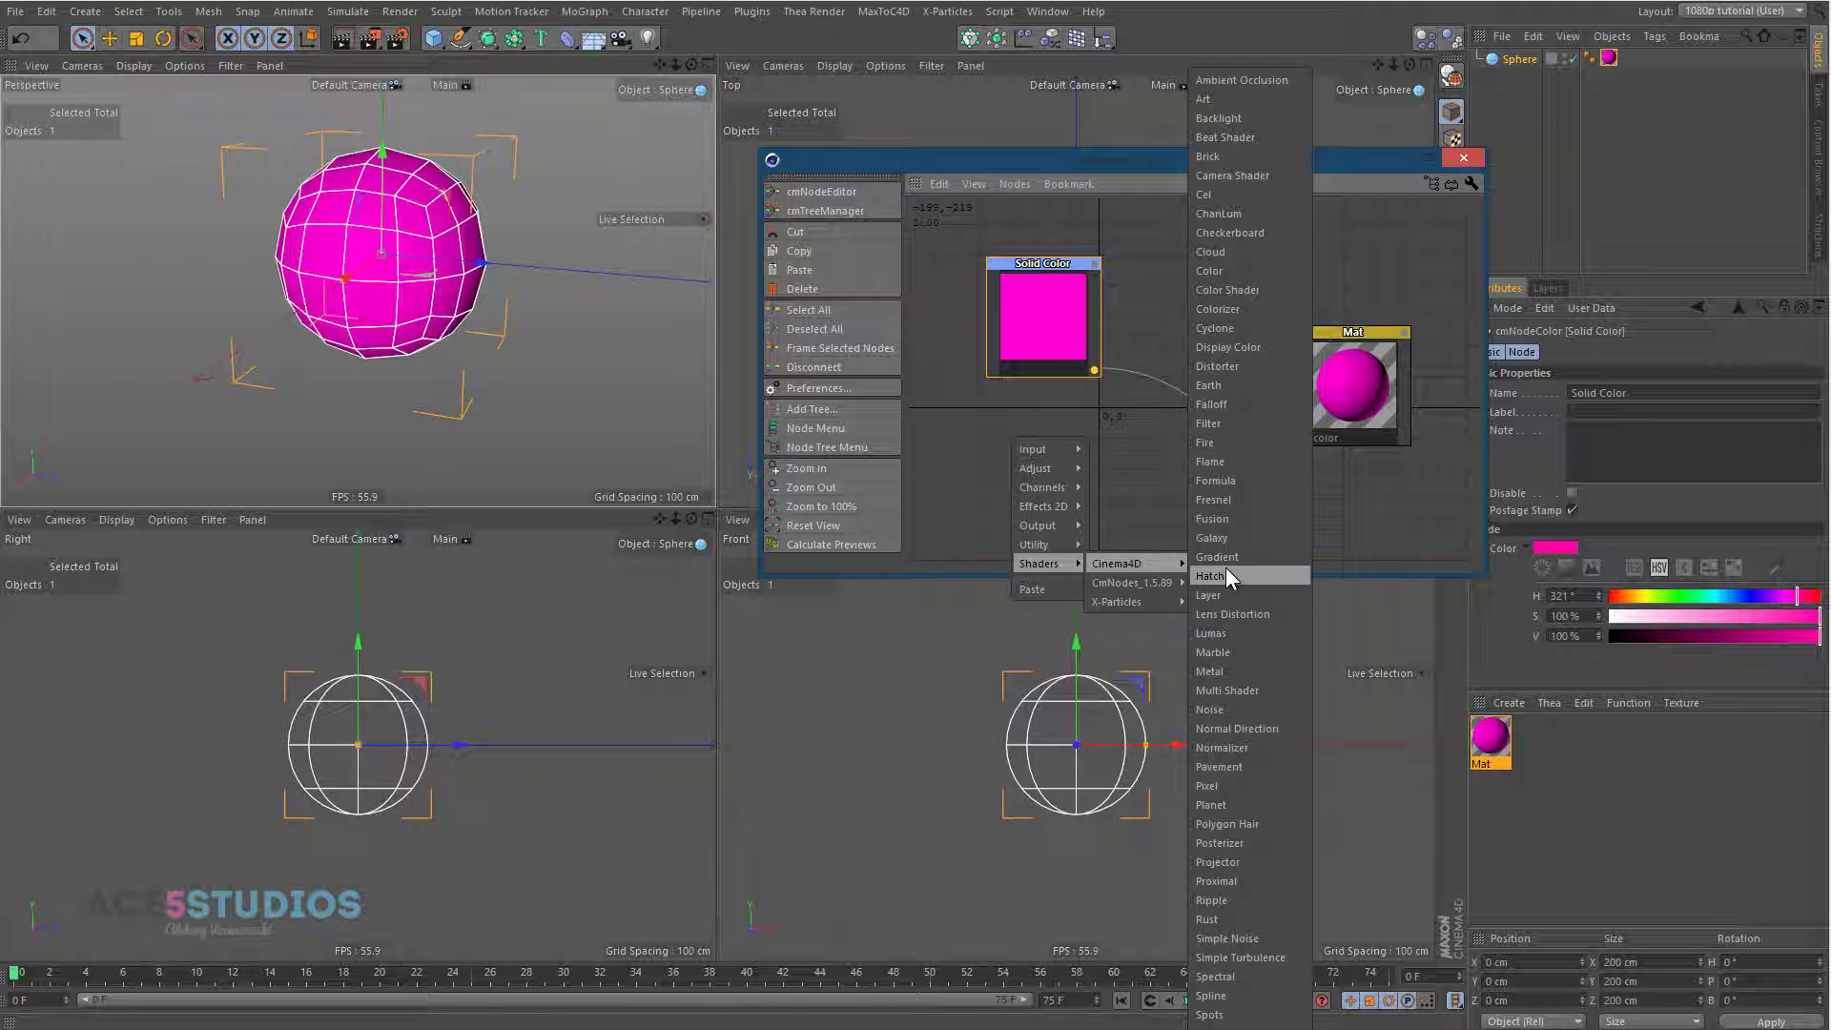
pyautogui.click(1244, 710)
pyautogui.moveTo(1251, 530); pyautogui.dragTo(1039, 405)
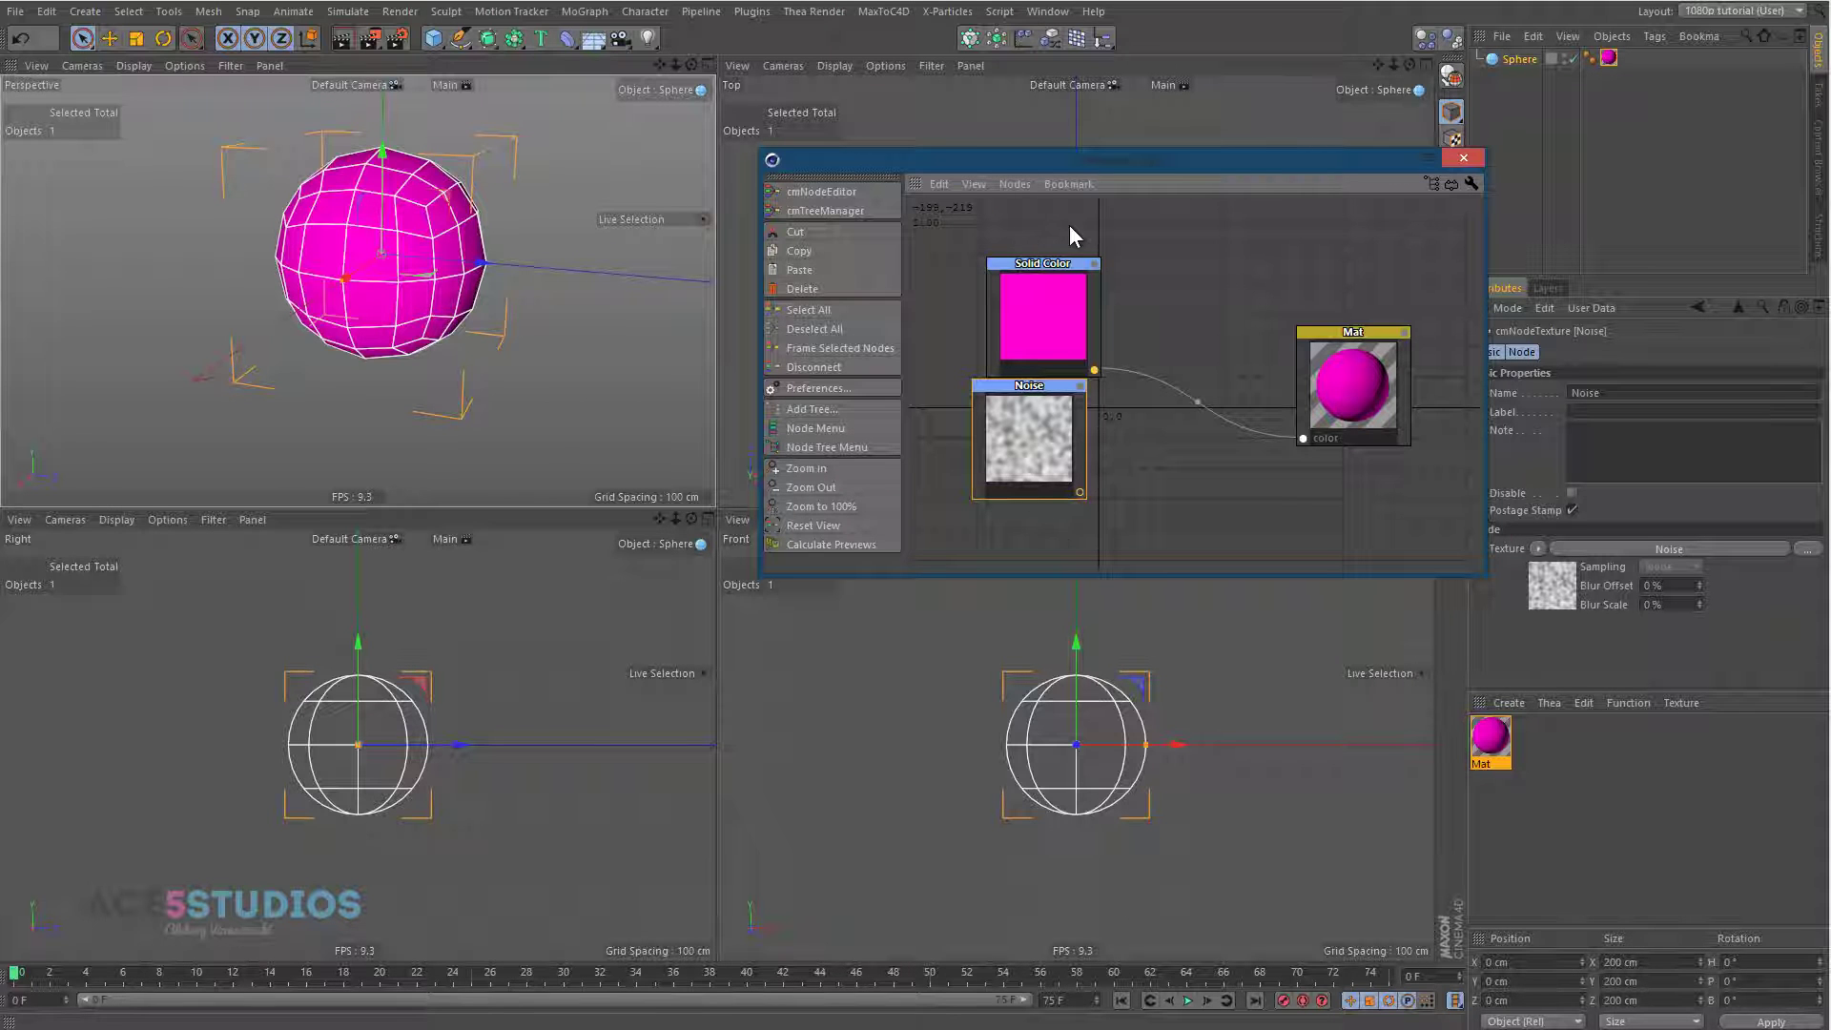
pyautogui.moveTo(1059, 275); pyautogui.dragTo(1024, 244)
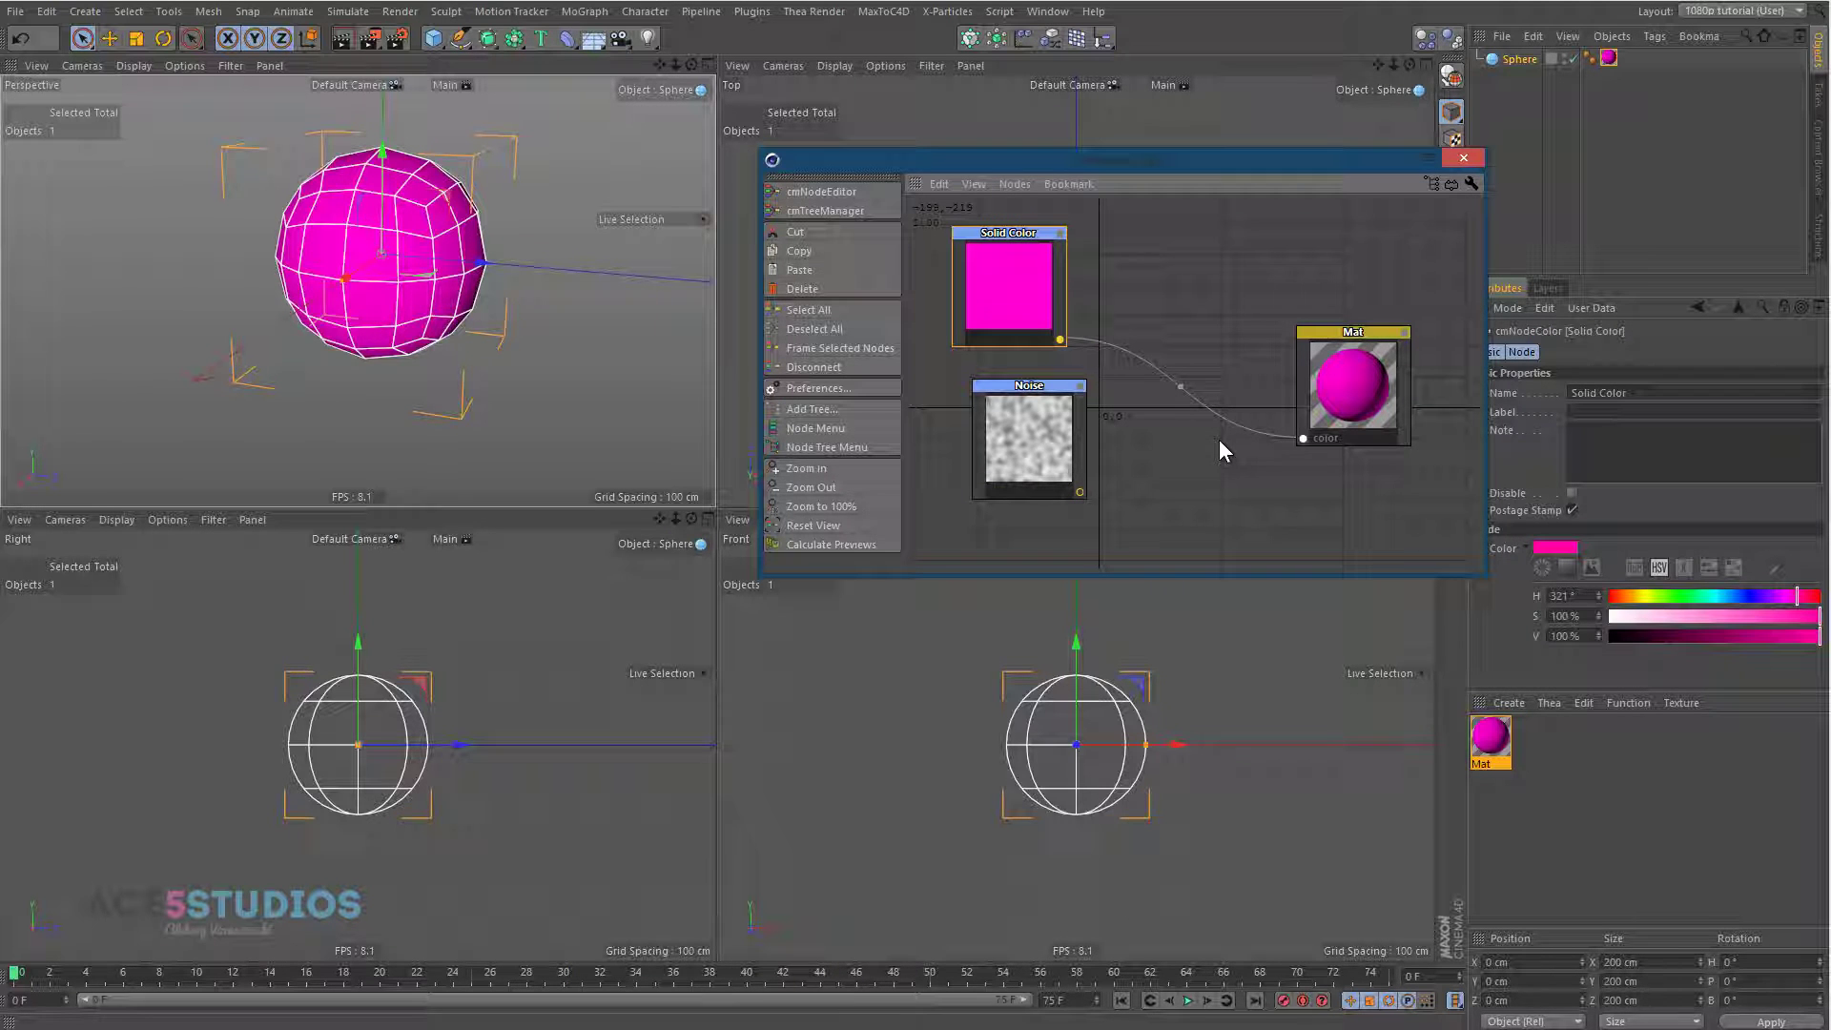
# - Add a Blend node and insert it on the Solid Color to Mat wire
pyautogui.rightClick(1158, 291)
pyautogui.moveTo(1198, 317)
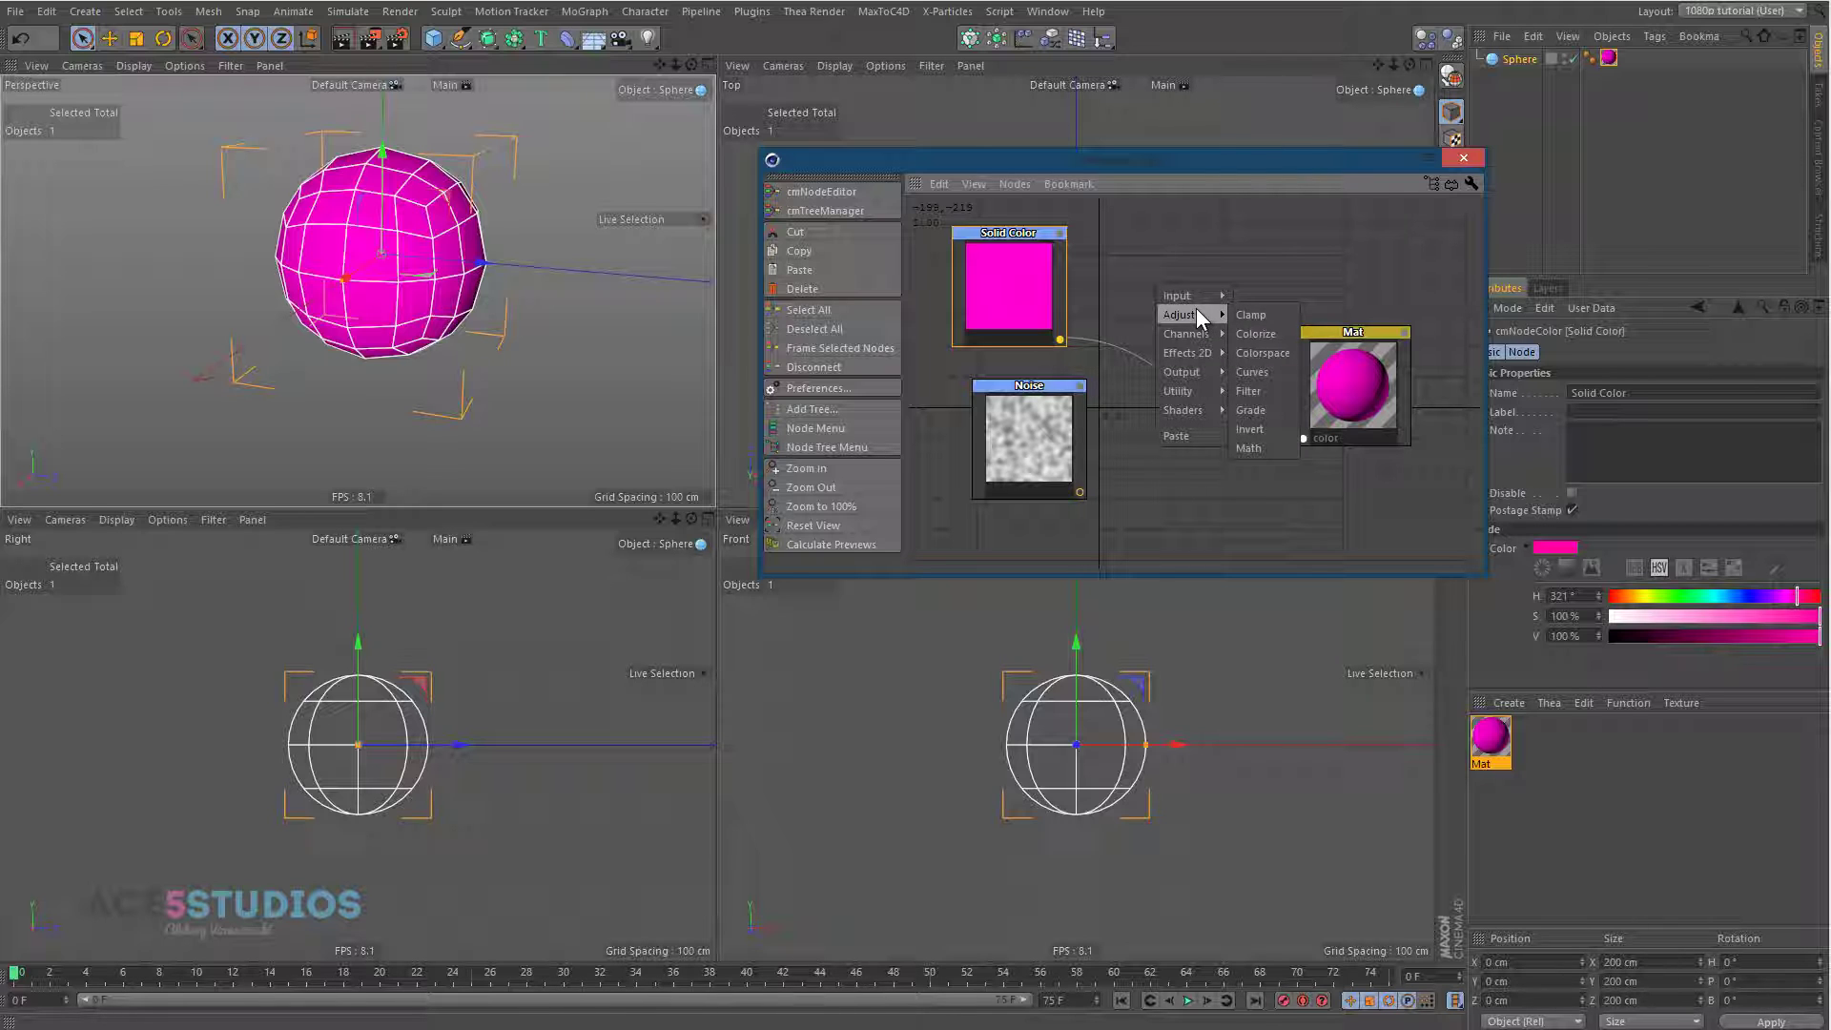
pyautogui.click(1255, 334)
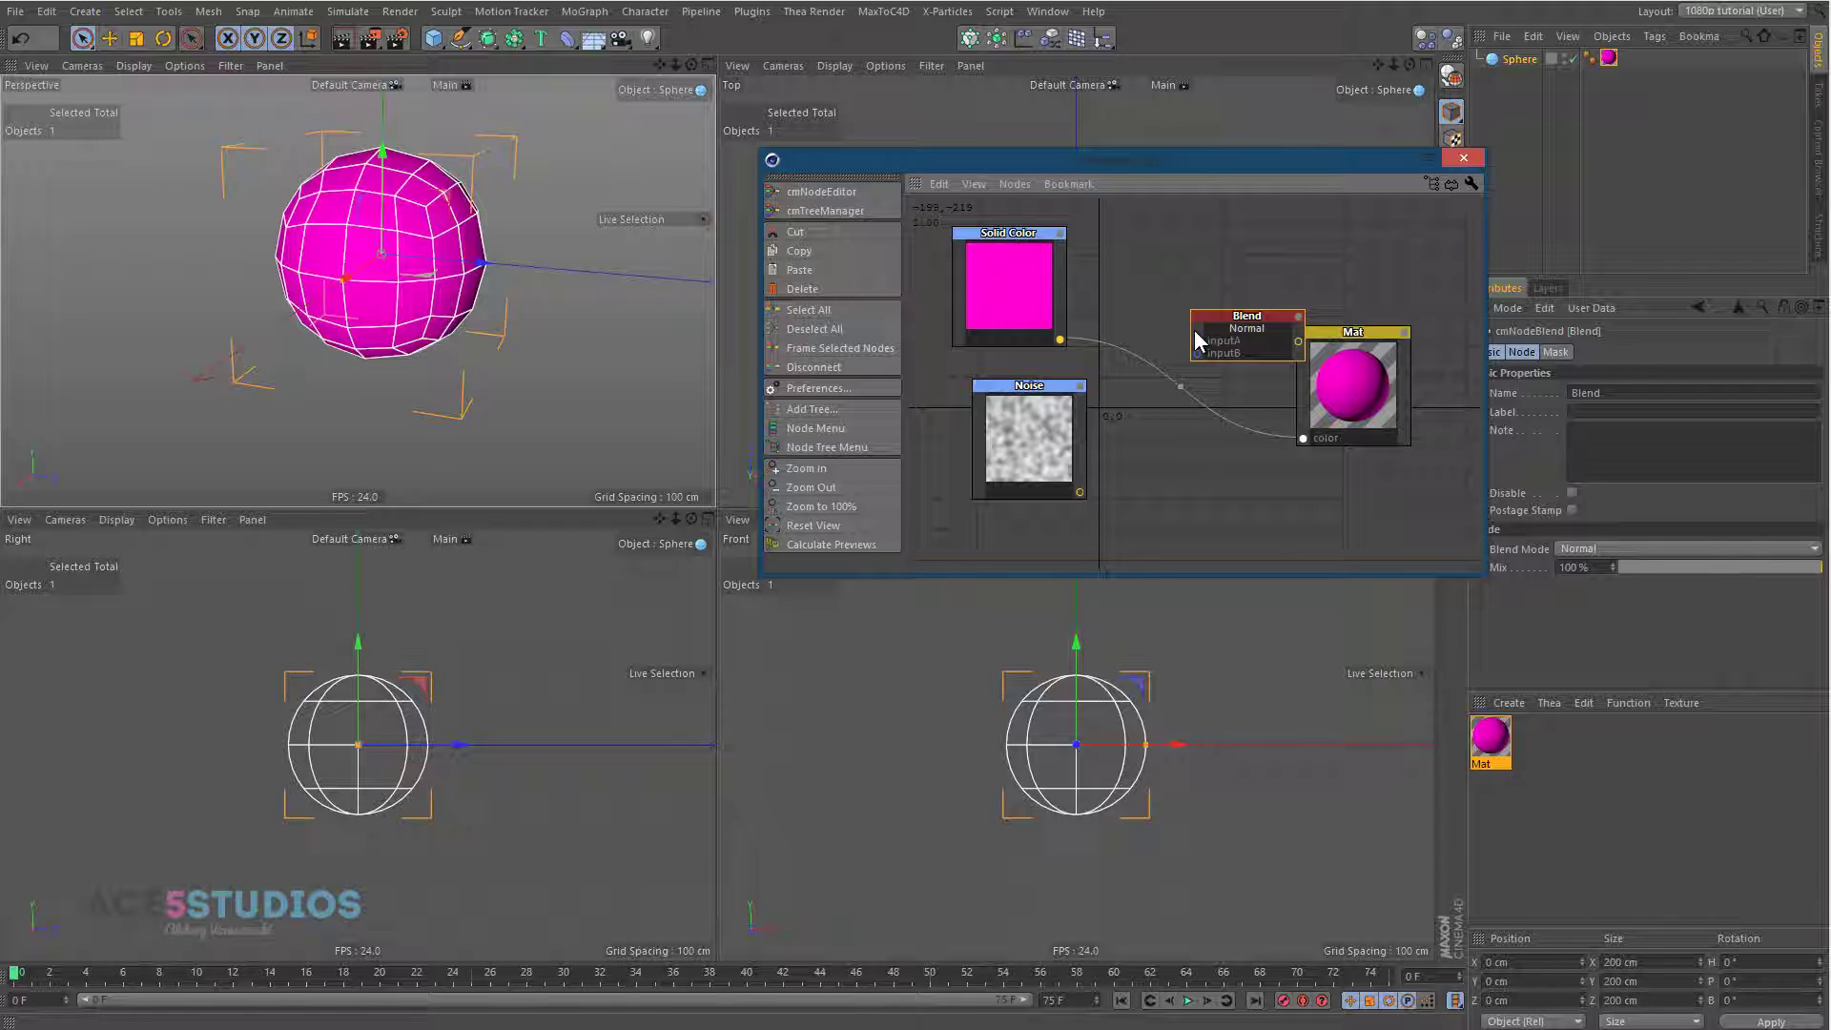
pyautogui.moveTo(1246, 324); pyautogui.dragTo(1180, 395)
pyautogui.moveTo(1019, 396); pyautogui.dragTo(996, 426)
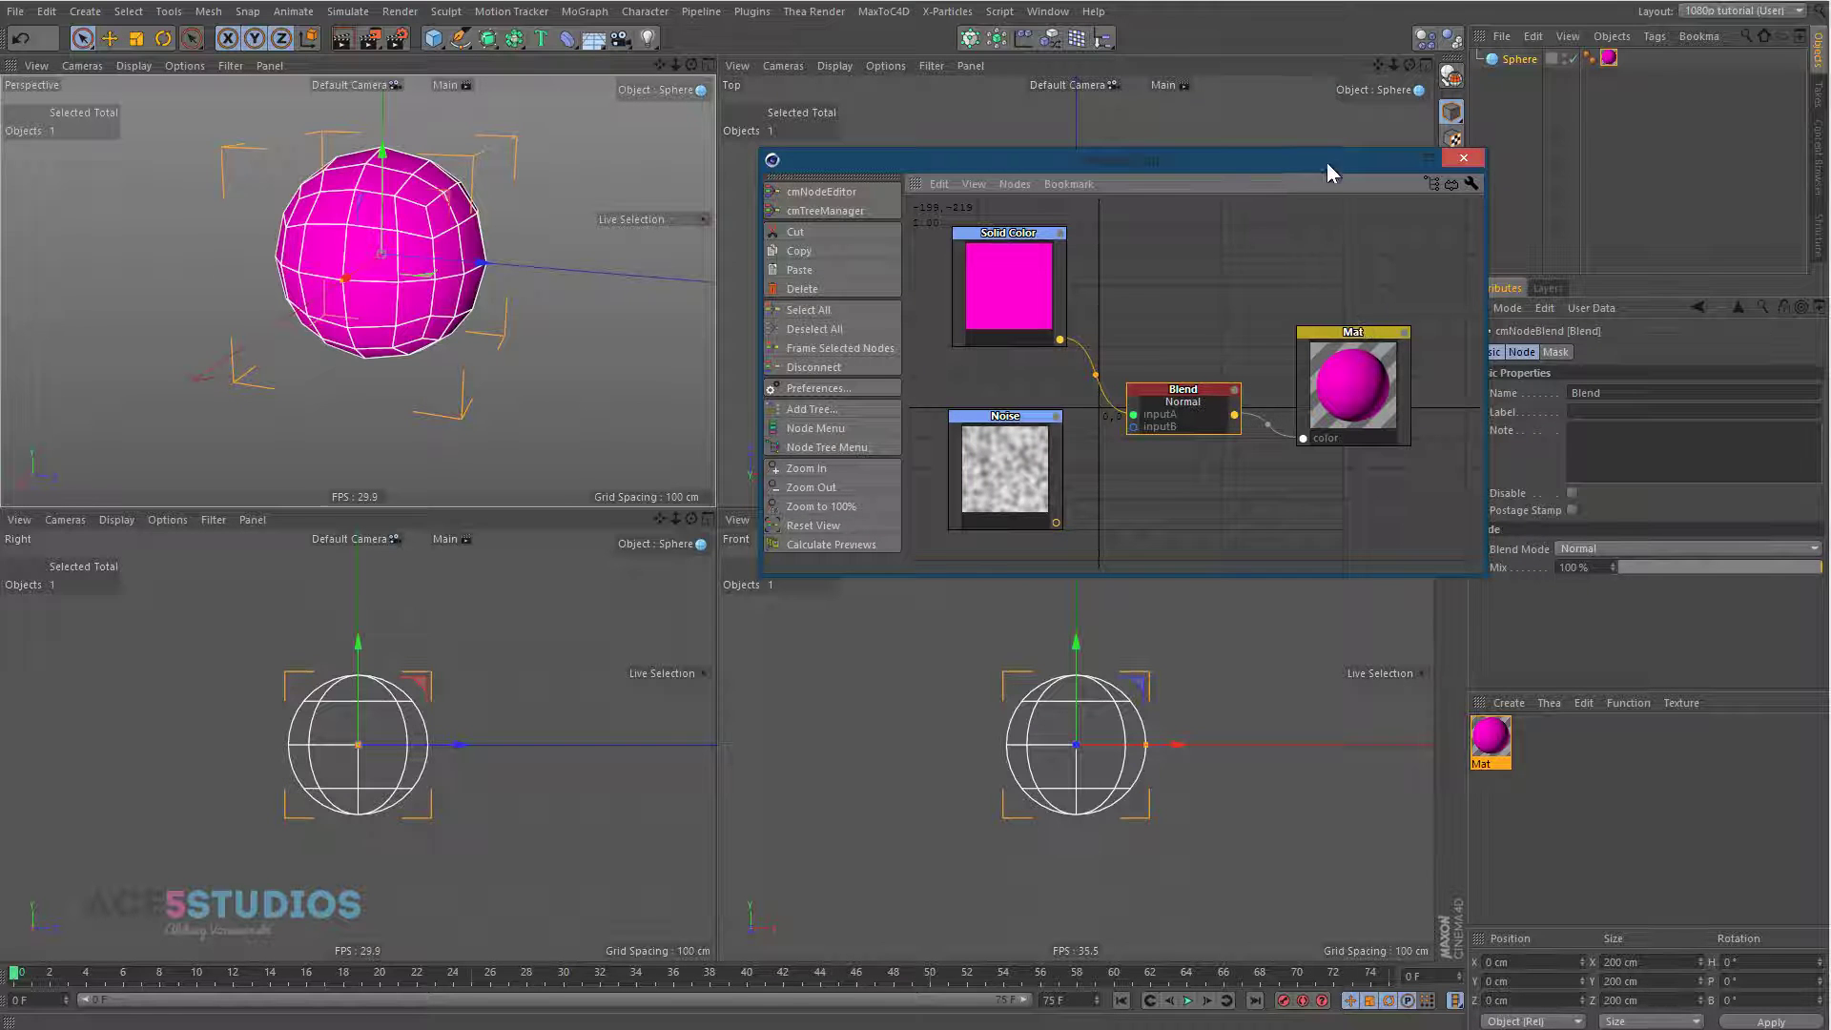
pyautogui.moveTo(1331, 171); pyautogui.dragTo(1260, 127)
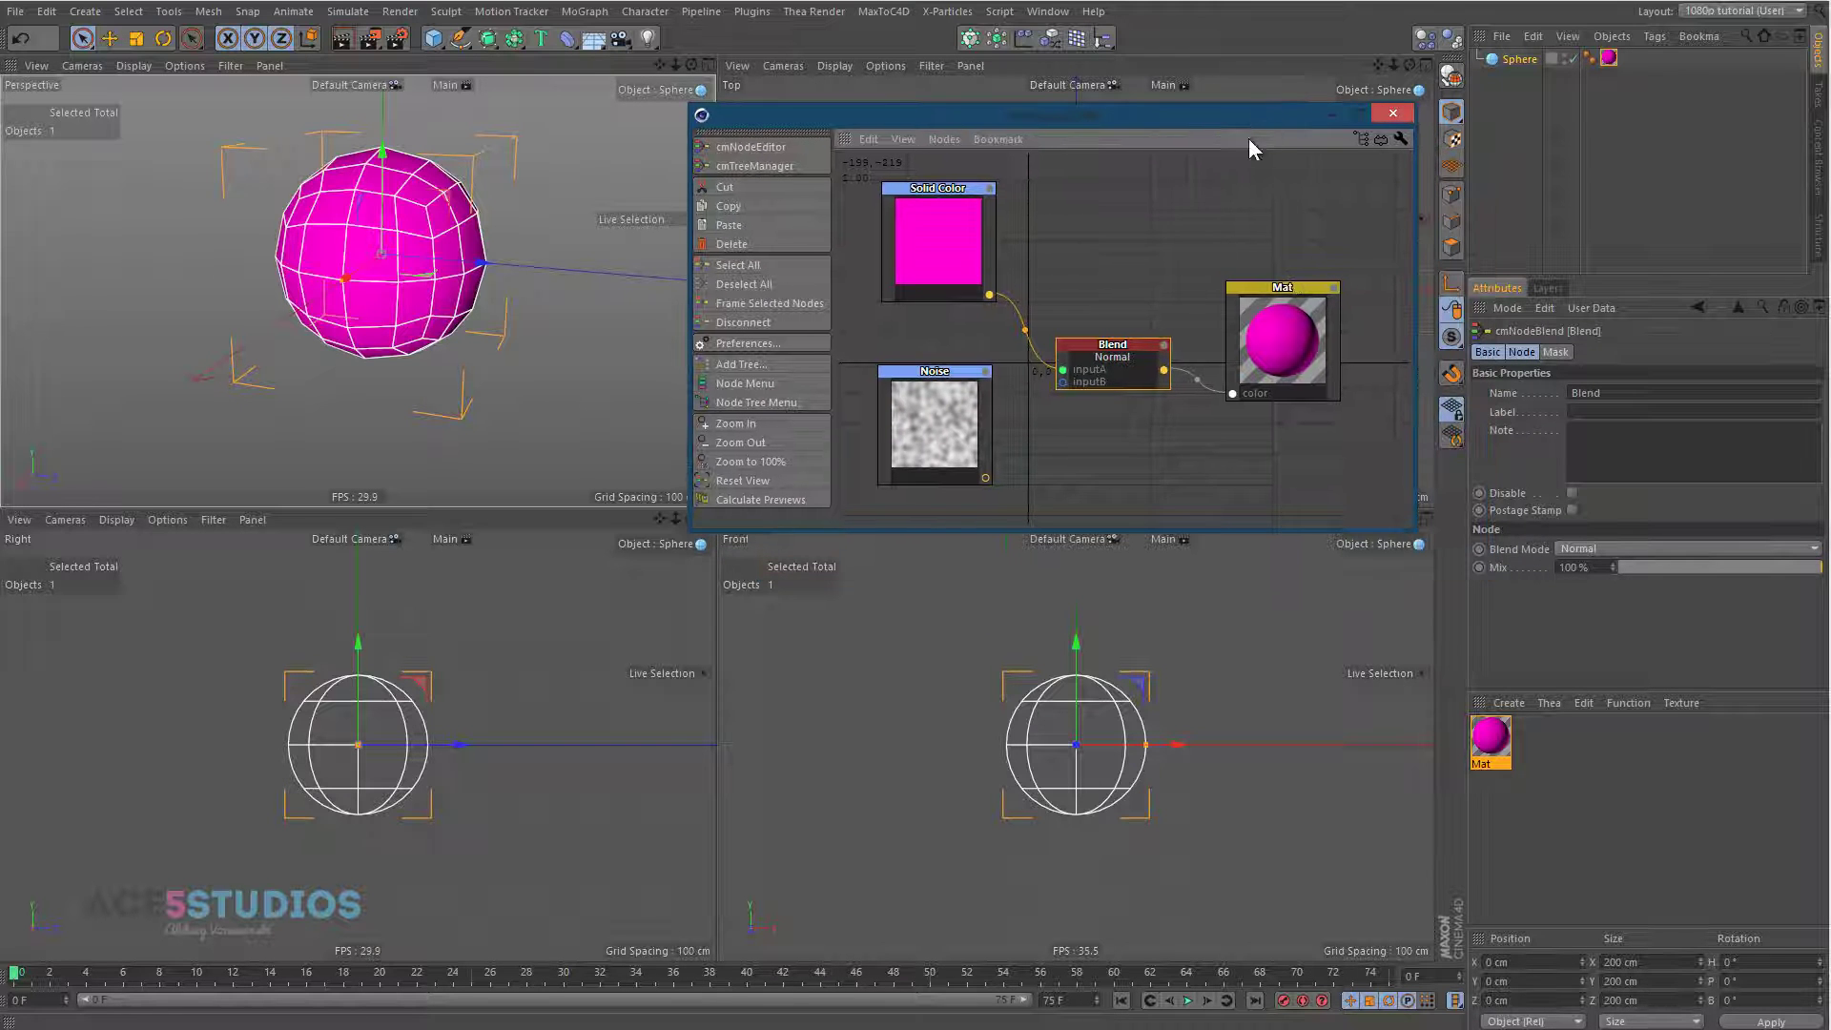
# - Enable Use Mask on the Blend node and connect the Noise output to its mask
pyautogui.click(1610, 547)
pyautogui.click(1620, 523)
pyautogui.click(1137, 363)
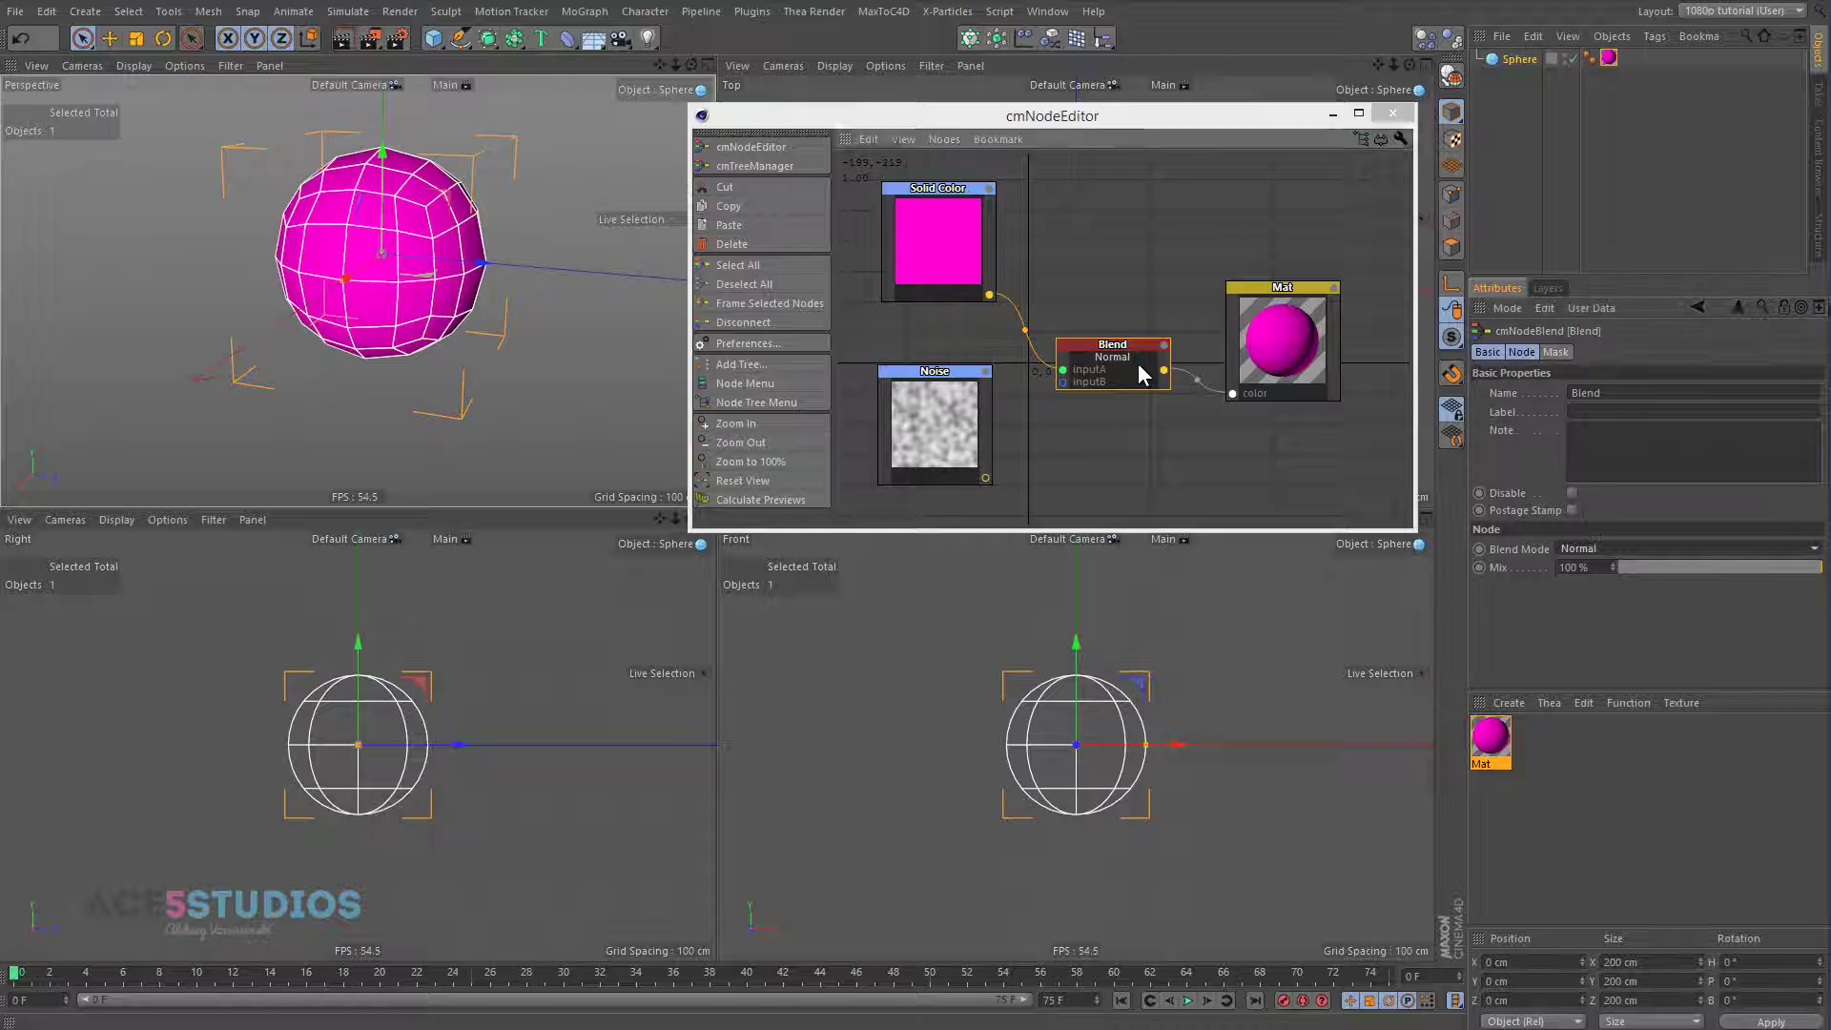
pyautogui.click(1628, 545)
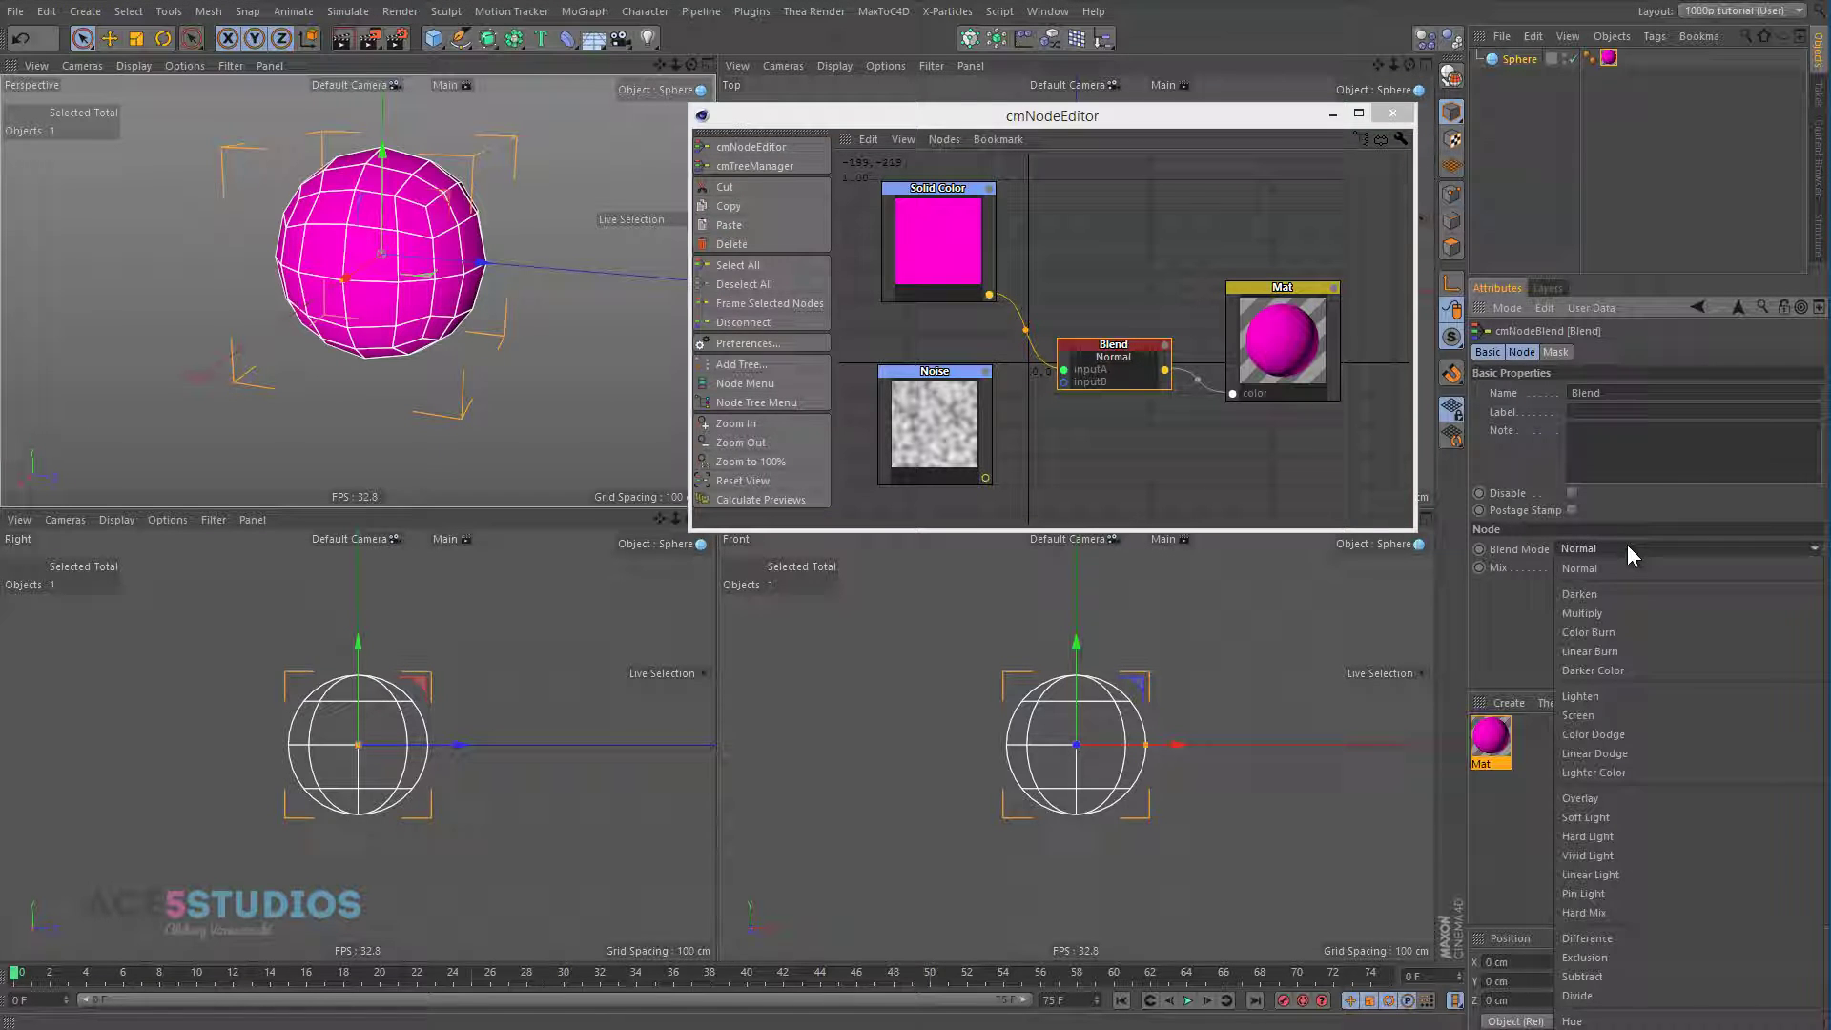
pyautogui.click(1627, 545)
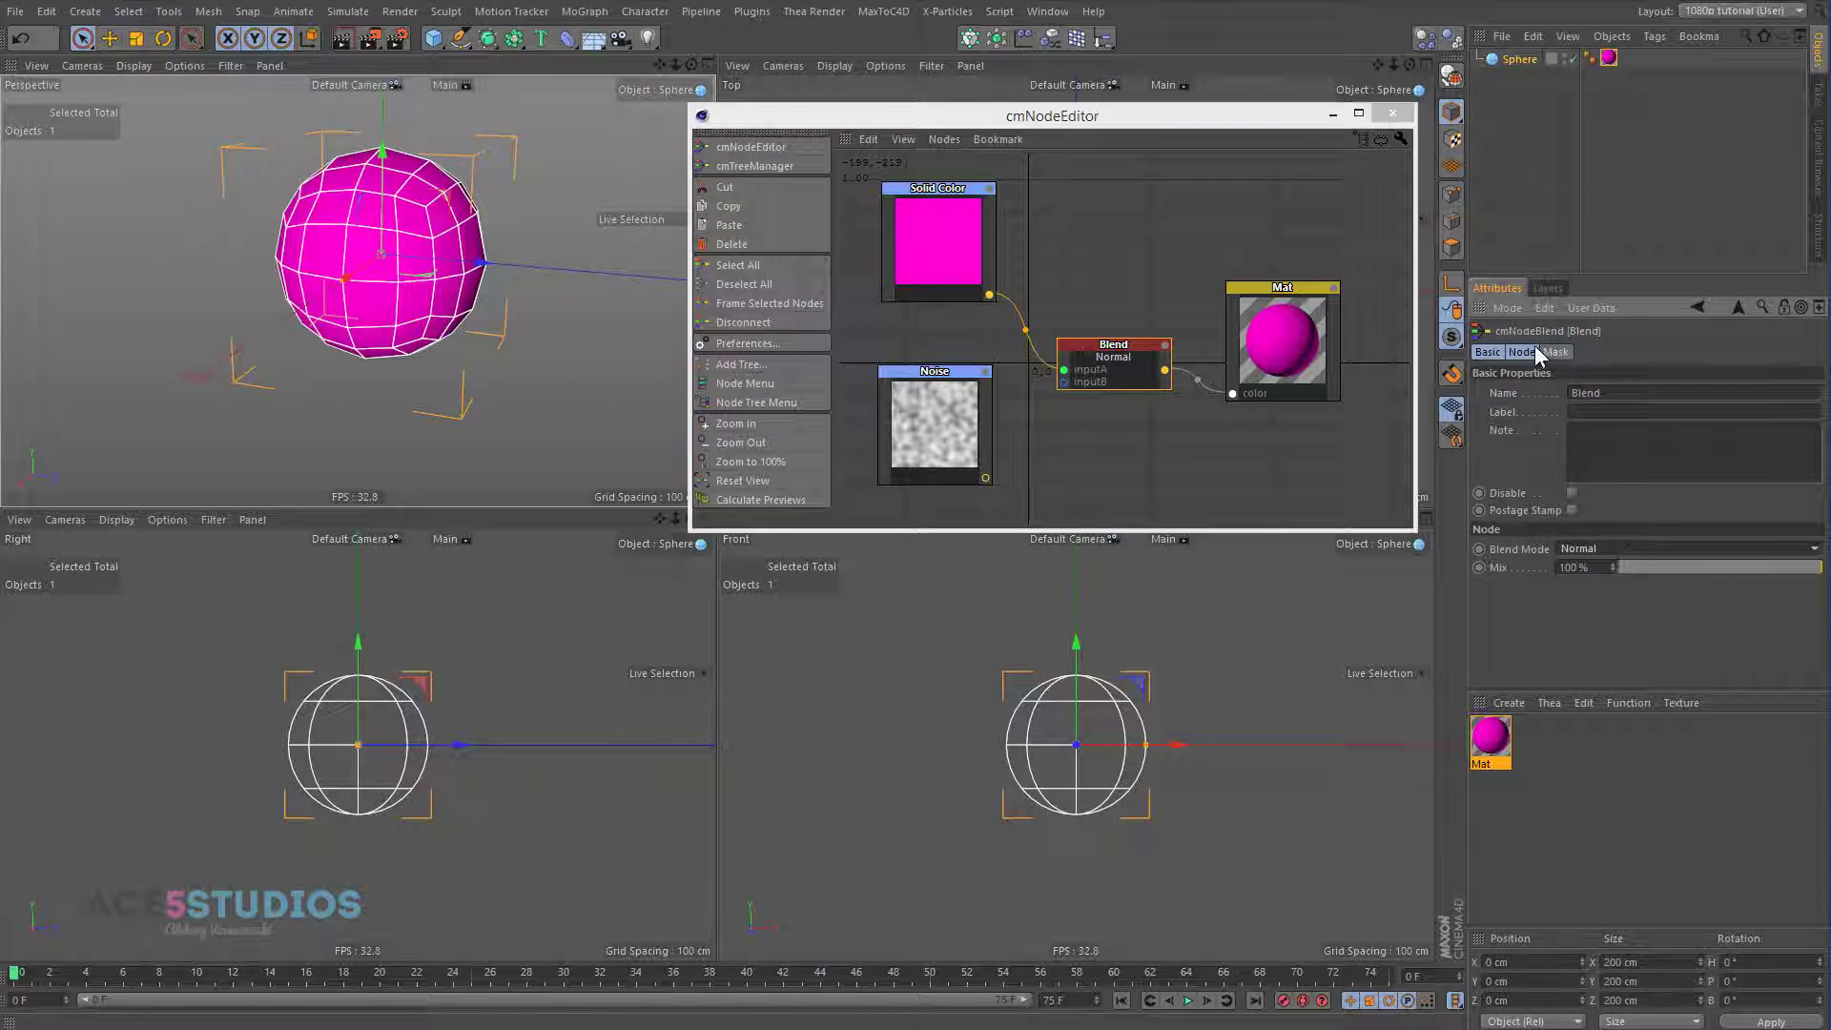
pyautogui.moveTo(1527, 352); pyautogui.dragTo(1557, 352)
pyautogui.click(1546, 450)
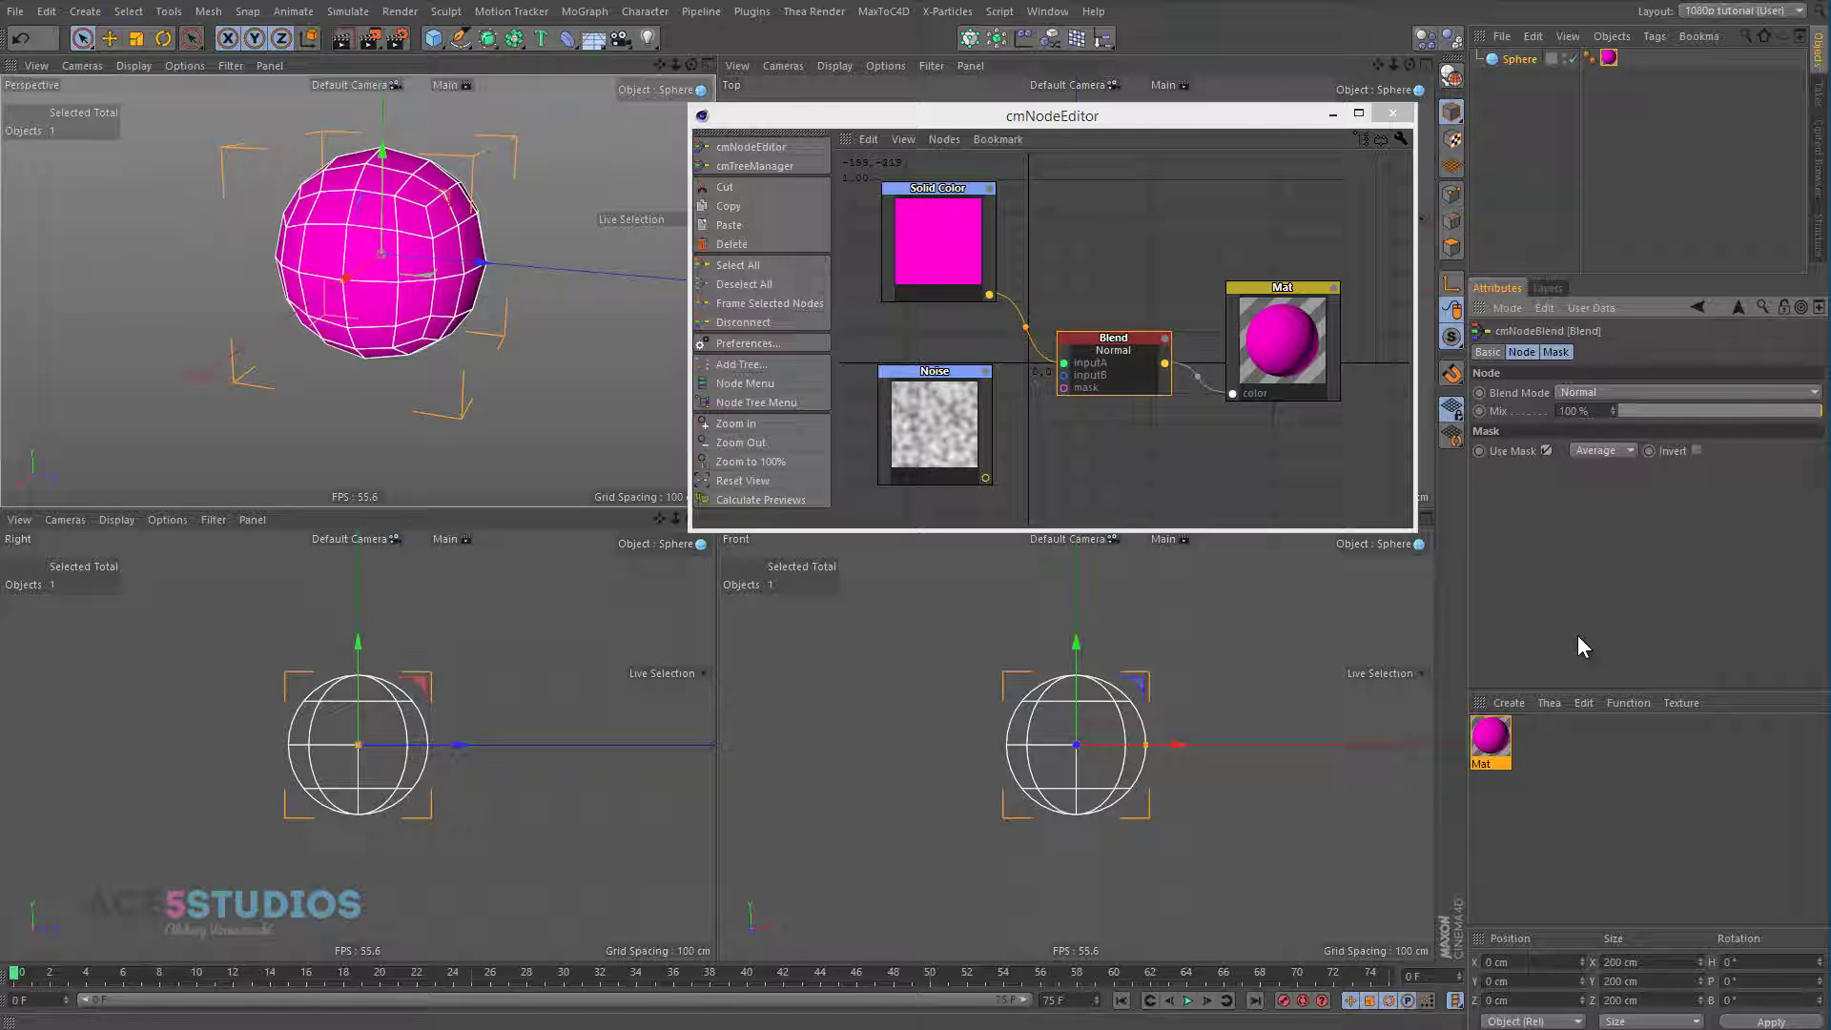
pyautogui.moveTo(987, 482); pyautogui.dragTo(924, 401)
# - Duplicate the Solid Color node and turn the original yellow-green
pyautogui.click(957, 191)
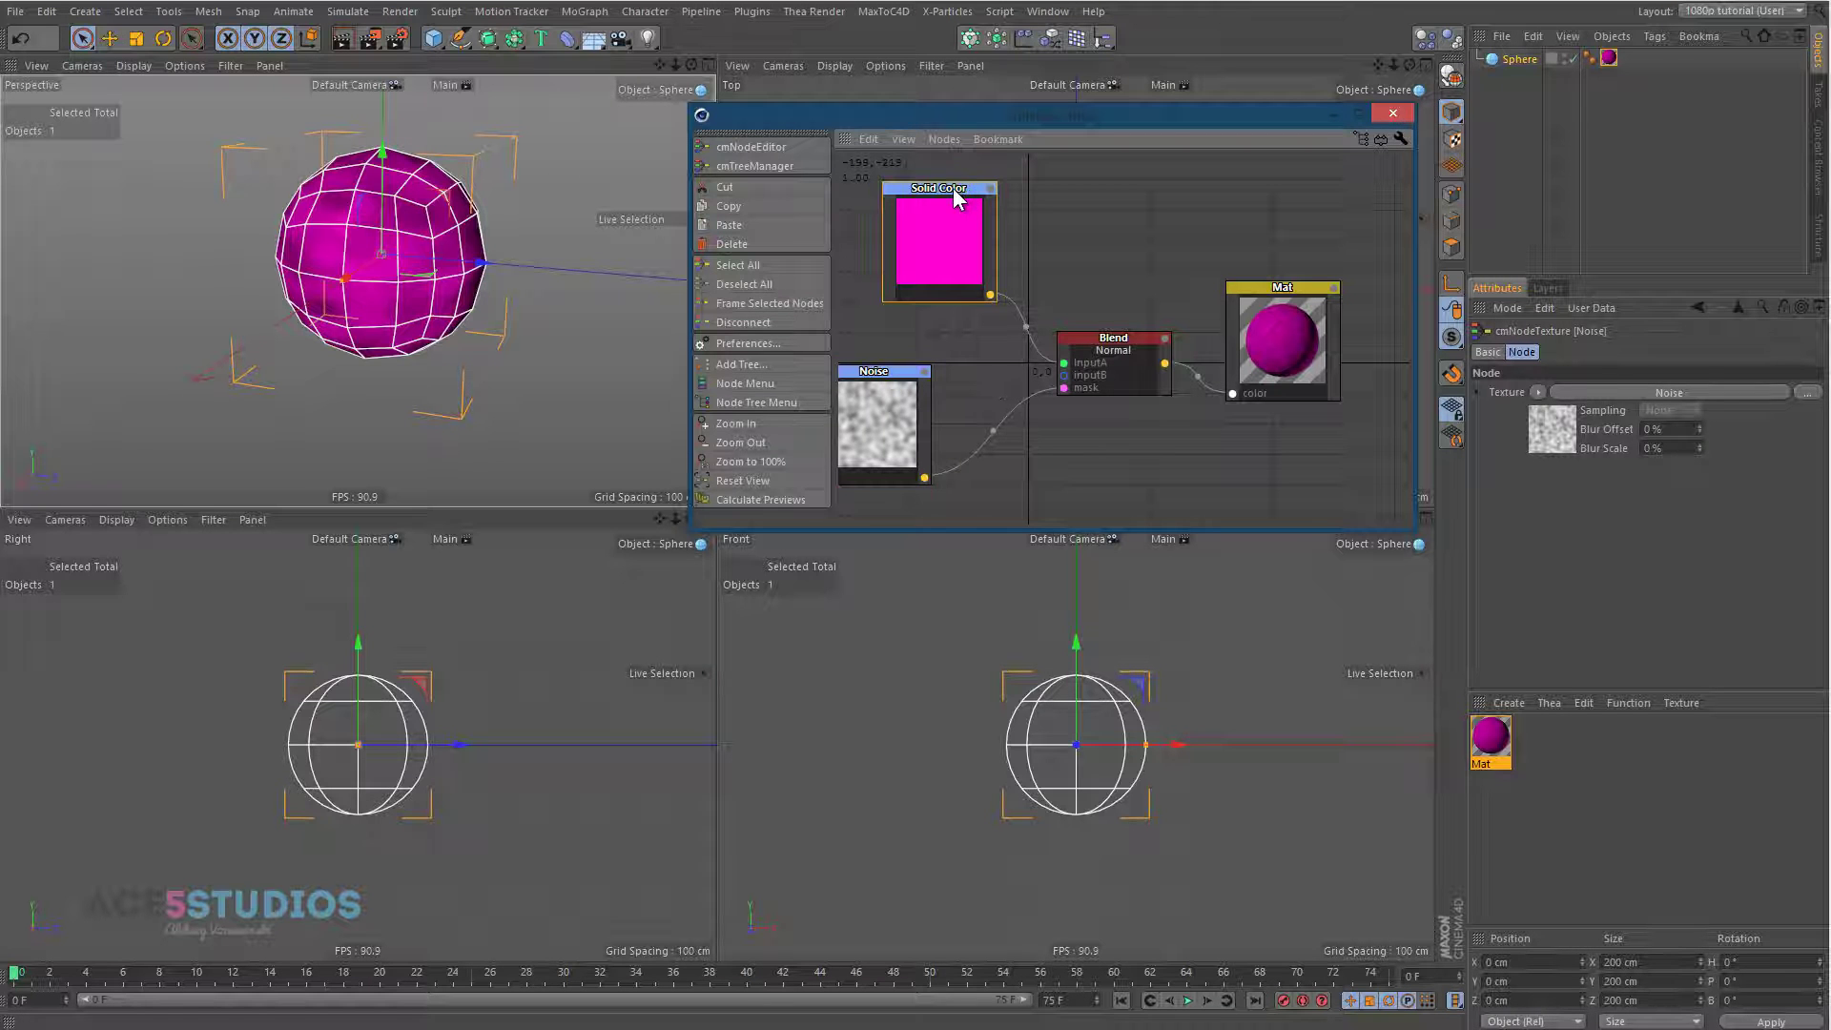
pyautogui.moveTo(957, 192); pyautogui.dragTo(953, 187)
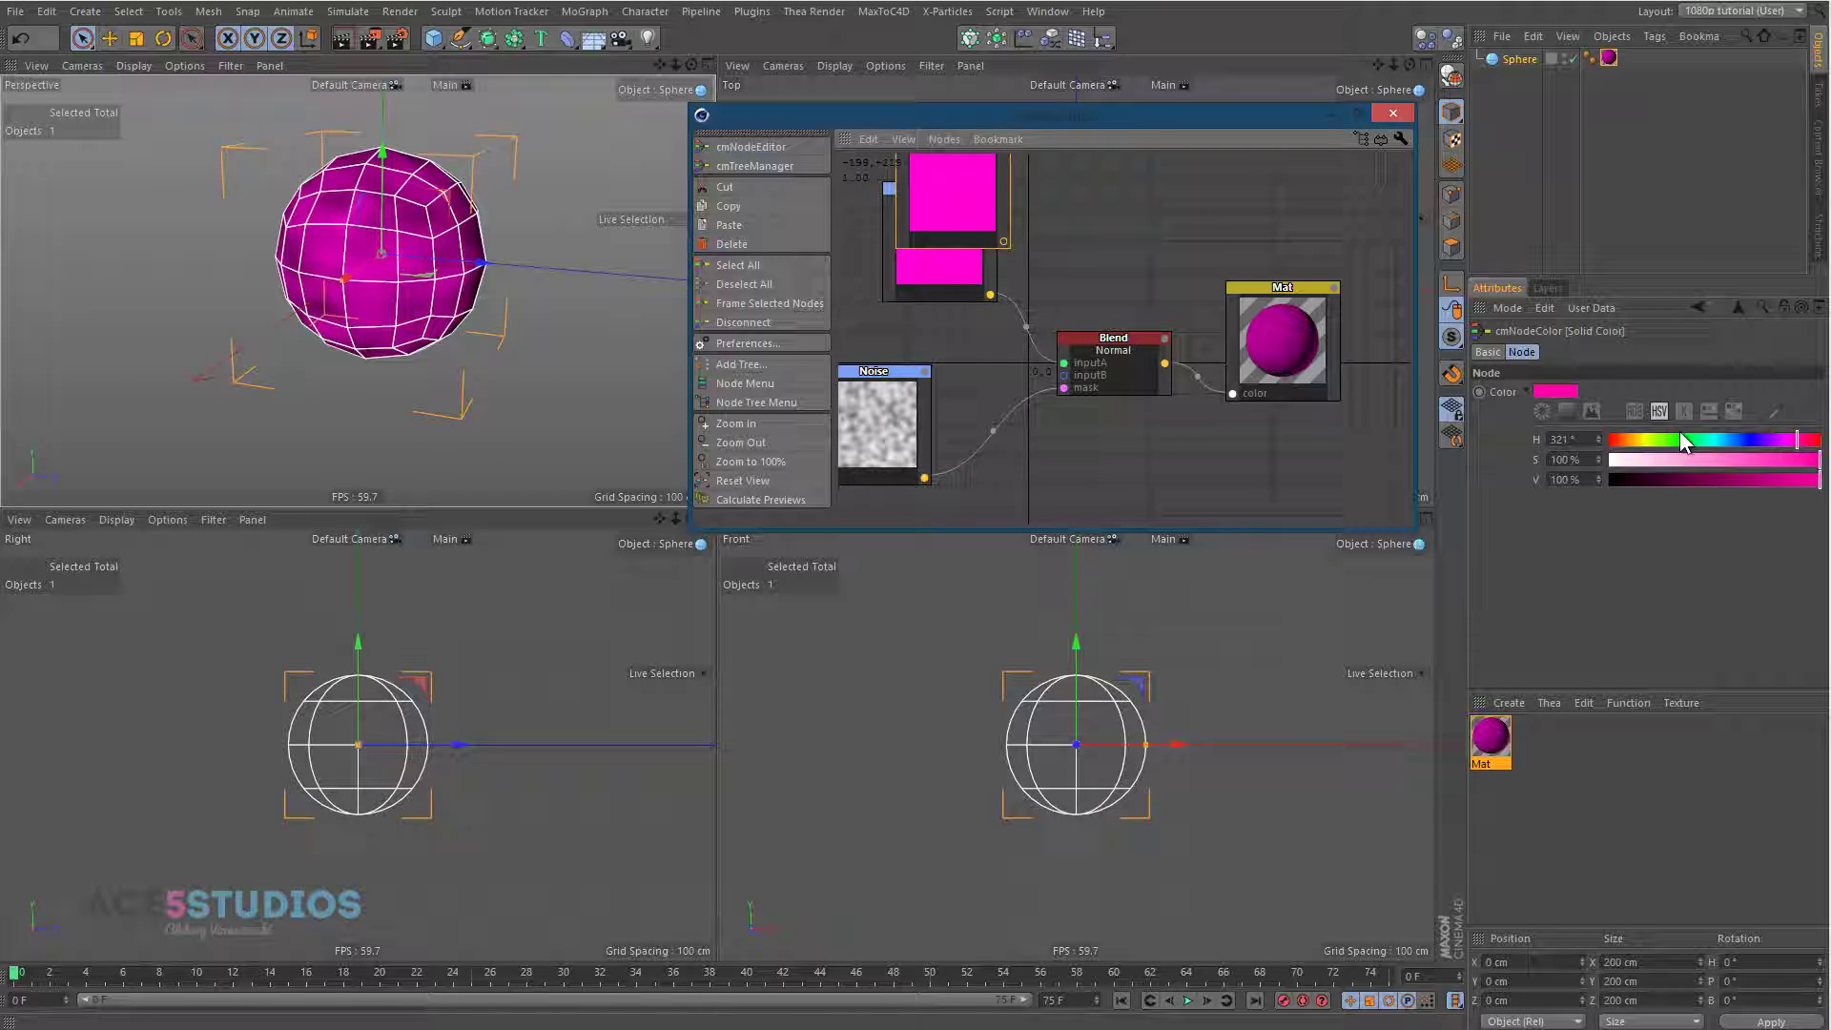
pyautogui.click(1637, 437)
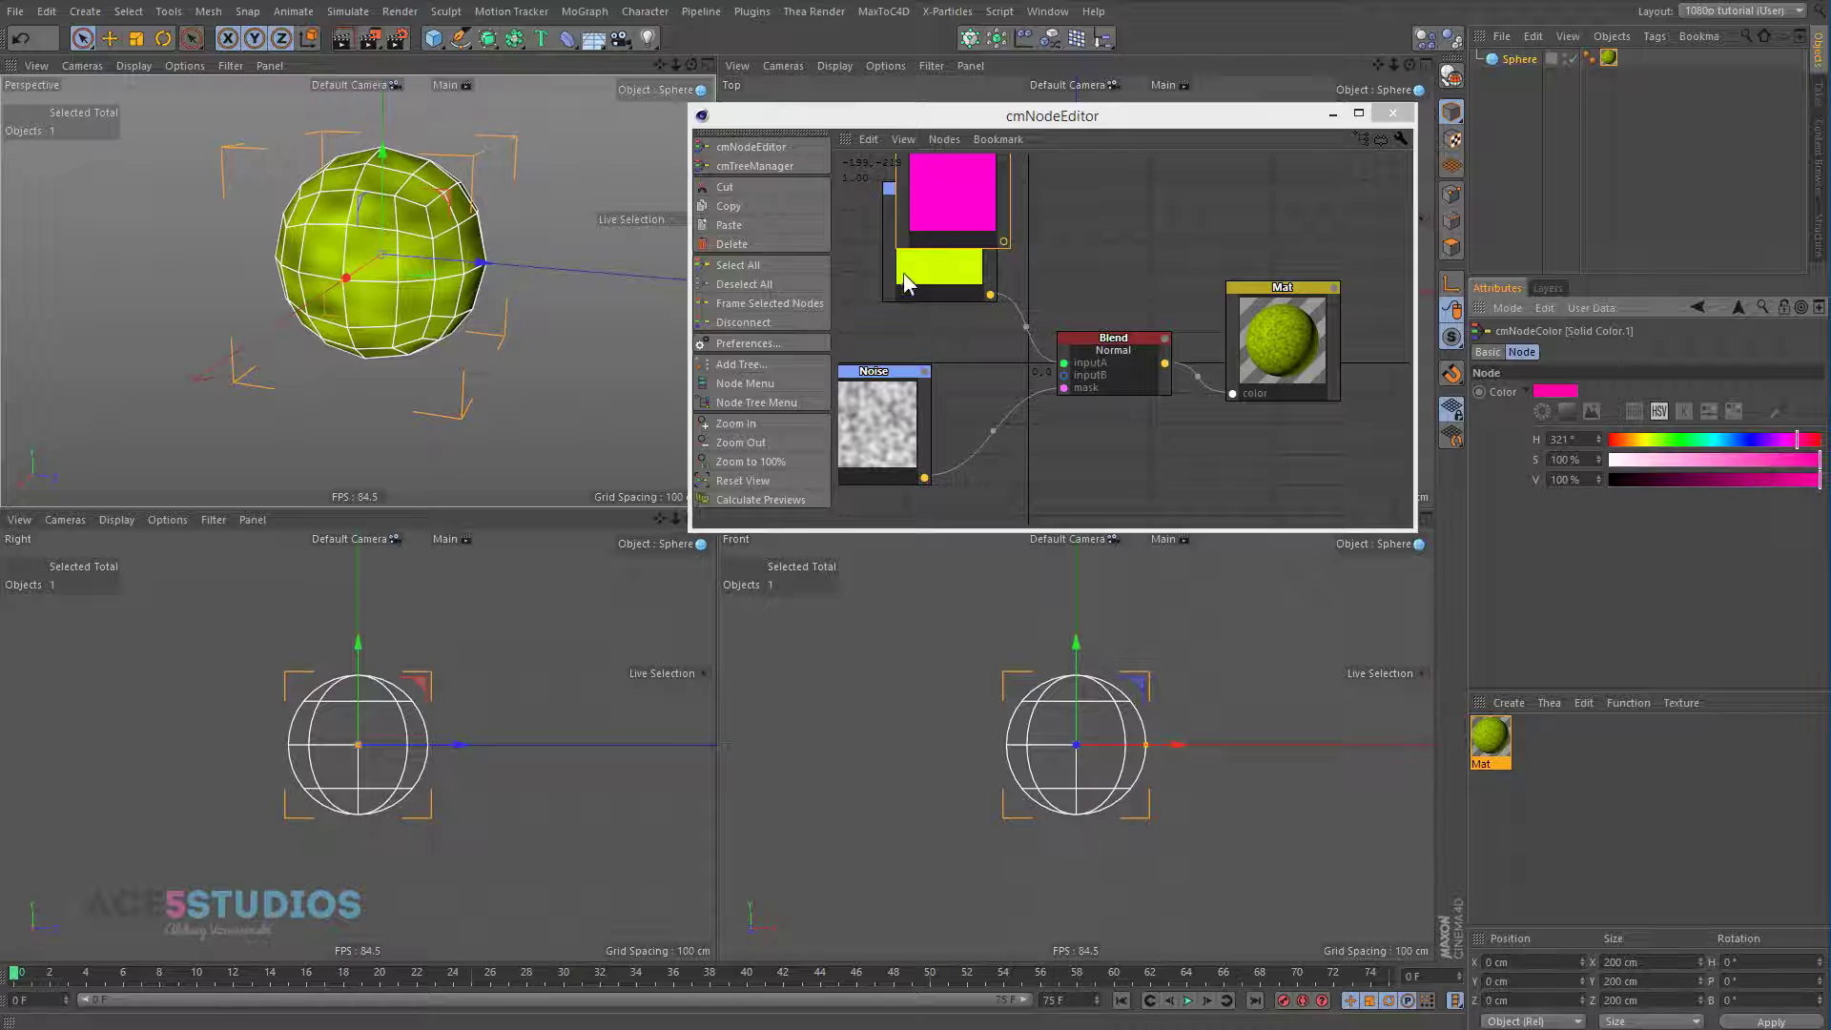
# - Wire the magenta Solid Color.1 into Blend inputB and enlarge the node editor
pyautogui.moveTo(963, 176); pyautogui.dragTo(920, 344)
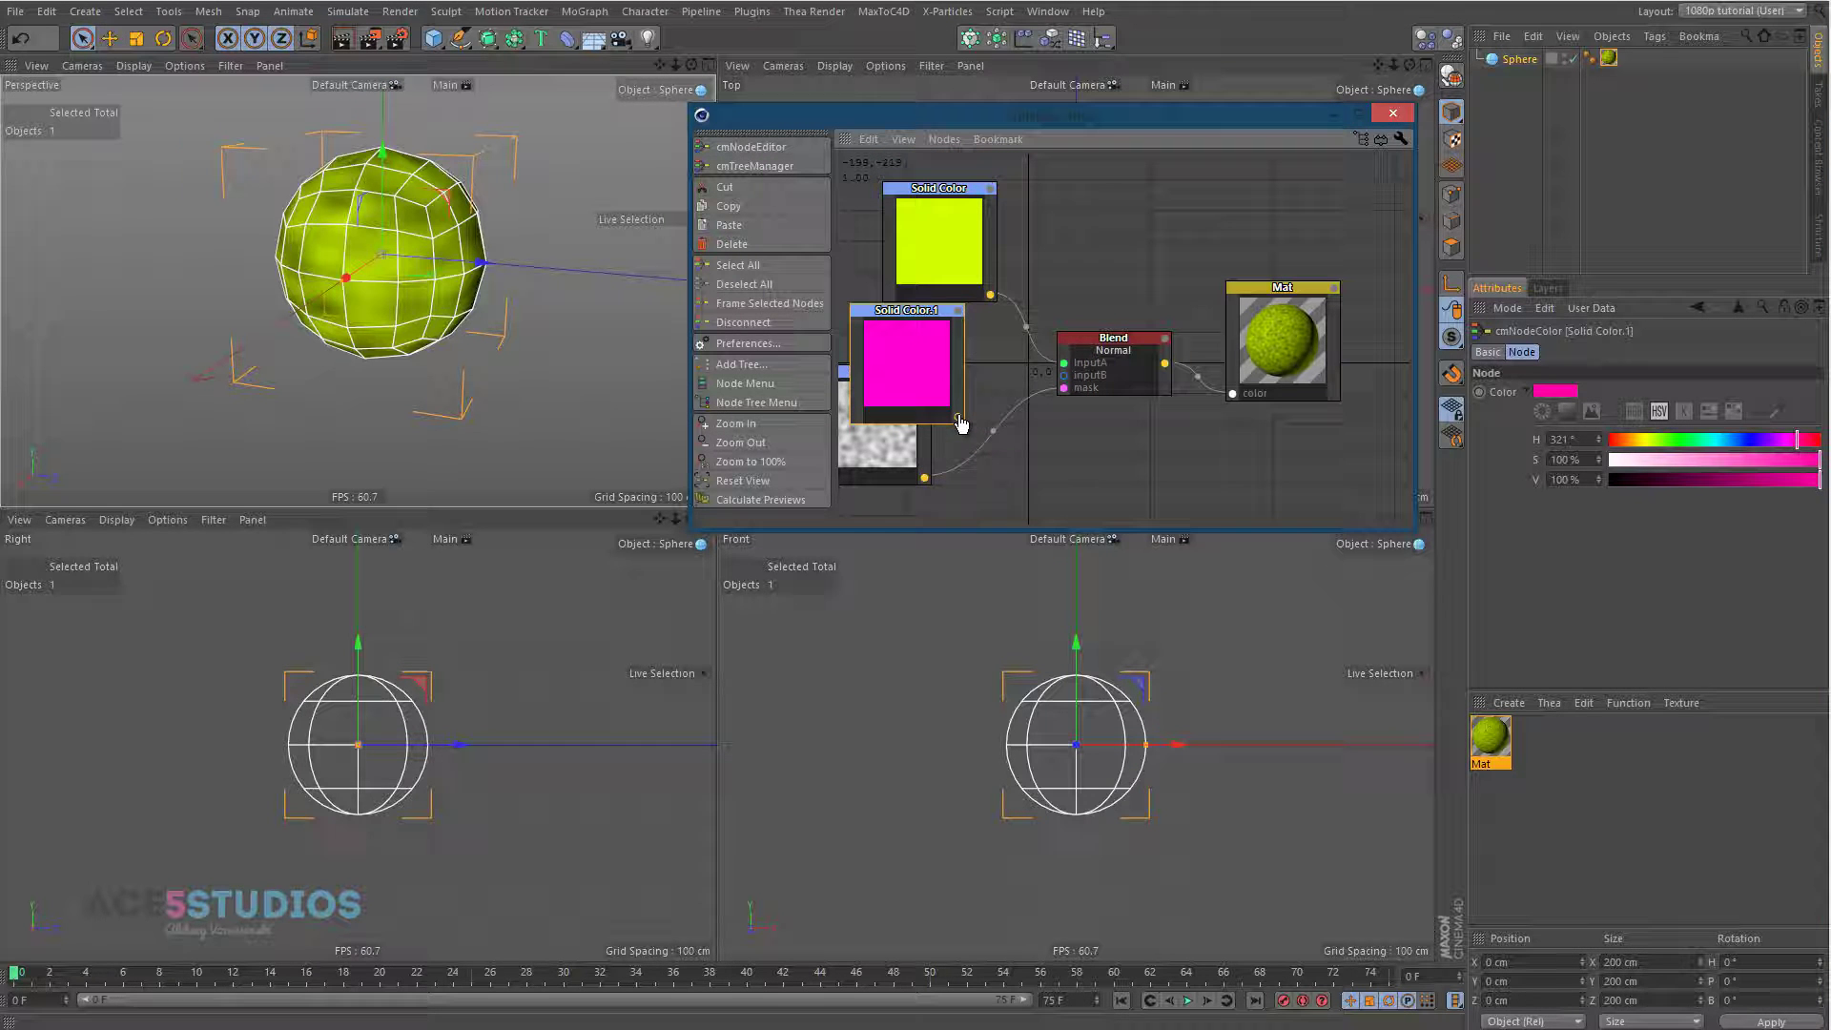
pyautogui.moveTo(958, 420); pyautogui.dragTo(1063, 374)
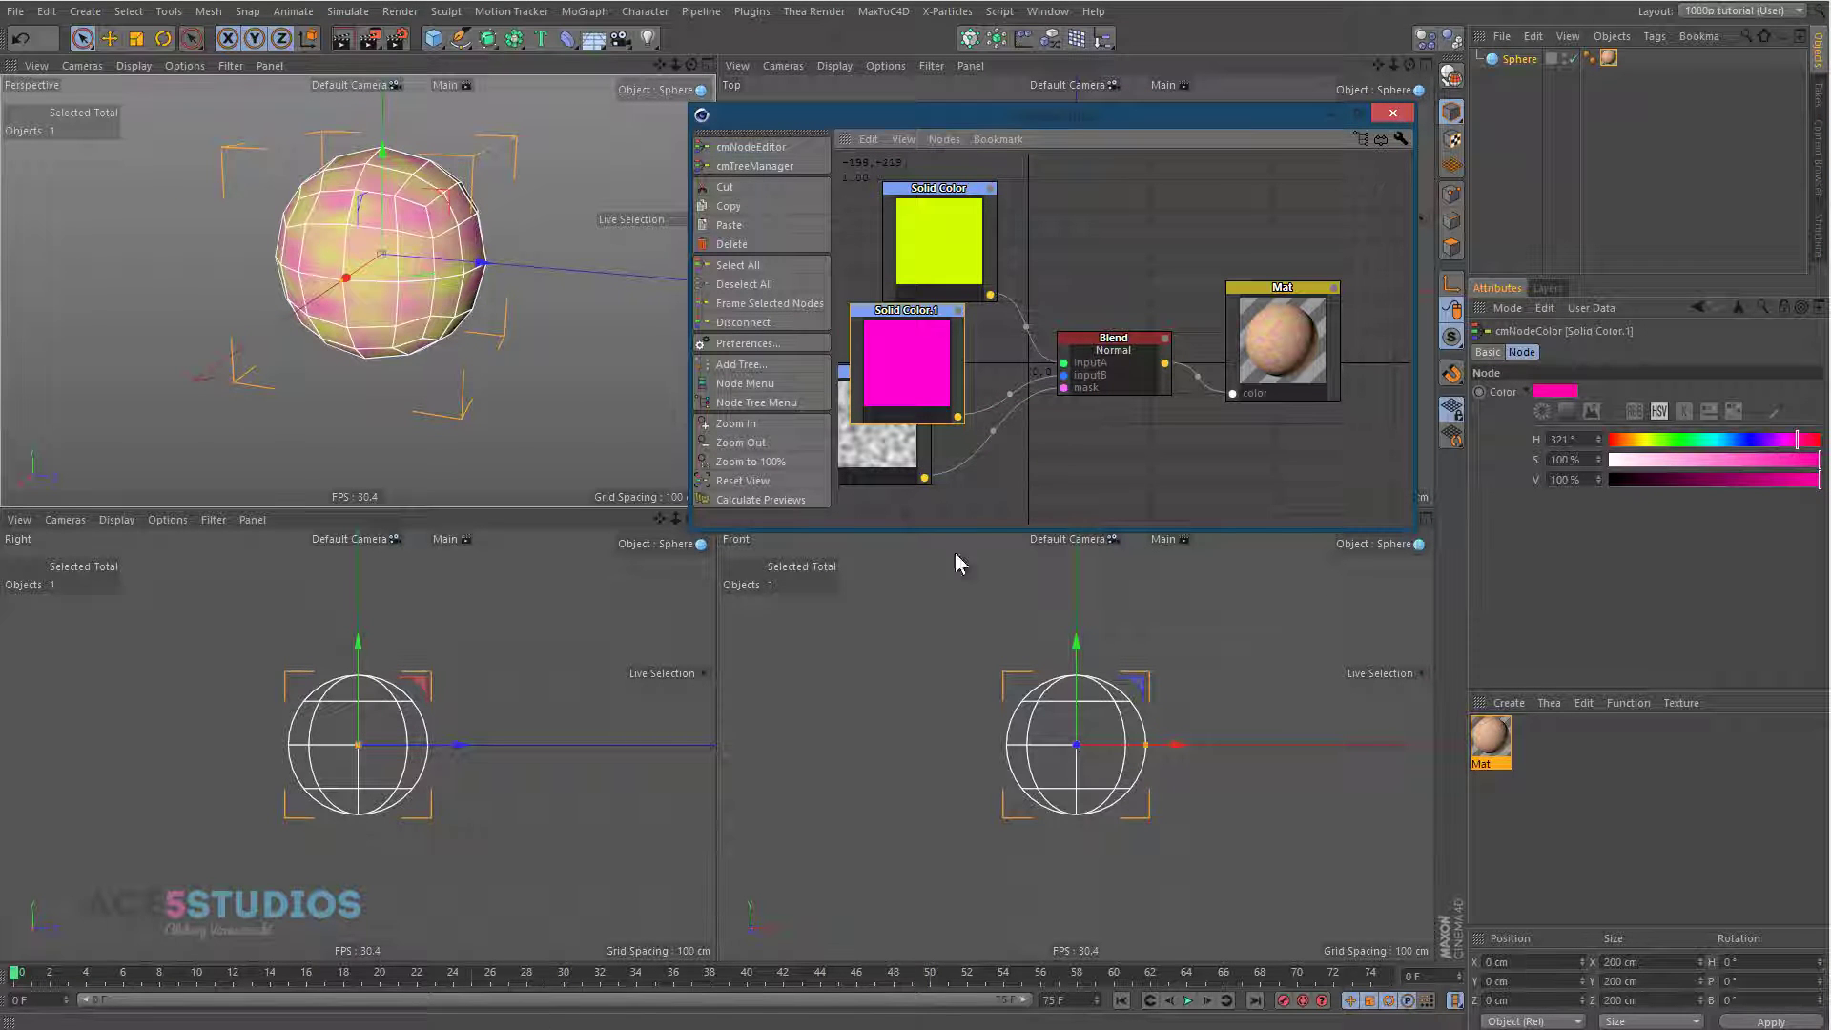
pyautogui.moveTo(959, 529); pyautogui.dragTo(961, 934)
pyautogui.moveTo(849, 380); pyautogui.dragTo(883, 521)
pyautogui.moveTo(1103, 335); pyautogui.dragTo(1140, 336)
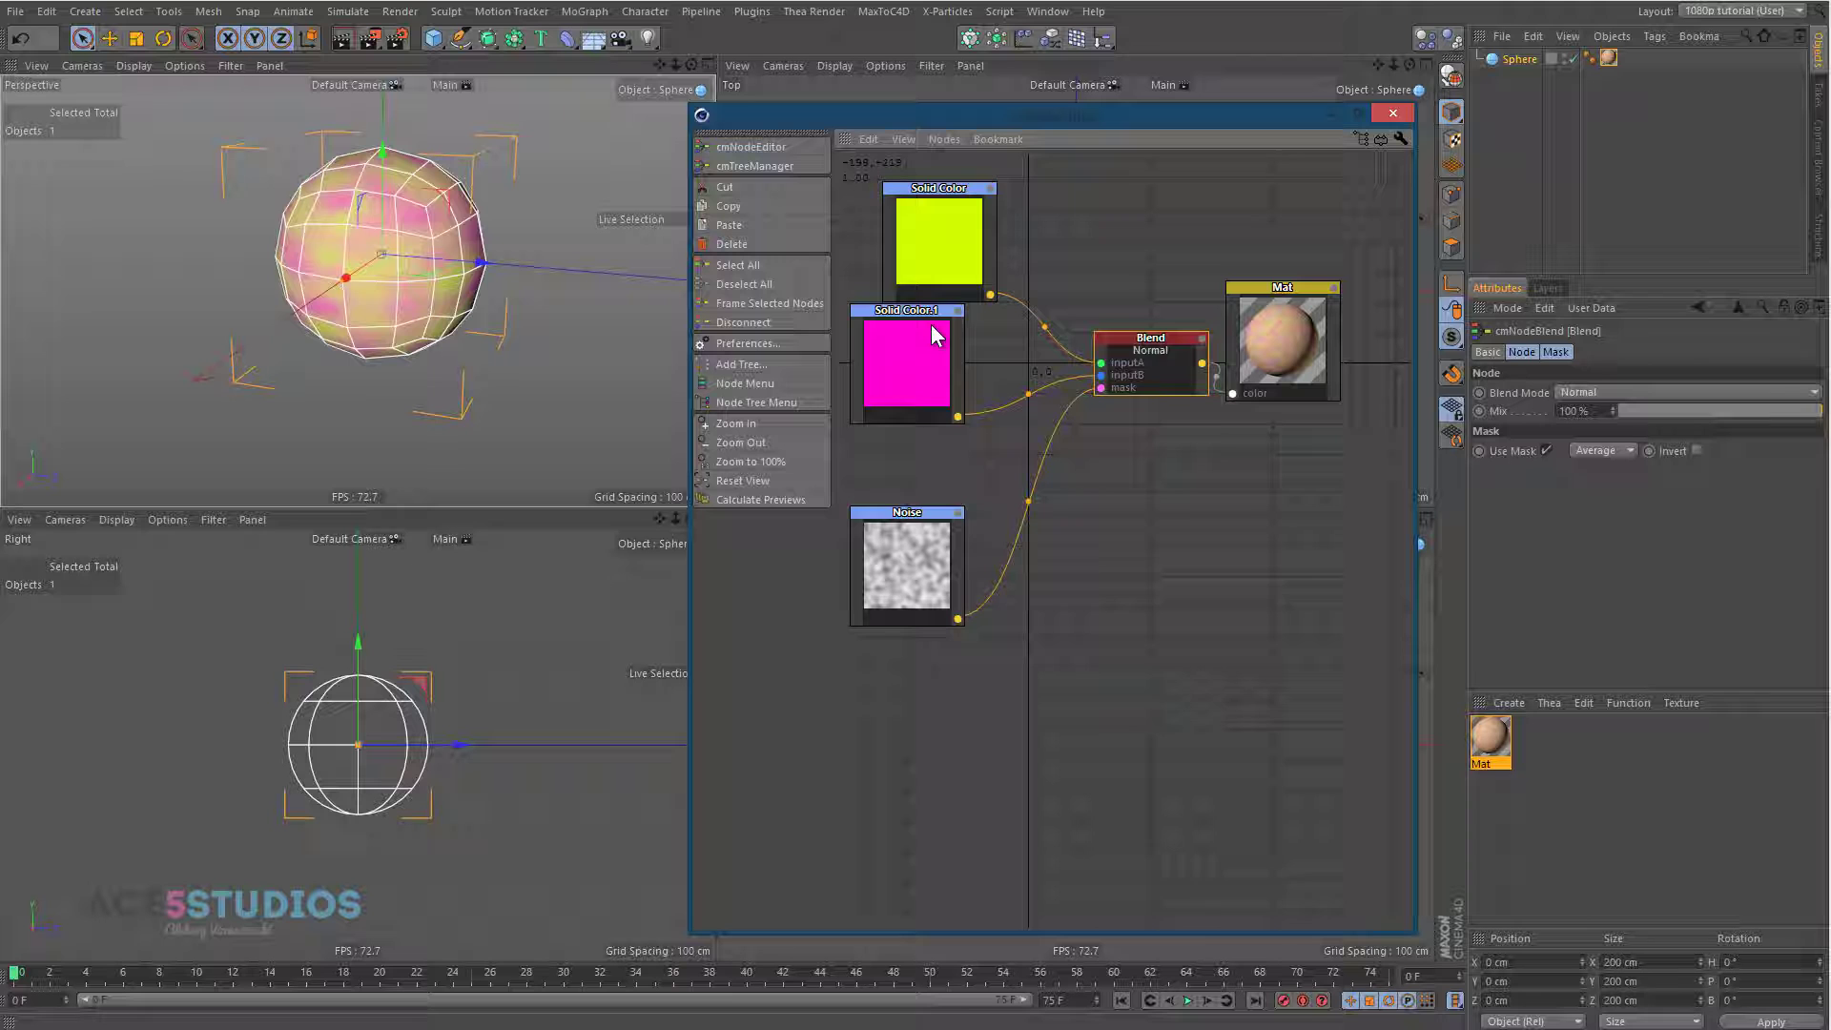
# - Insert an Adjust > Curves node between Noise and the Blend mask
pyautogui.click(905, 336)
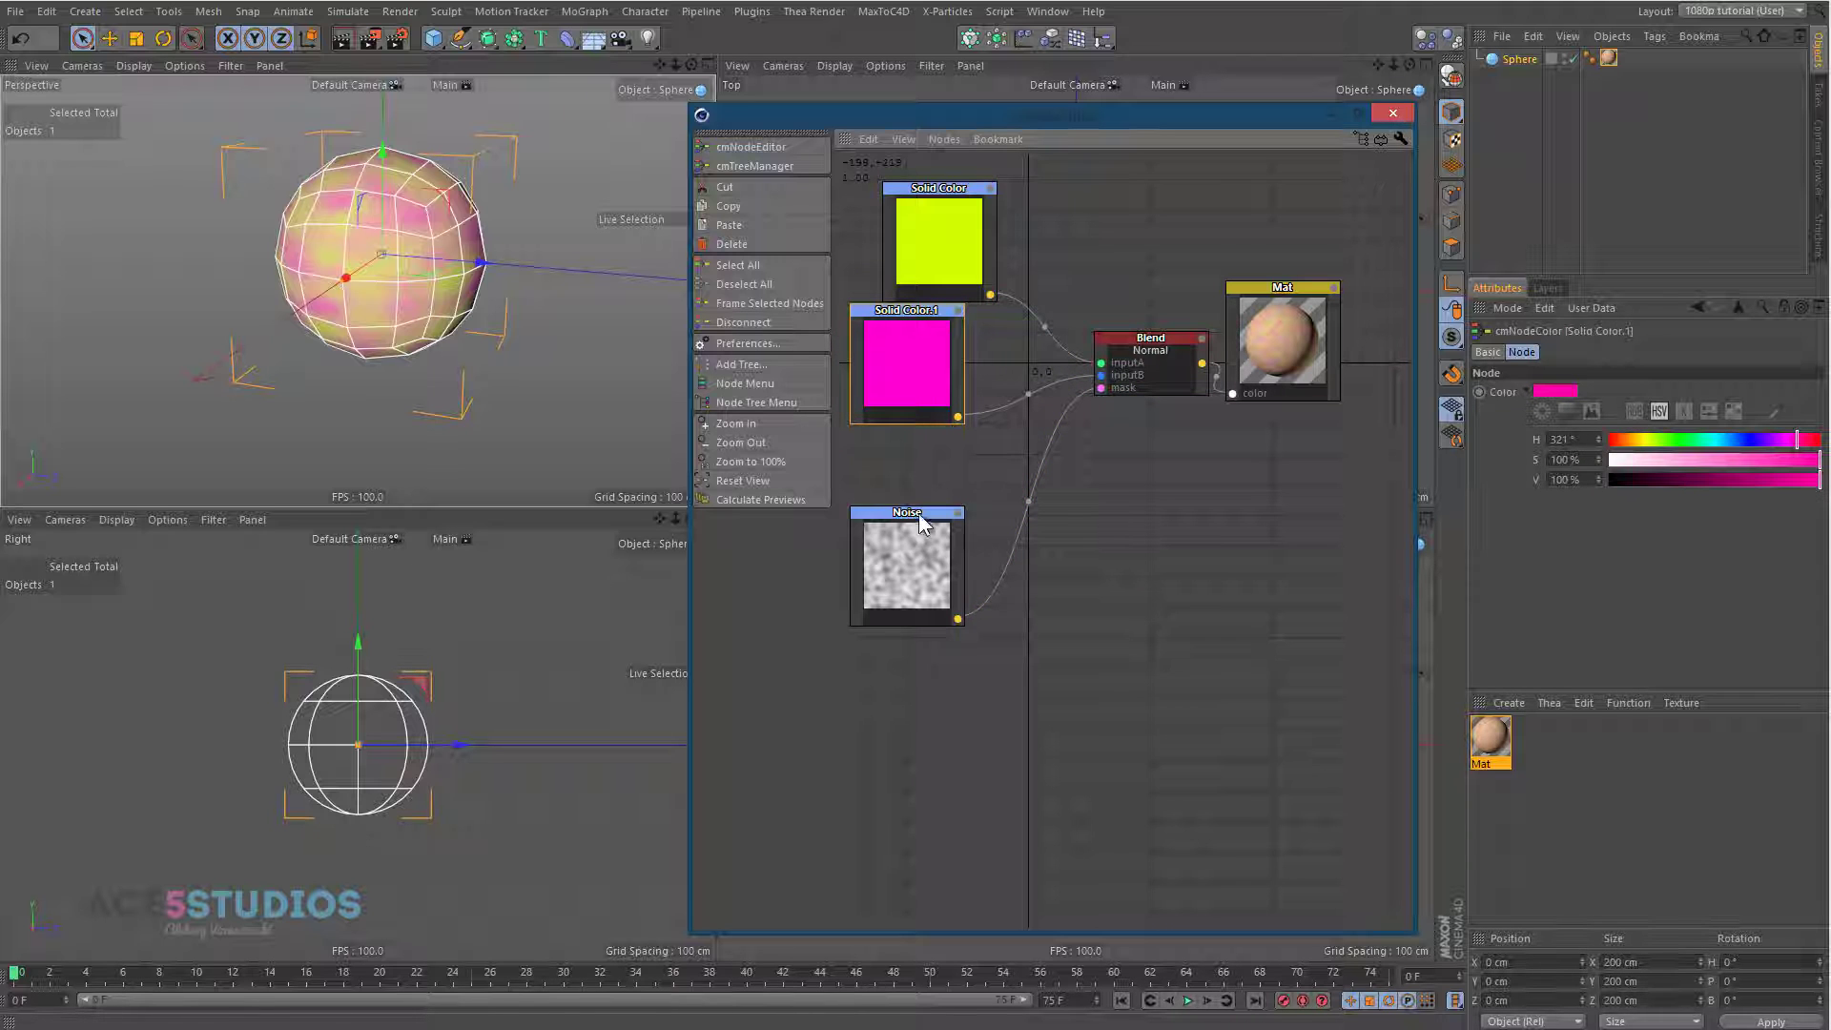
pyautogui.moveTo(919, 513); pyautogui.dragTo(919, 525)
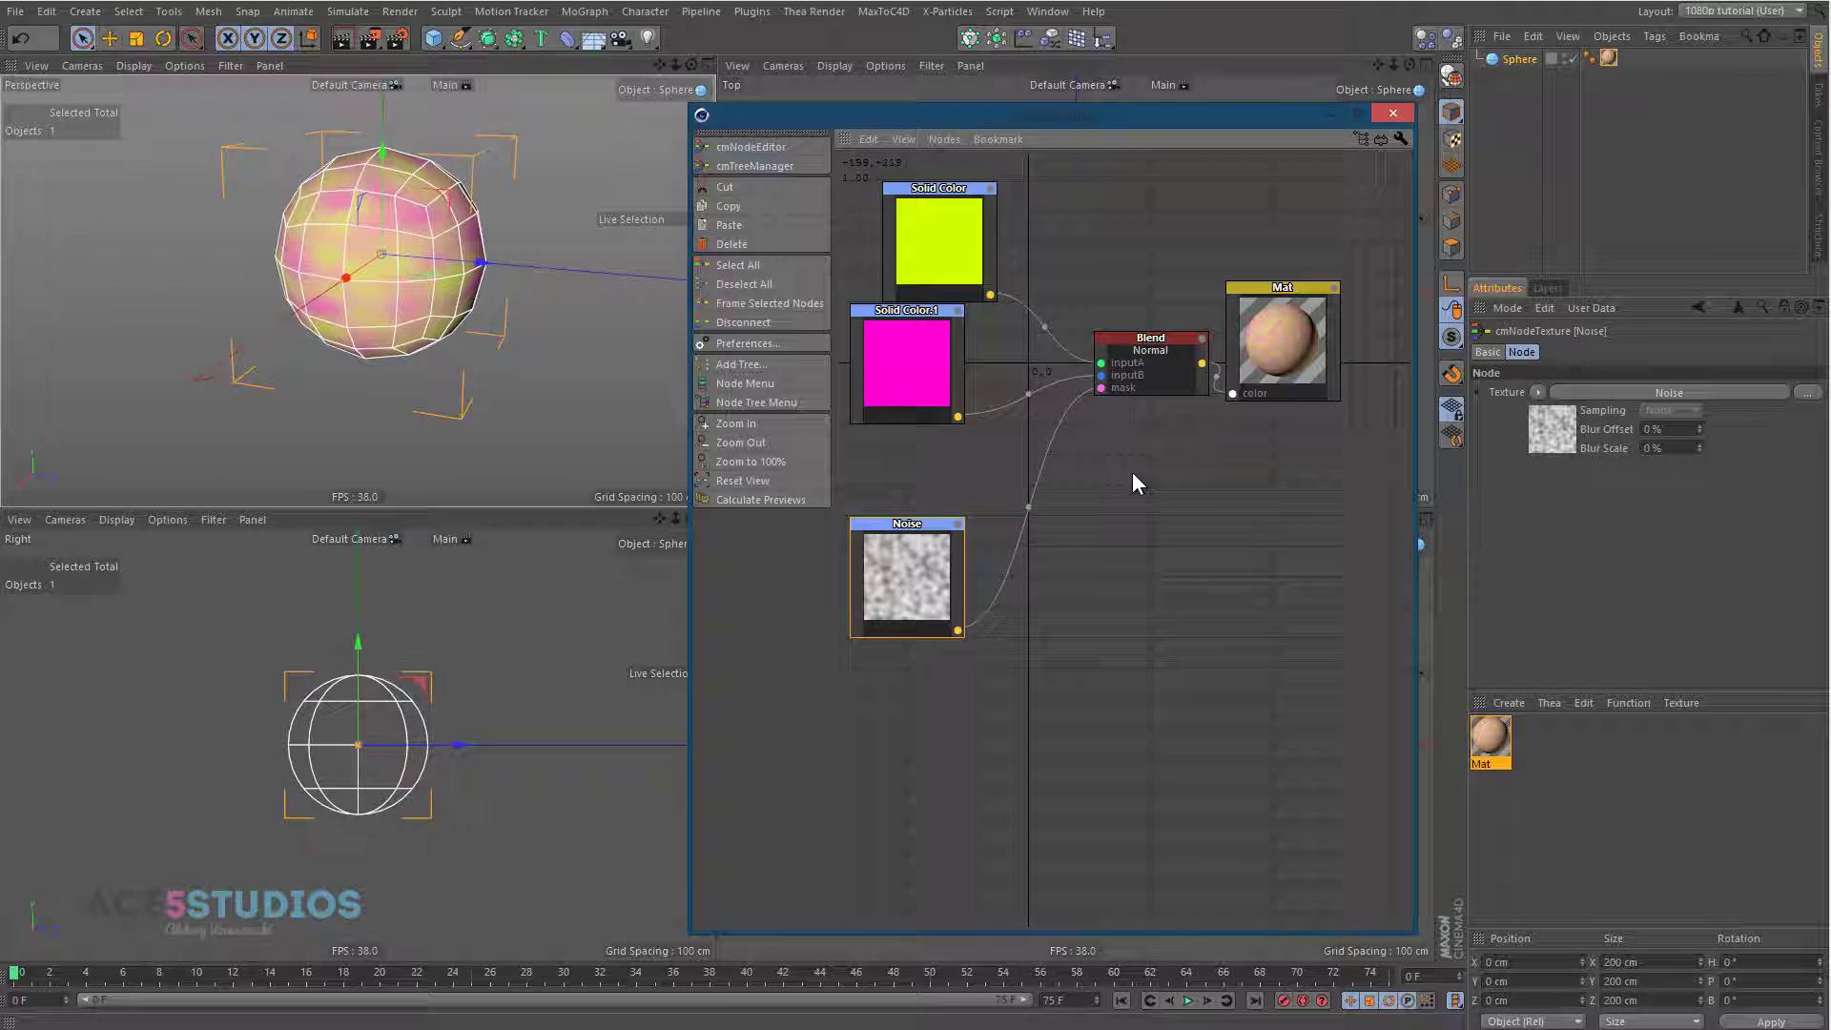
pyautogui.rightClick(1079, 448)
pyautogui.moveTo(1125, 477)
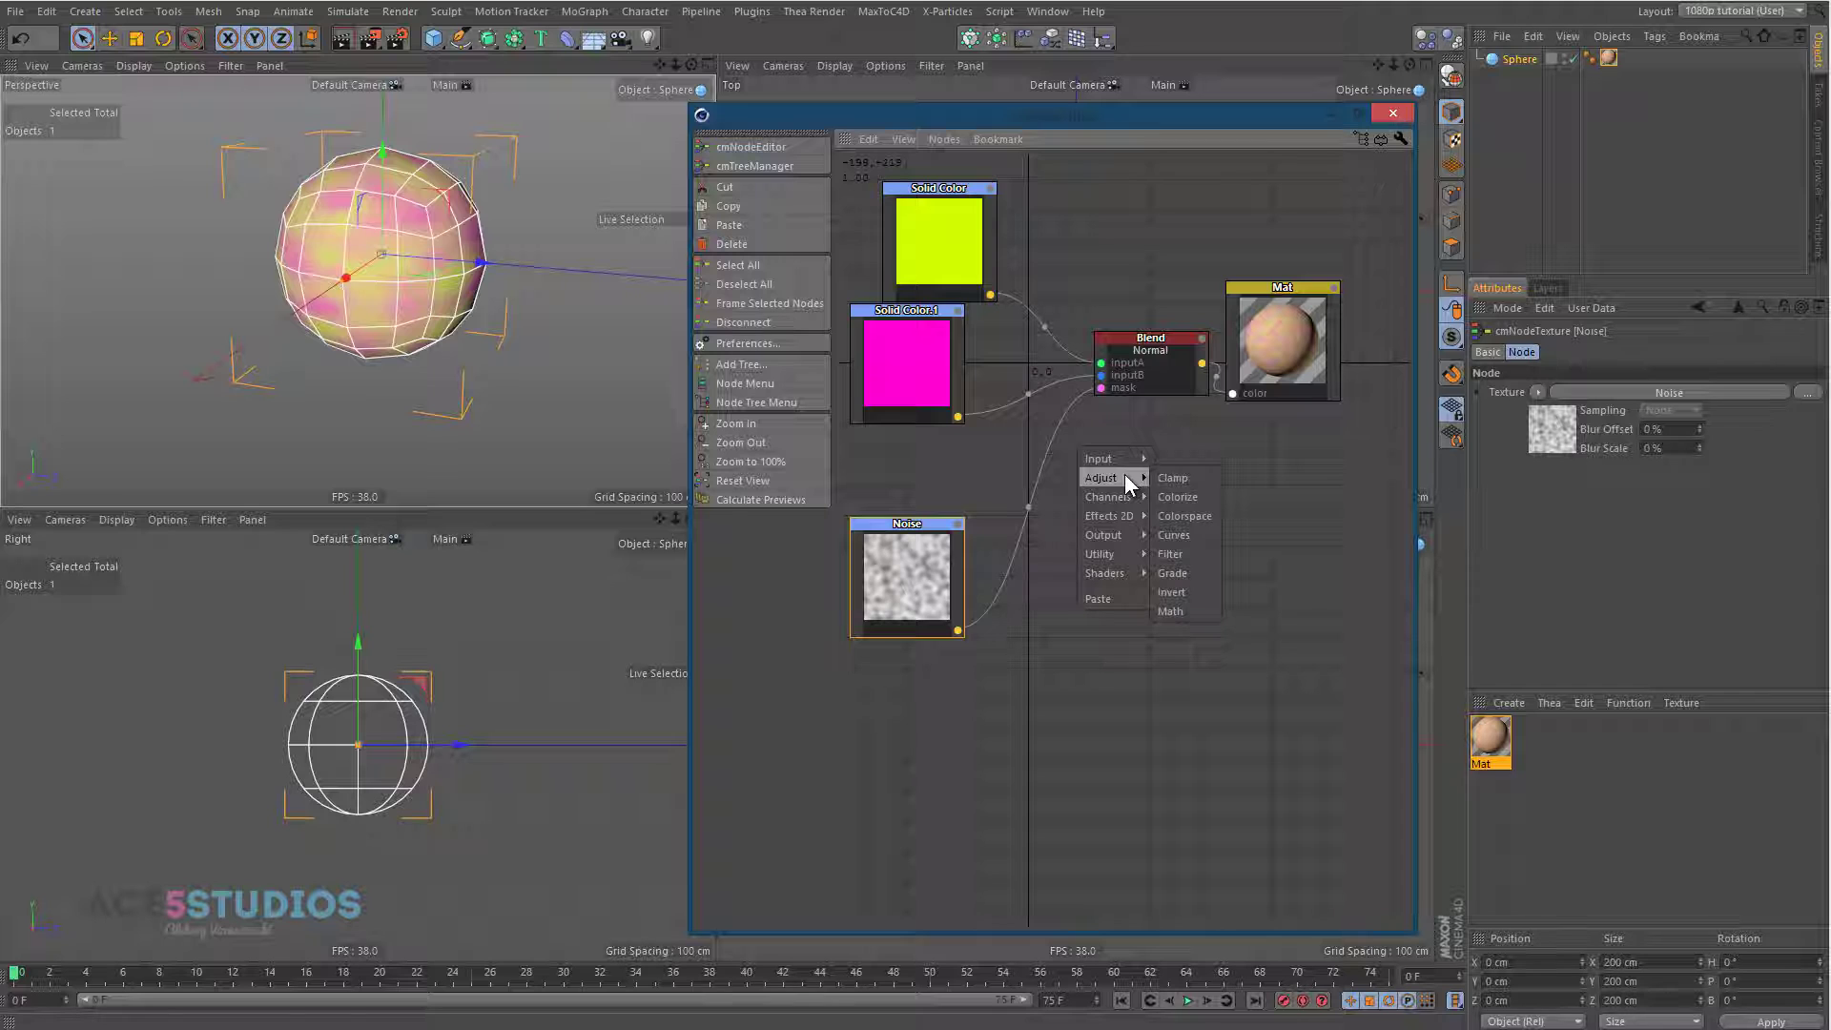
pyautogui.click(1176, 535)
pyautogui.moveTo(1195, 535); pyautogui.dragTo(1063, 516)
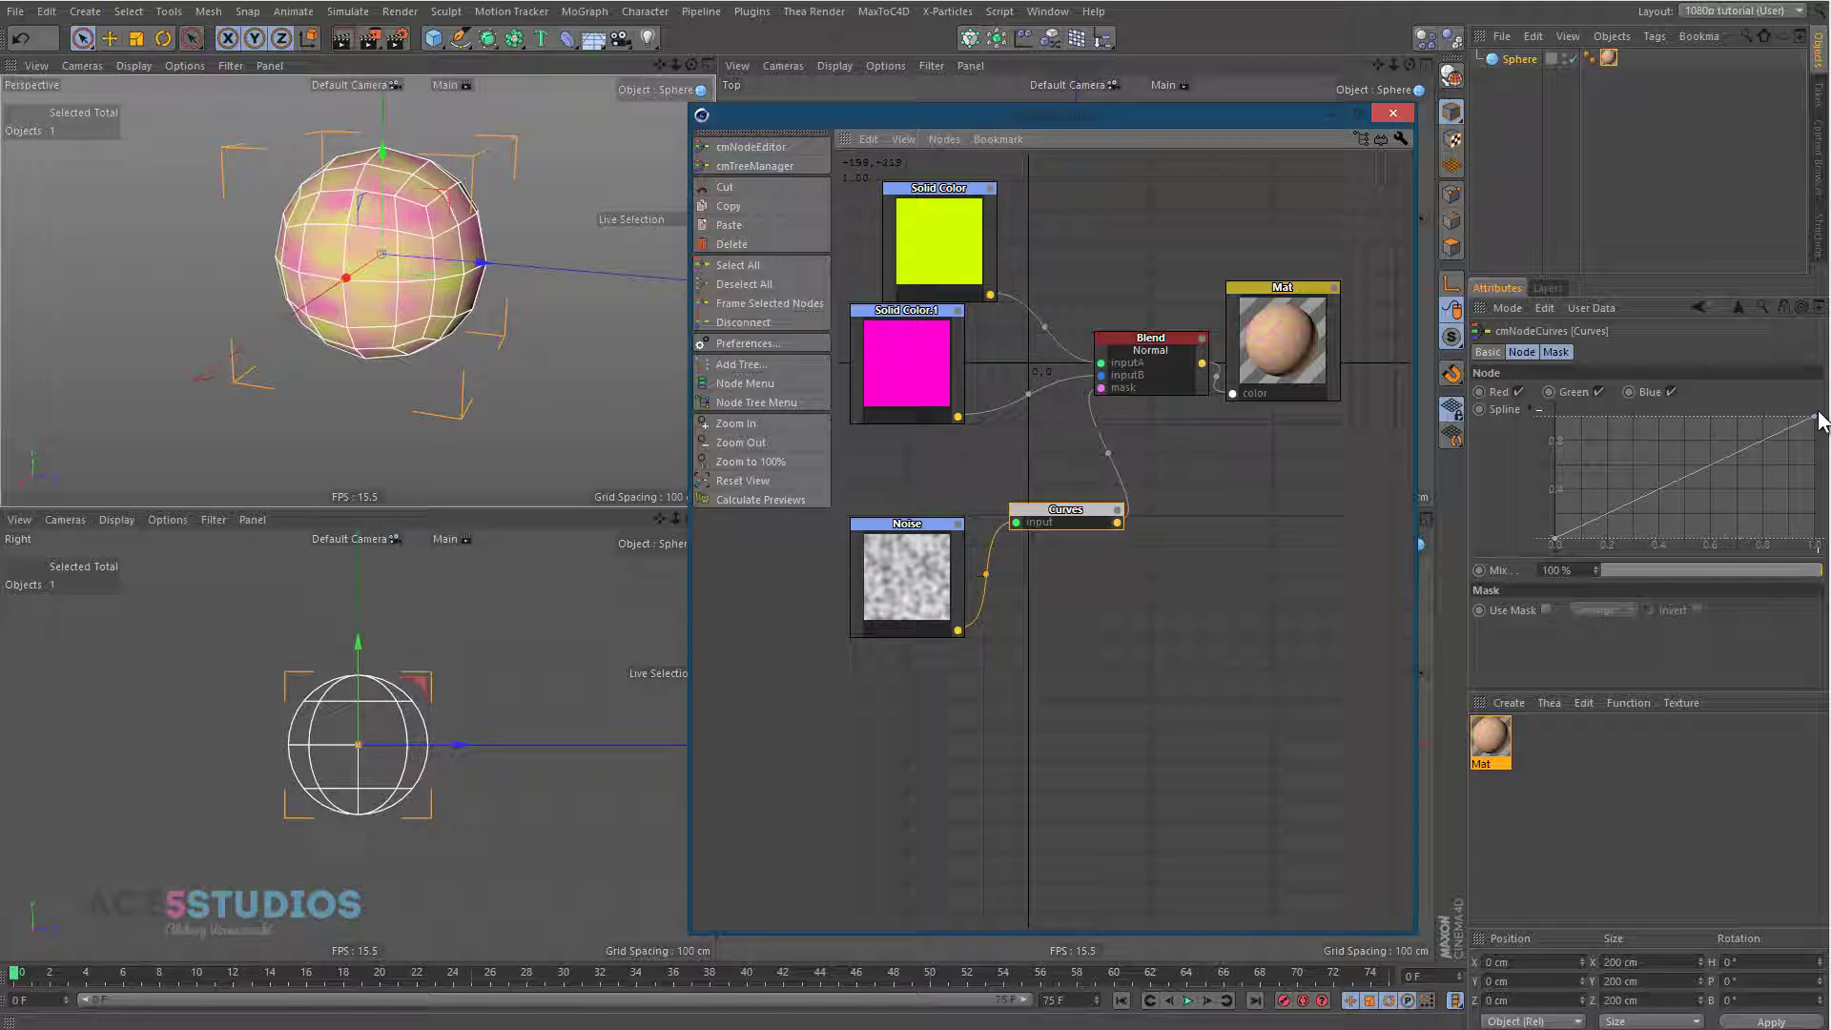
# - Steepen the Curves spline into a sharp S-curve for crisp magenta patches on yellow
pyautogui.moveTo(1812, 417); pyautogui.dragTo(1720, 411)
pyautogui.moveTo(1555, 540); pyautogui.dragTo(1661, 540)
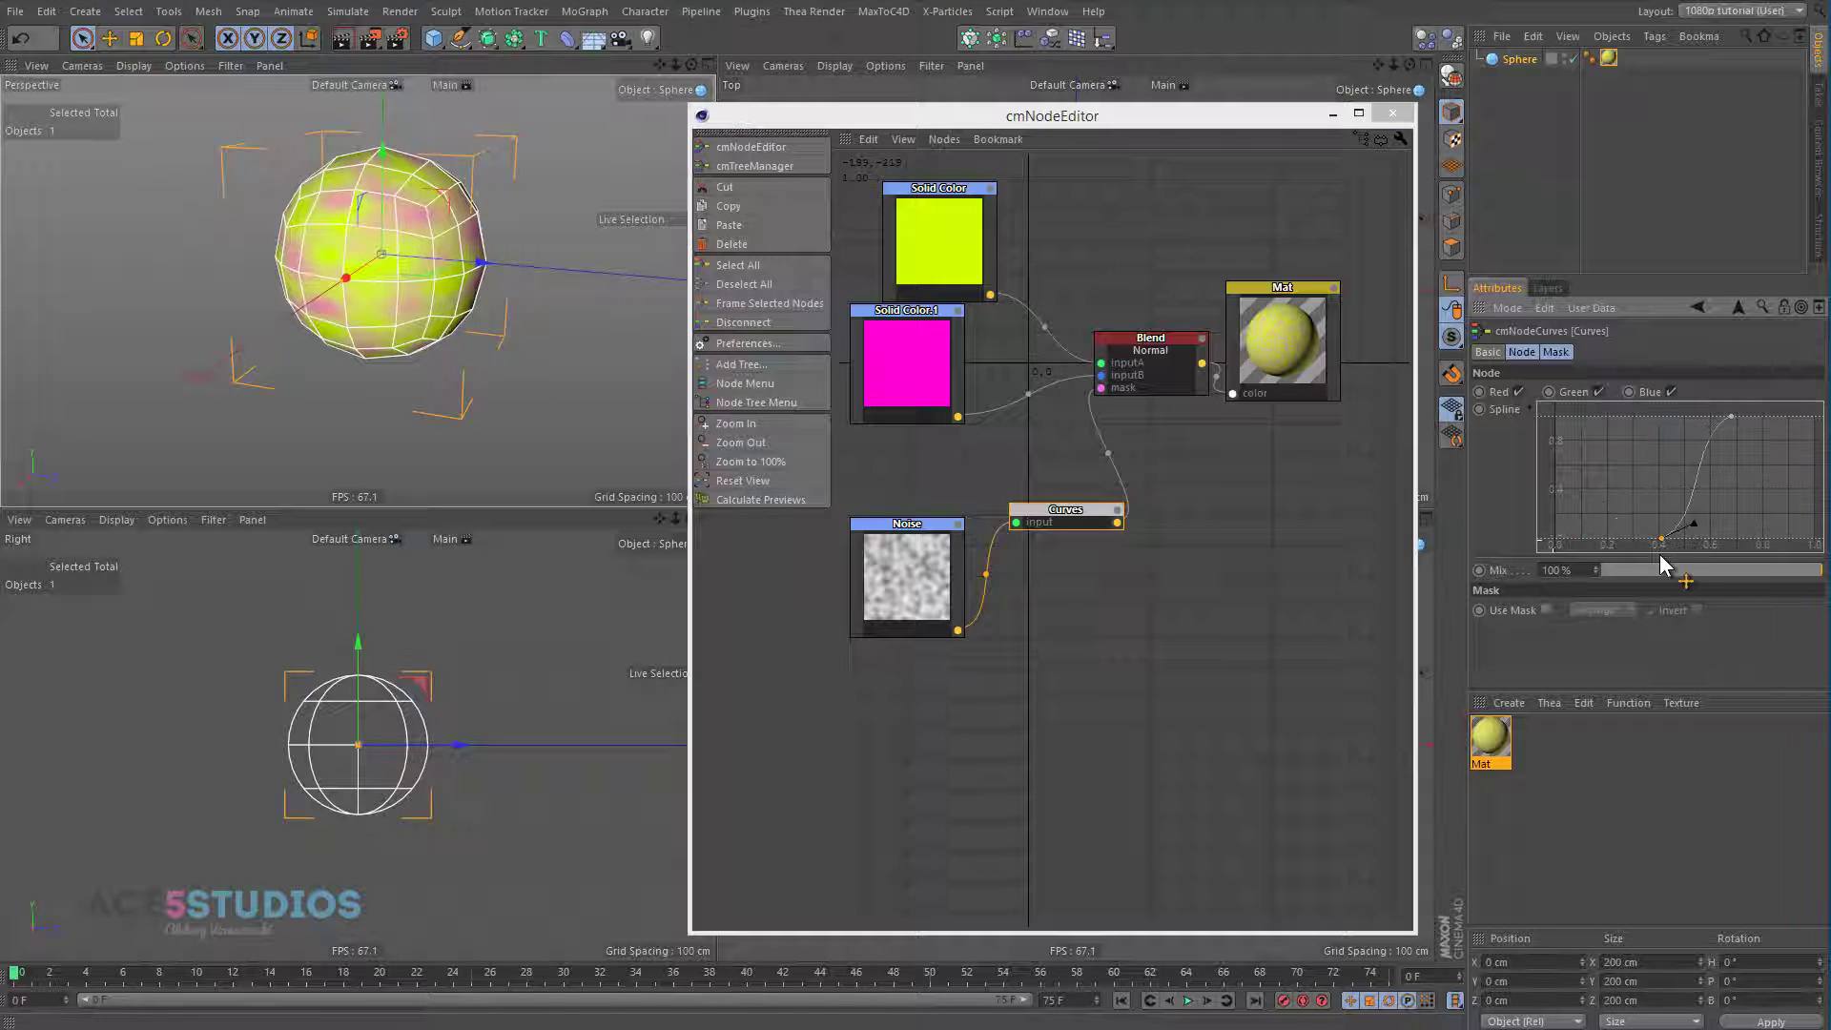
pyautogui.click(1731, 417)
pyautogui.moveTo(1702, 433)
pyautogui.mouseDown()
pyautogui.moveTo(1670, 536)
pyautogui.moveTo(1694, 527)
pyautogui.moveTo(1713, 422)
pyautogui.moveTo(1758, 444)
pyautogui.moveTo(1676, 411)
pyautogui.moveTo(1691, 416)
pyautogui.mouseUp()
pyautogui.keyDown('alt'); pyautogui.moveTo(409, 351); pyautogui.dragTo(477, 267); pyautogui.keyUp('alt')
pyautogui.scroll(3, 489, 248)
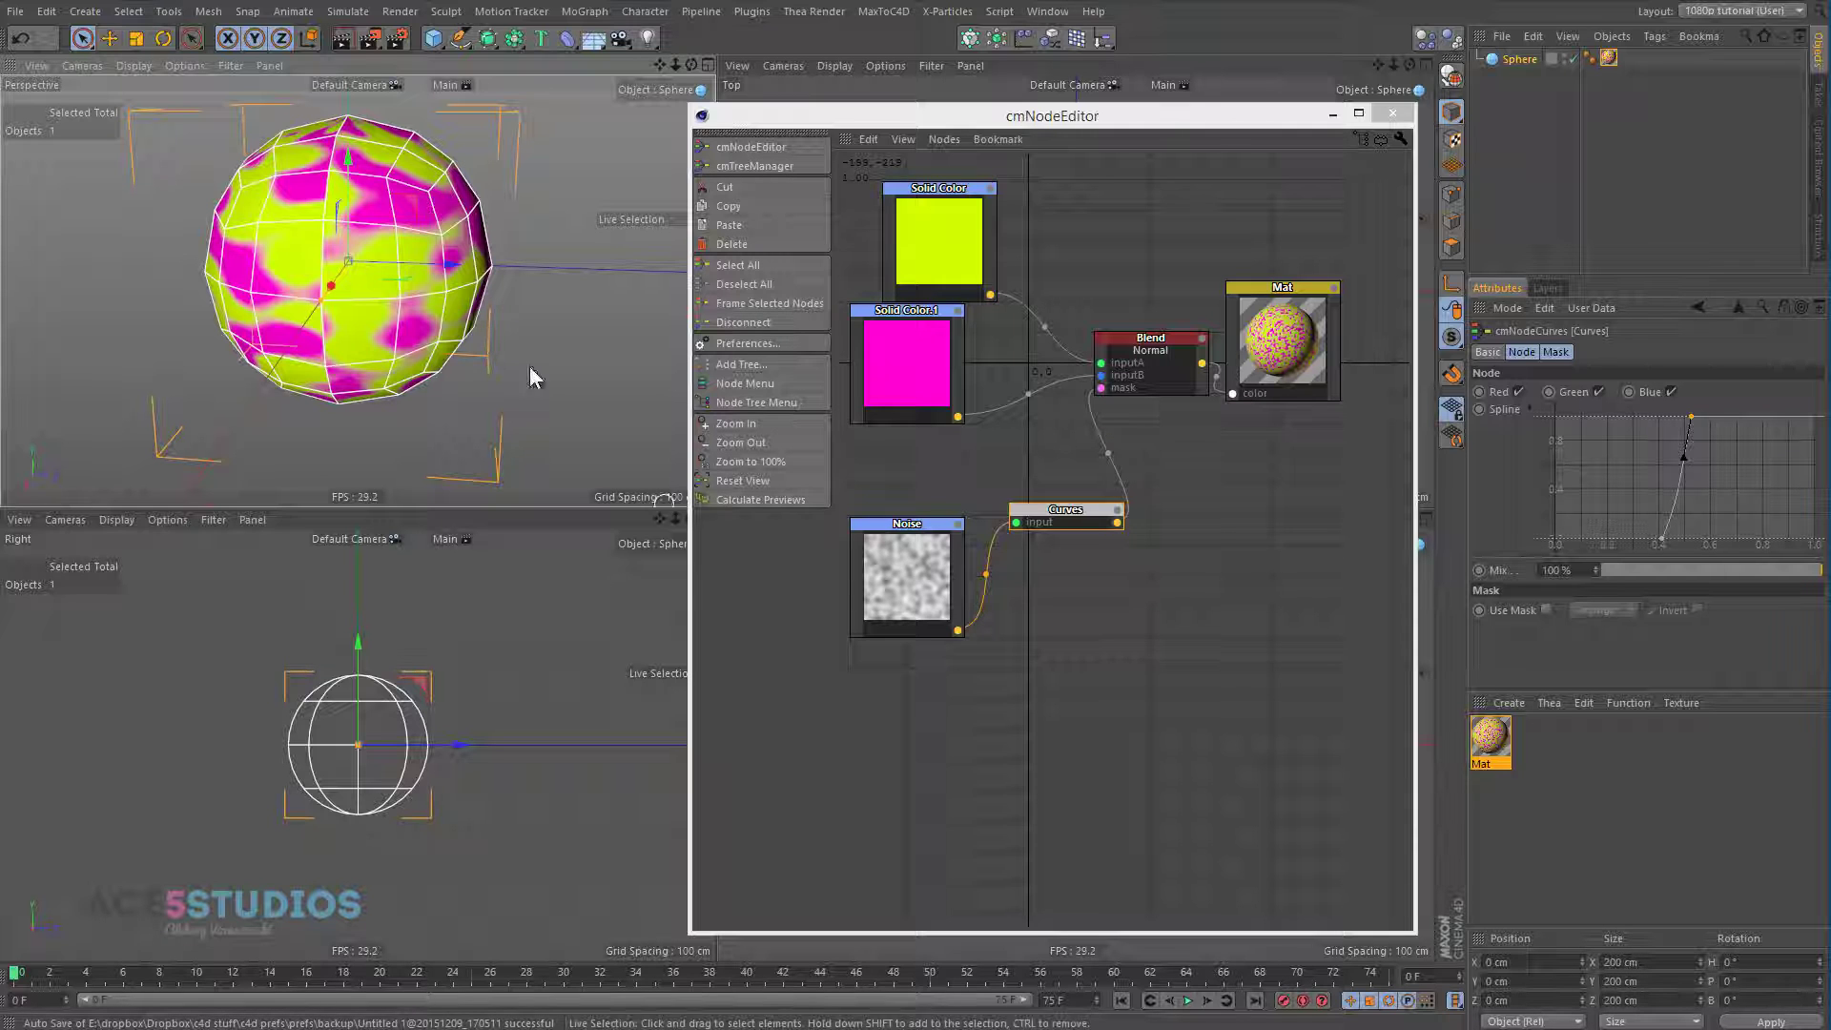
# - Create a new material and name it displace
pyautogui.rightClick(1170, 563)
pyautogui.click(1199, 531)
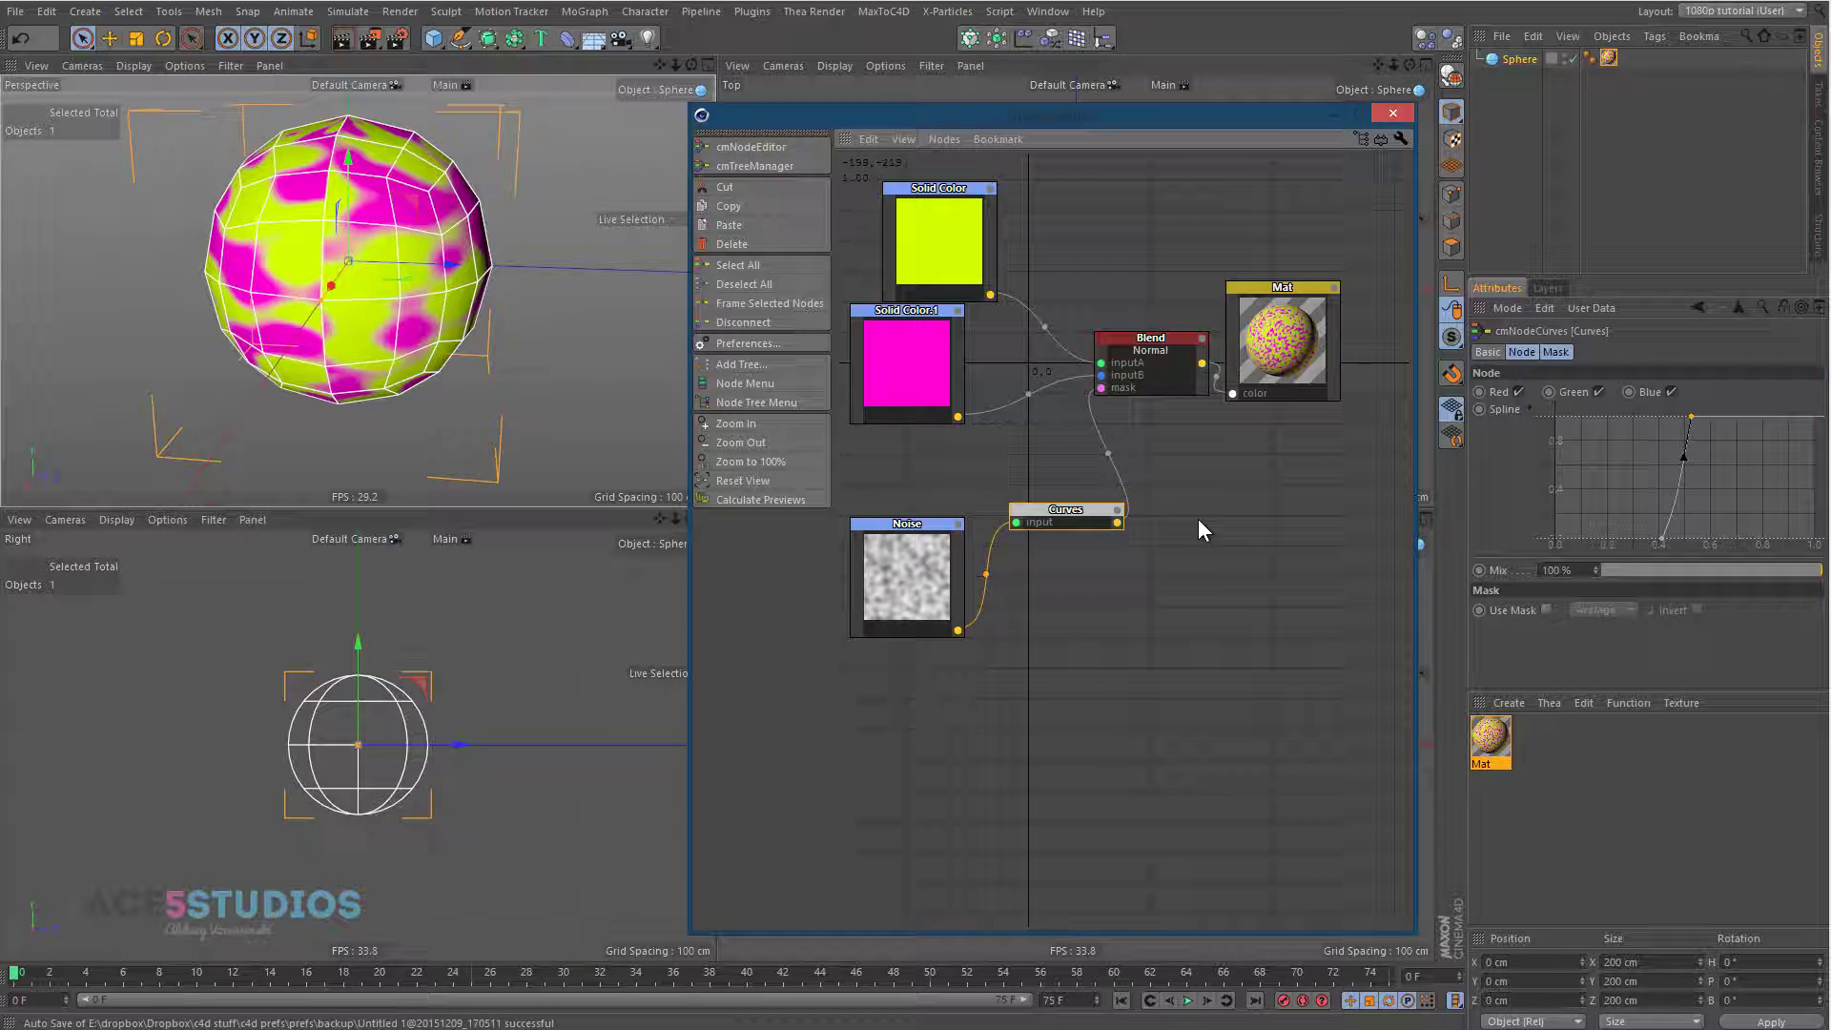
pyautogui.doubleClick(1570, 779)
pyautogui.doubleClick(1491, 764)
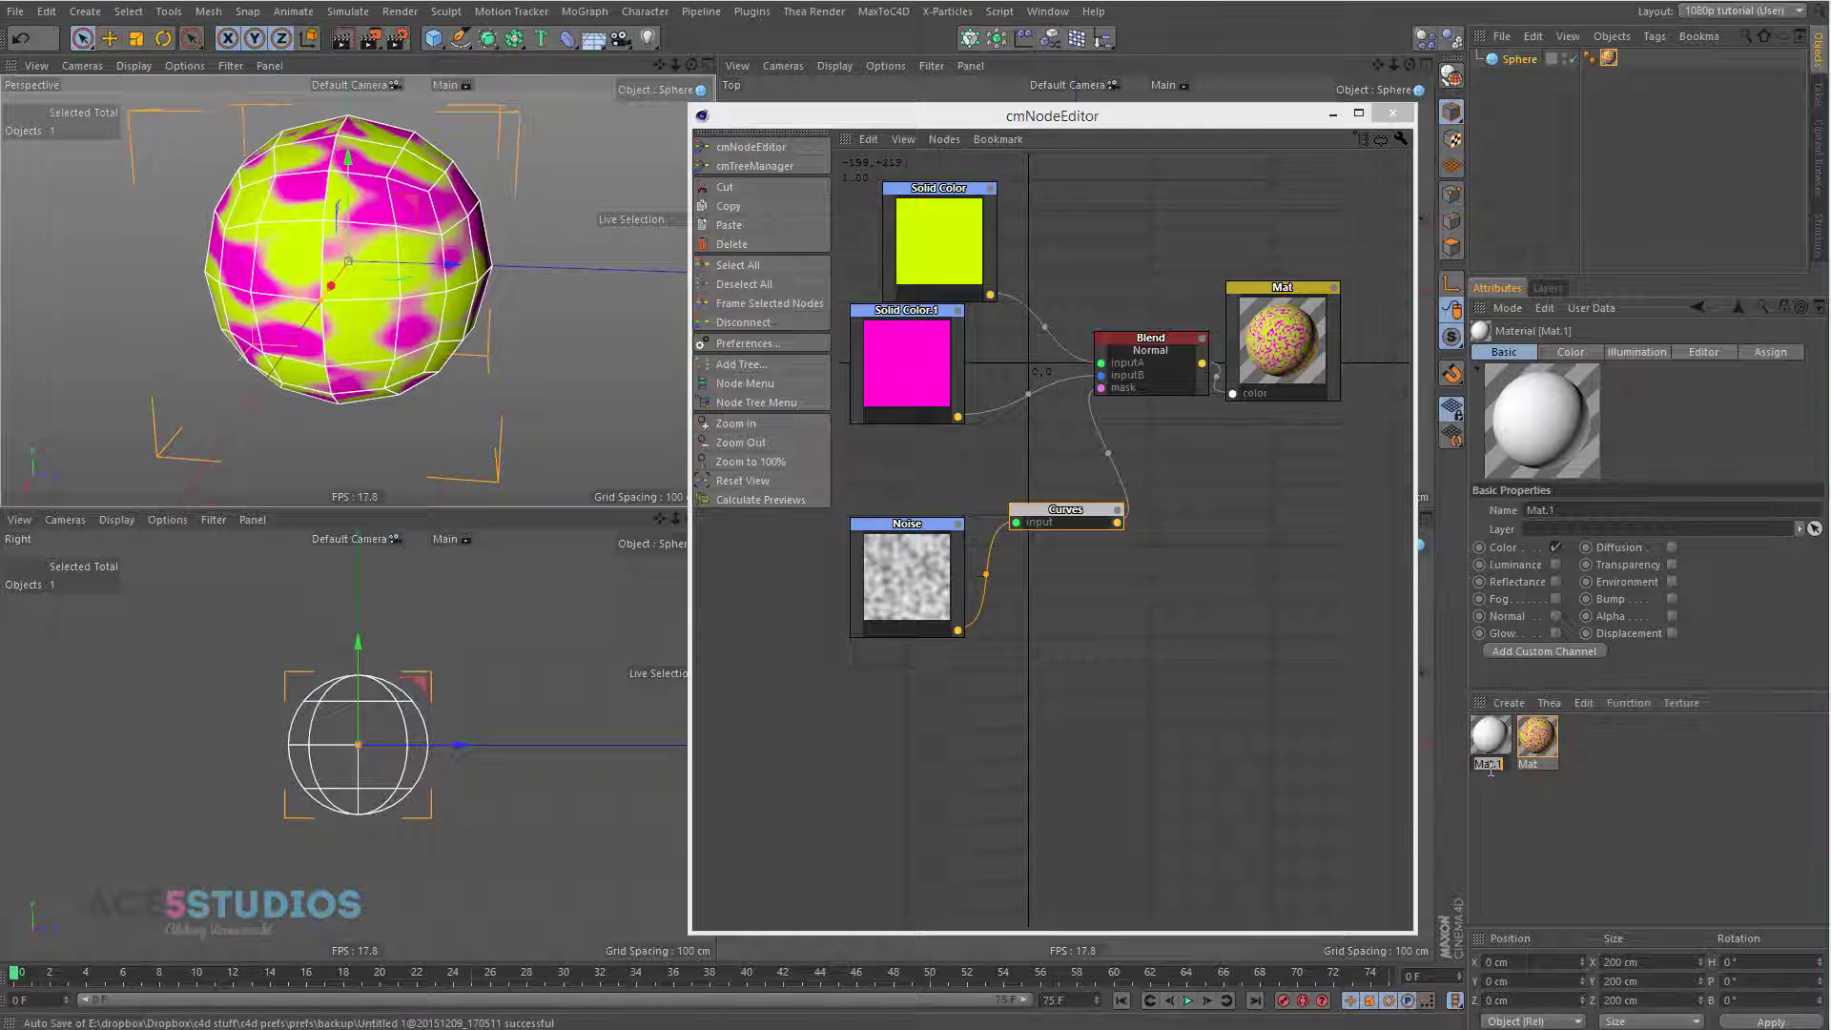
pyautogui.write('displace')
pyautogui.press('Return')
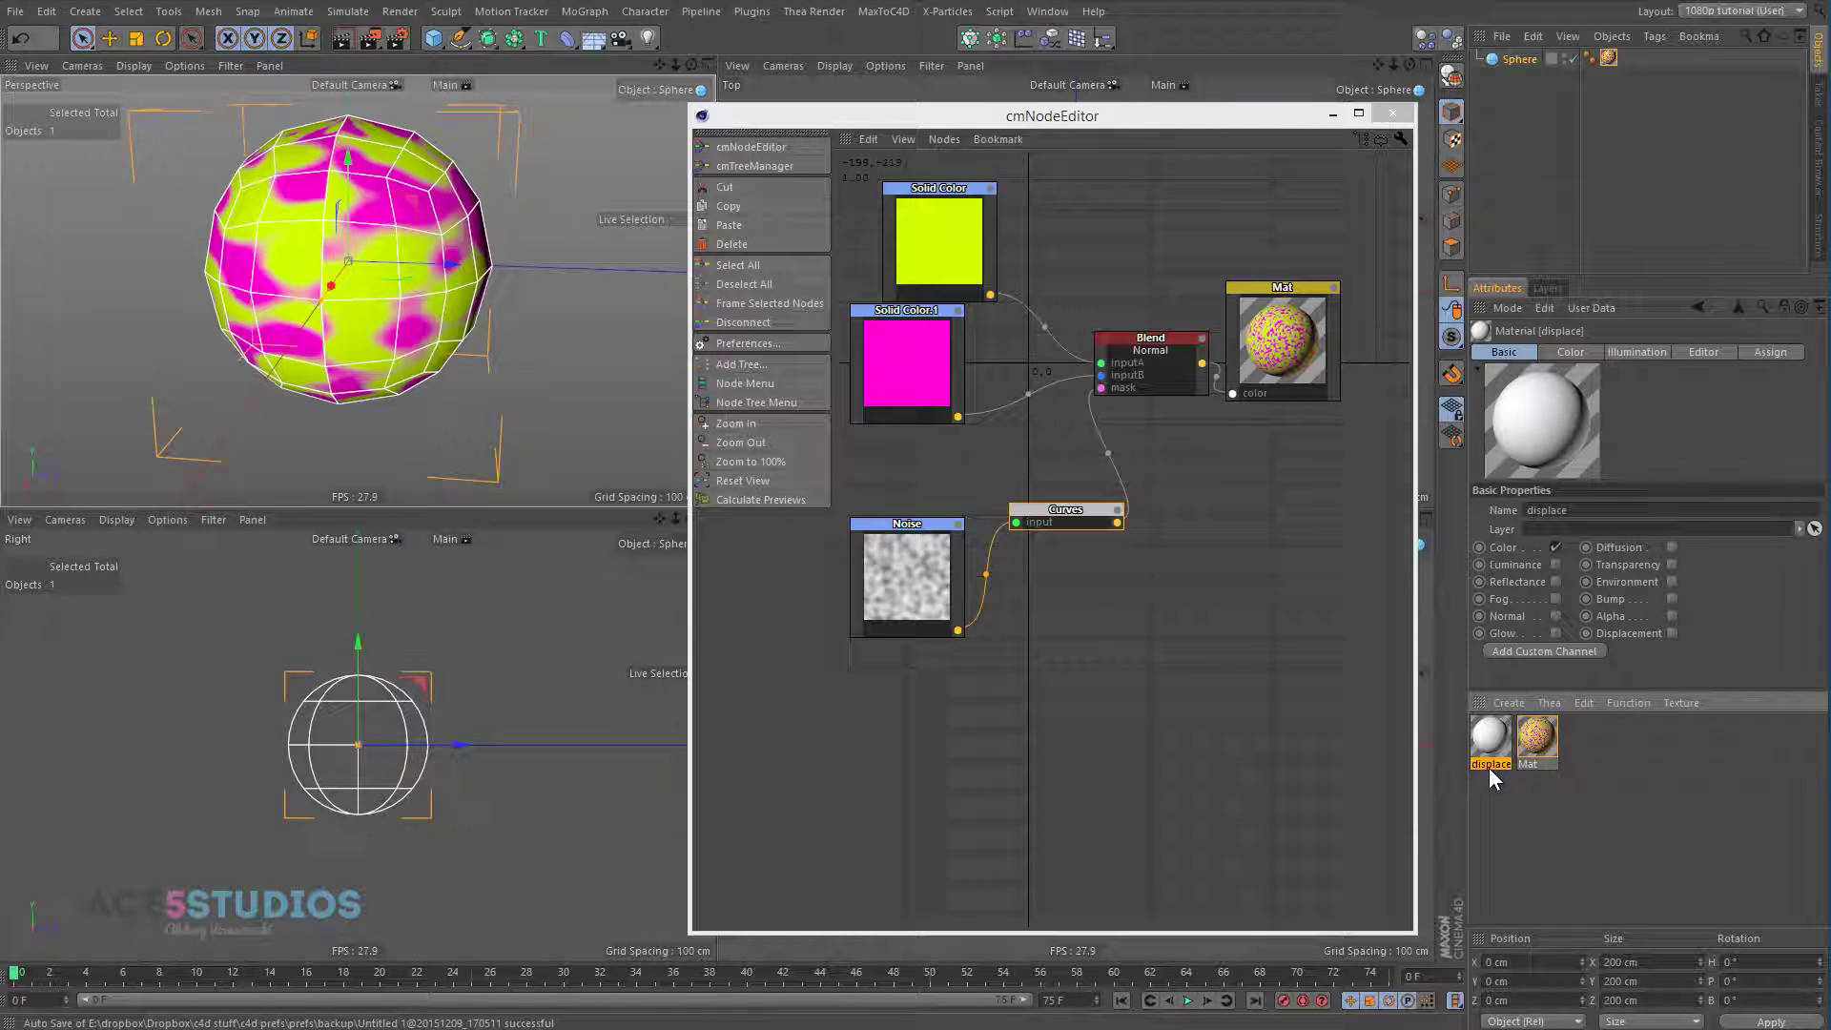
# - Disable Color, enable Bump on displace, and apply it to the Sphere
pyautogui.click(1557, 547)
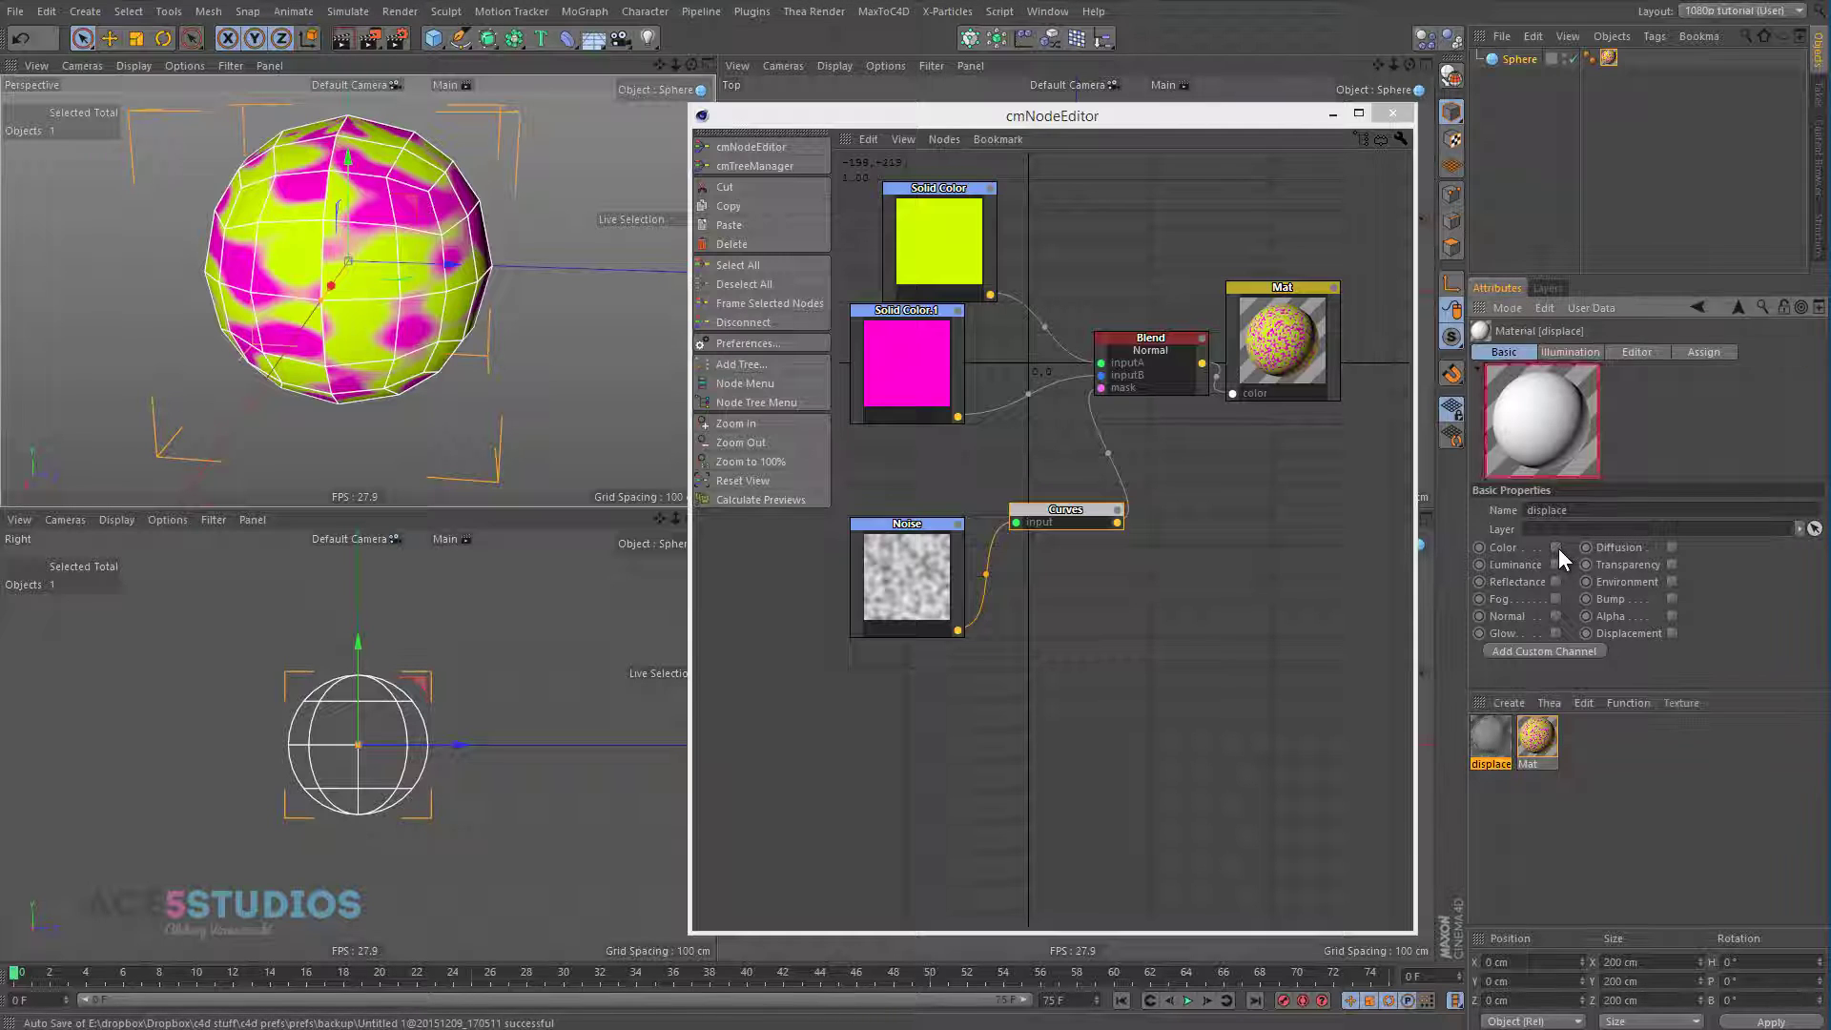
pyautogui.click(1670, 599)
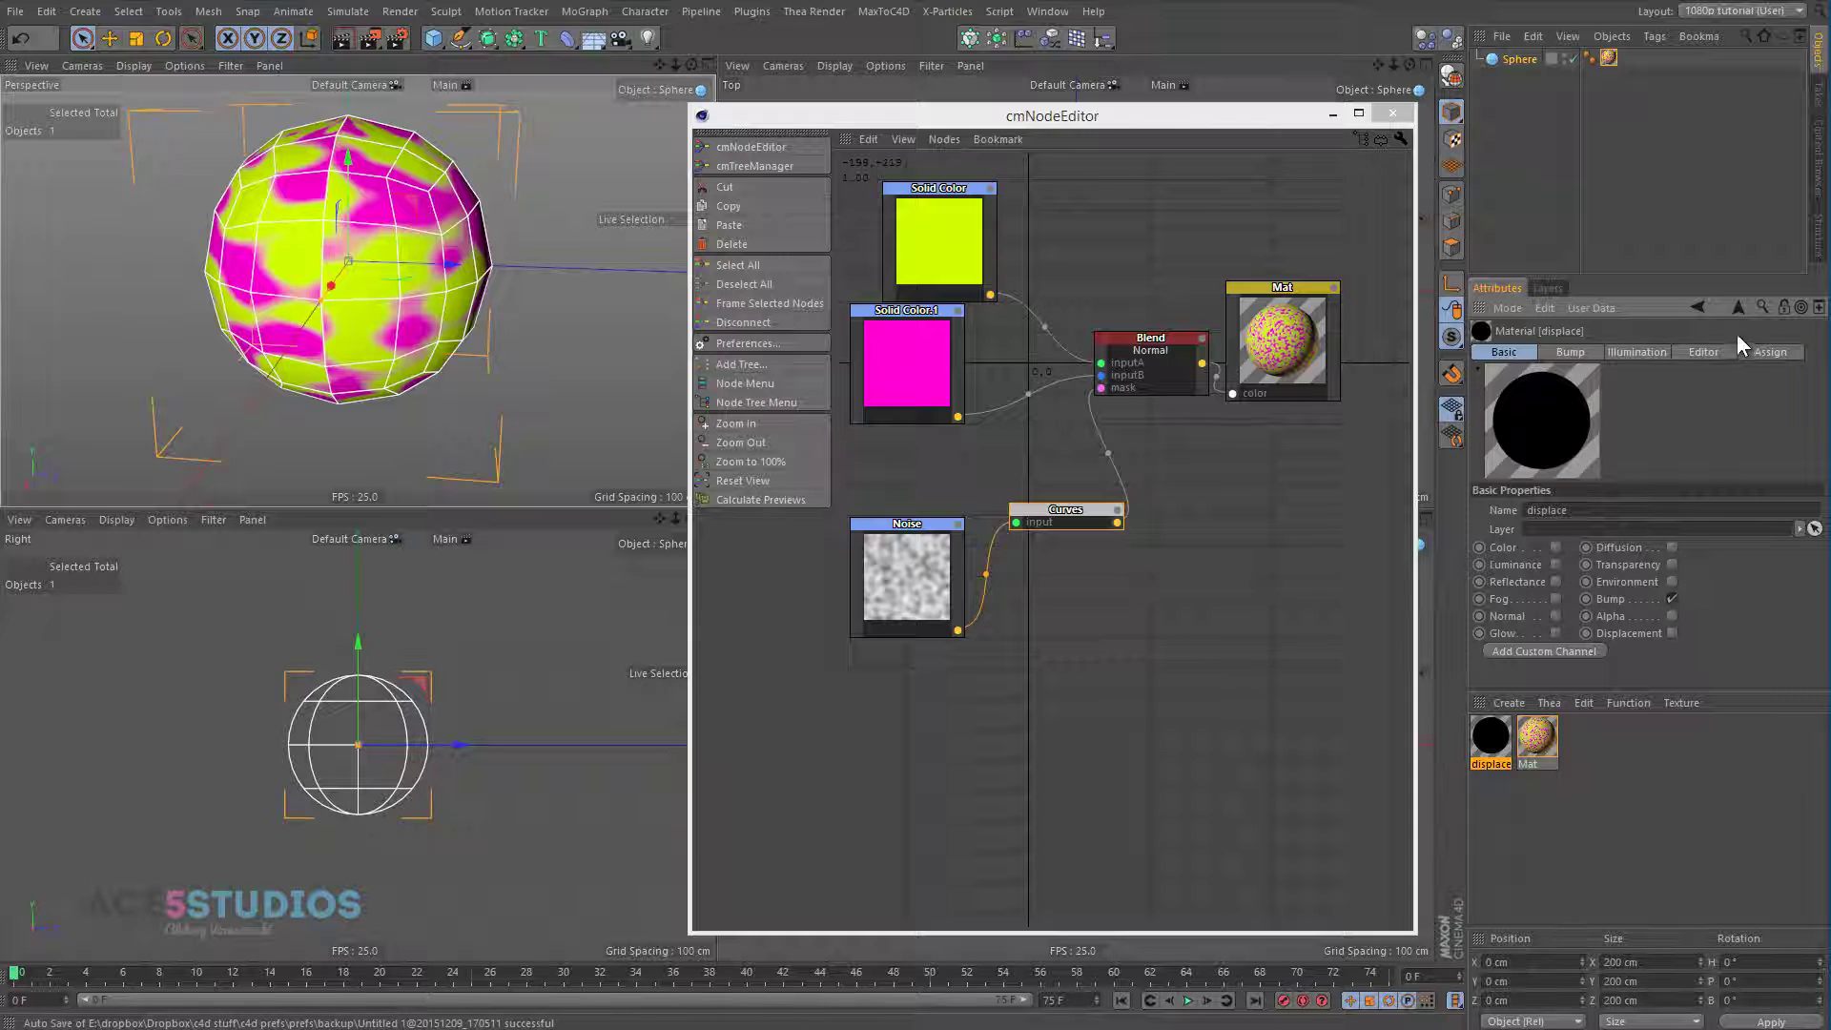
pyautogui.moveTo(1493, 742); pyautogui.dragTo(1603, 61)
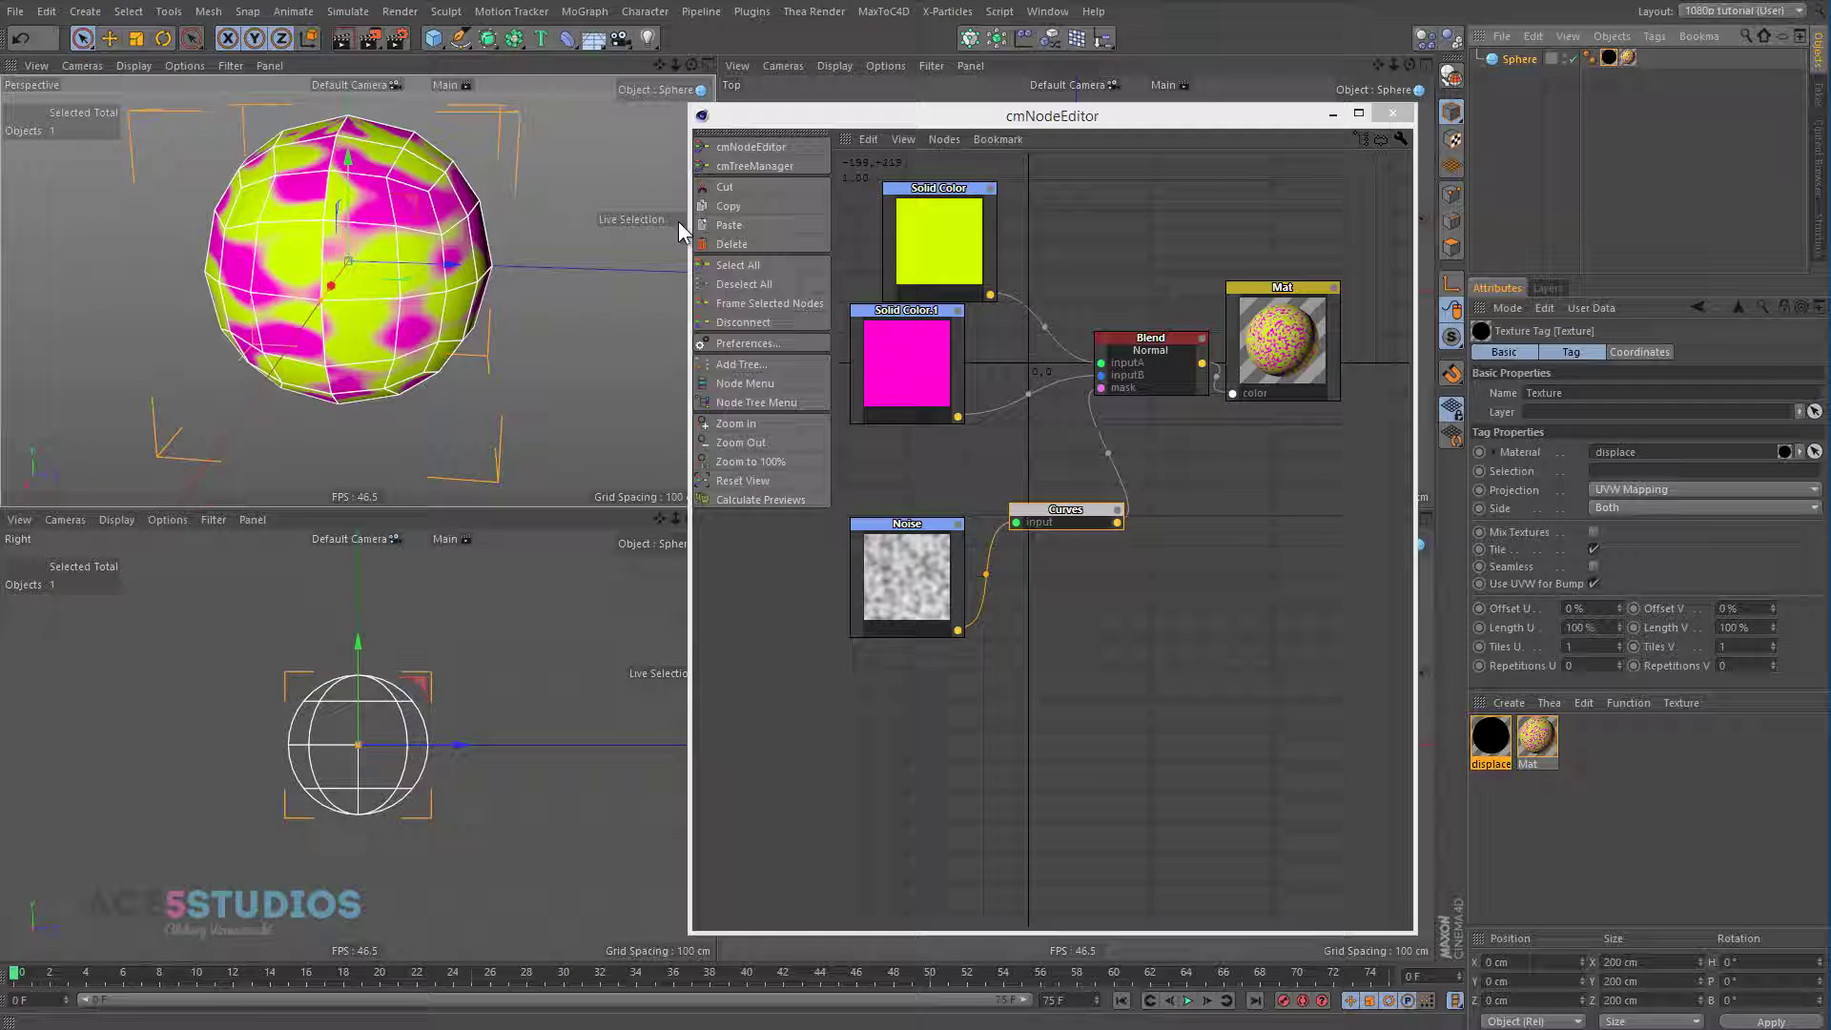
# - Remove the displace texture tag from the sphere and render a quick preview
pyautogui.press('Delete')
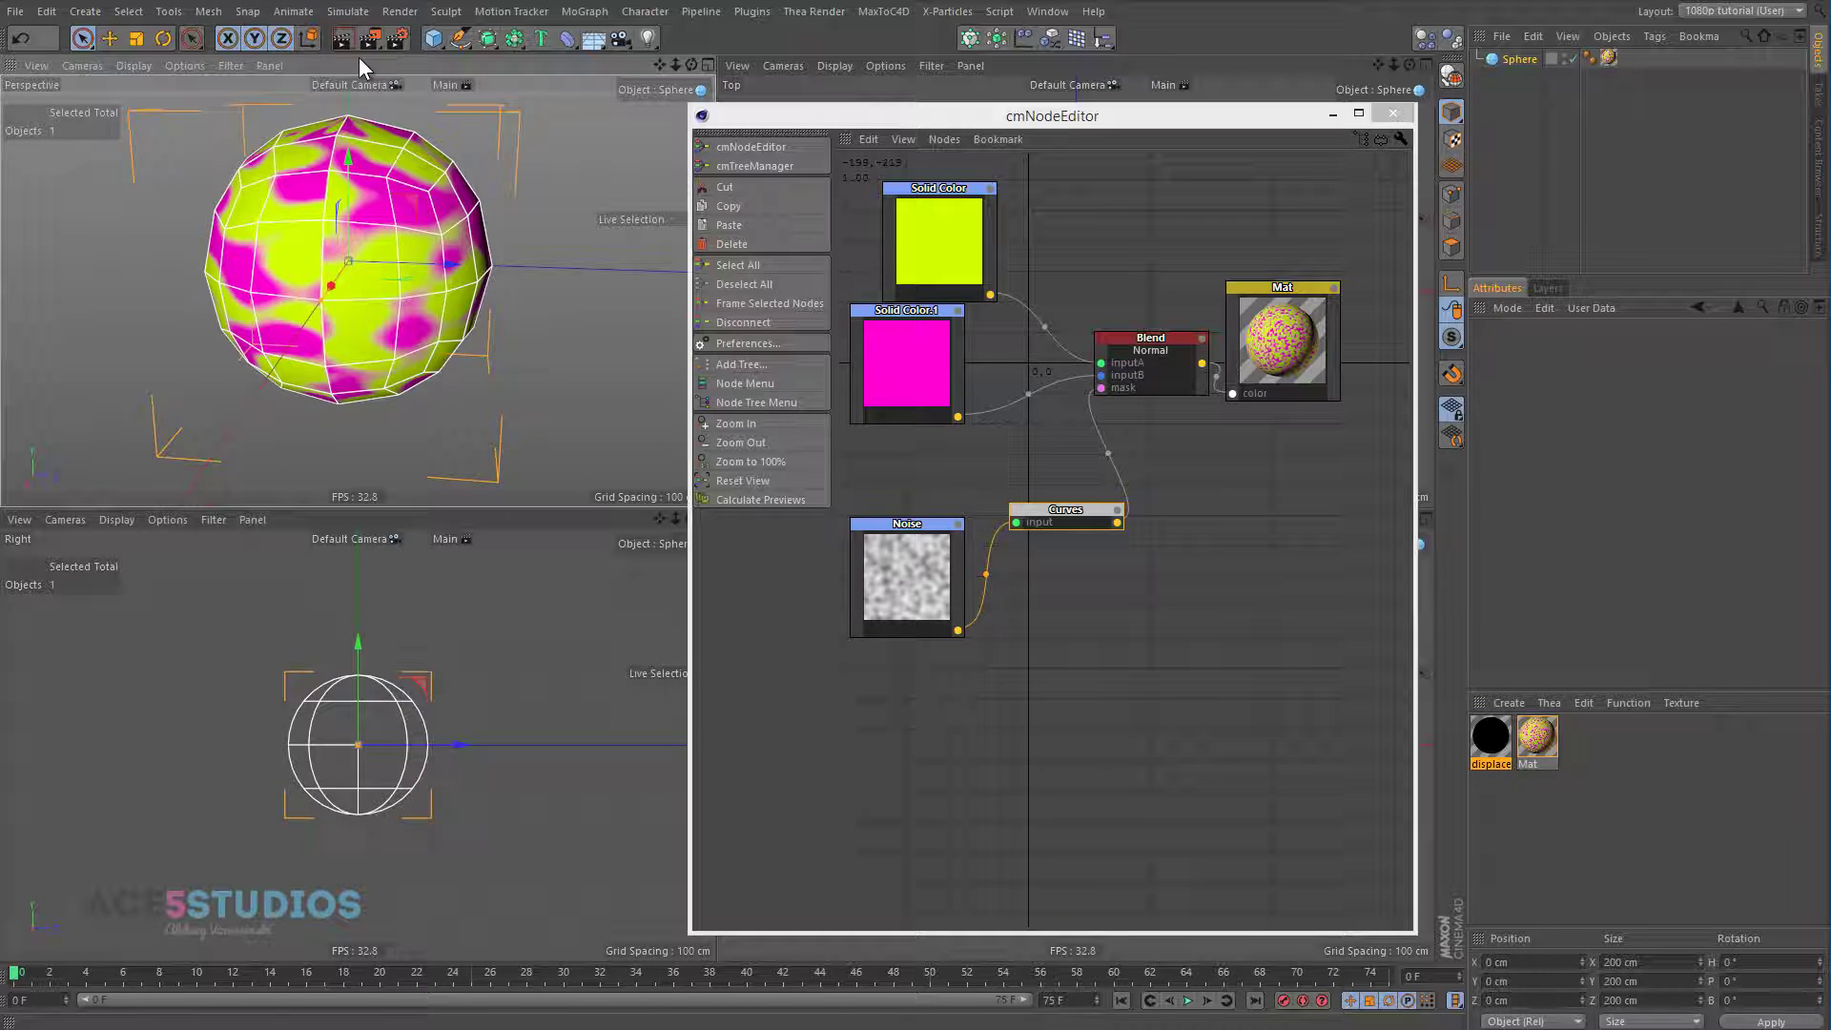
pyautogui.click(340, 39)
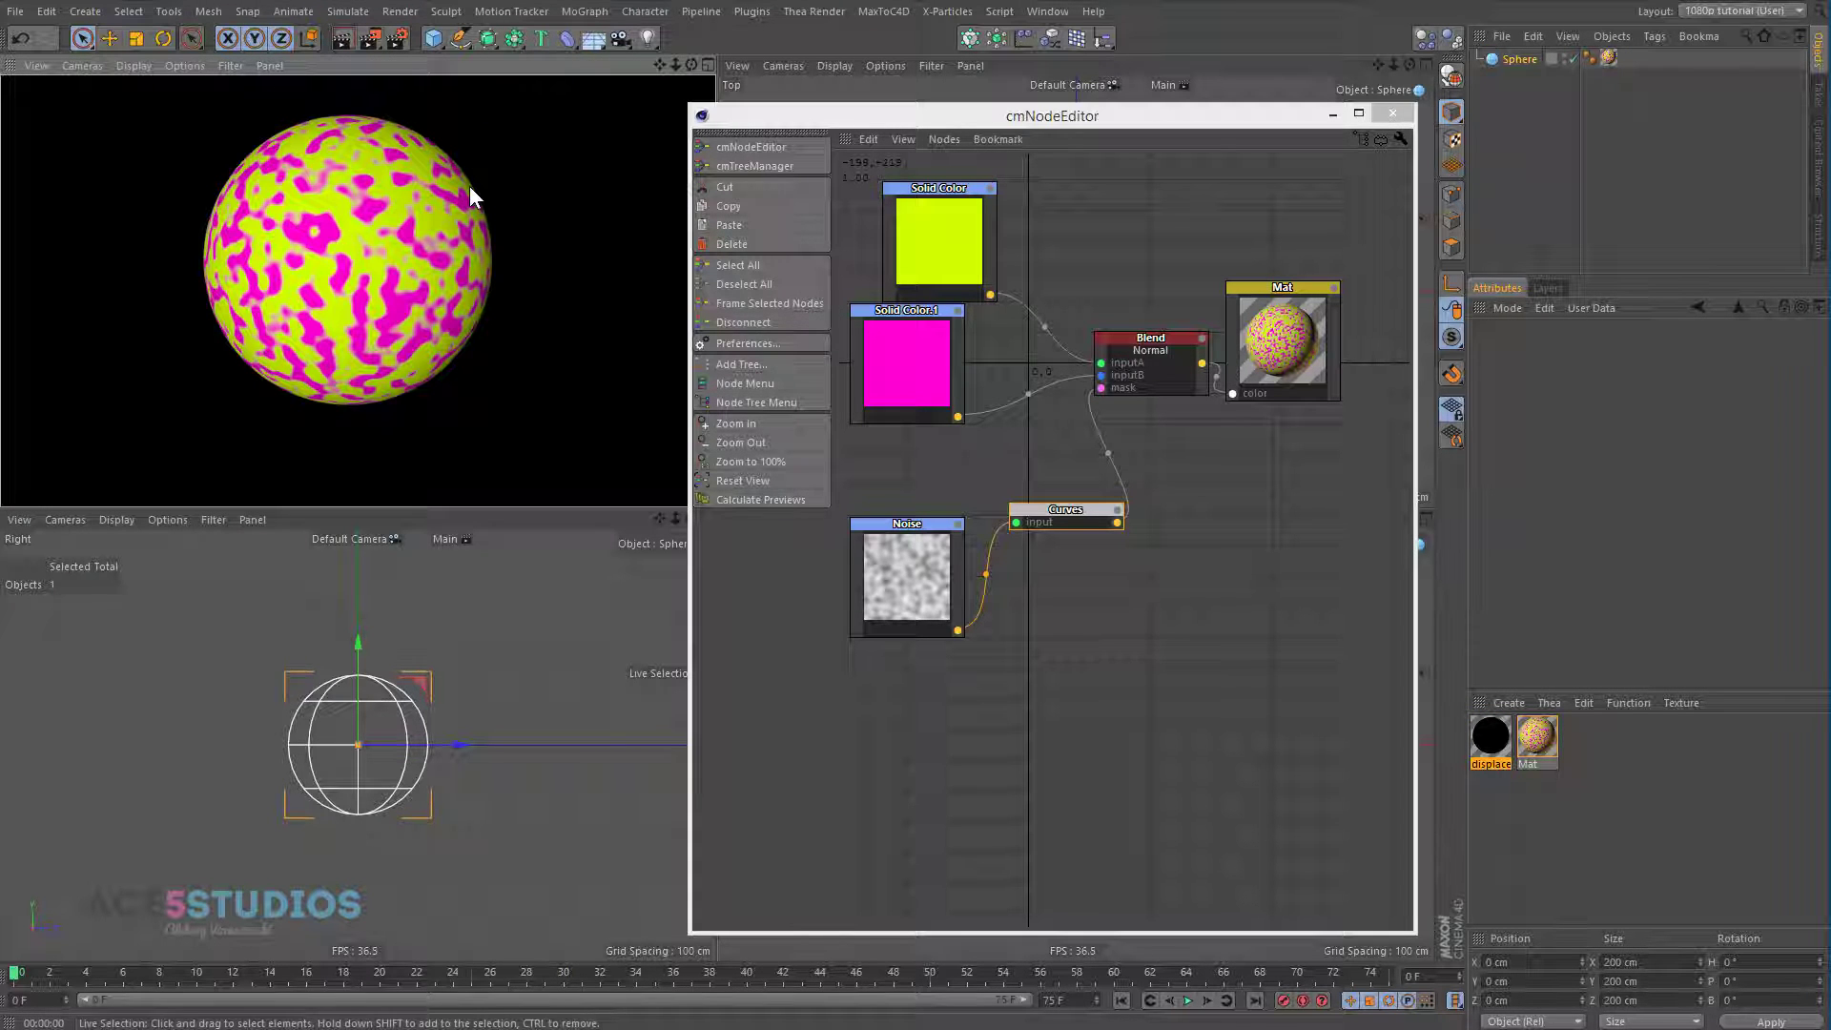
pyautogui.click(438, 237)
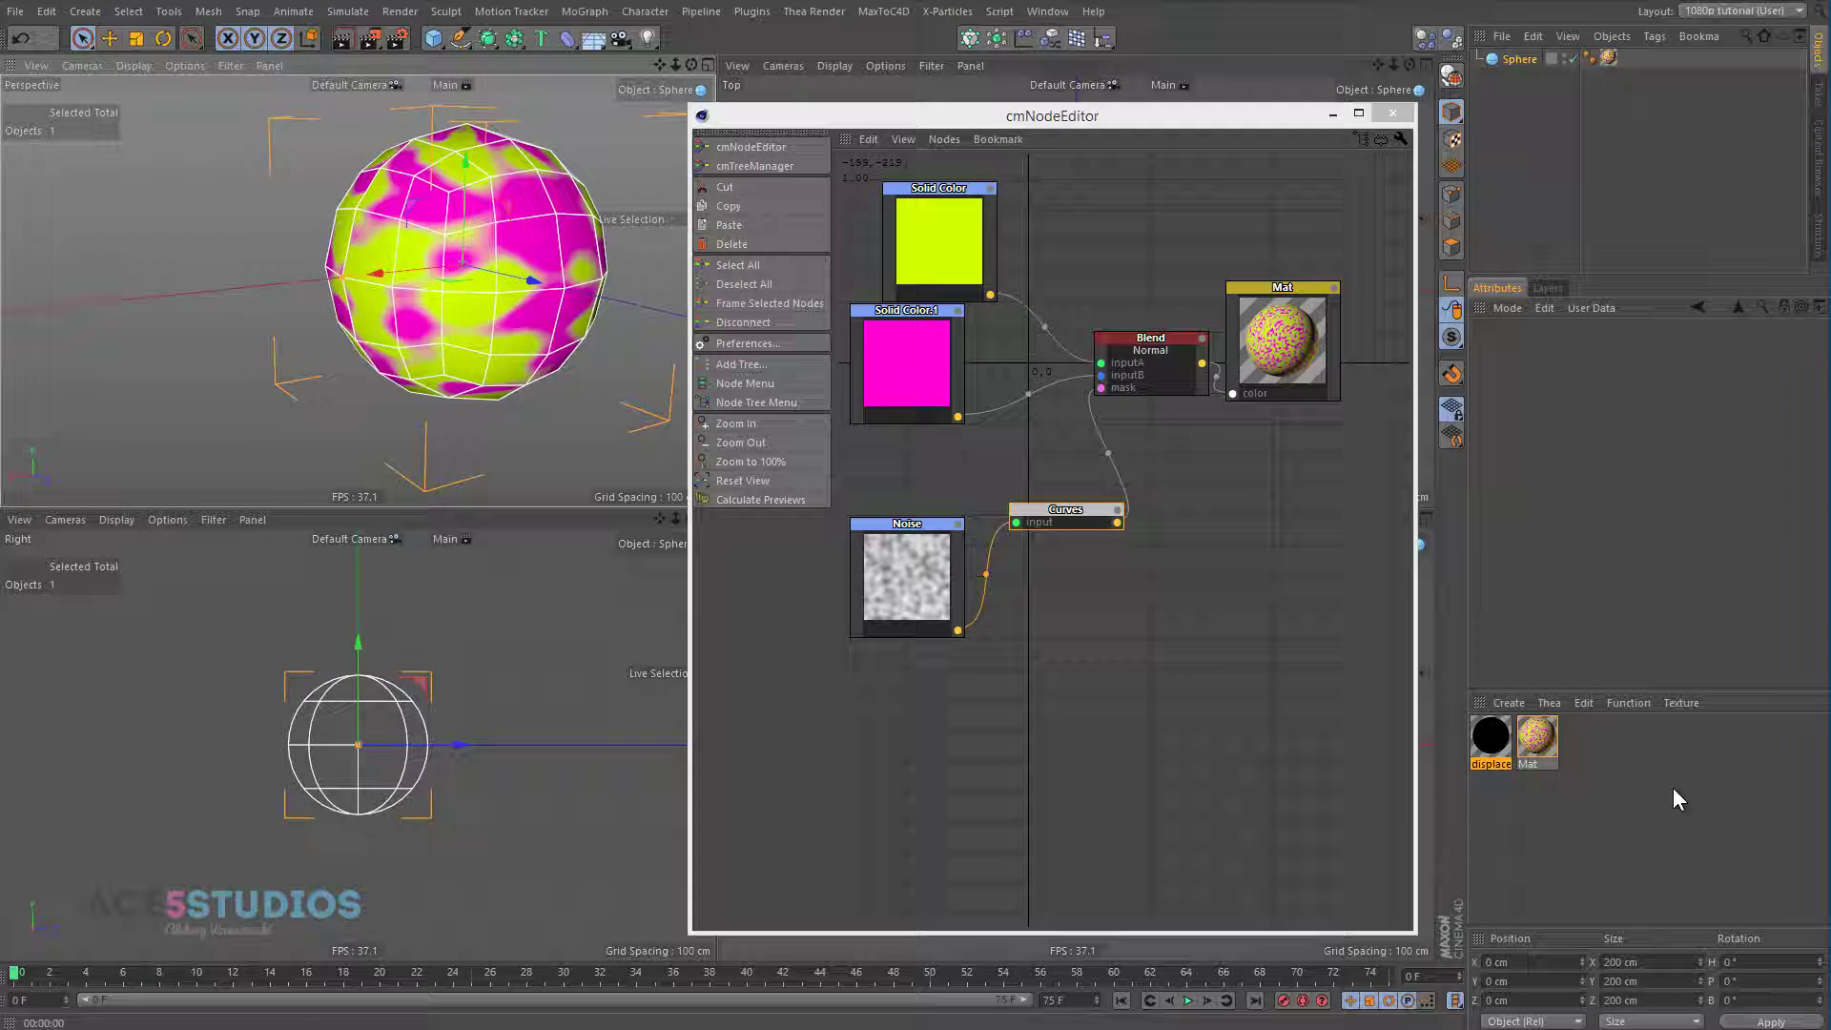
# - Set the Mat material's Noise shader Space to UV (2D)
pyautogui.click(1543, 738)
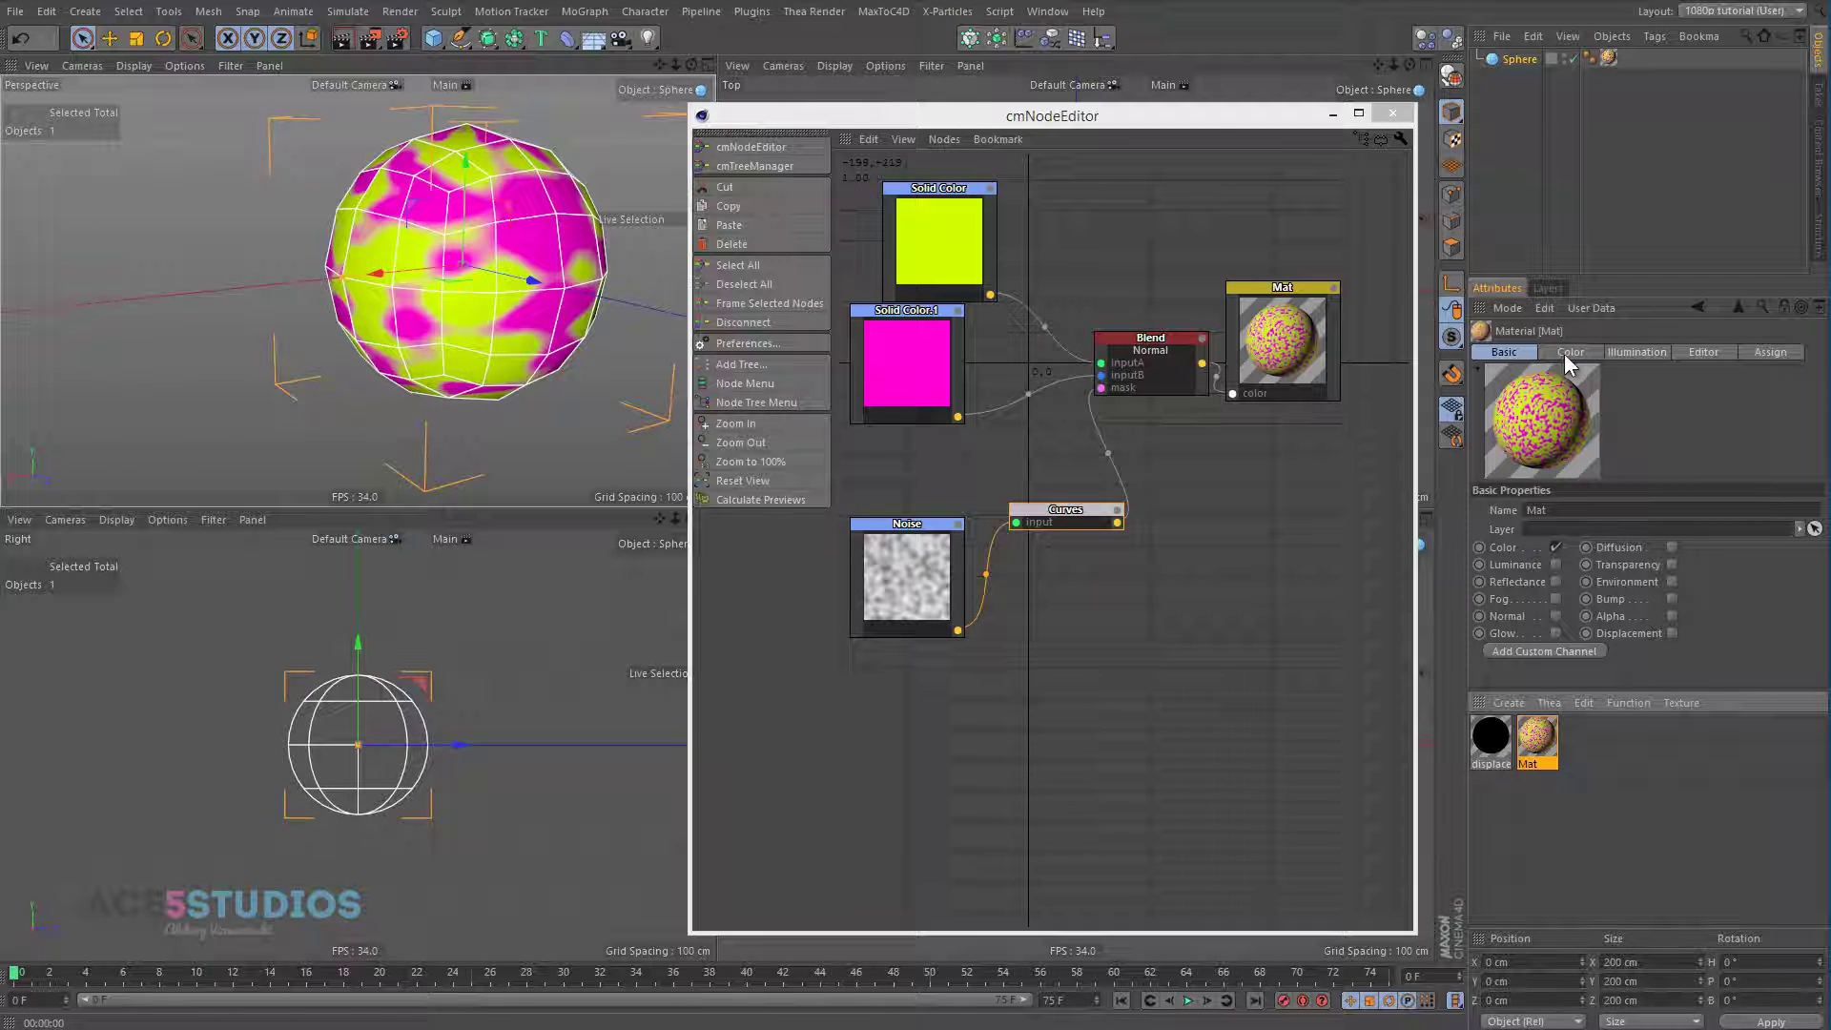
pyautogui.click(959, 597)
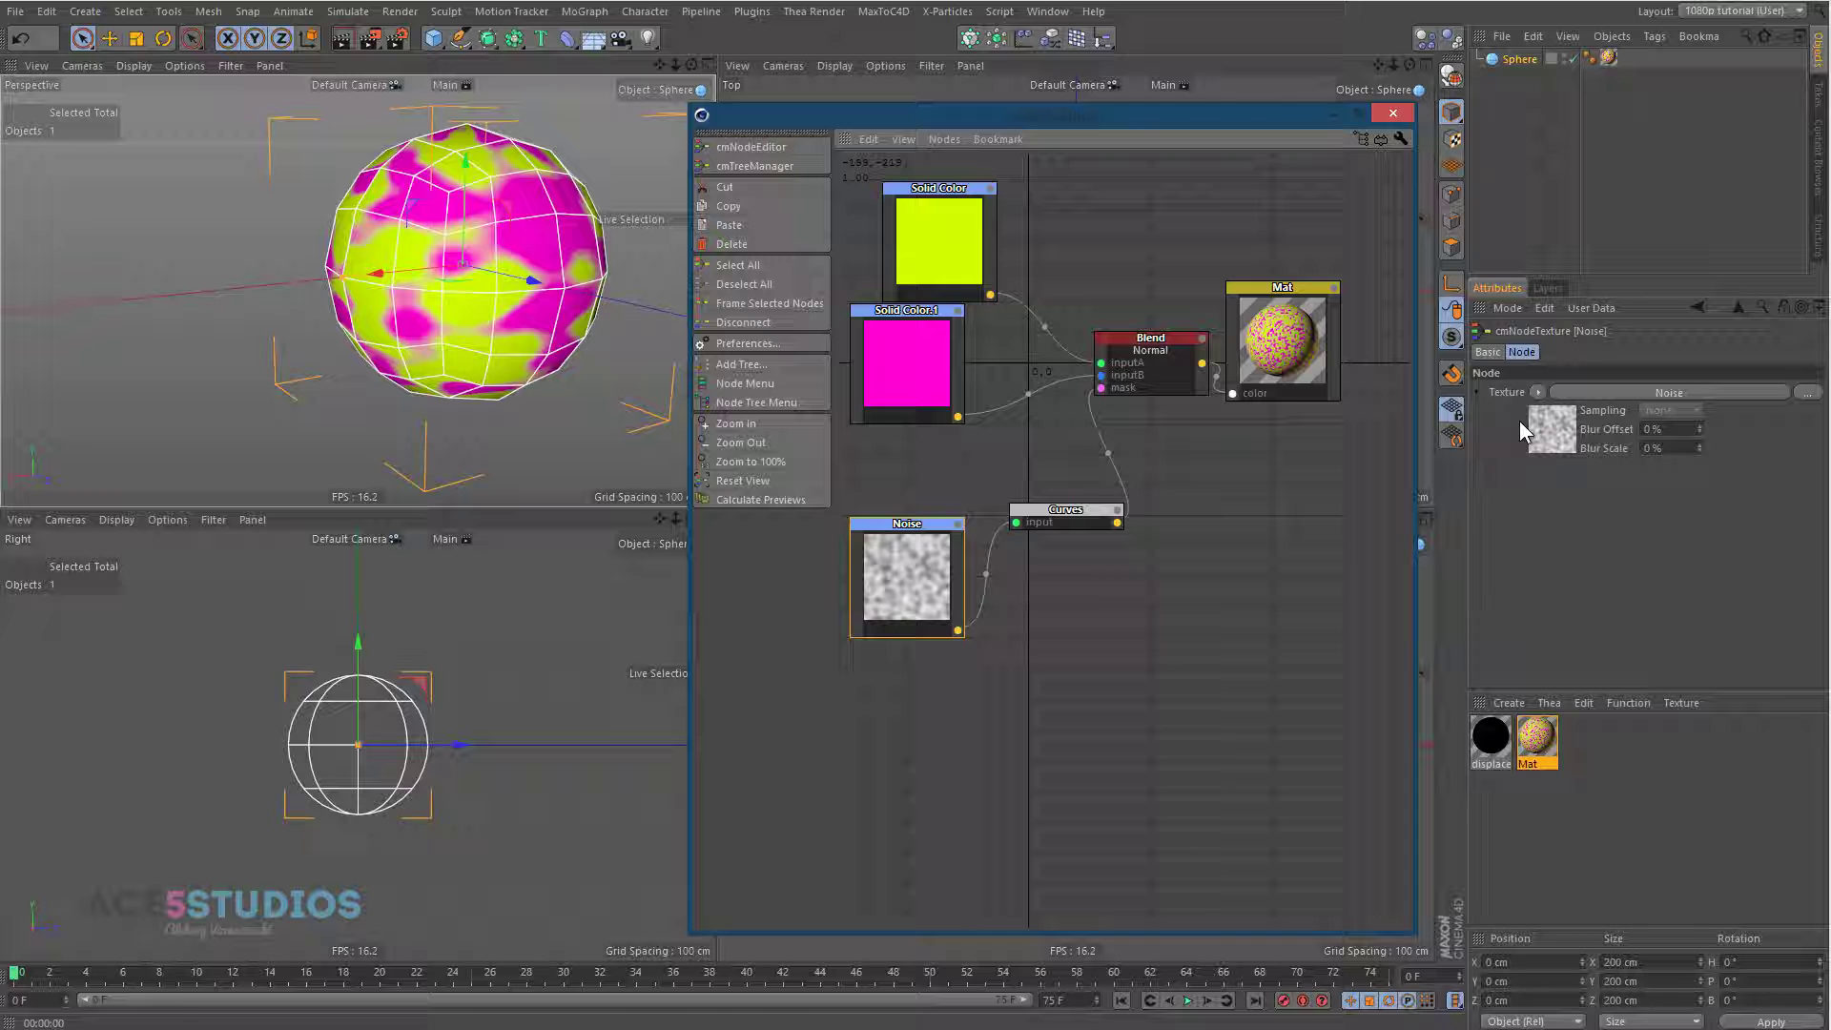
pyautogui.click(1555, 429)
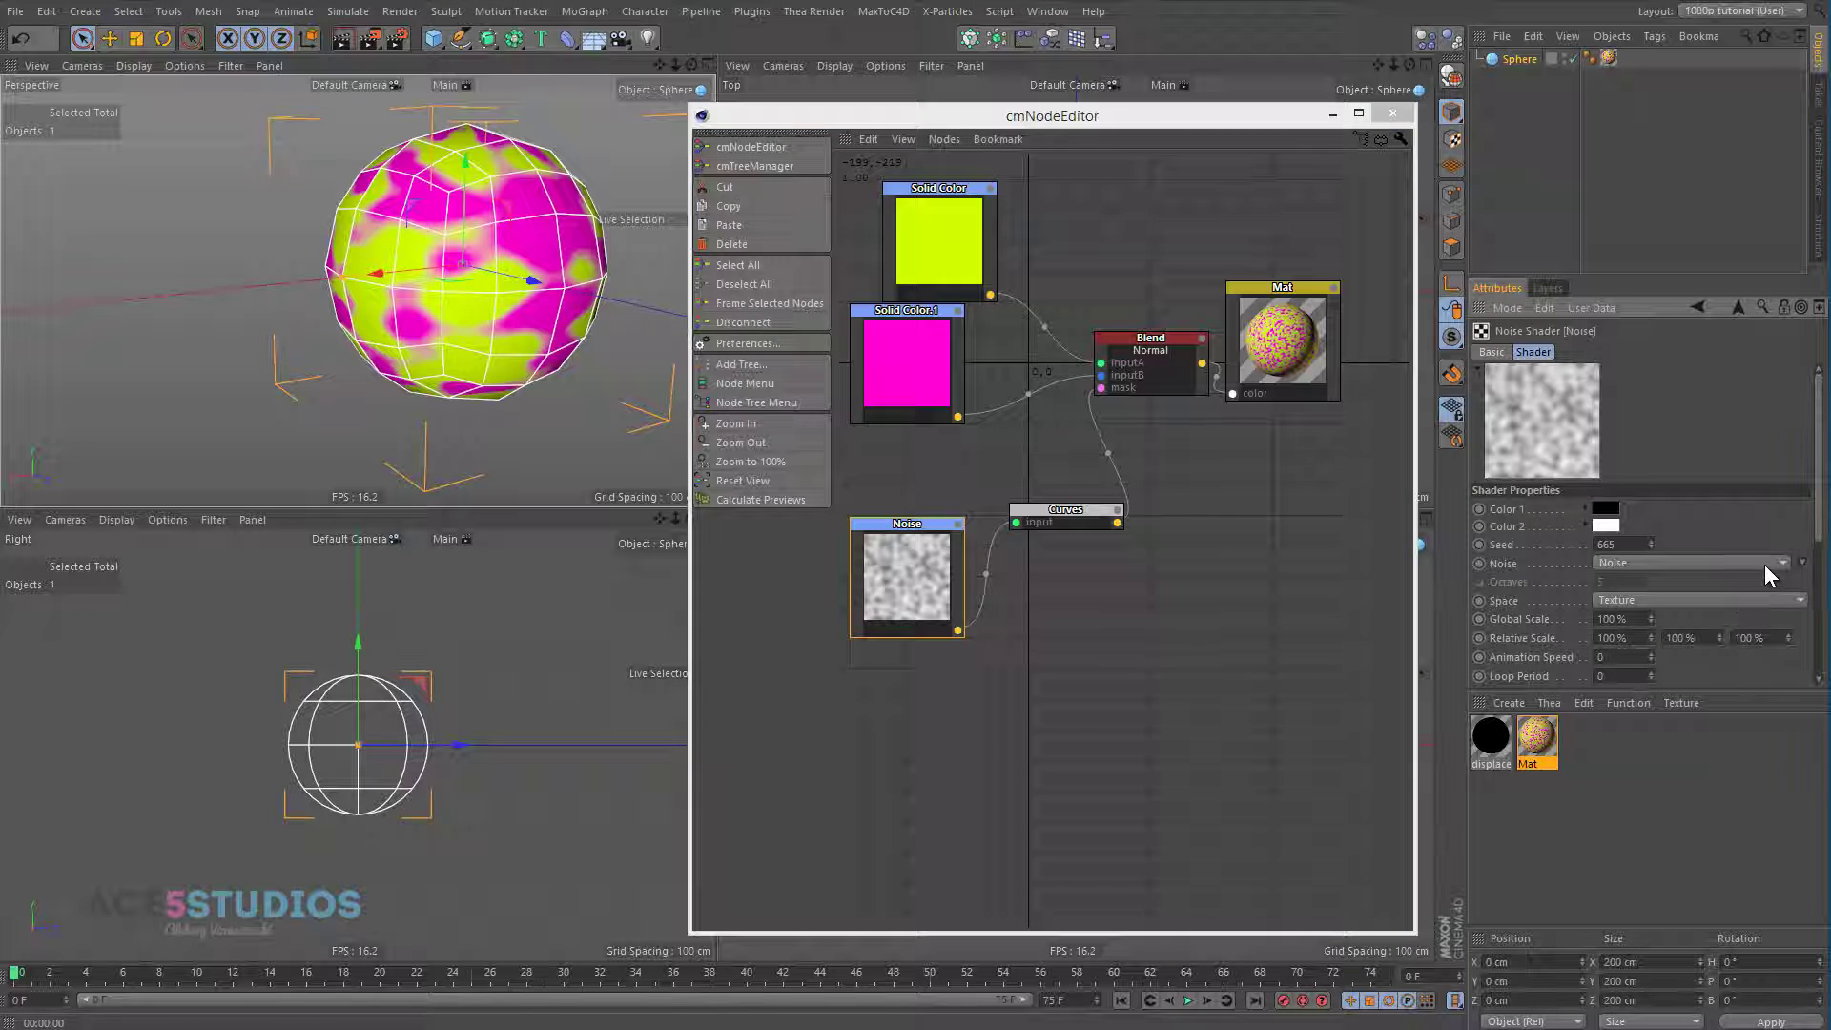
pyautogui.click(1767, 601)
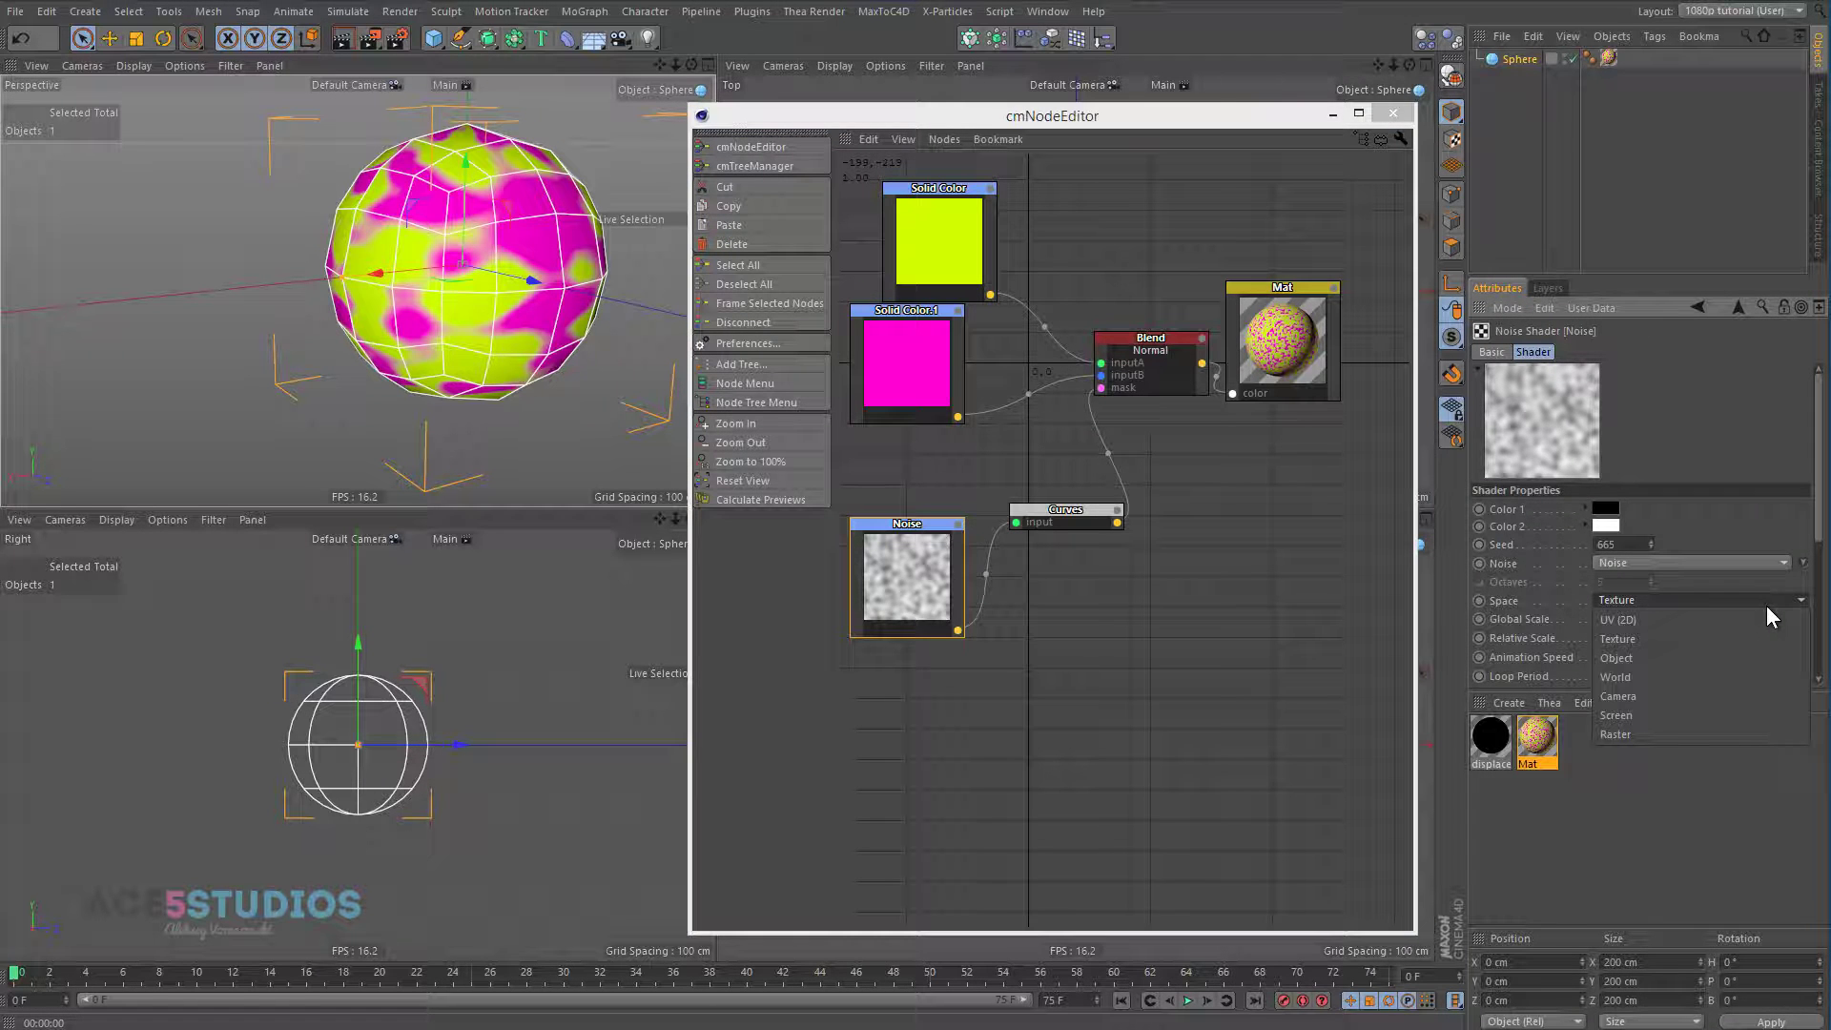
pyautogui.click(1685, 626)
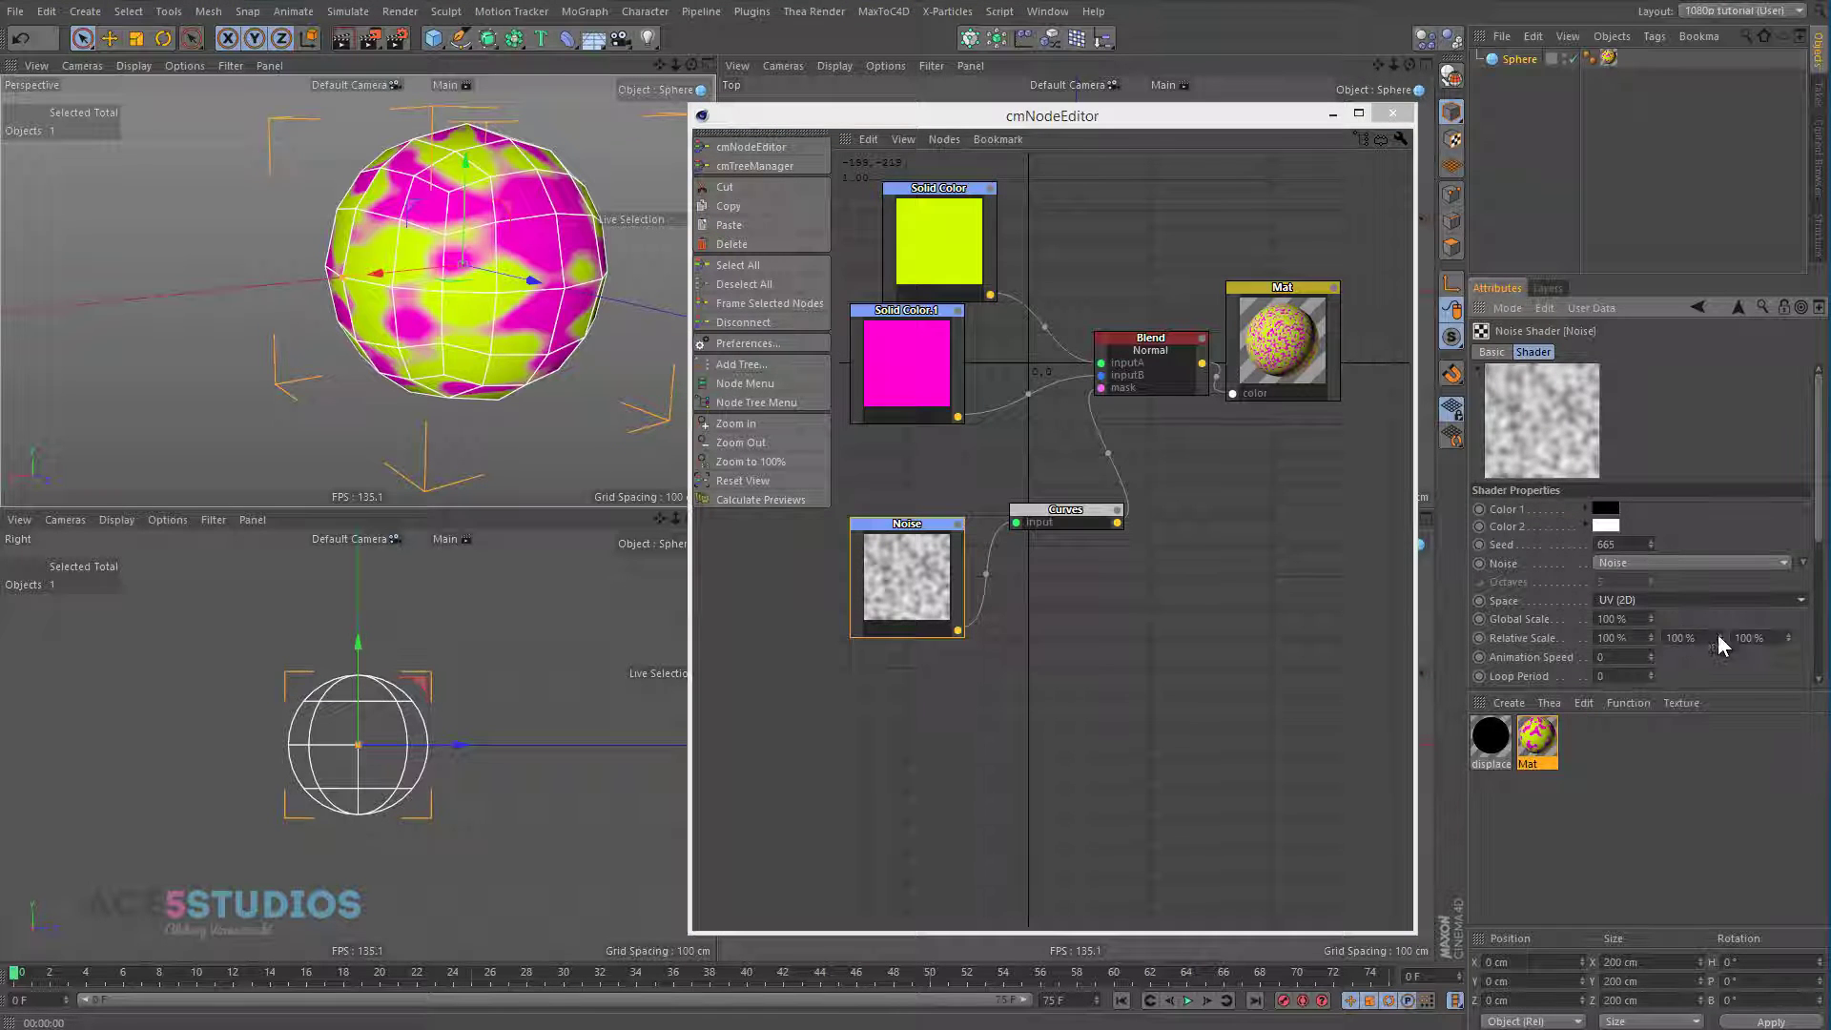
# - Render the perspective view from two angles to check the UV noise pattern
pyautogui.click(340, 44)
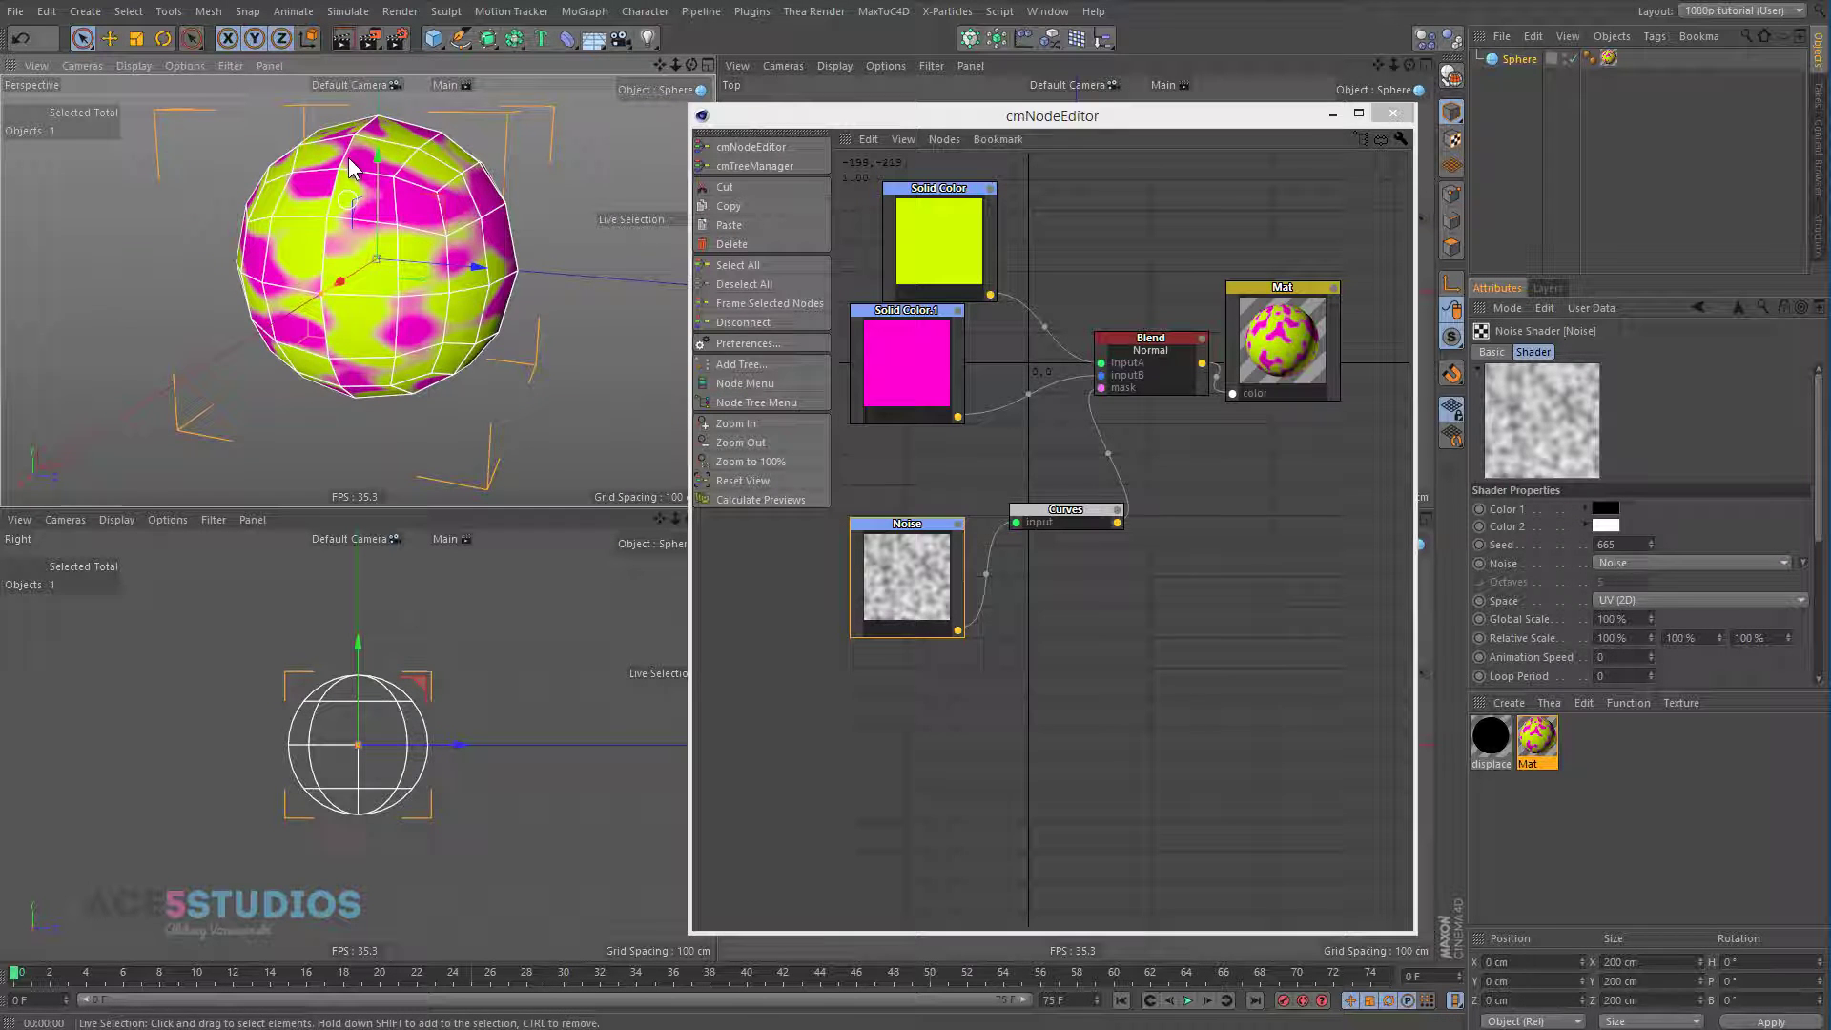
pyautogui.moveTo(458, 458)
pyautogui.keyDown('alt'); pyautogui.mouseDown()
pyautogui.moveTo(329, 348)
pyautogui.moveTo(66, 343)
pyautogui.moveTo(363, 315)
pyautogui.moveTo(325, 277)
pyautogui.mouseUp(); pyautogui.keyUp('alt')
pyautogui.click(343, 38)
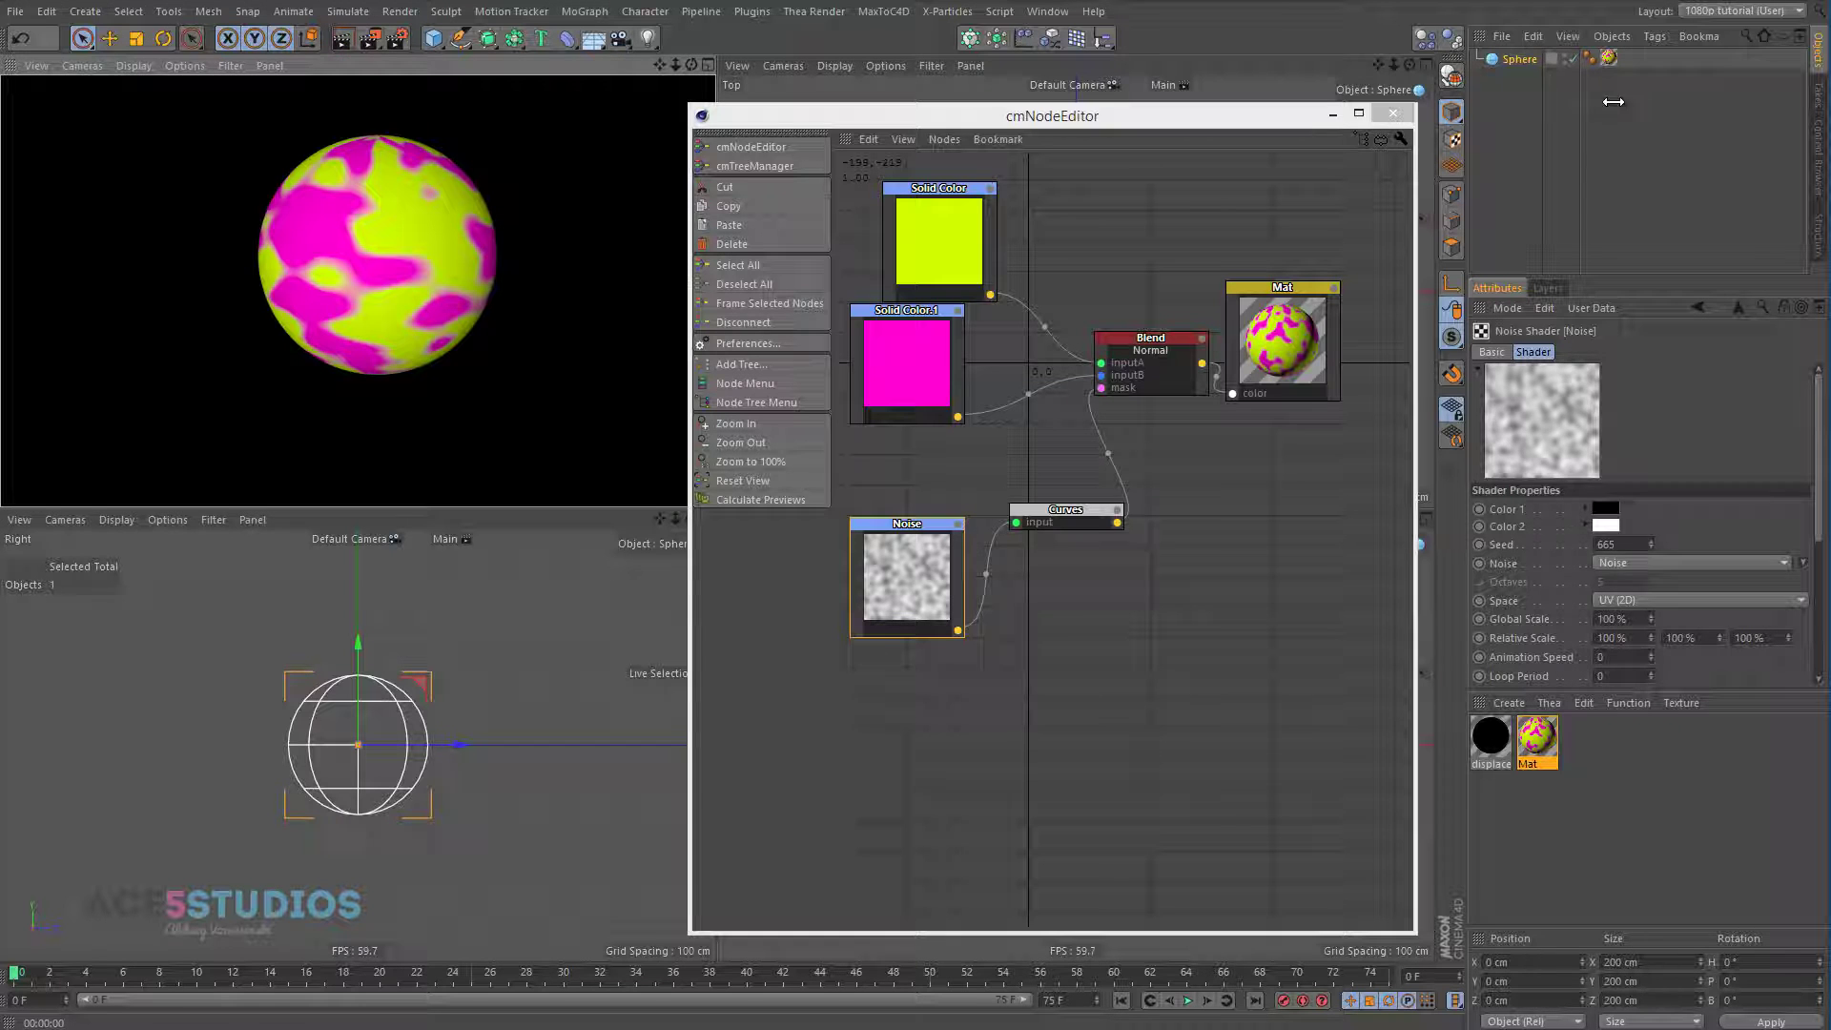
# - Make the Sphere a Standard type with 21 segments and render the perspective view
pyautogui.click(1520, 59)
pyautogui.click(1664, 430)
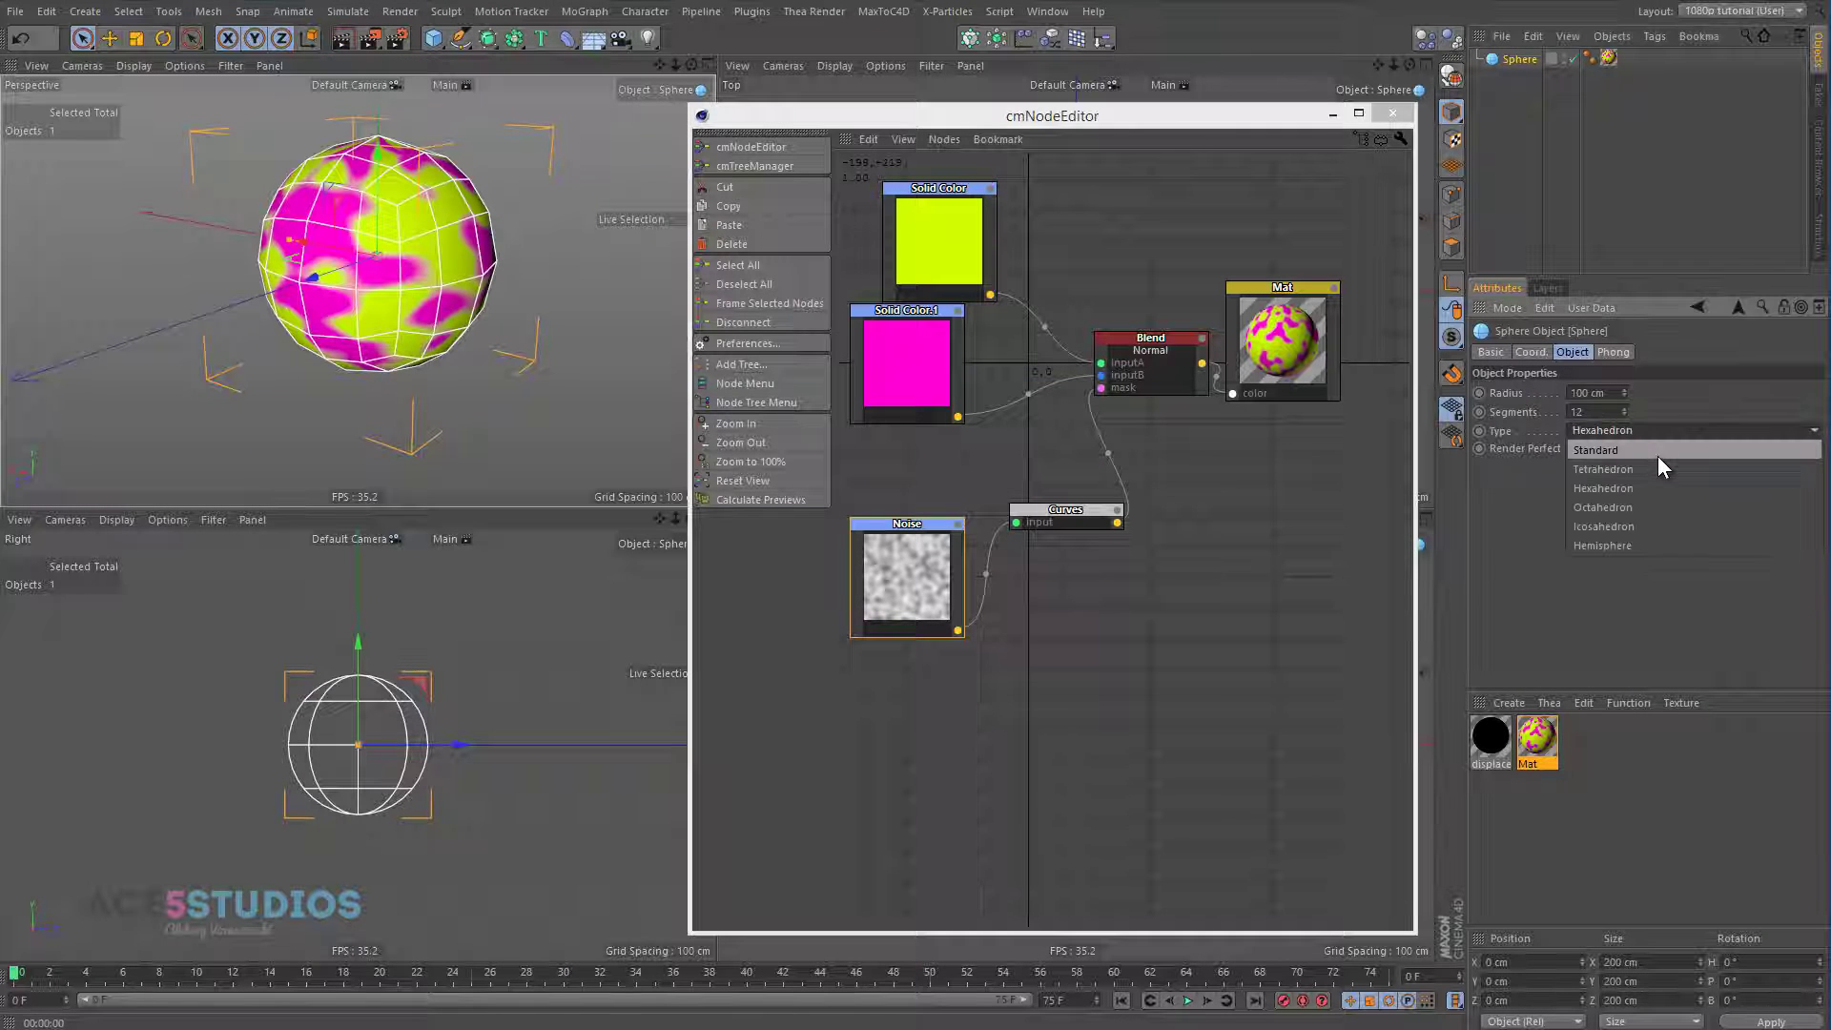
pyautogui.click(1656, 452)
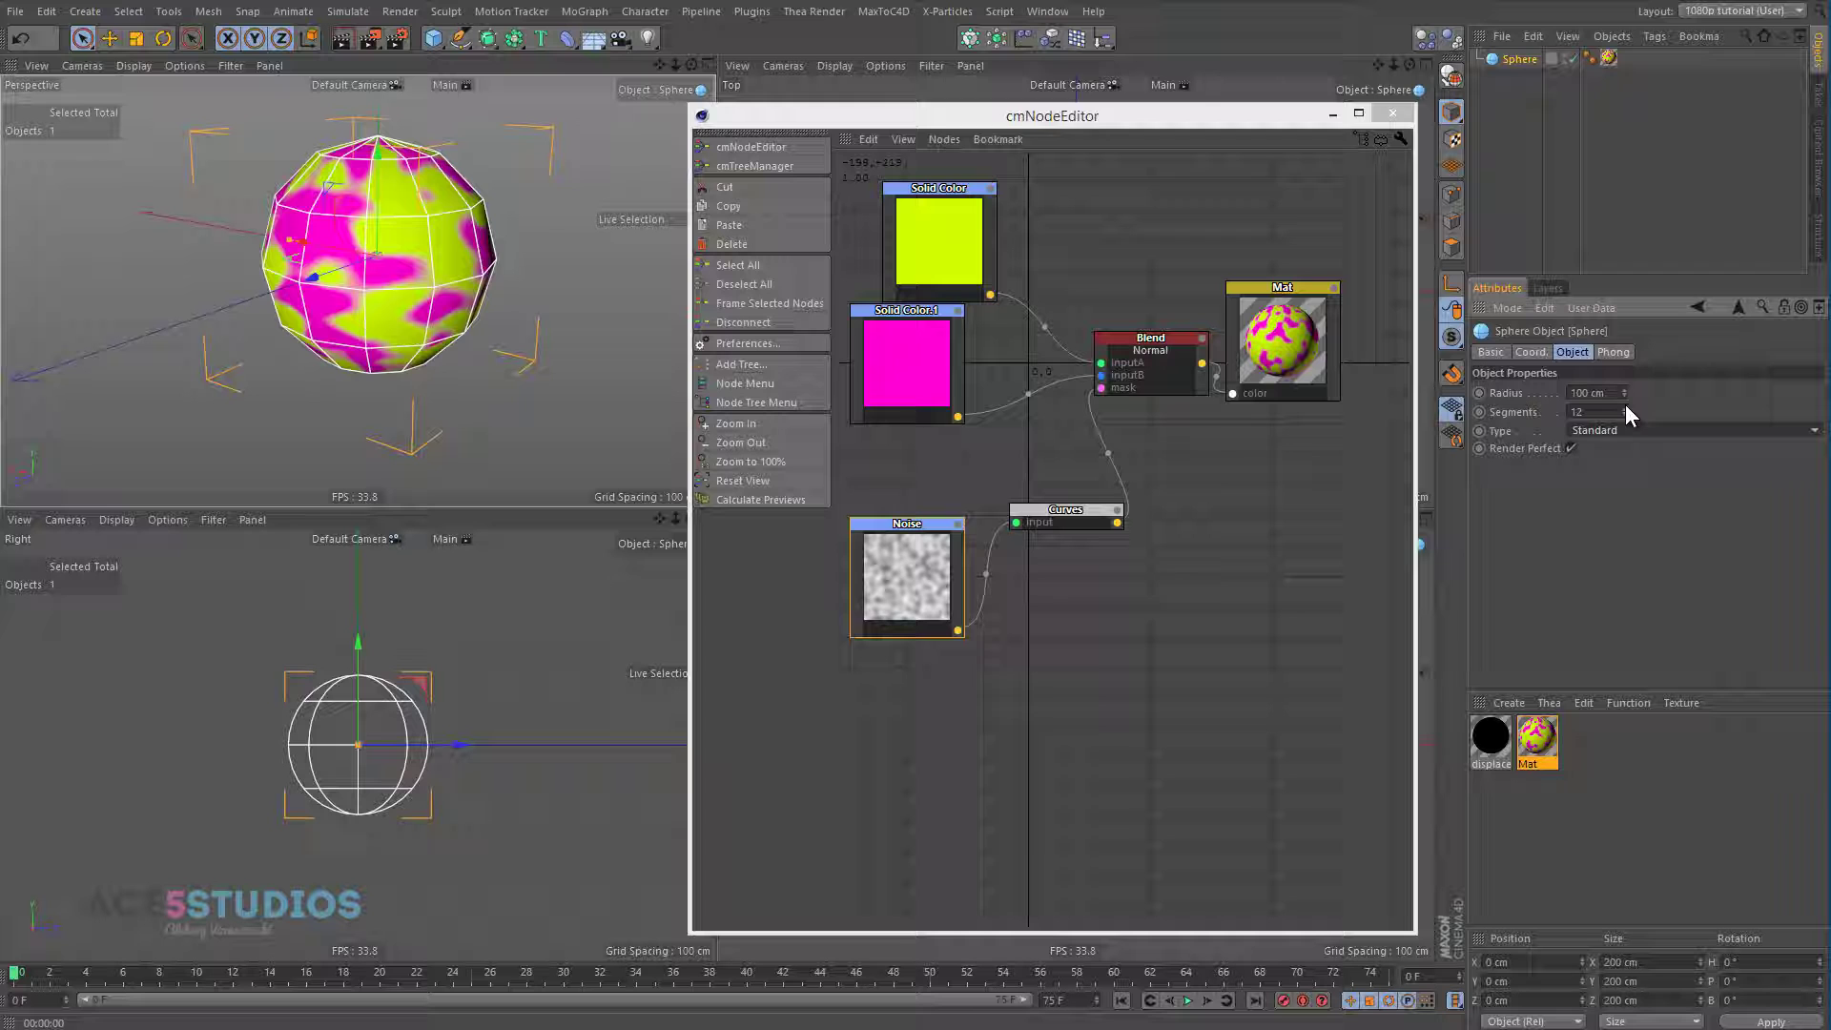
pyautogui.moveTo(1624, 409); pyautogui.dragTo(1624, 408)
pyautogui.keyDown('alt'); pyautogui.moveTo(319, 219); pyautogui.dragTo(466, 229); pyautogui.keyUp('alt')
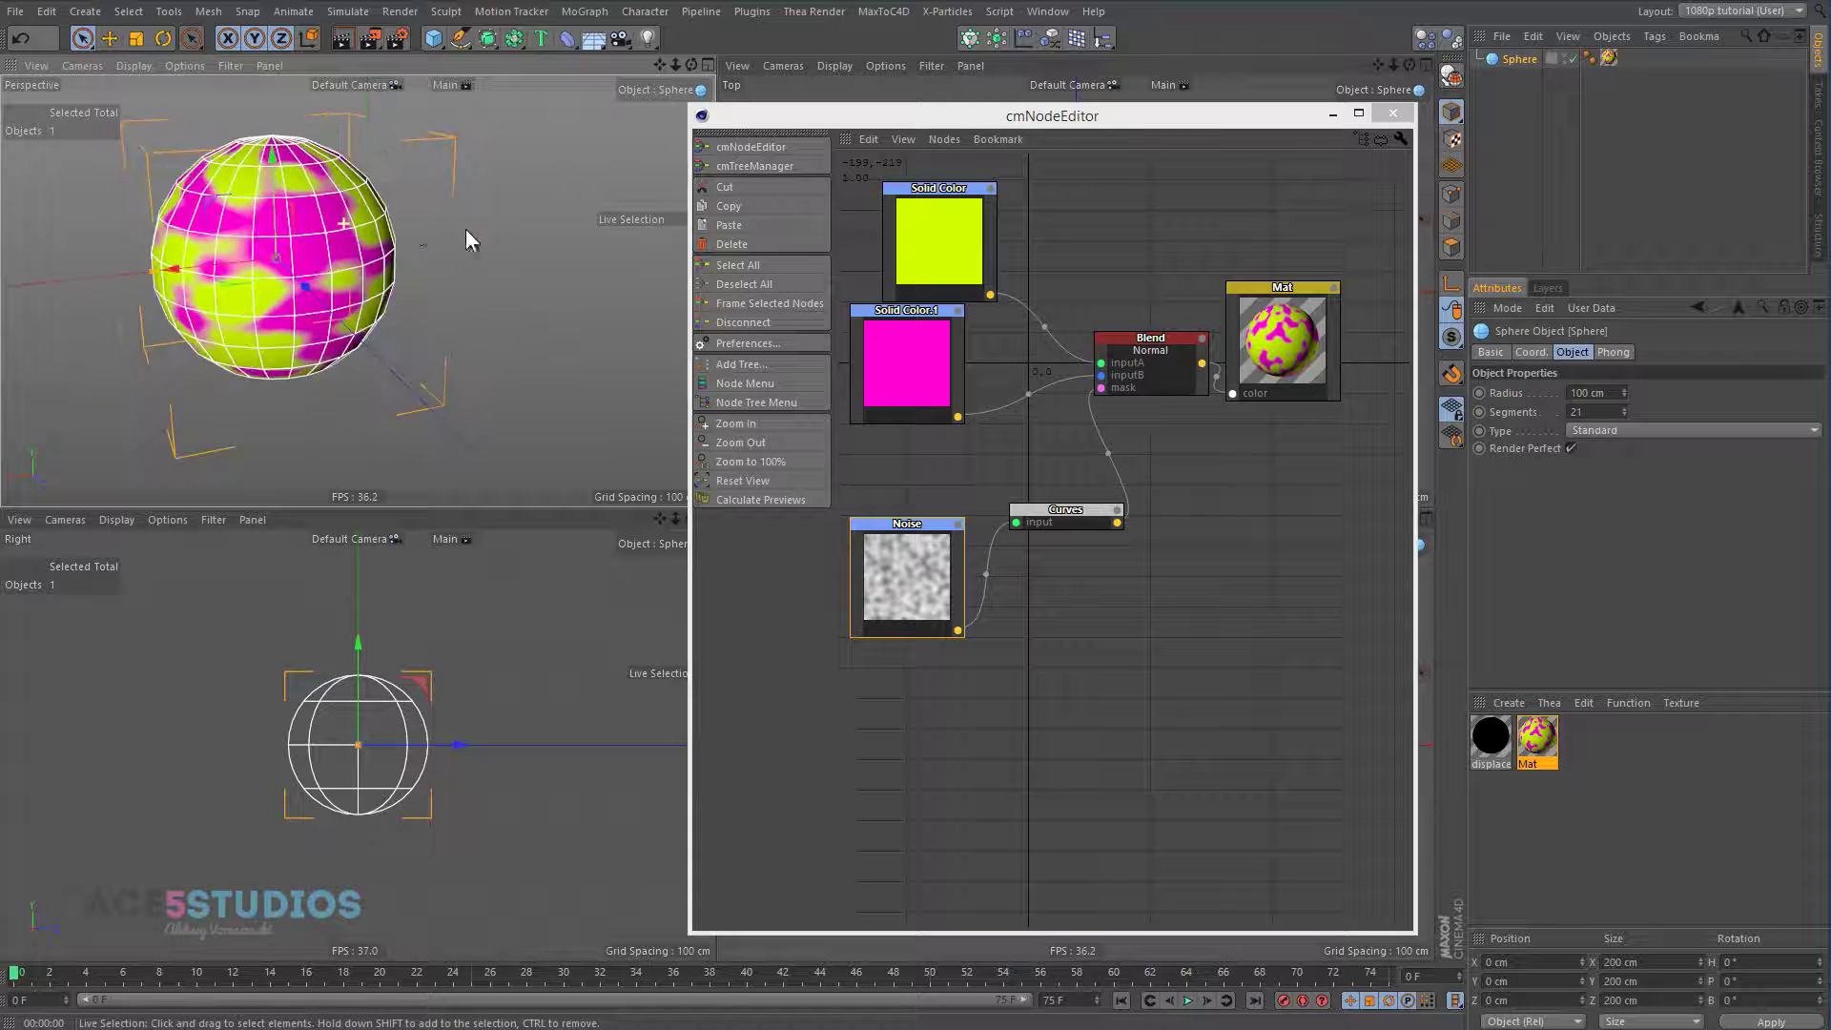
pyautogui.click(344, 38)
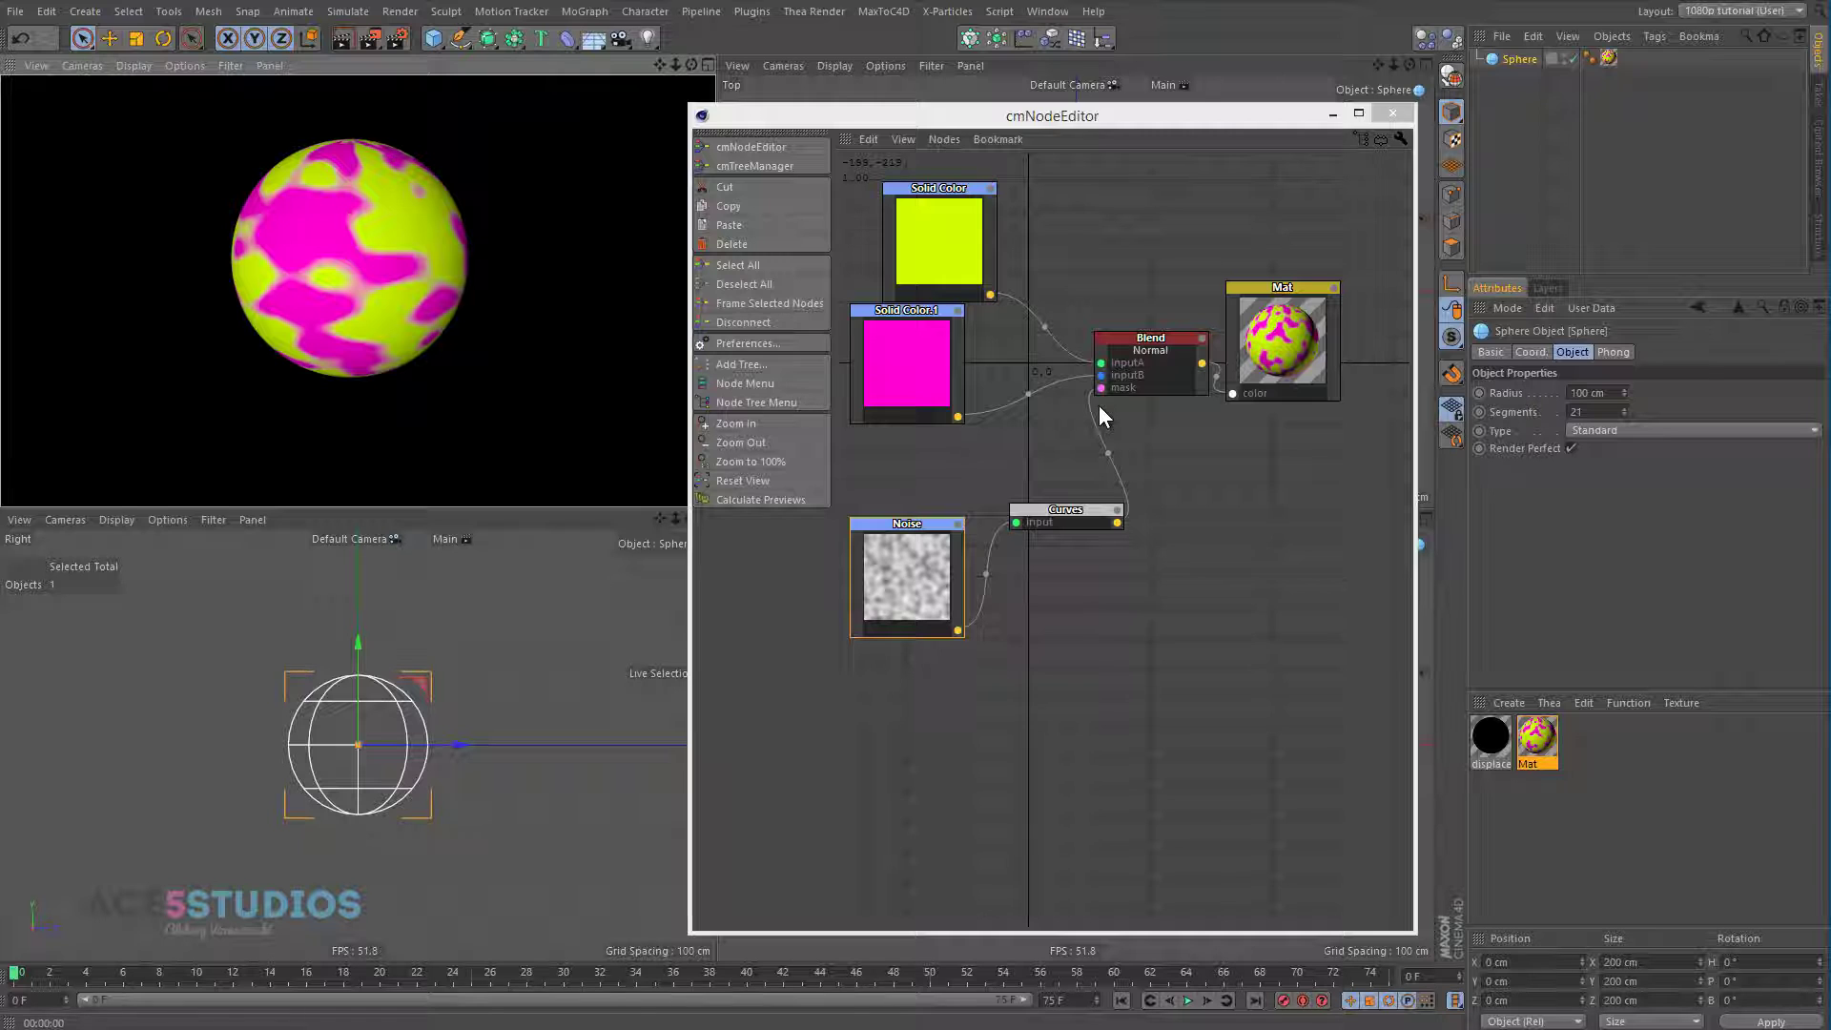
# - Drag the displace material onto the Sphere in the Object Manager
pyautogui.click(1489, 736)
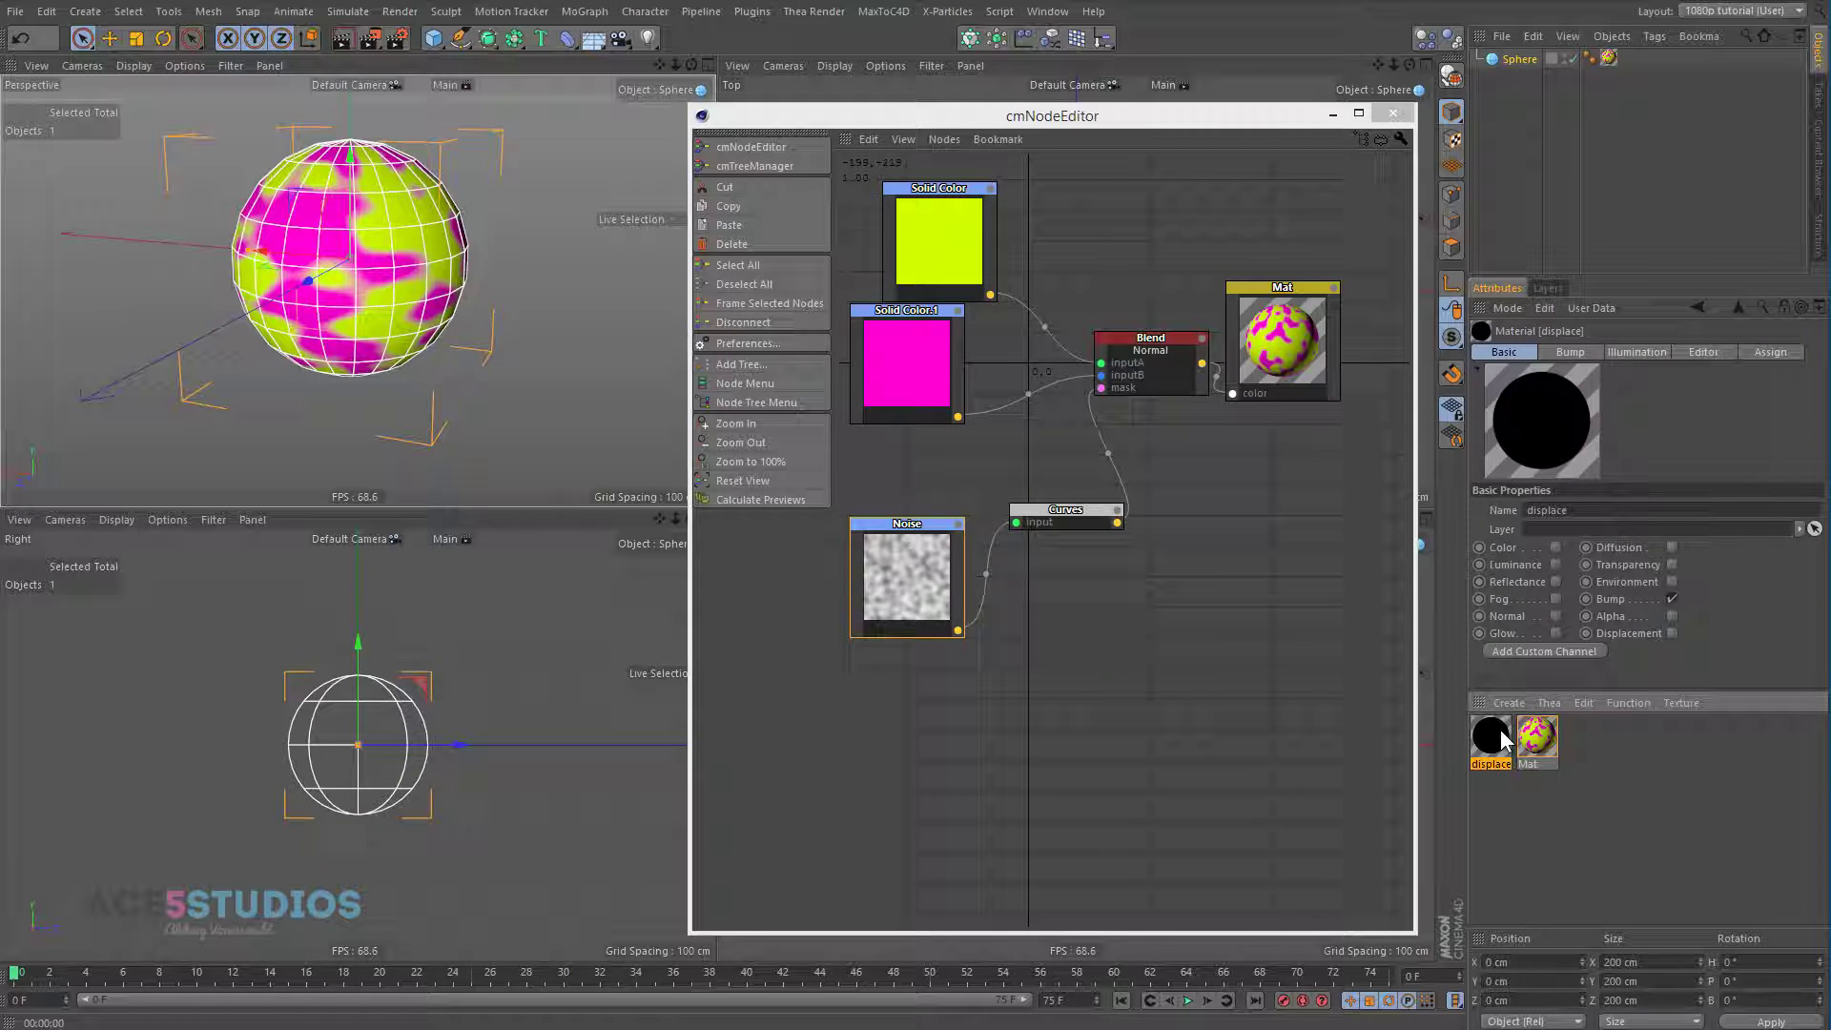
pyautogui.moveTo(1491, 738); pyautogui.dragTo(1607, 59)
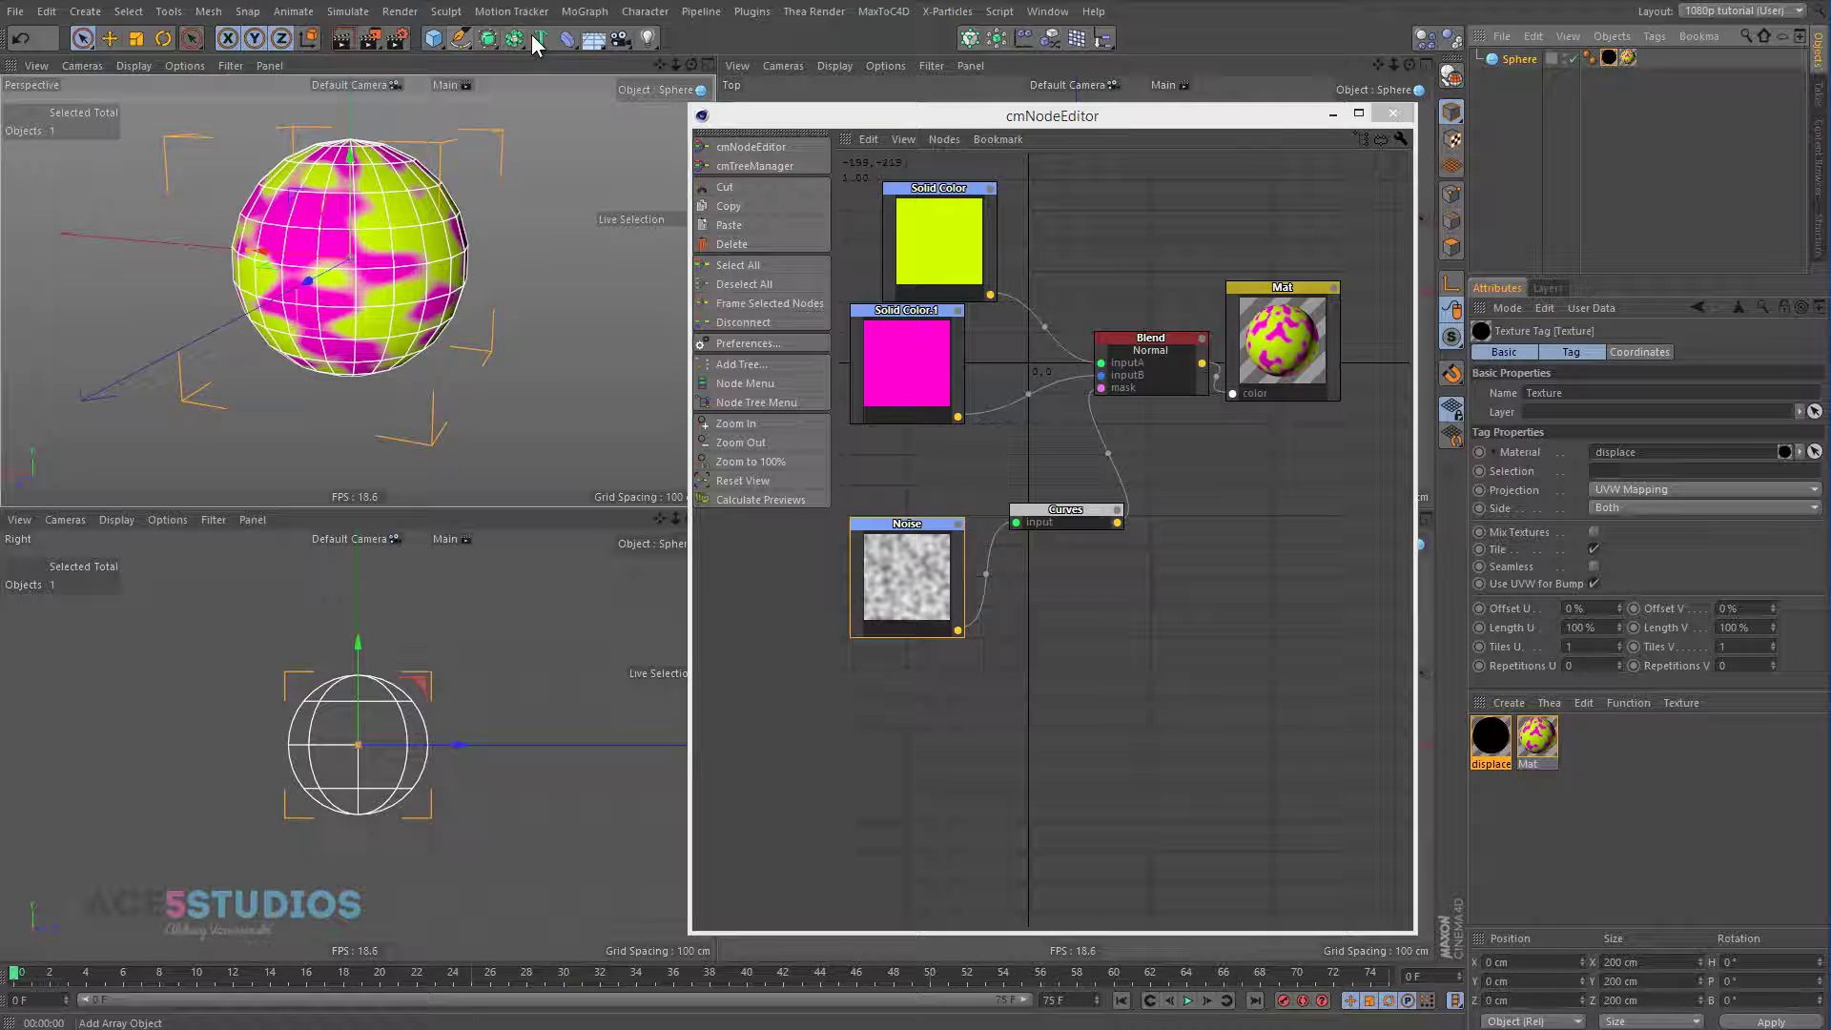
# - Add a Displacer reading the displace tag's Bump channel, and wrap the Sphere in a Subdivision Surface
pyautogui.click(570, 41)
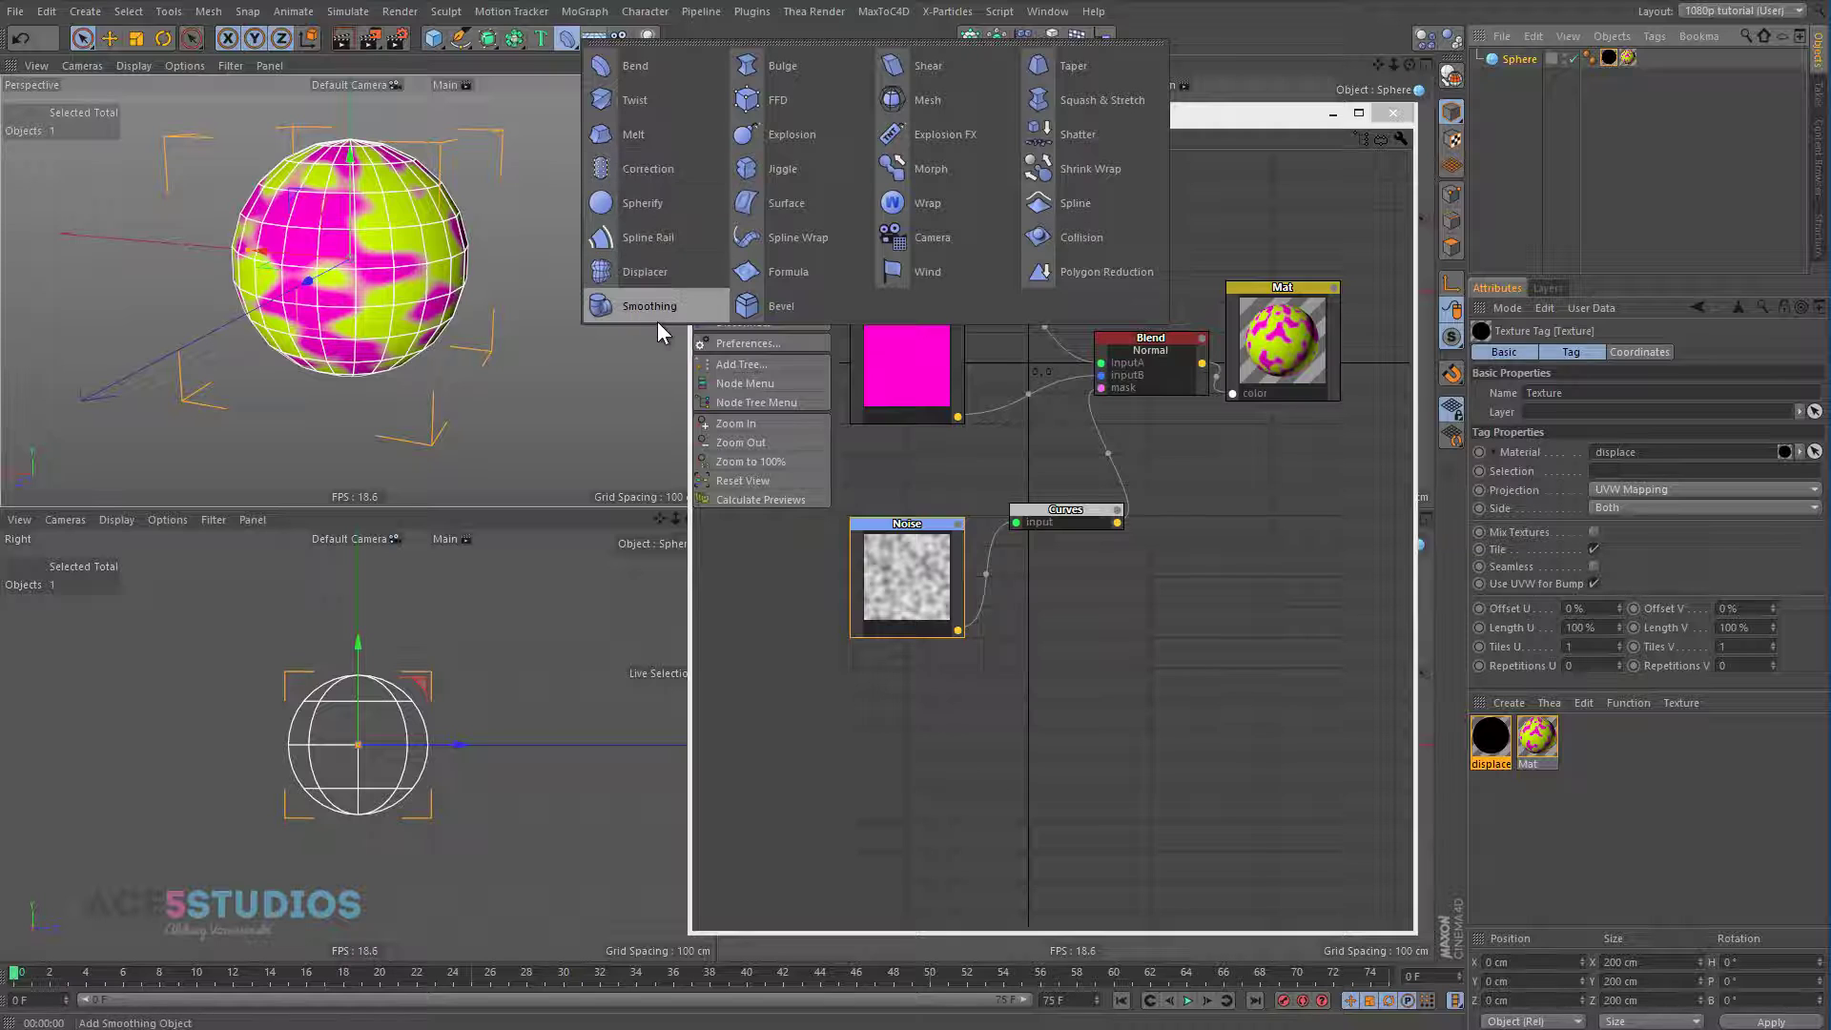
pyautogui.keyDown('shift'); pyautogui.click(651, 271); pyautogui.keyUp('shift')
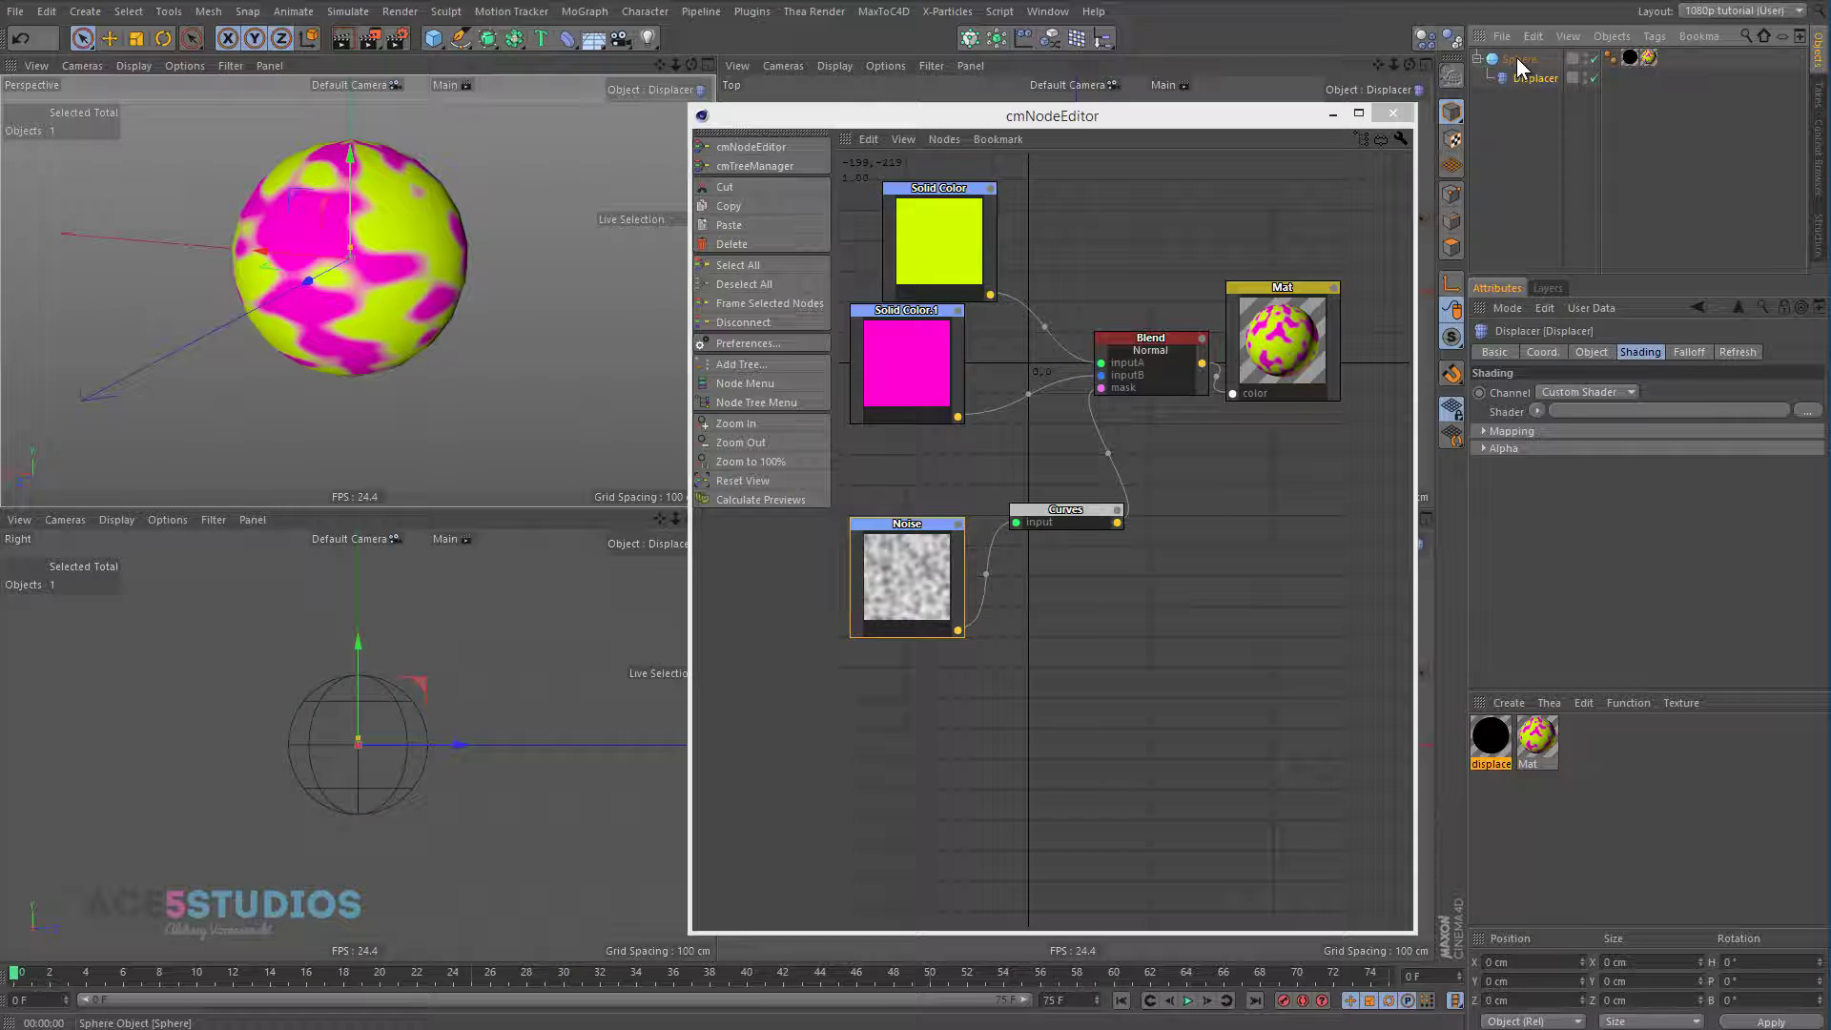
pyautogui.click(1580, 391)
pyautogui.click(1578, 490)
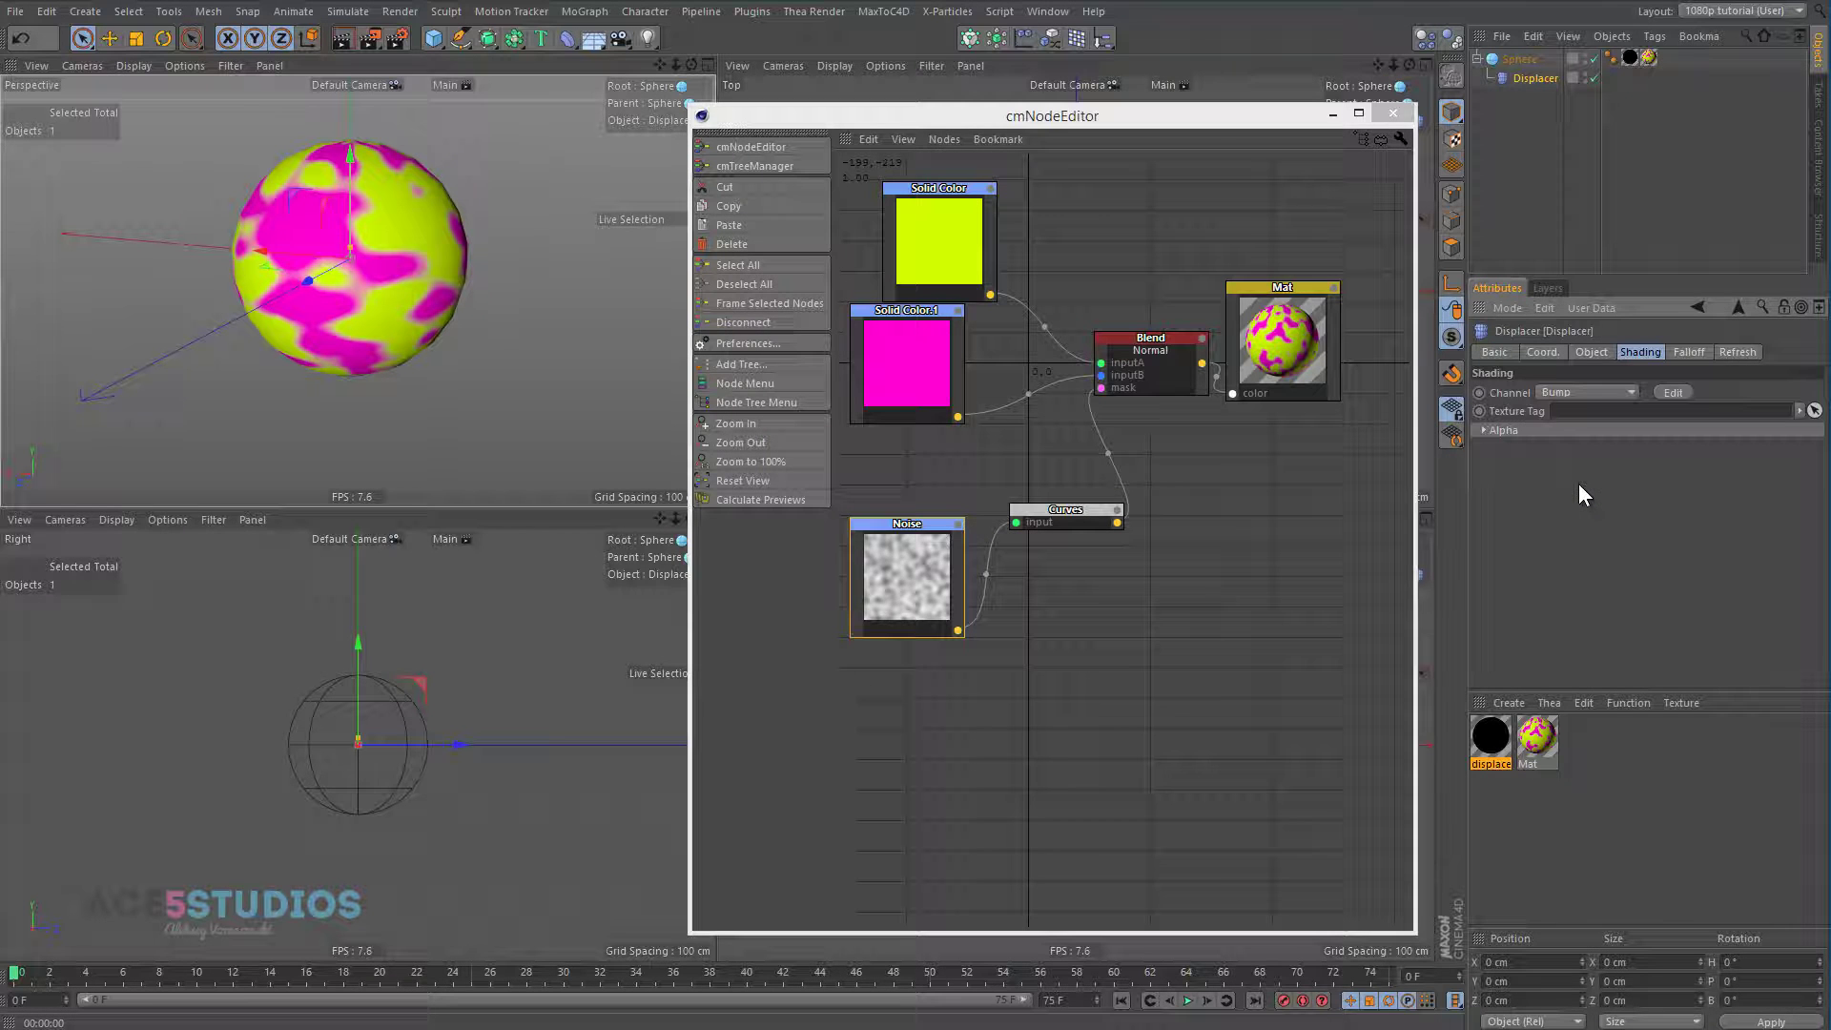
pyautogui.moveTo(1632, 58); pyautogui.dragTo(1588, 416)
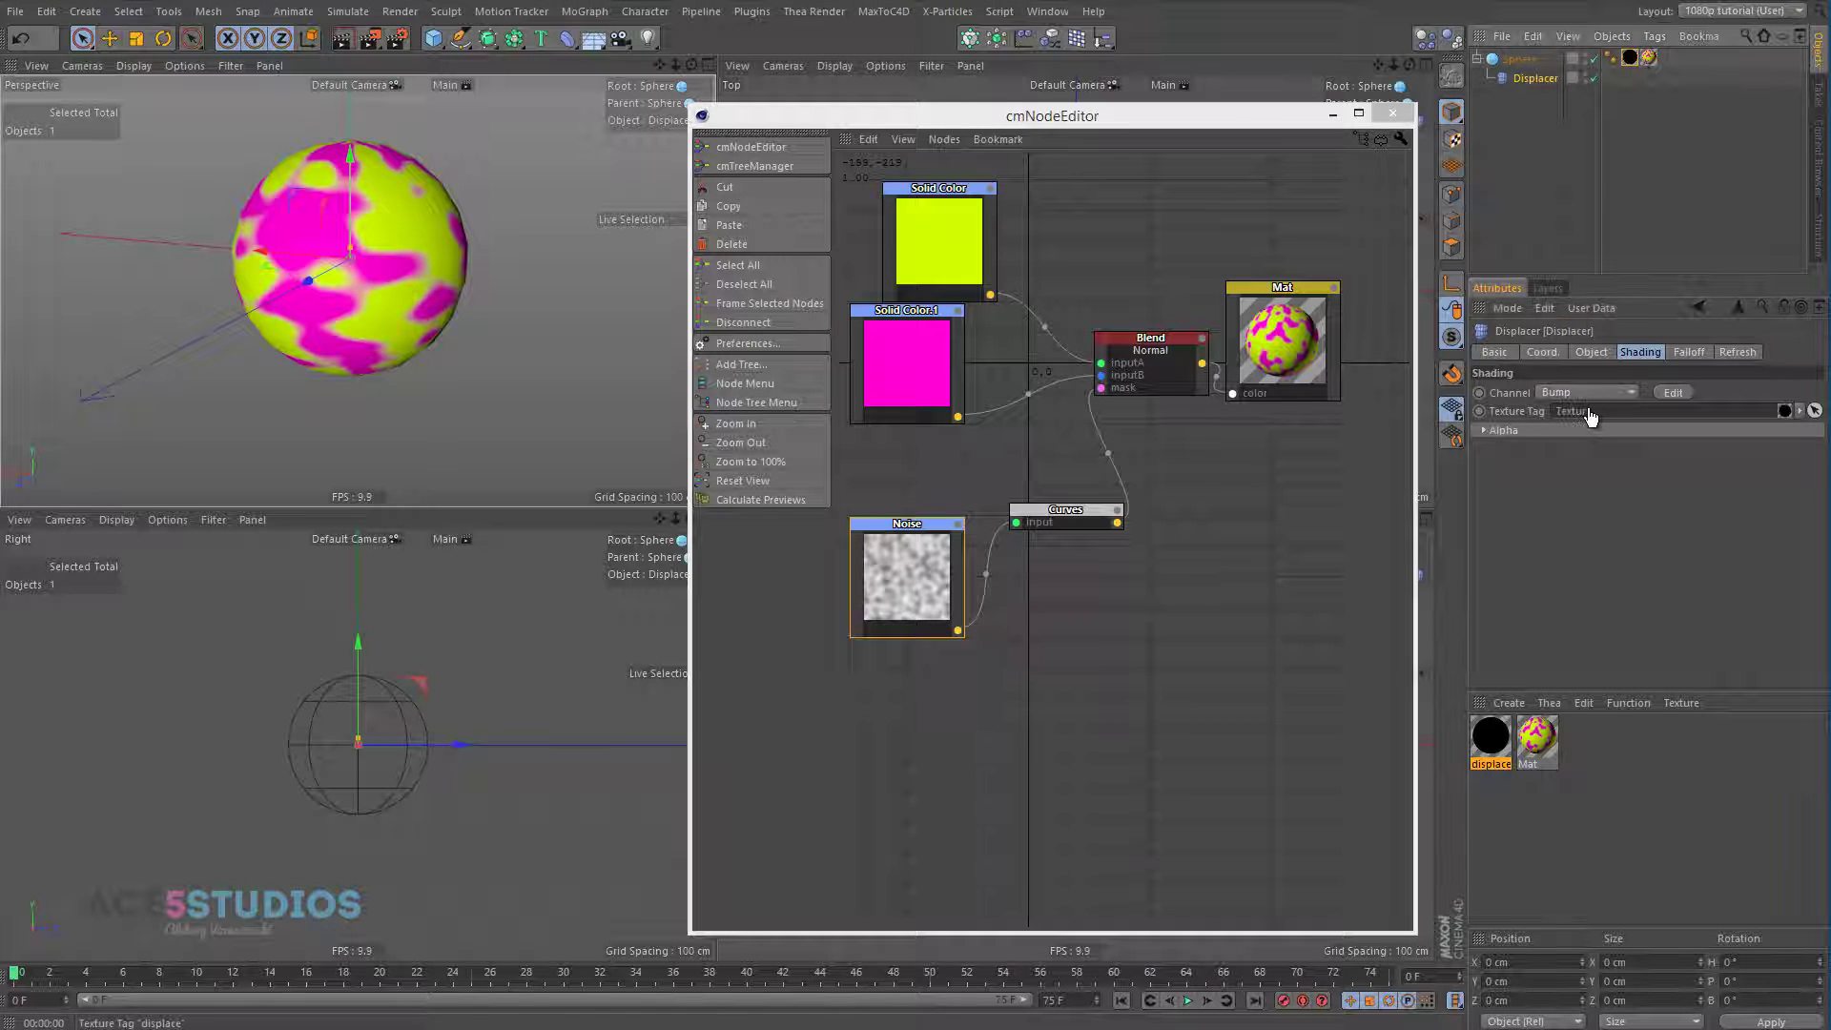
pyautogui.click(1520, 59)
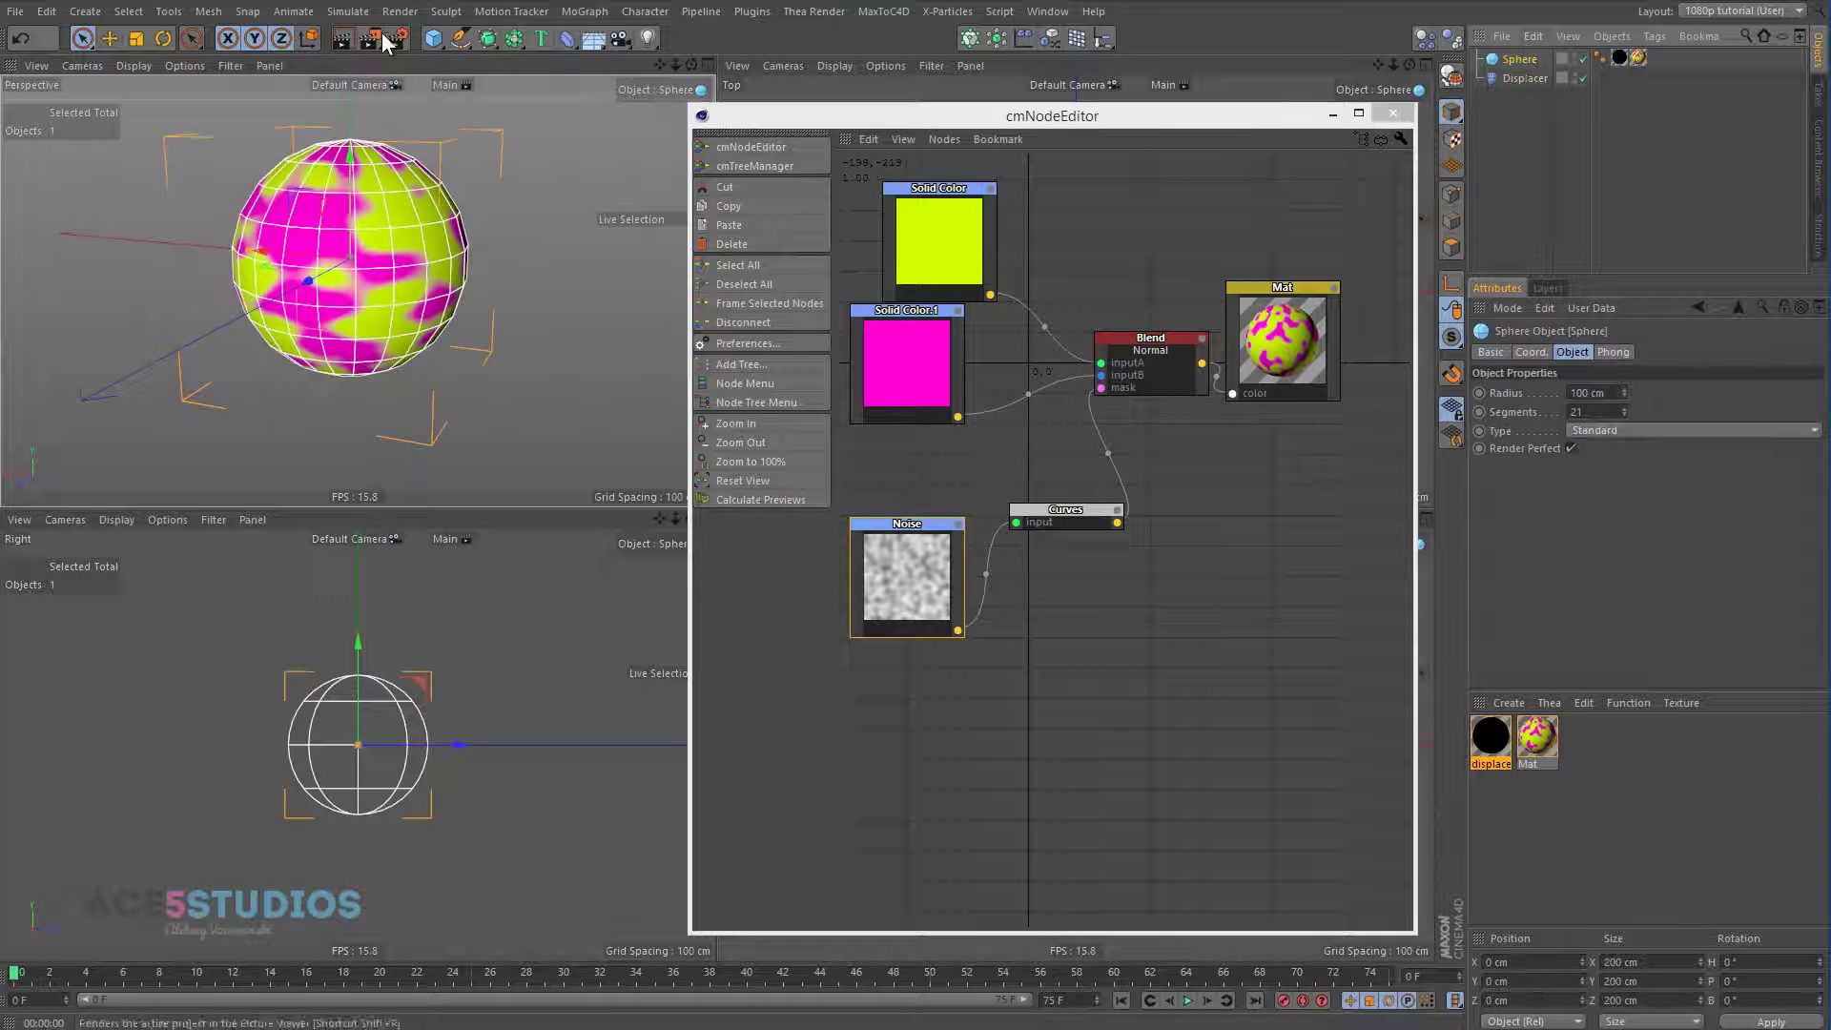
pyautogui.keyDown('alt'); pyautogui.click(491, 40); pyautogui.keyUp('alt')
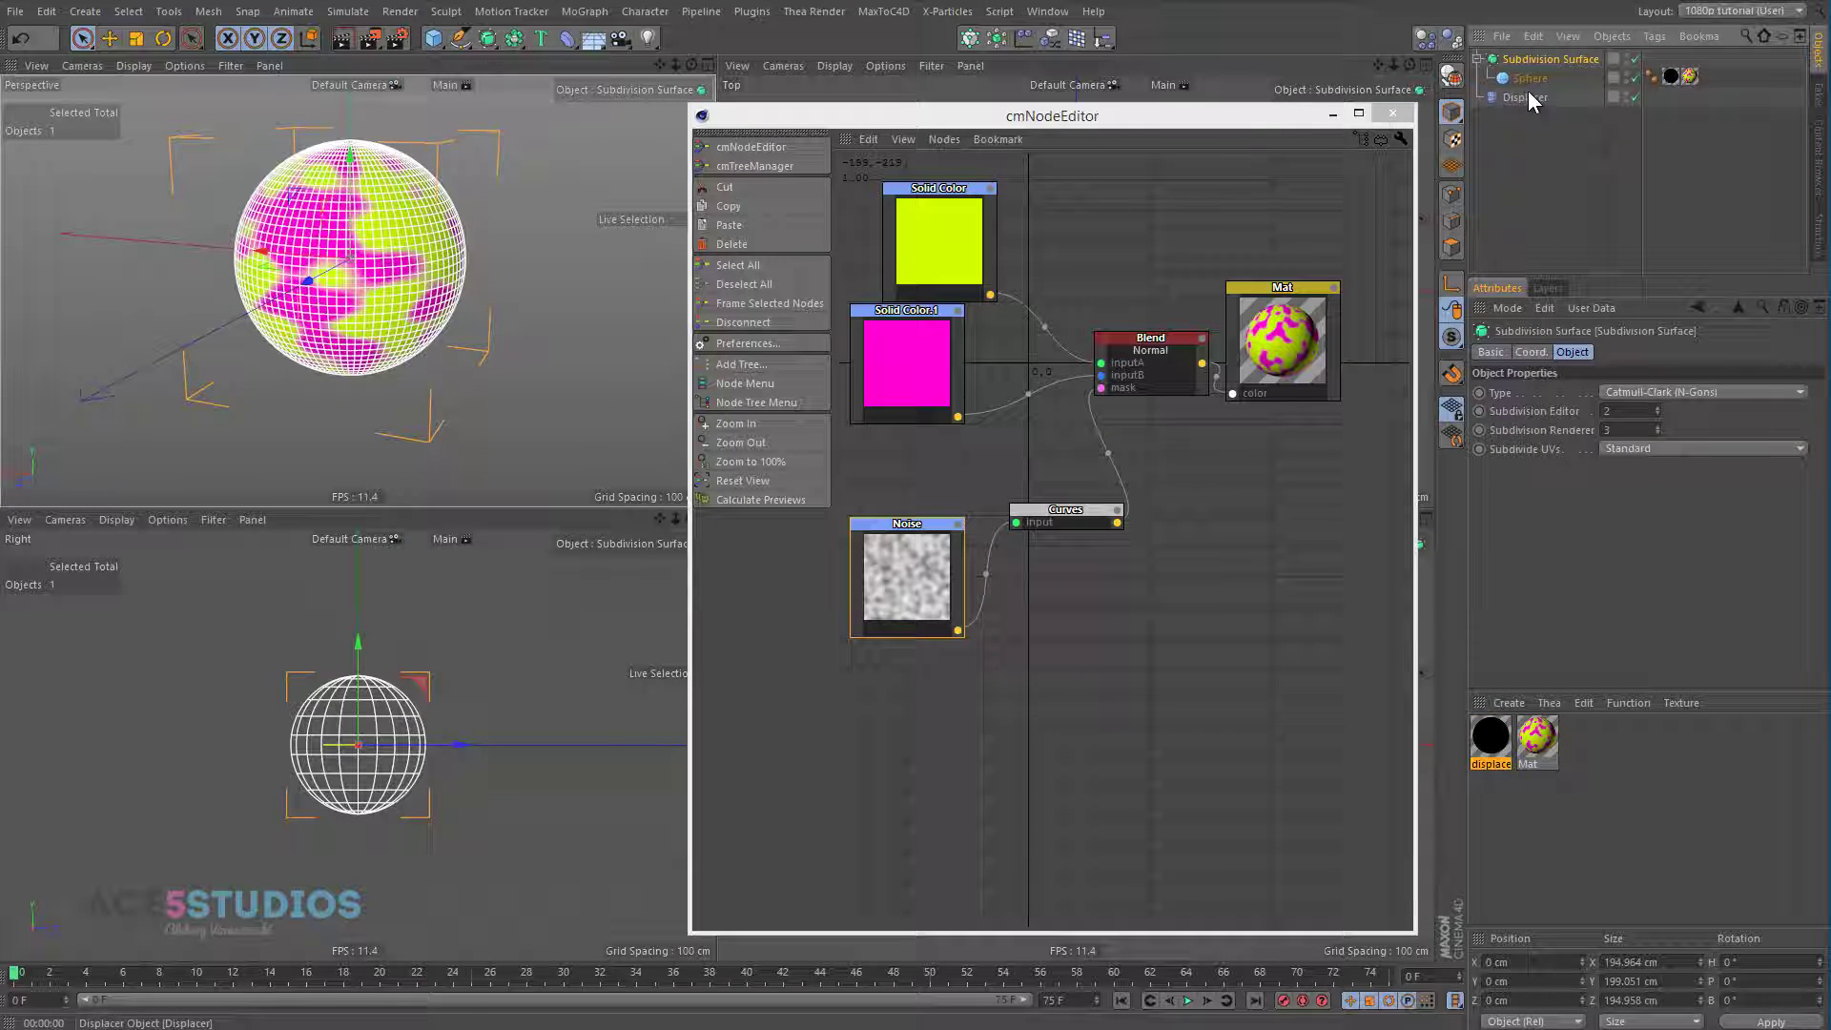
# - Group the Subdivision Surface and Displacer under a new Null with Alt+G
pyautogui.keyDown('ctrl'); pyautogui.click(1526, 96); pyautogui.keyUp('ctrl')
pyautogui.hotkey('alt', 'g')
pyautogui.click(1480, 59)
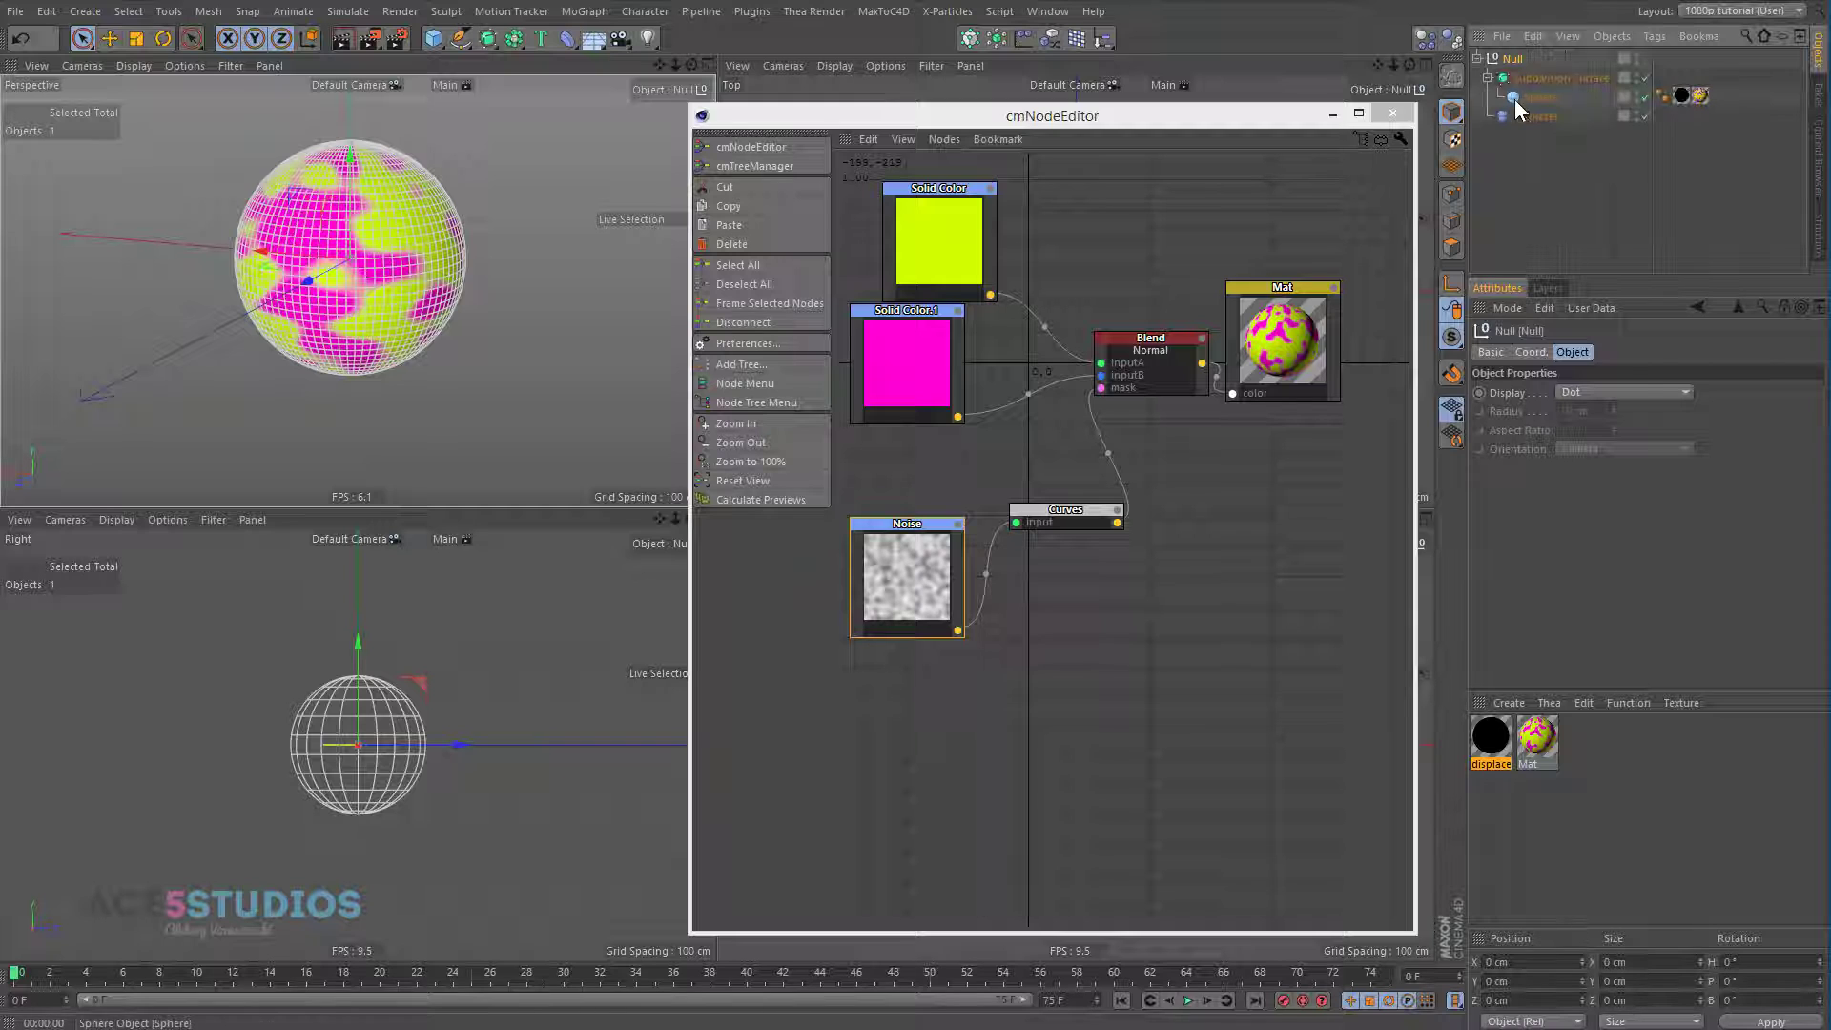
# - Raise the Displacer's Height to 21 cm at 100% Strength
pyautogui.click(1526, 118)
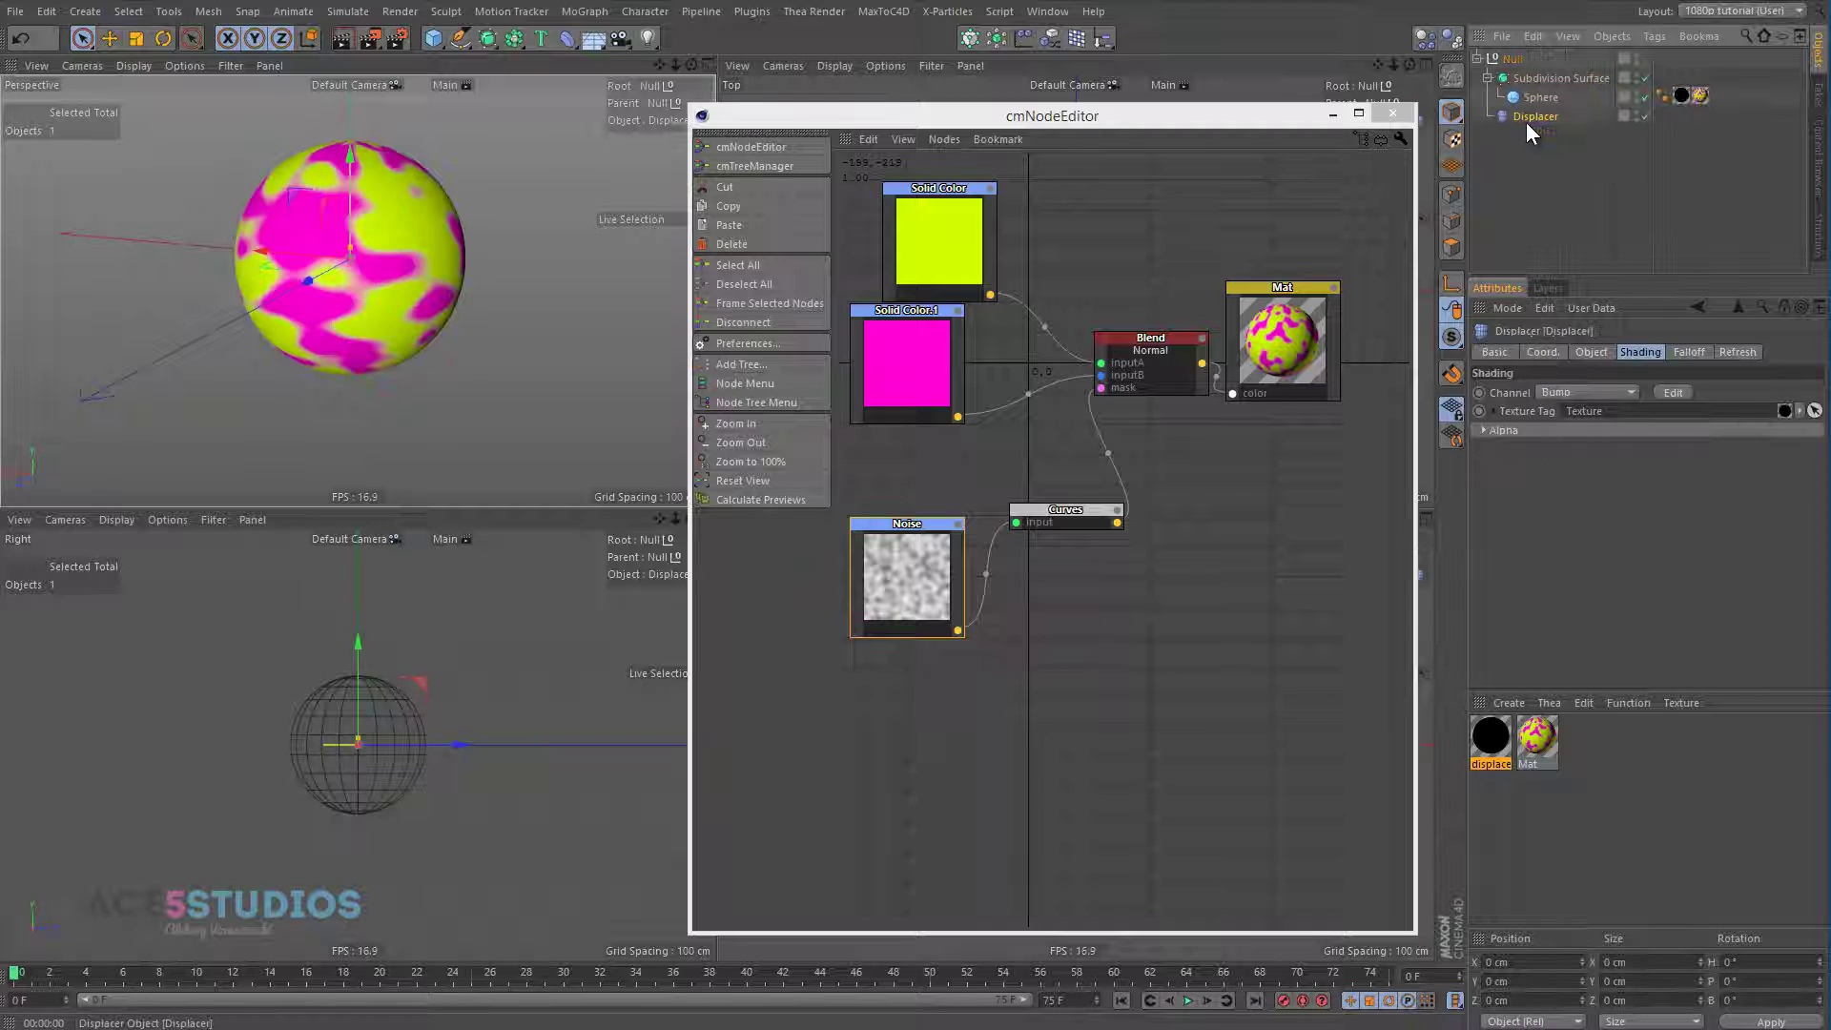
pyautogui.click(1603, 355)
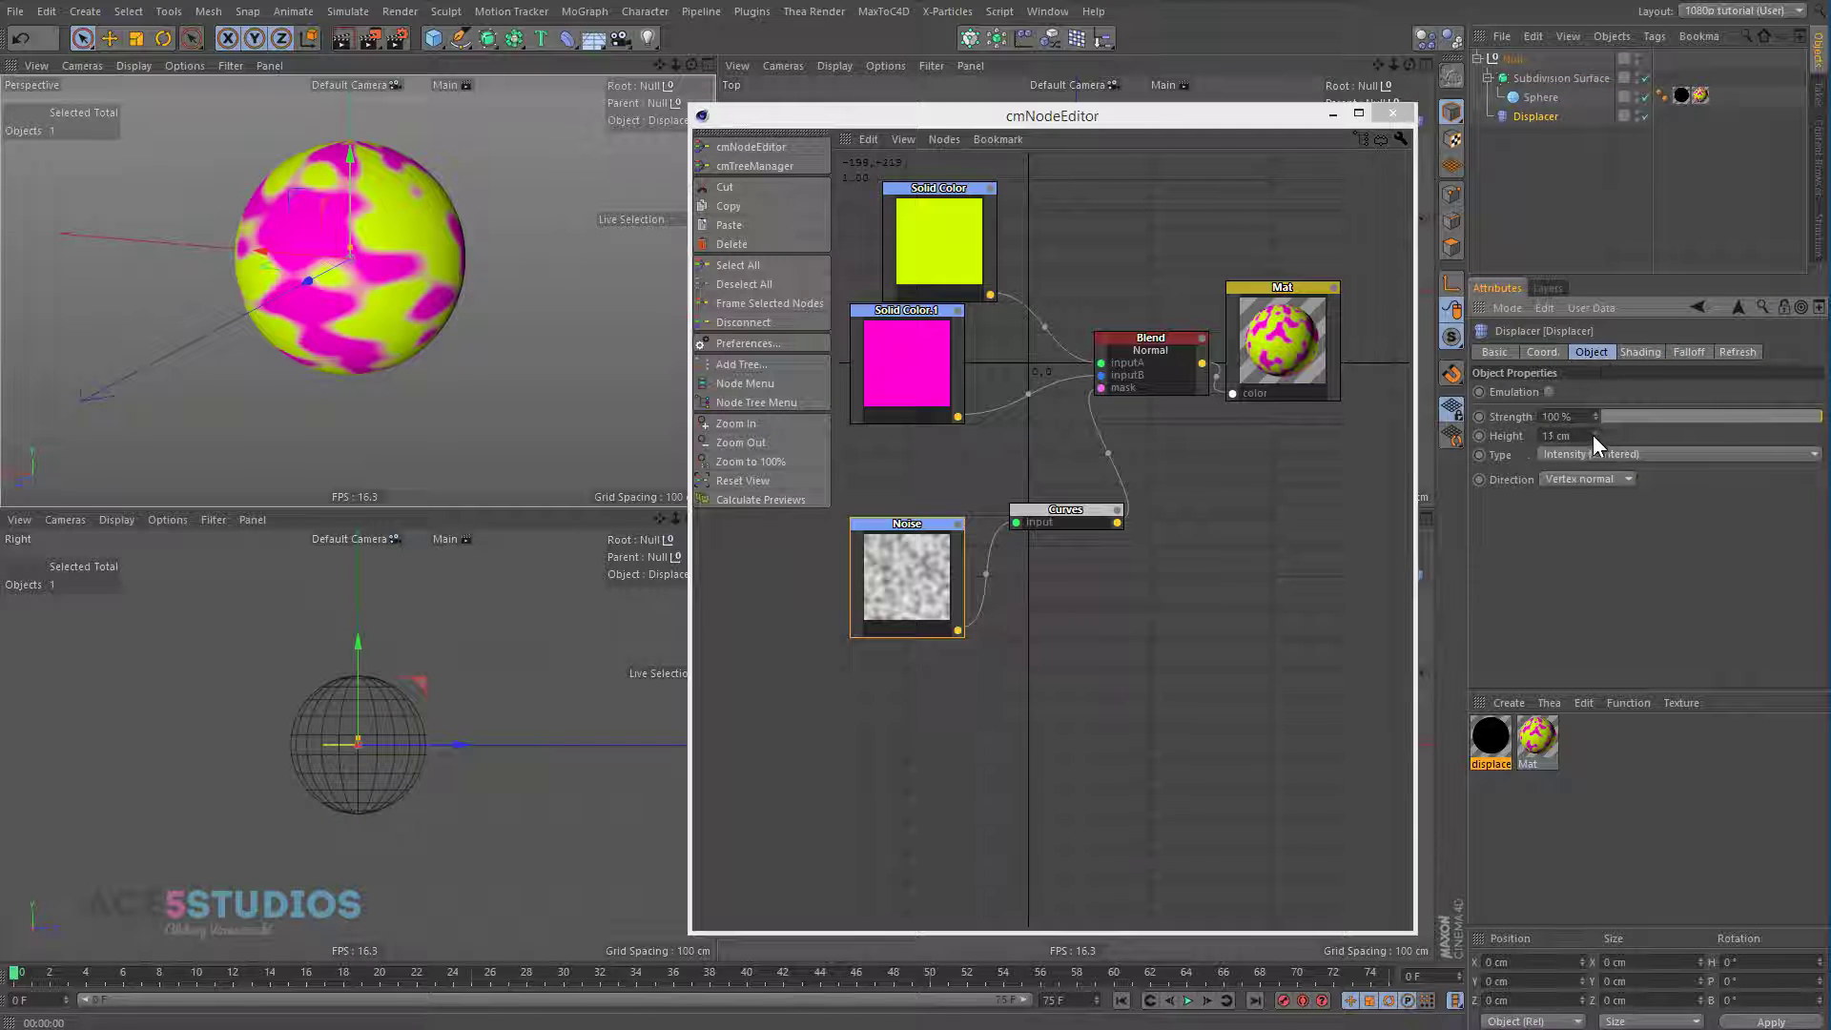
pyautogui.click(1538, 97)
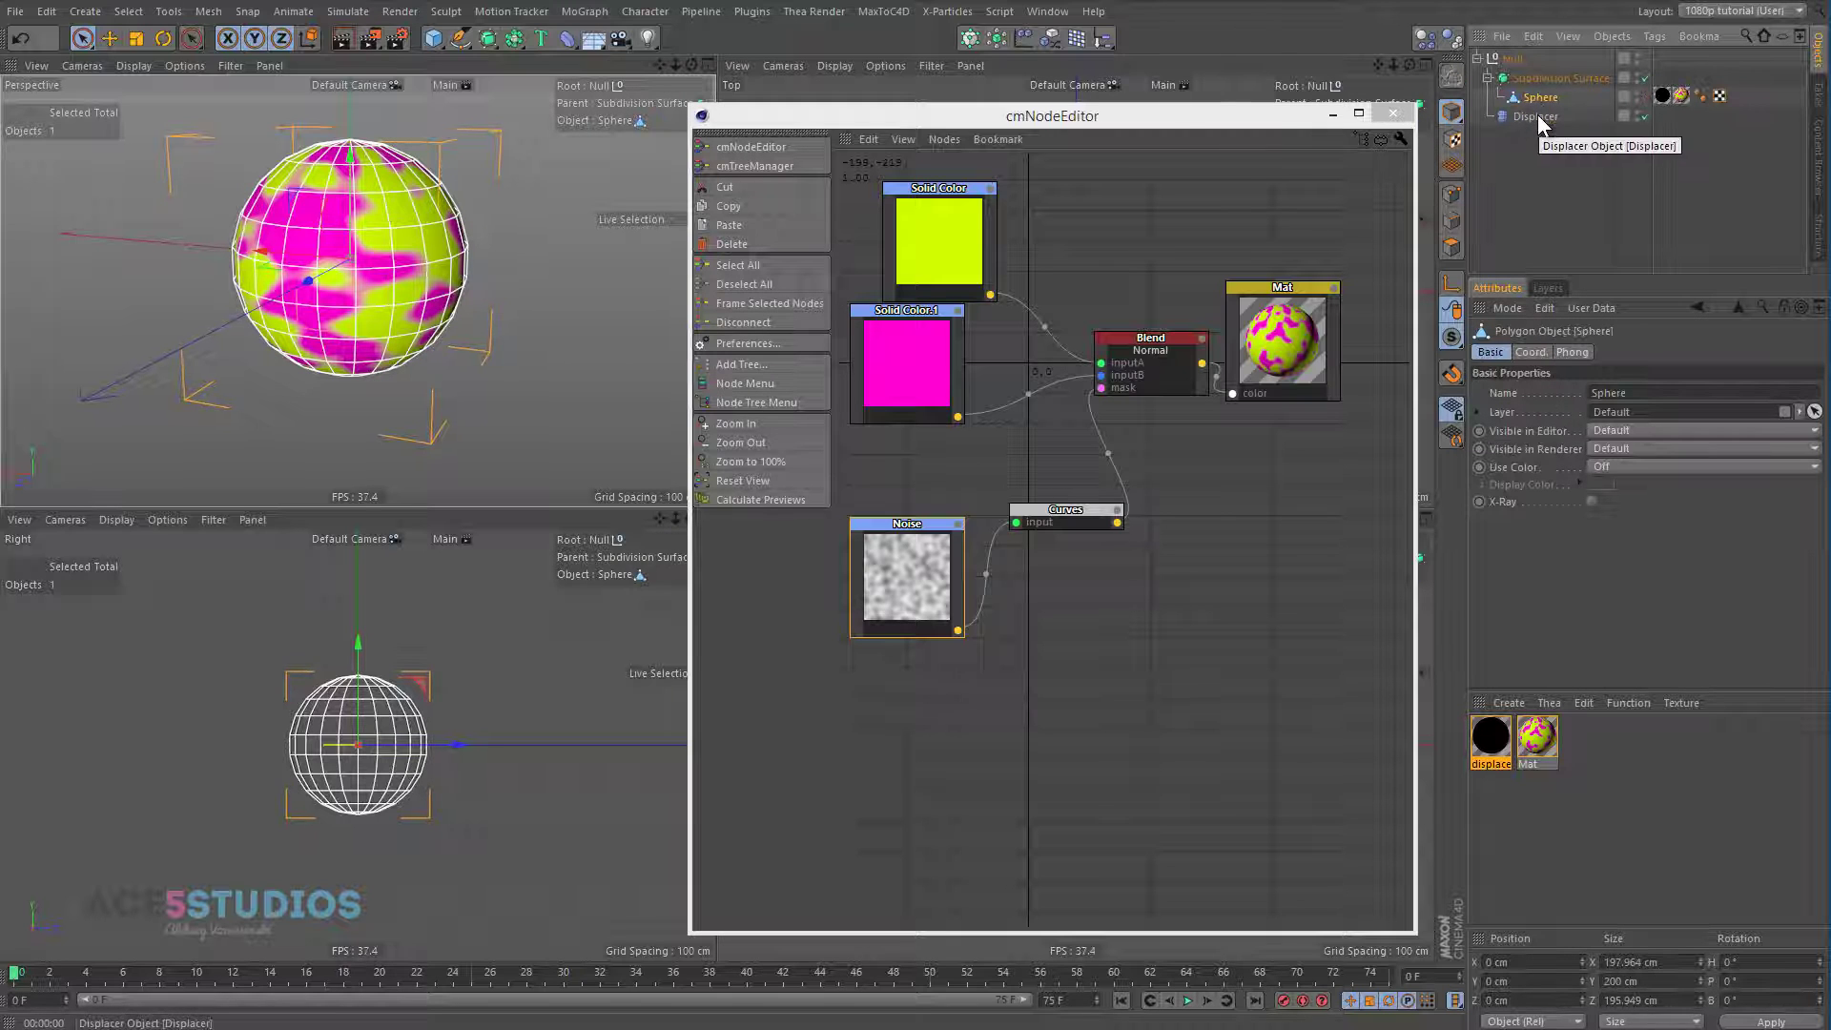
pyautogui.click(1538, 115)
pyautogui.moveTo(1598, 435); pyautogui.dragTo(1597, 432)
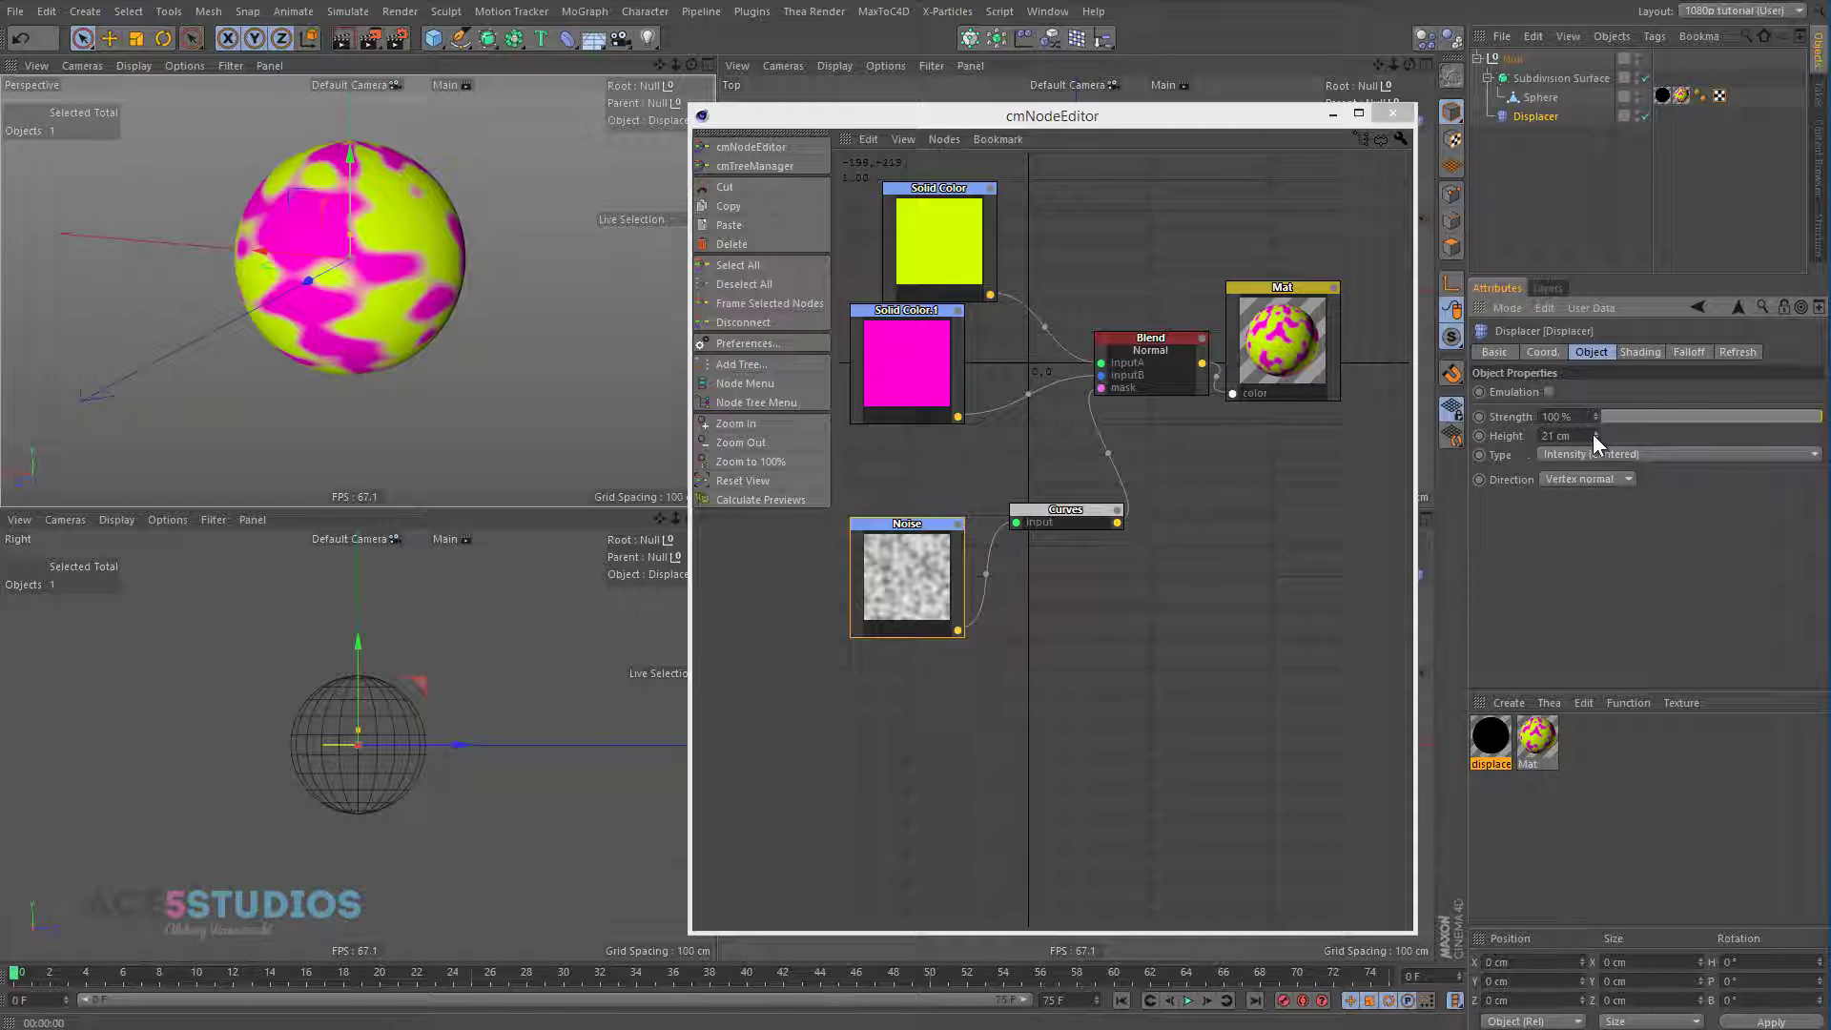
pyautogui.press('Up')
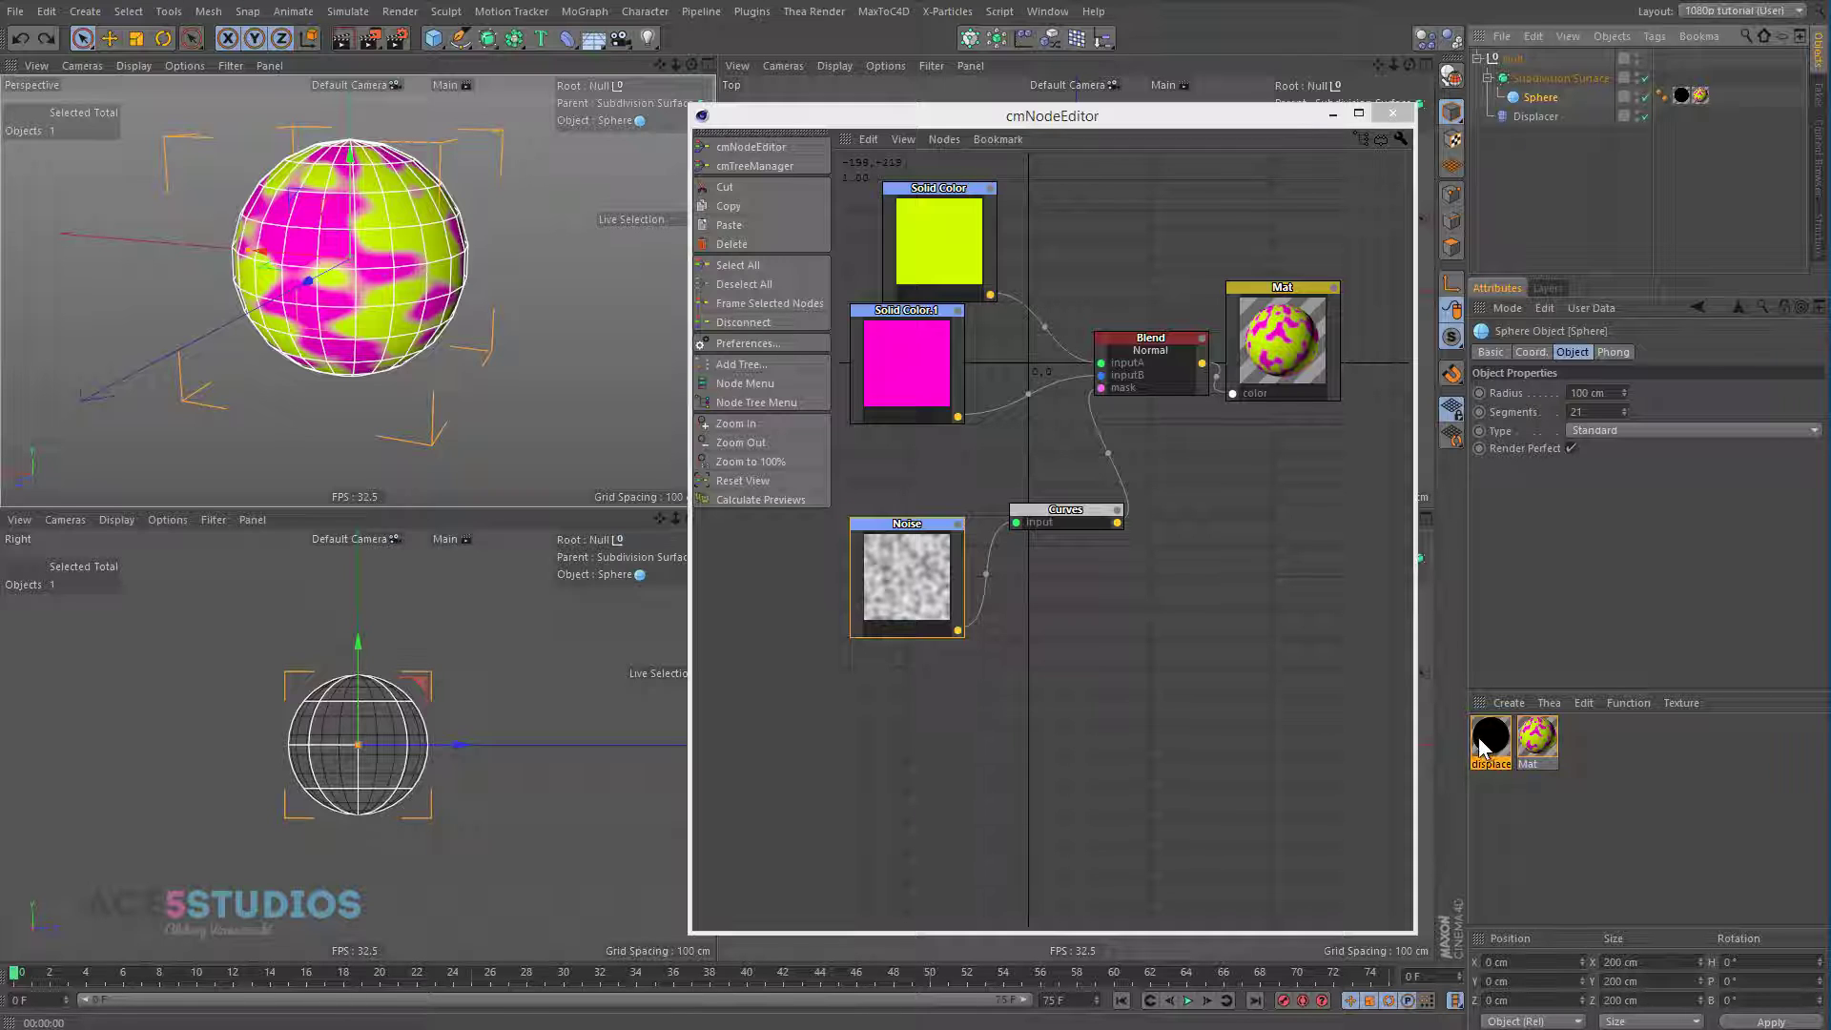
# - Add the displace material as a node in cmNodeEditor and wire Noise into its bump input
pyautogui.moveTo(1482, 748); pyautogui.dragTo(1253, 541)
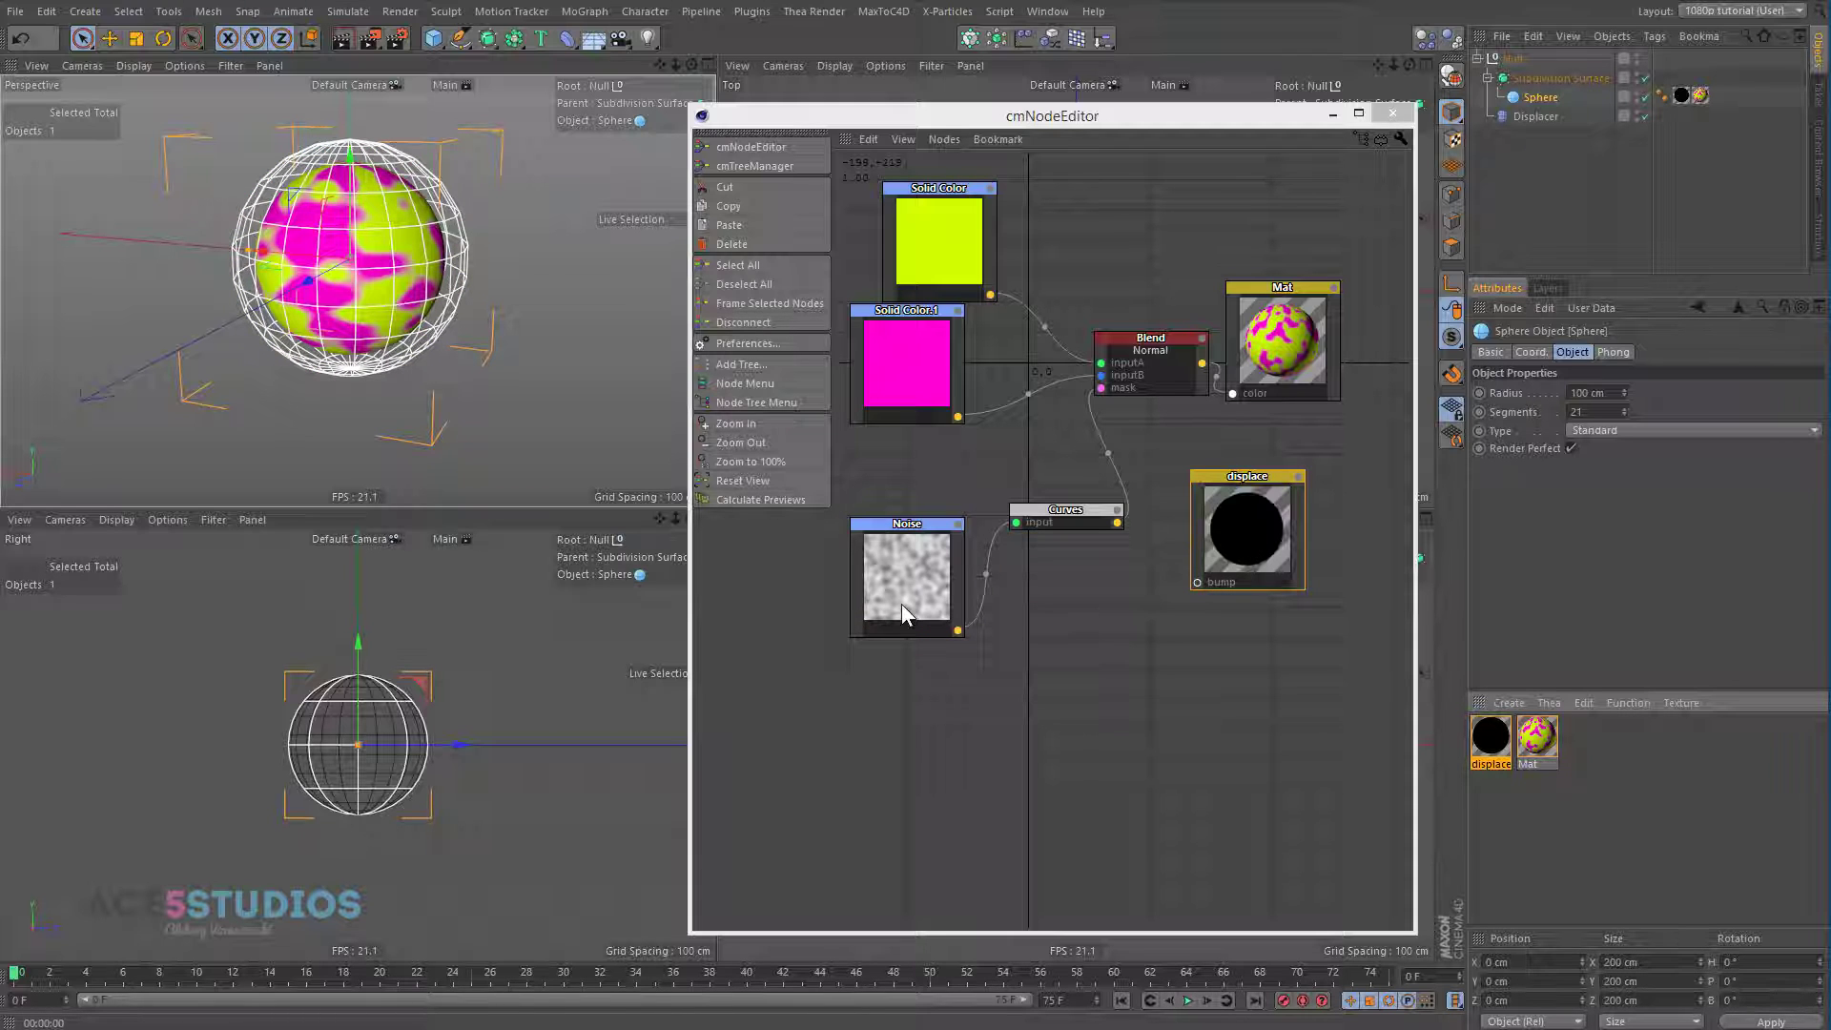
pyautogui.moveTo(959, 630); pyautogui.dragTo(1198, 582)
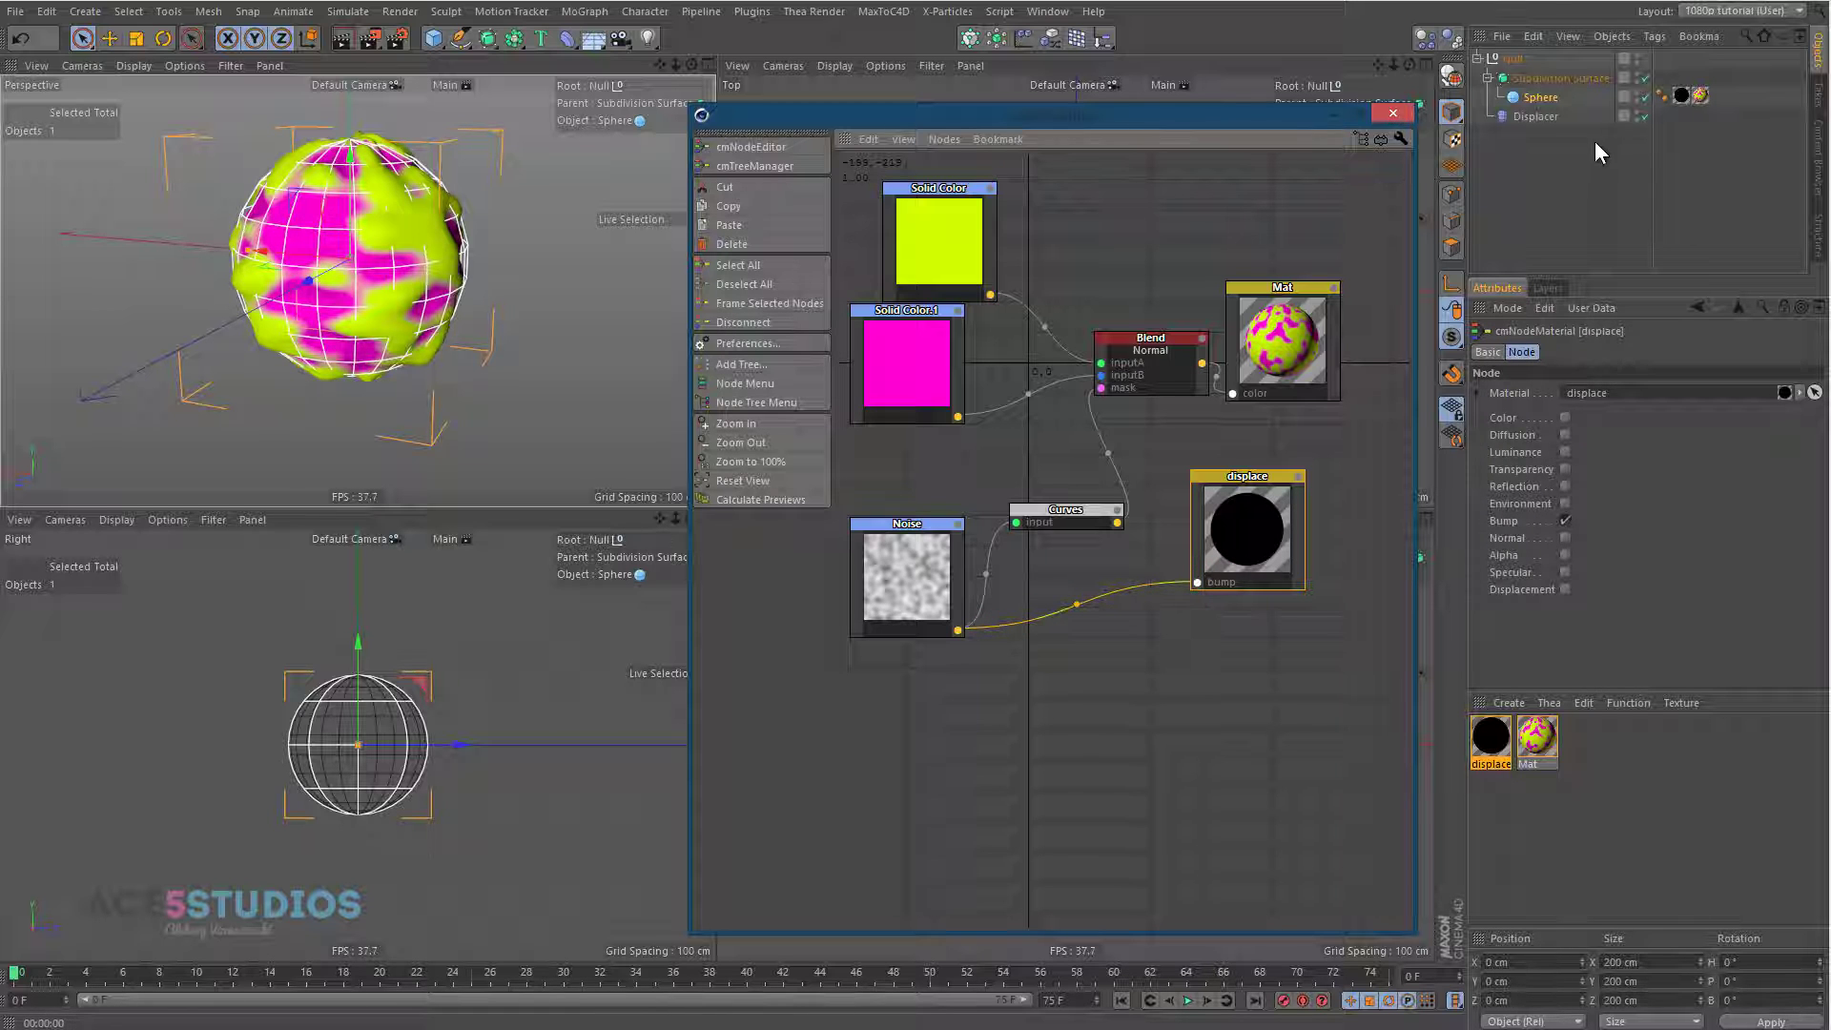
pyautogui.click(1549, 114)
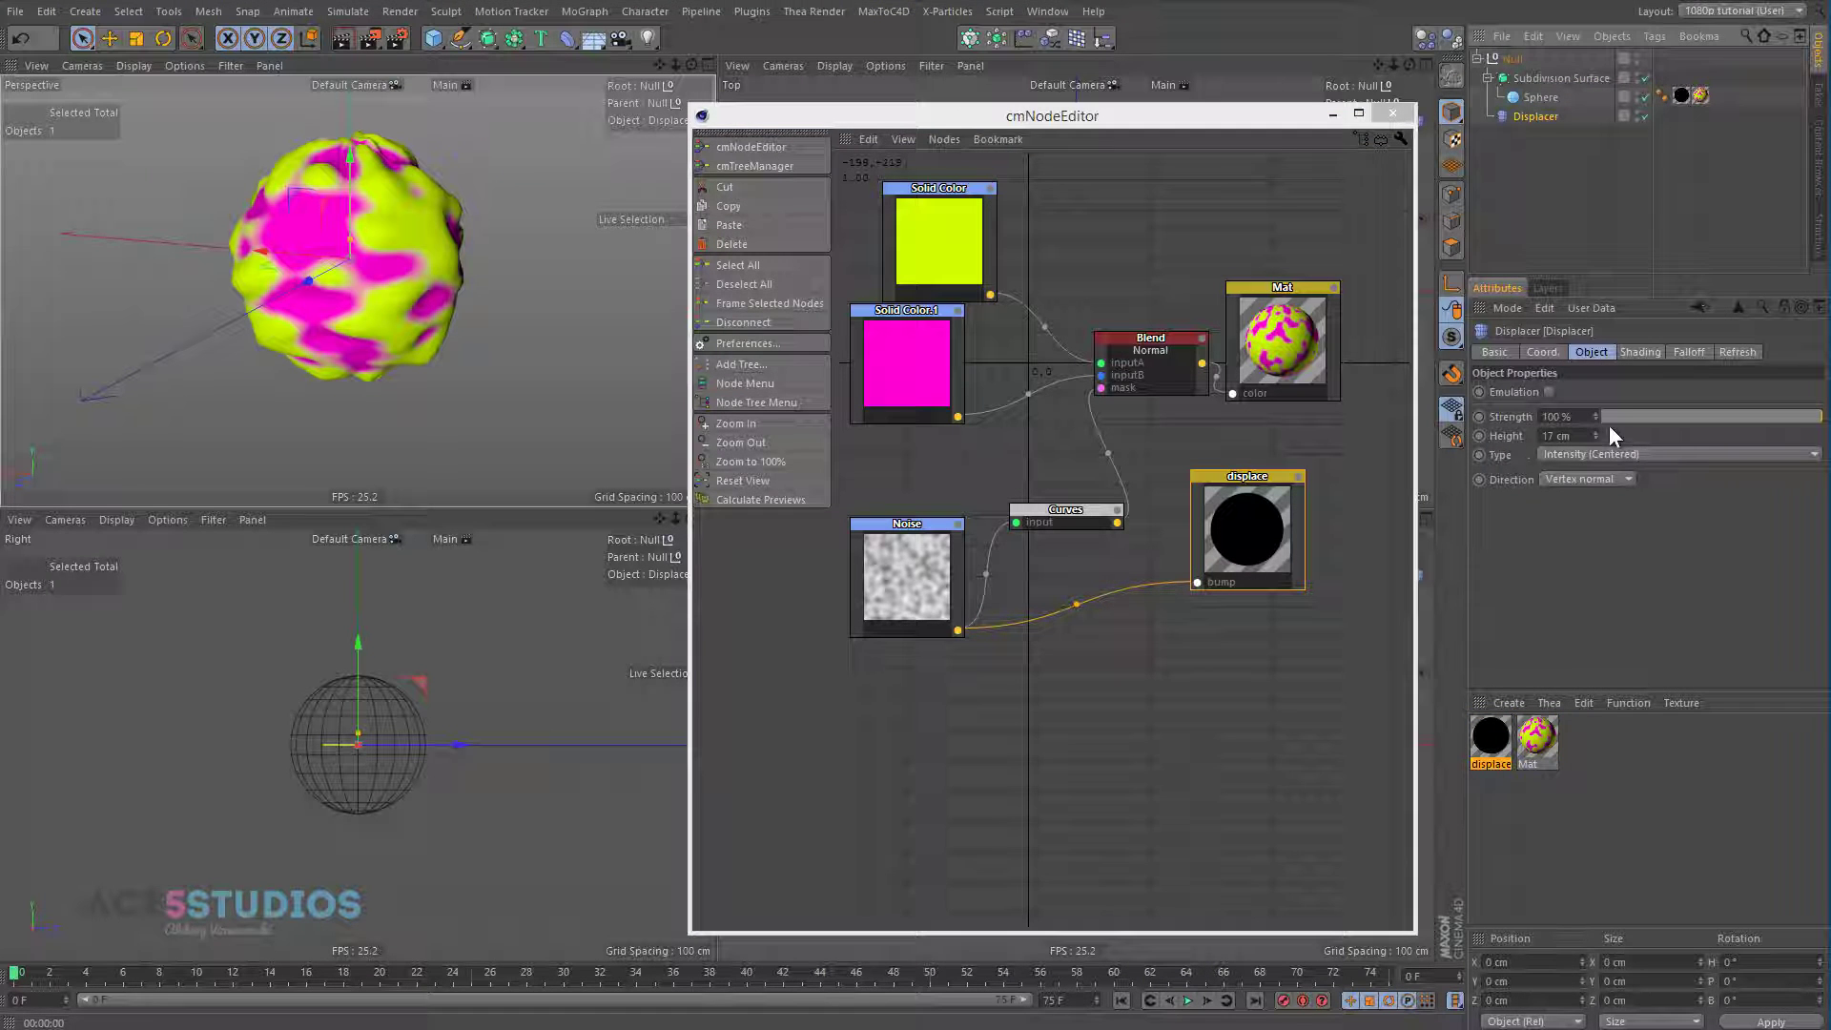
# - Raise the Displacer height to 95 cm and switch the Noise shader pattern to Voronoi 1
pyautogui.moveTo(1597, 438)
pyautogui.mouseDown()
pyautogui.moveTo(1605, 398)
pyautogui.moveTo(1597, 443)
pyautogui.moveTo(1593, 427)
pyautogui.mouseUp()
pyautogui.click(892, 565)
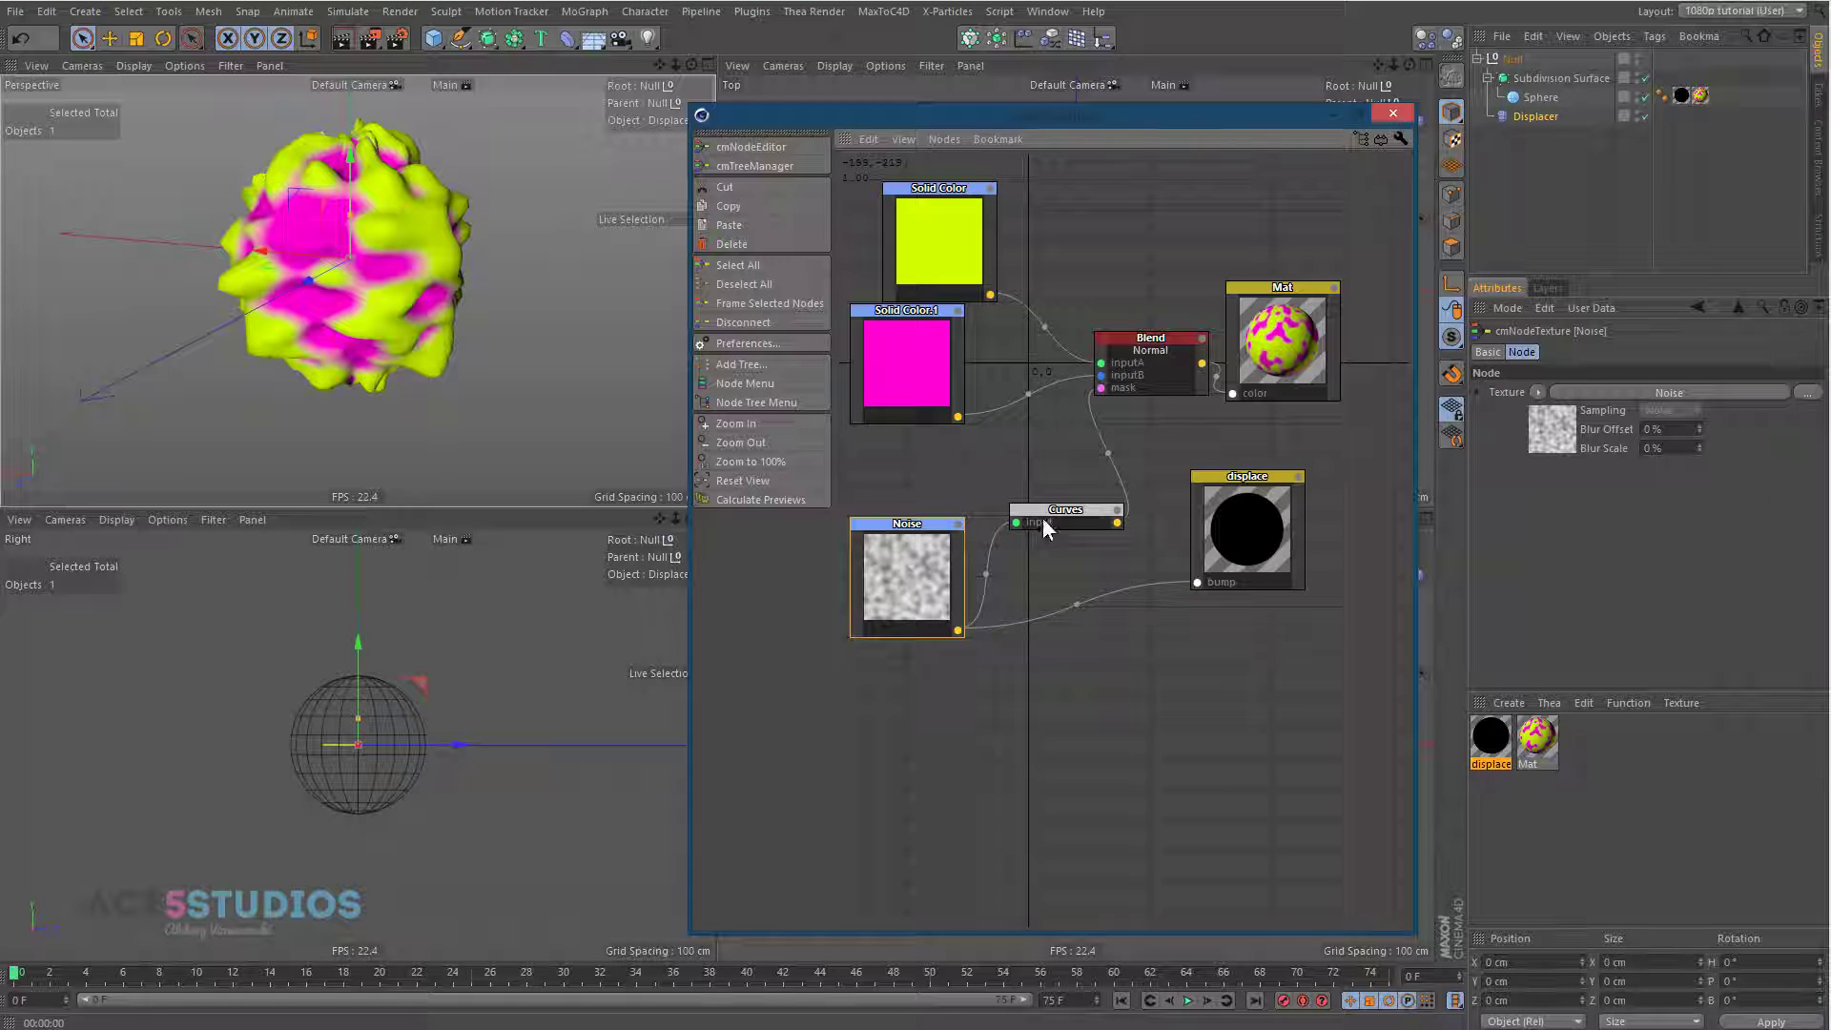
pyautogui.click(1555, 417)
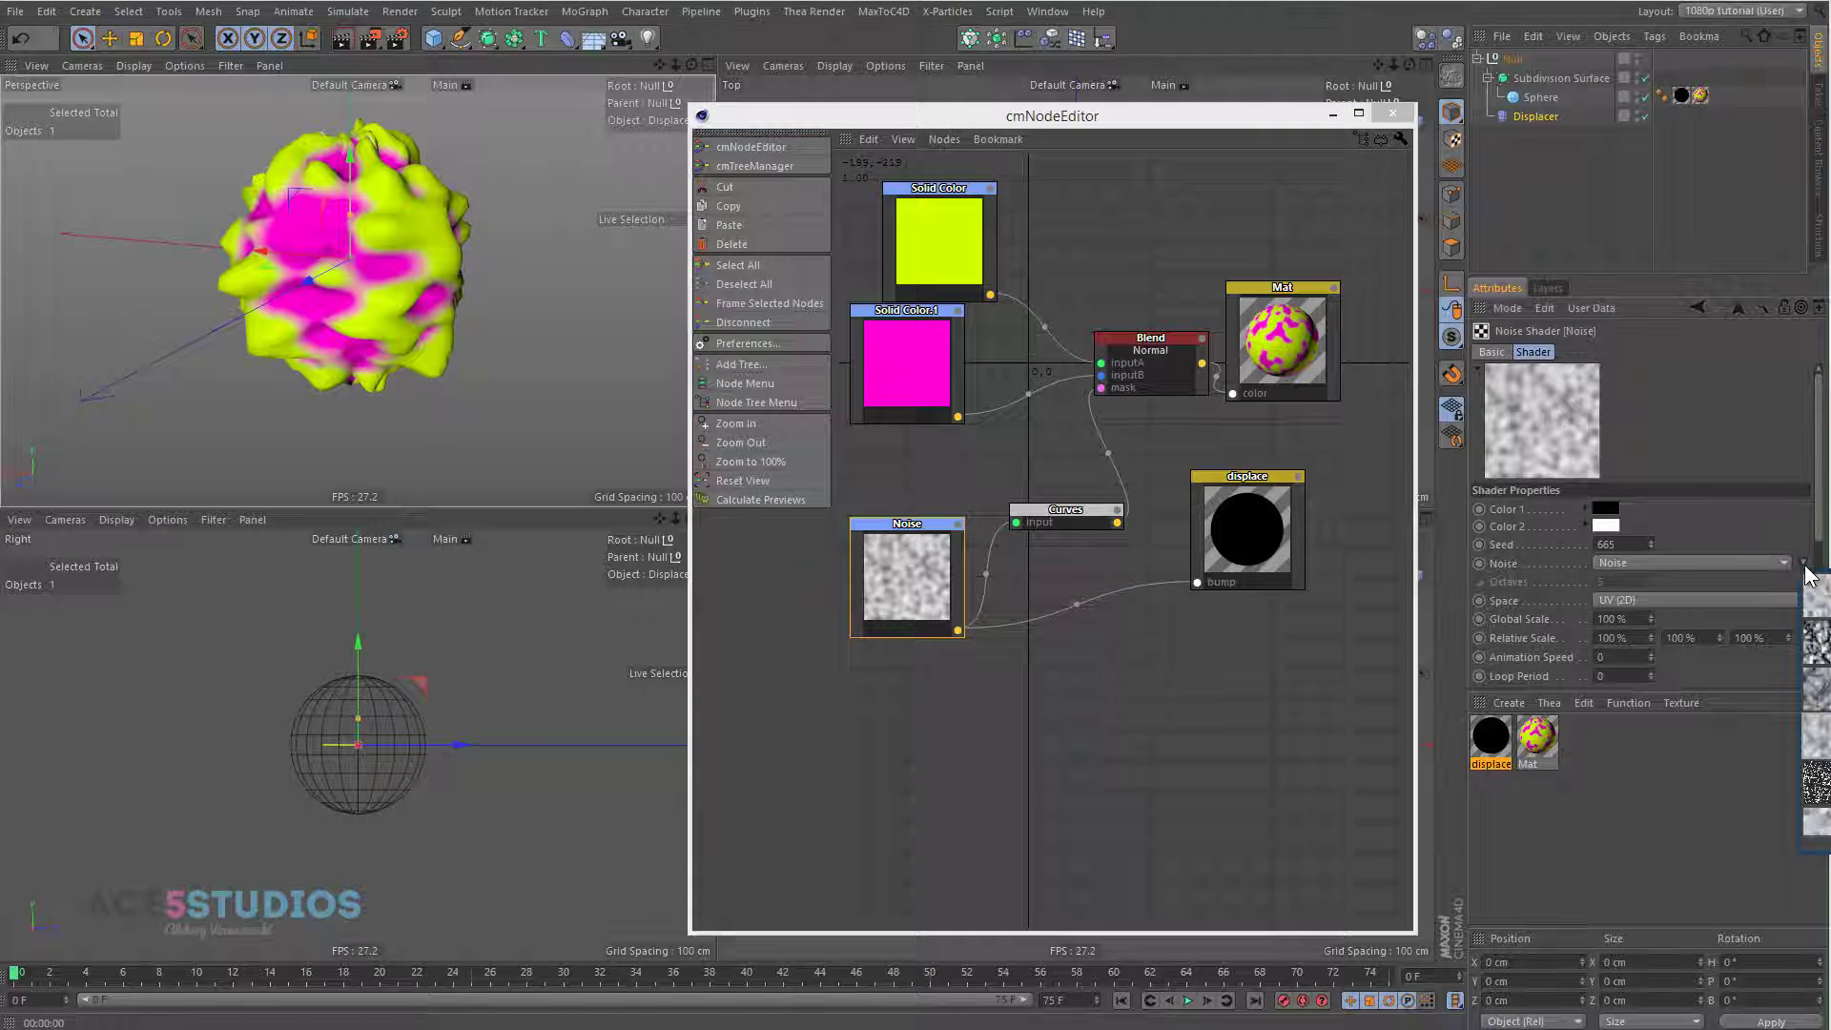
pyautogui.click(1818, 844)
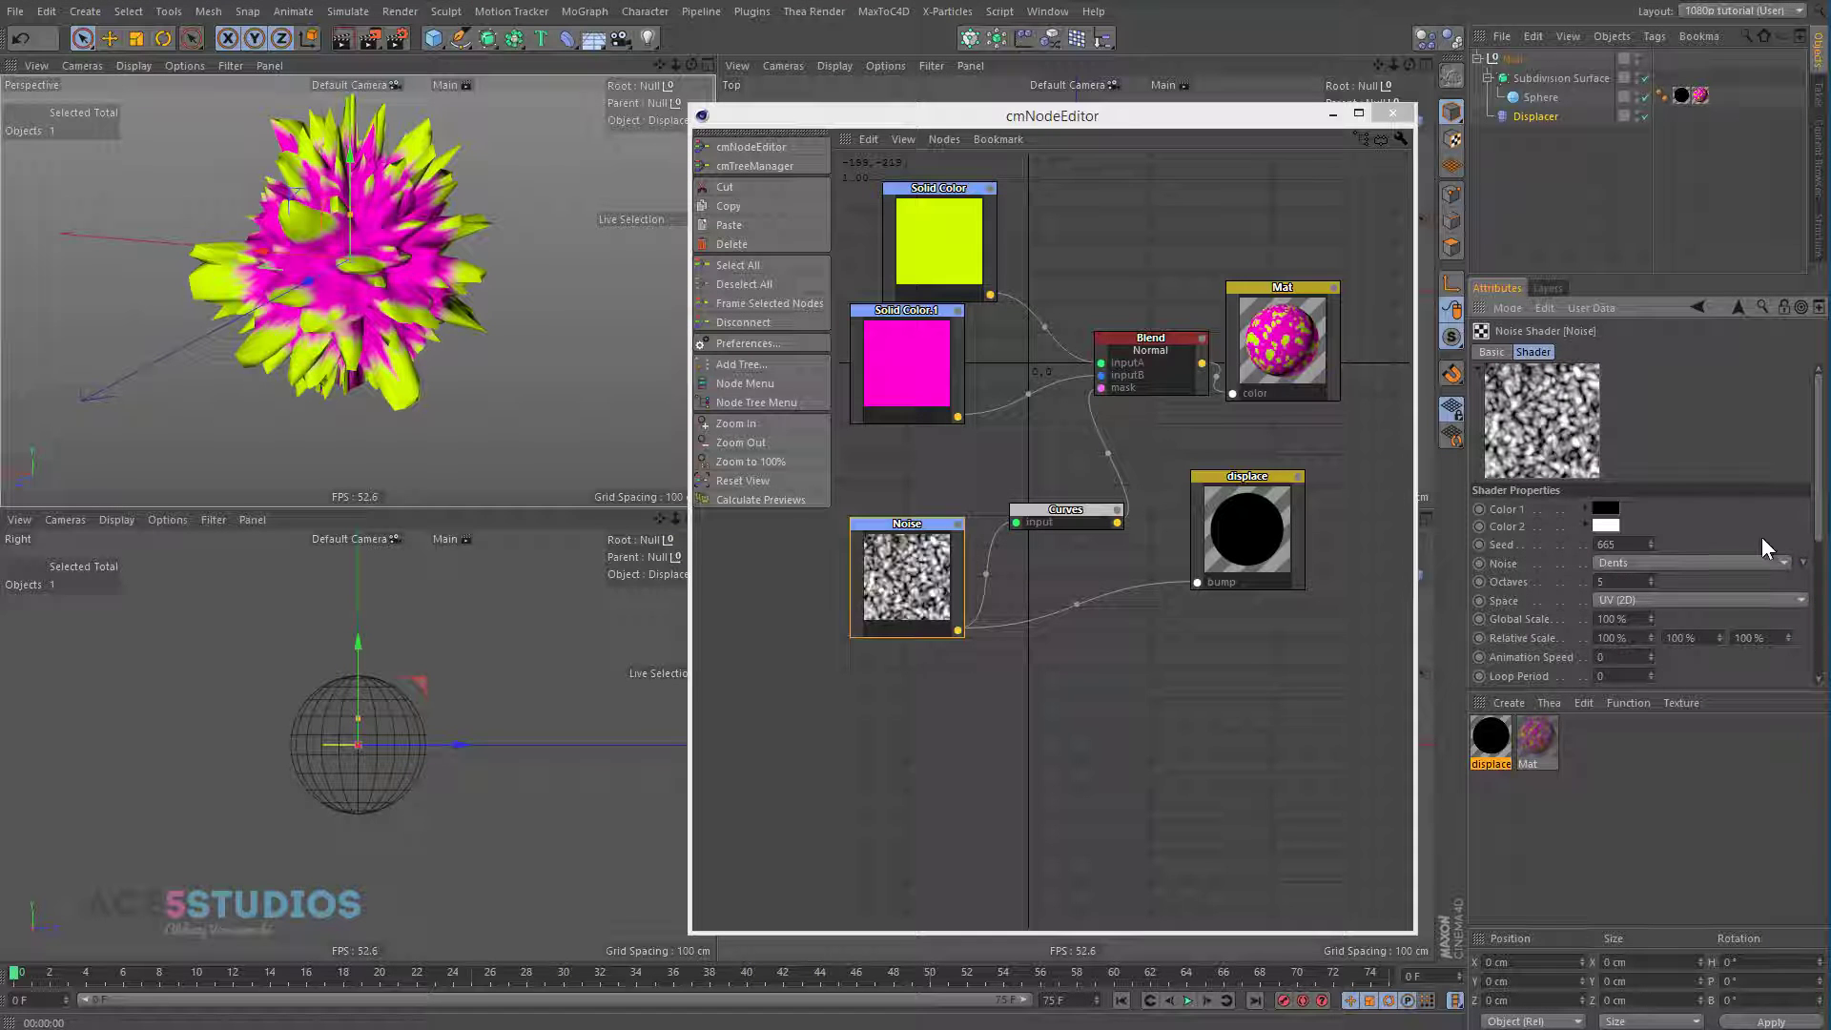
pyautogui.click(1810, 564)
pyautogui.click(1817, 841)
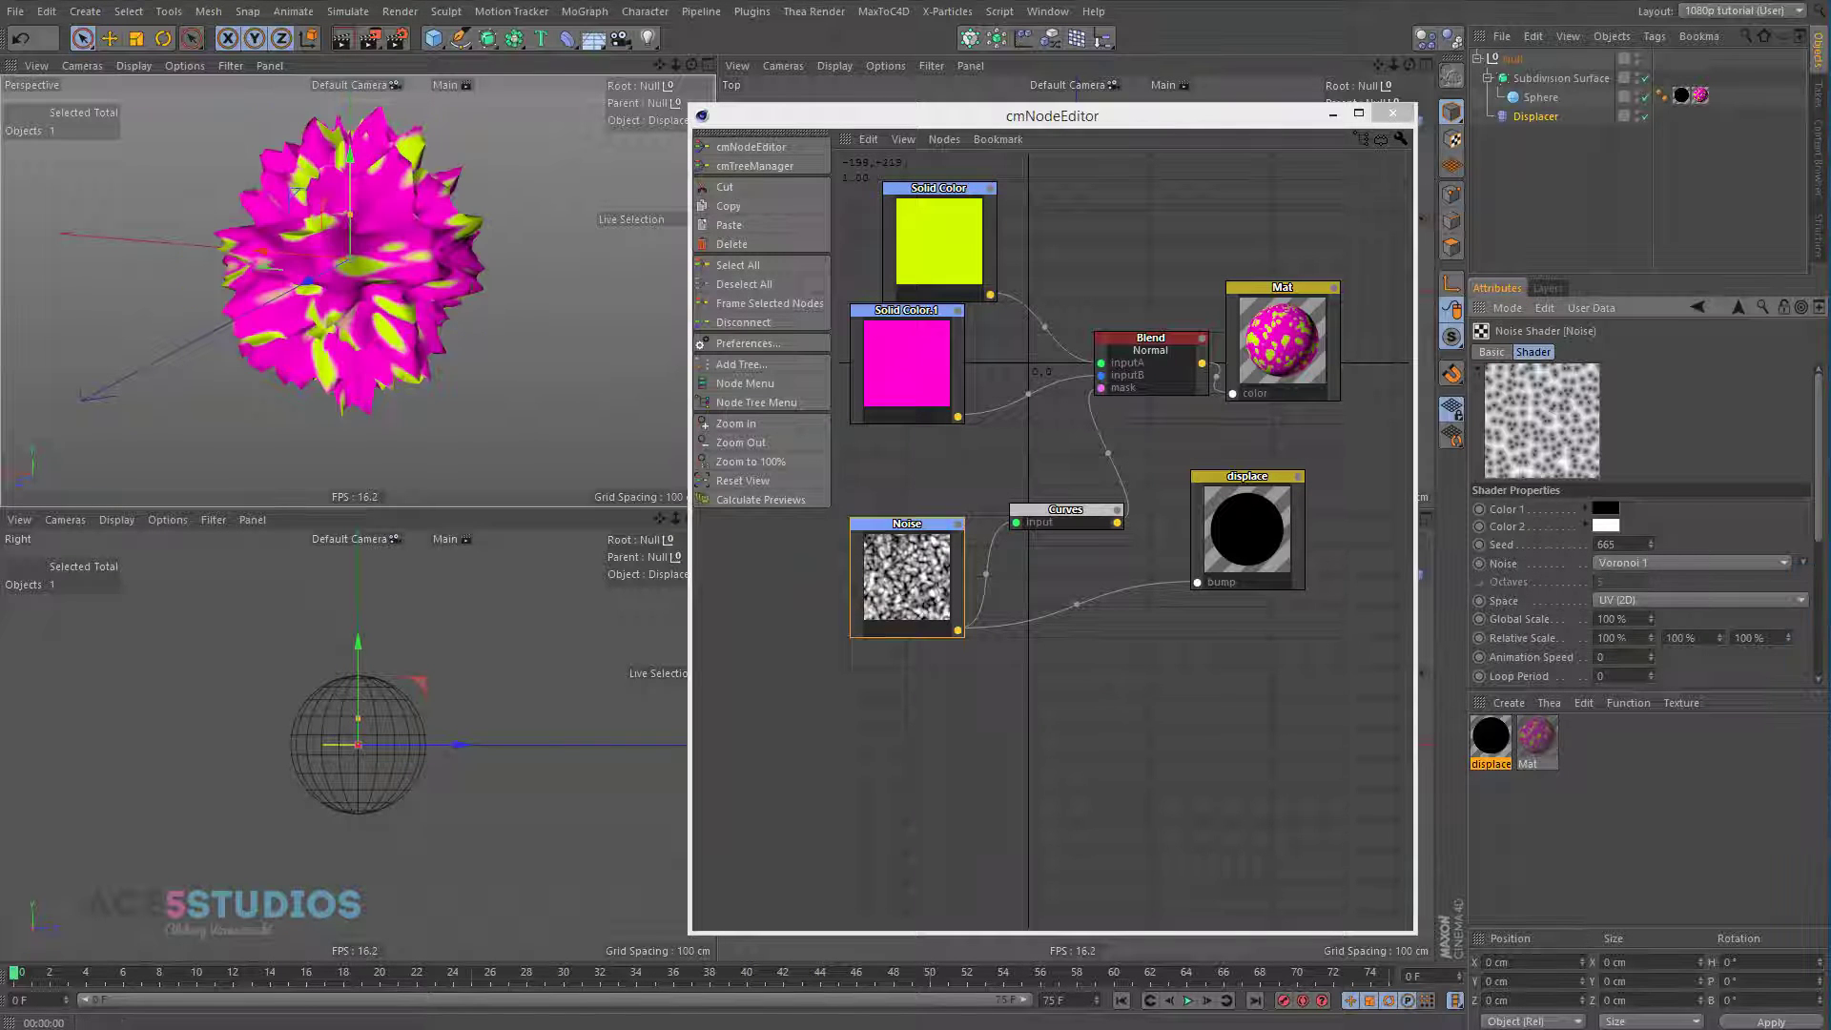
pyautogui.keyDown('alt'); pyautogui.moveTo(511, 347); pyautogui.dragTo(549, 269); pyautogui.keyUp('alt')
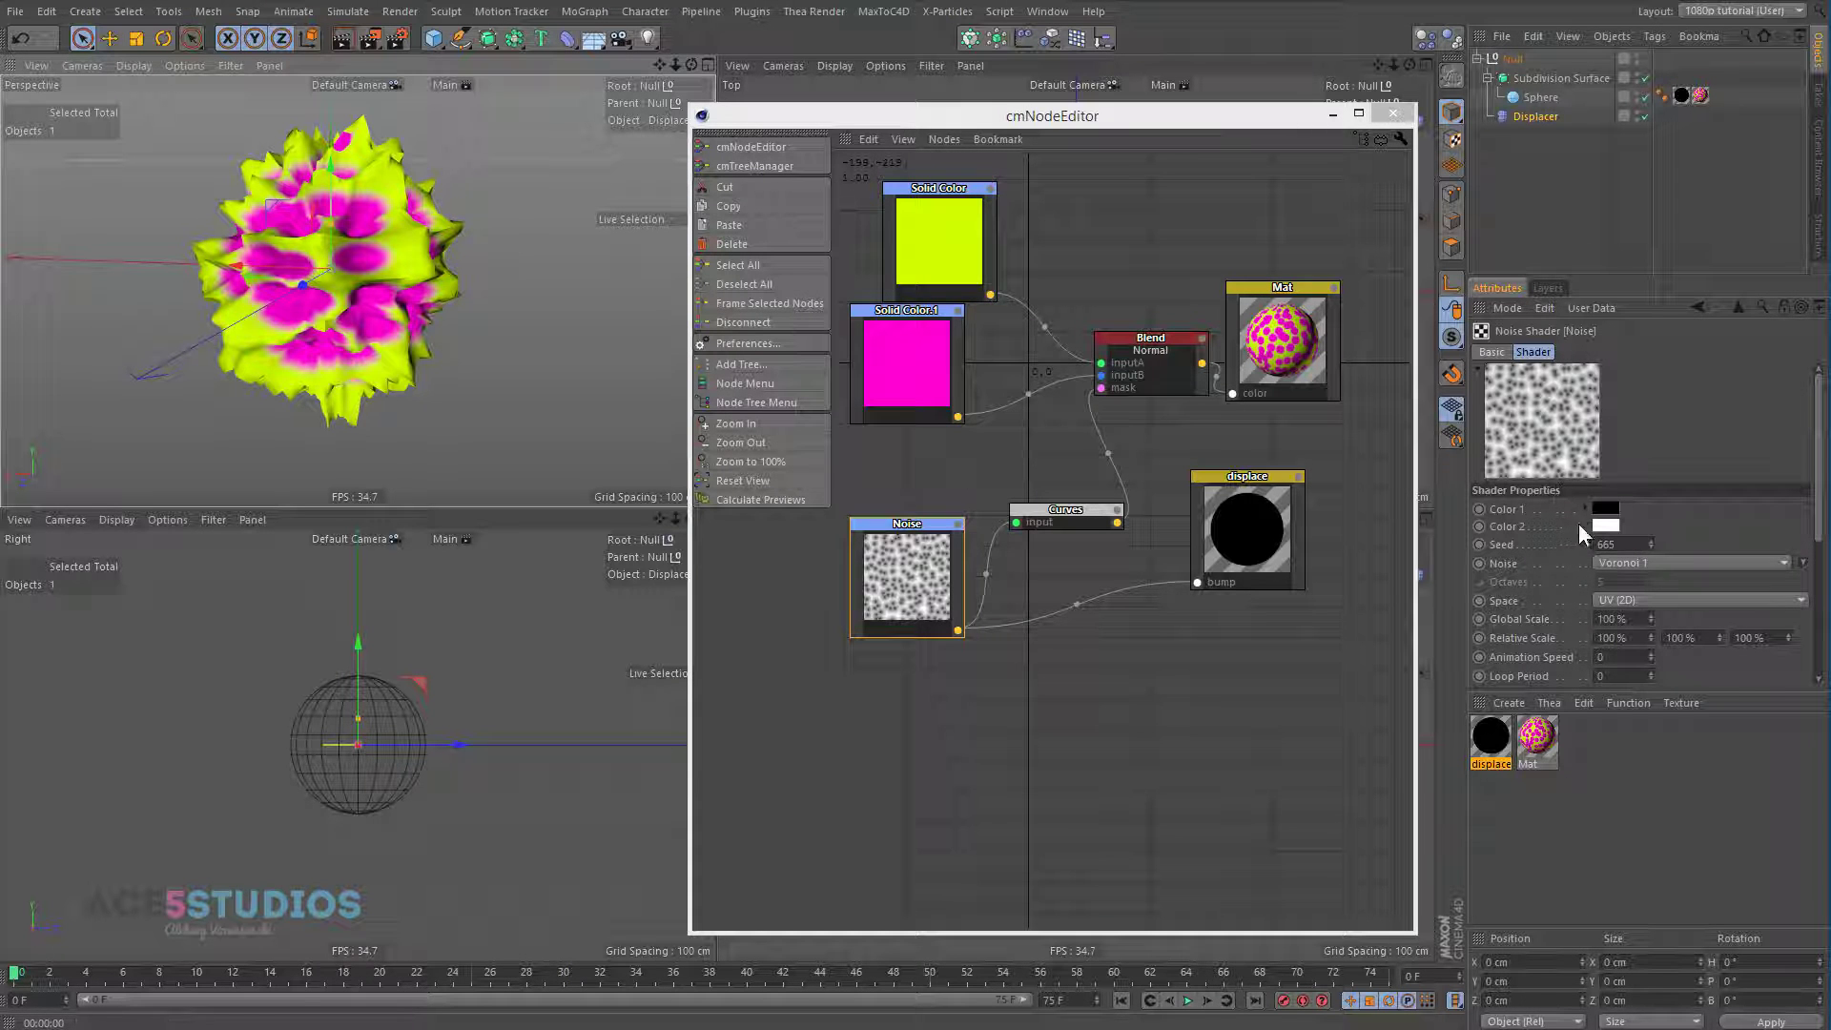
# - Set the Noise shader's Global Scale to 20%
pyautogui.doubleClick(1621, 619)
pyautogui.write('20')
pyautogui.press('Return')
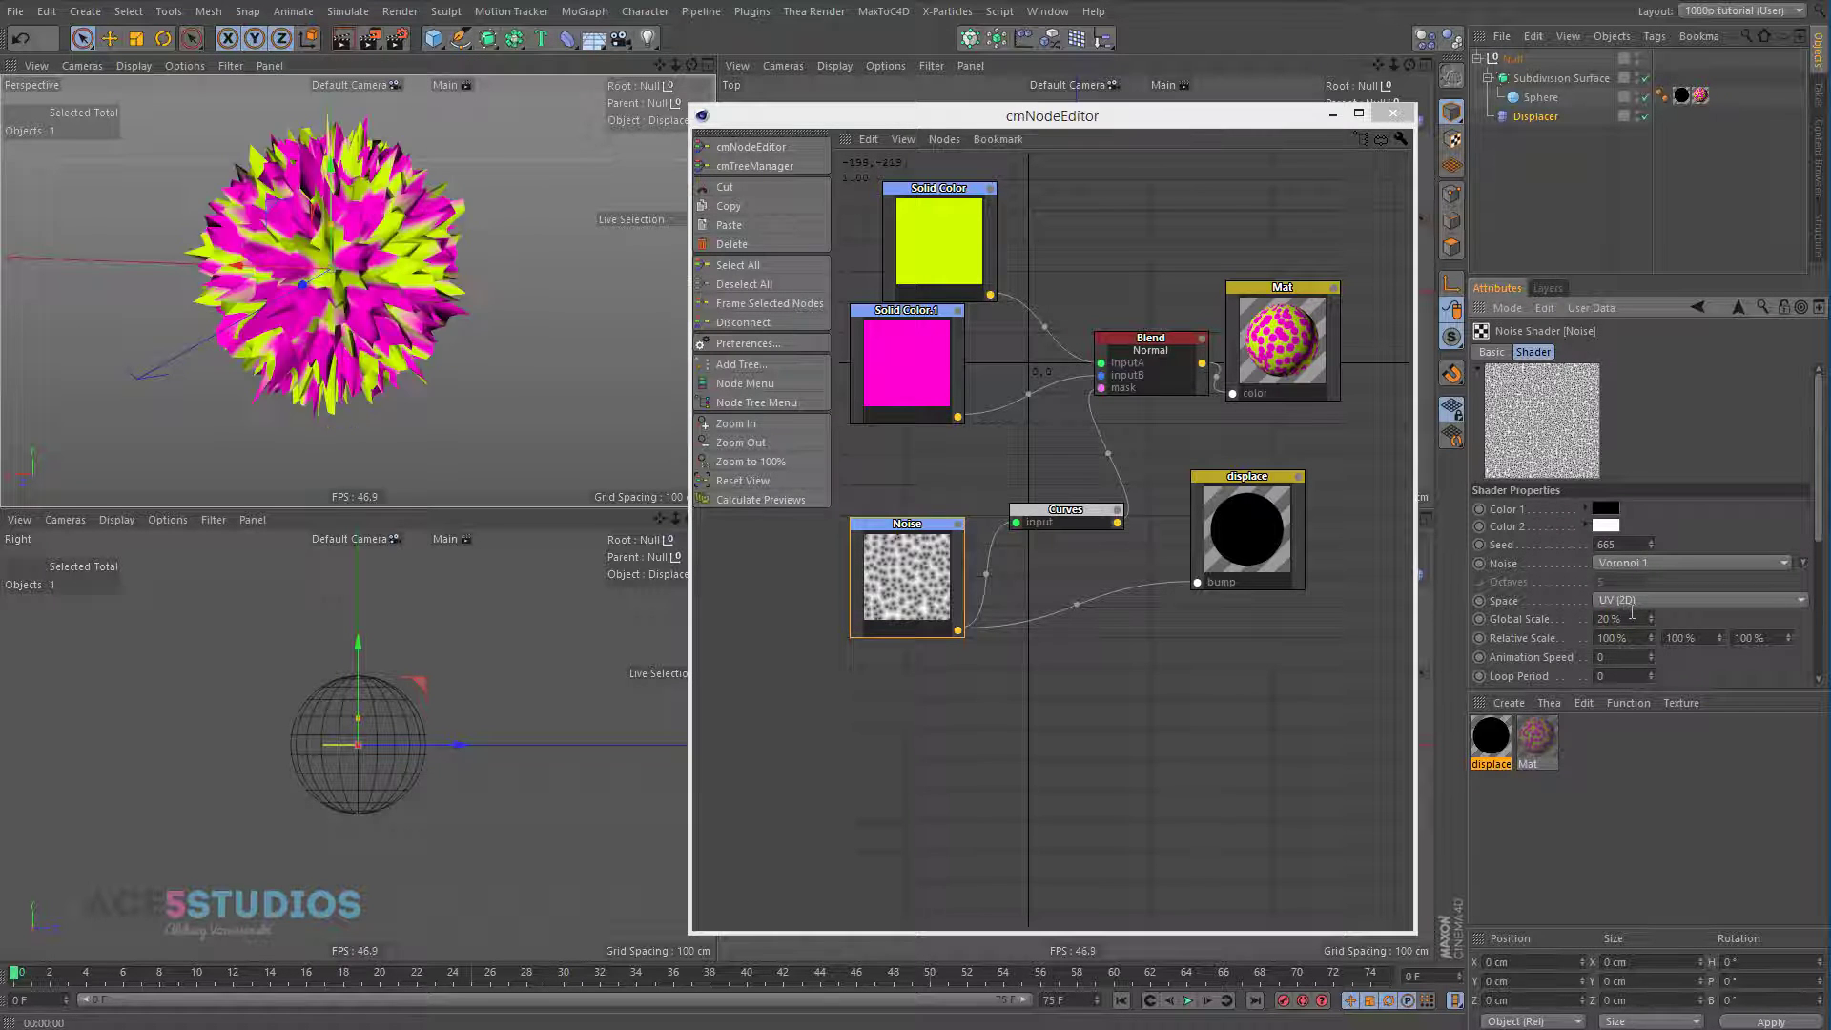
# - Set the Displacer's Height to 24 cm
pyautogui.click(1540, 115)
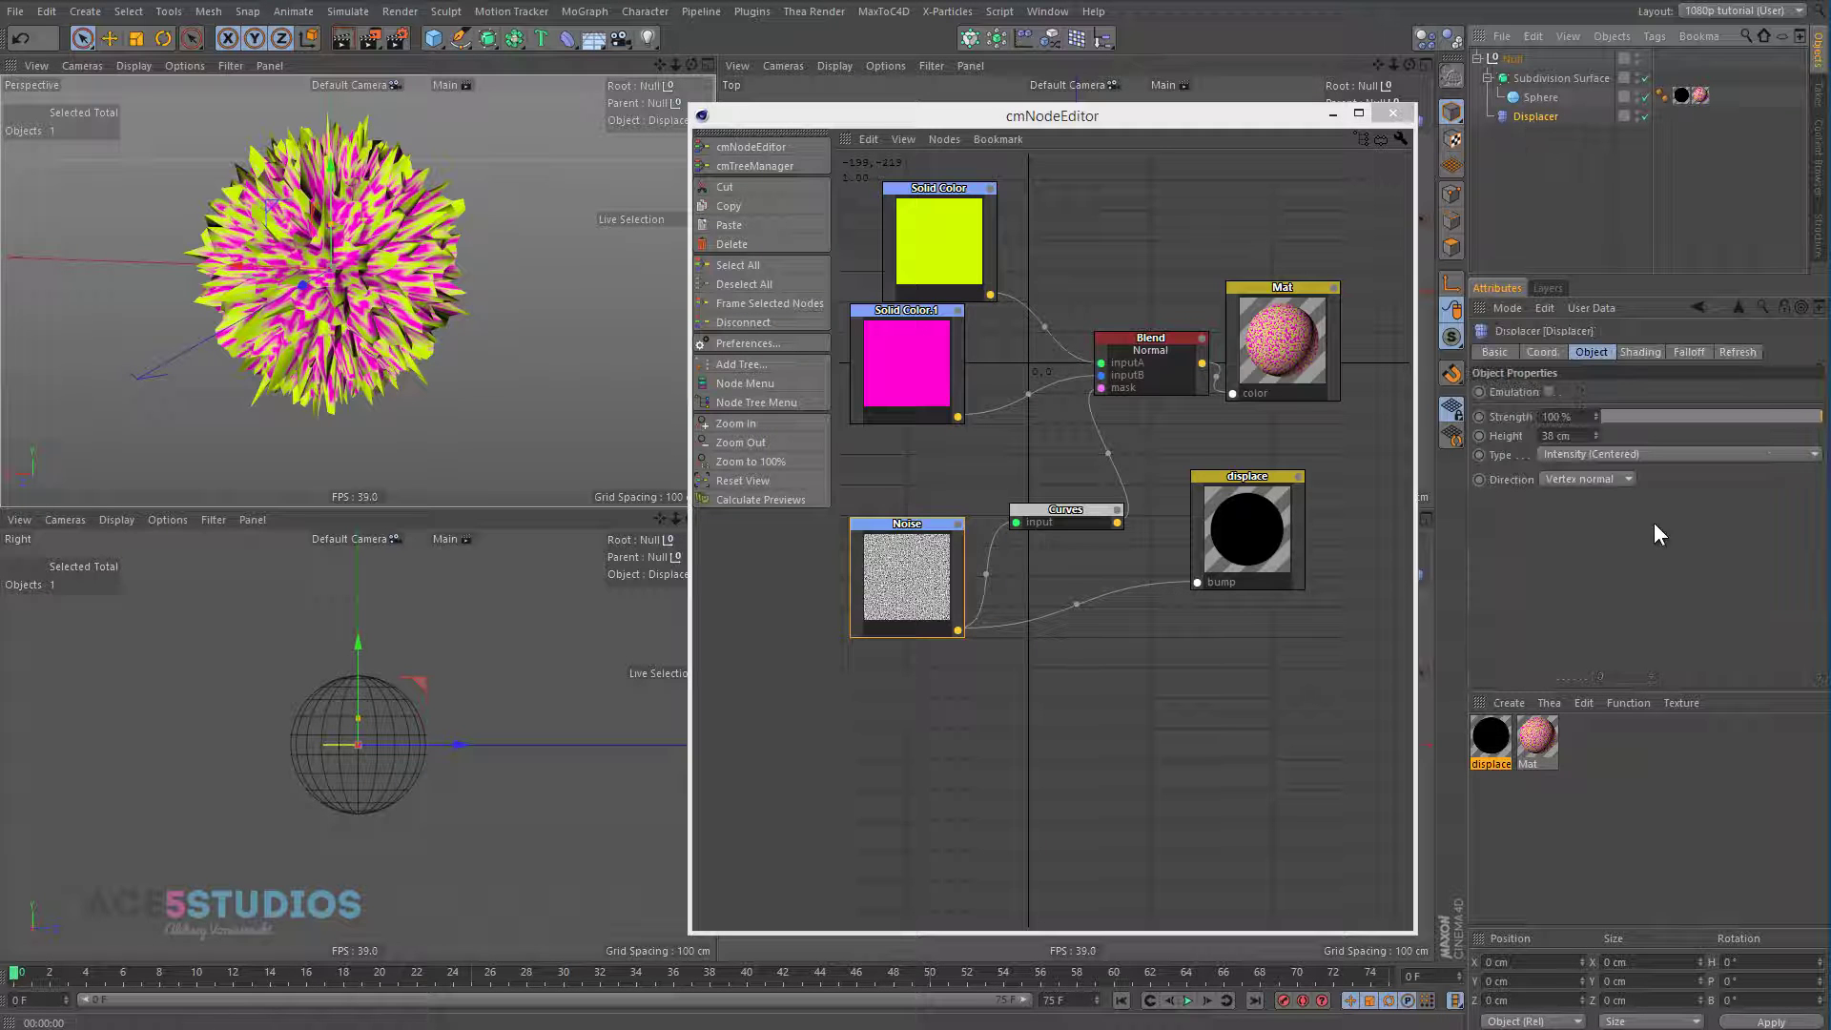
pyautogui.doubleClick(1587, 435)
pyautogui.write('11')
pyautogui.press('Return')
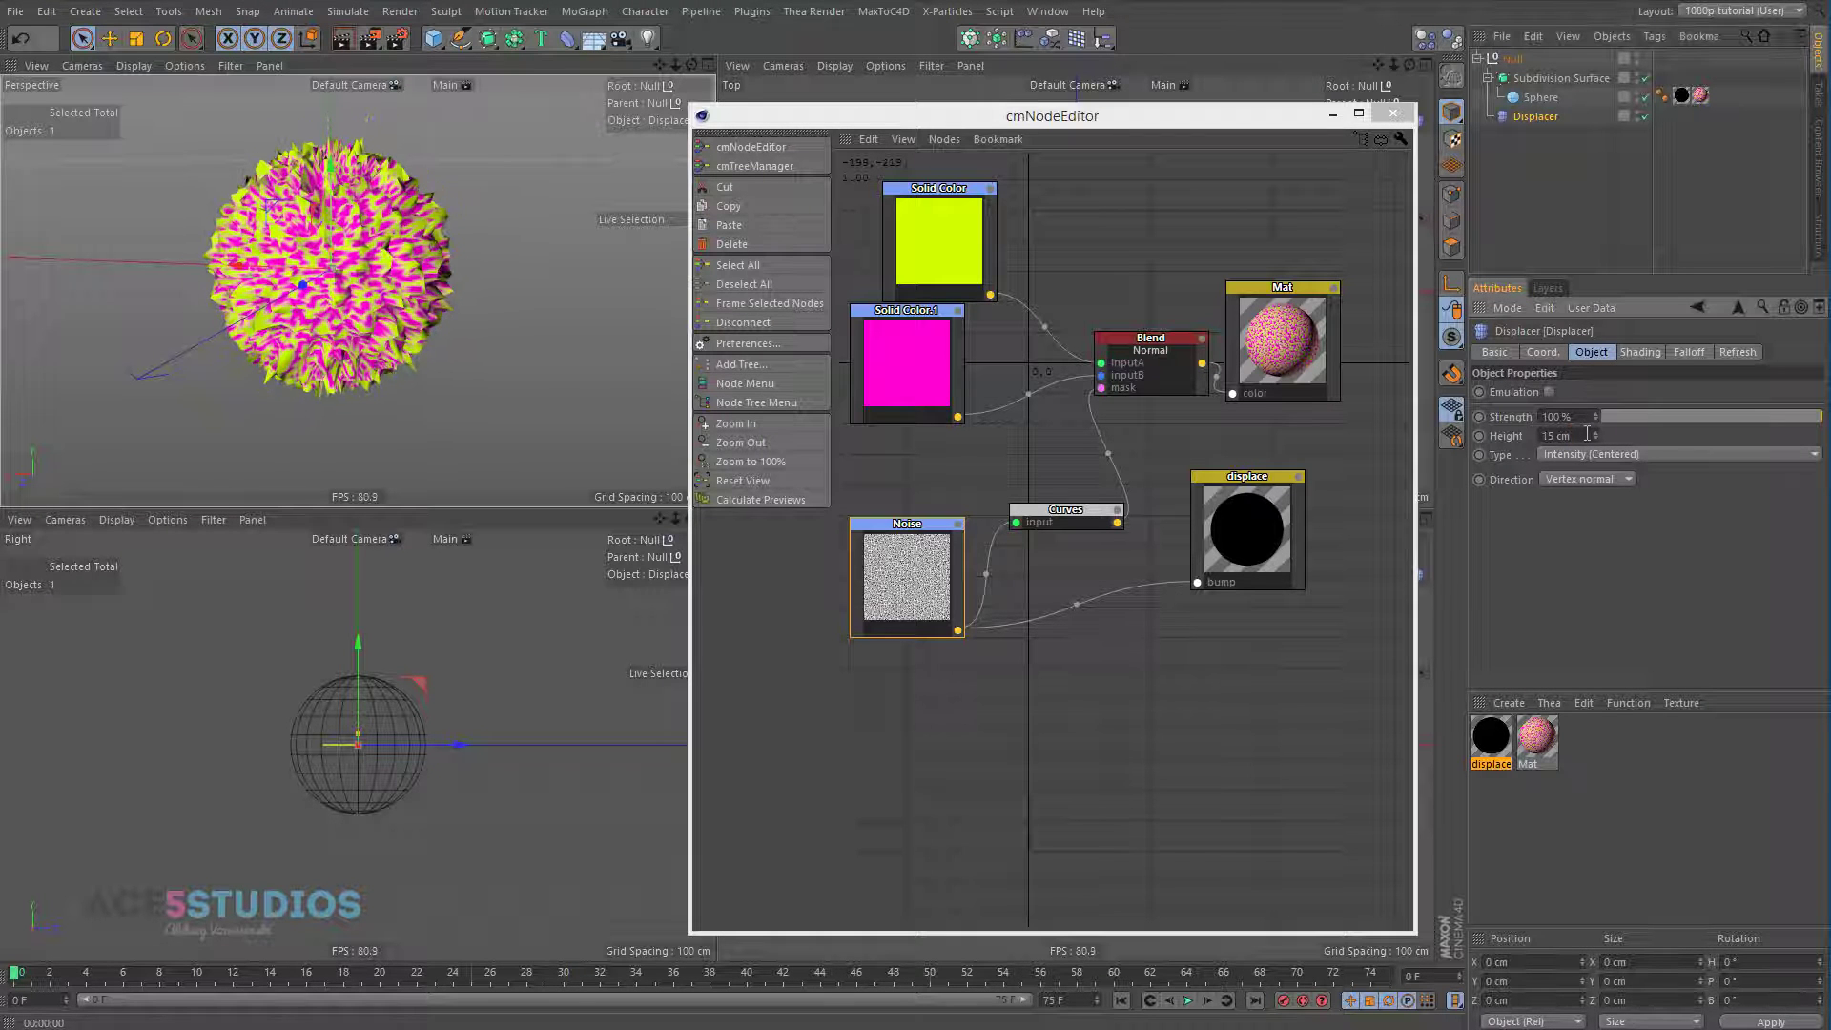
pyautogui.doubleClick(1587, 435)
pyautogui.write('24')
pyautogui.press('Return')
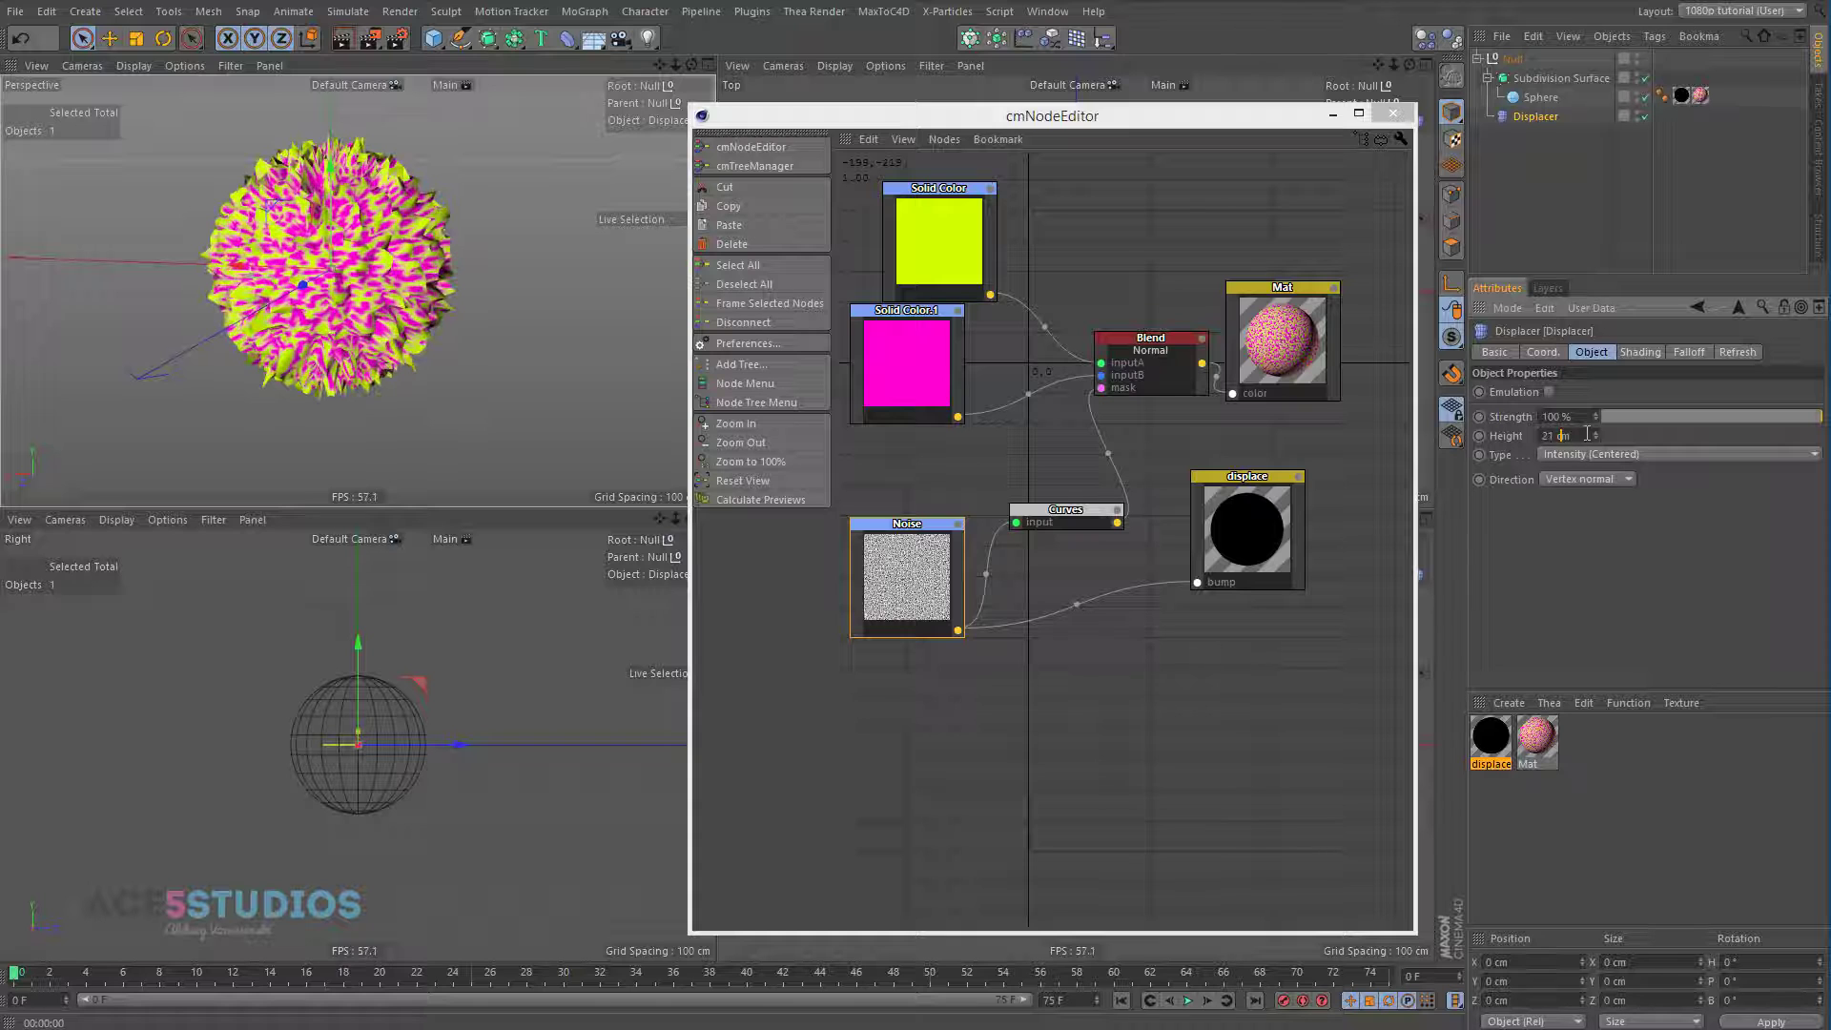
# - Set the Subdivision Surface editor subdivisions to 4
pyautogui.click(1546, 78)
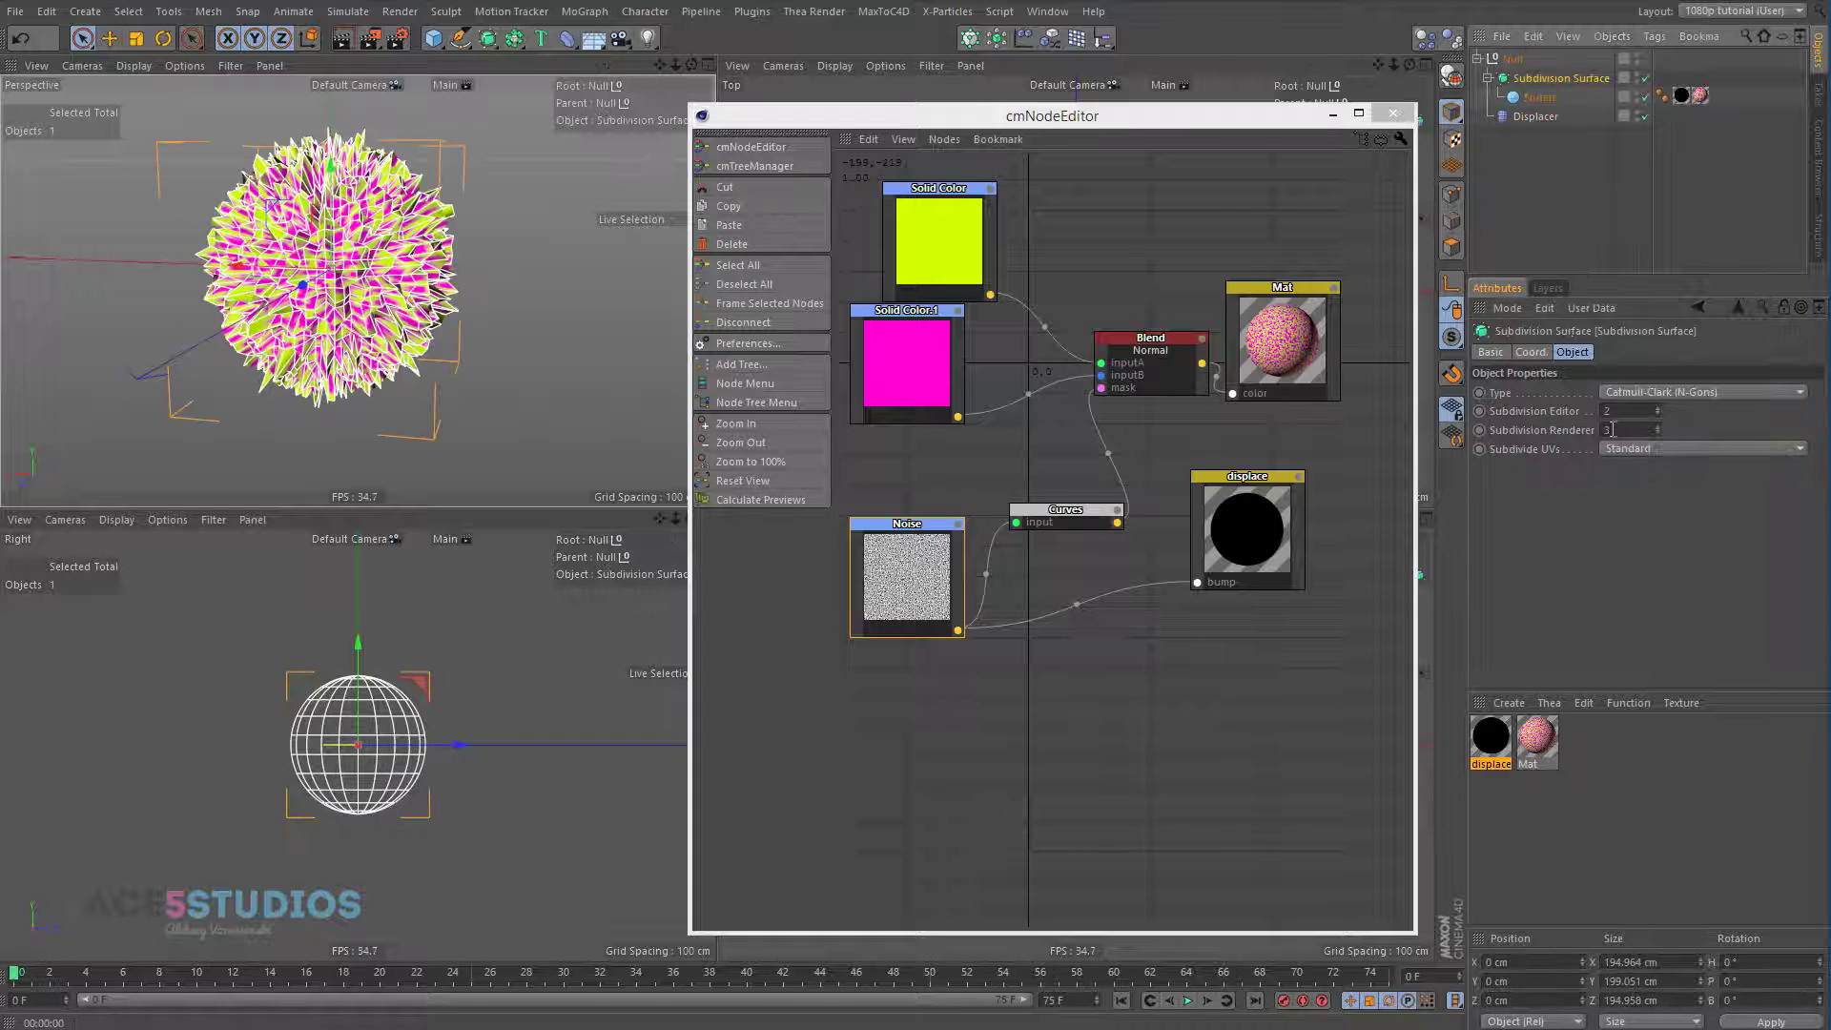
pyautogui.doubleClick(1619, 417)
pyautogui.write('4')
pyautogui.press('Return')
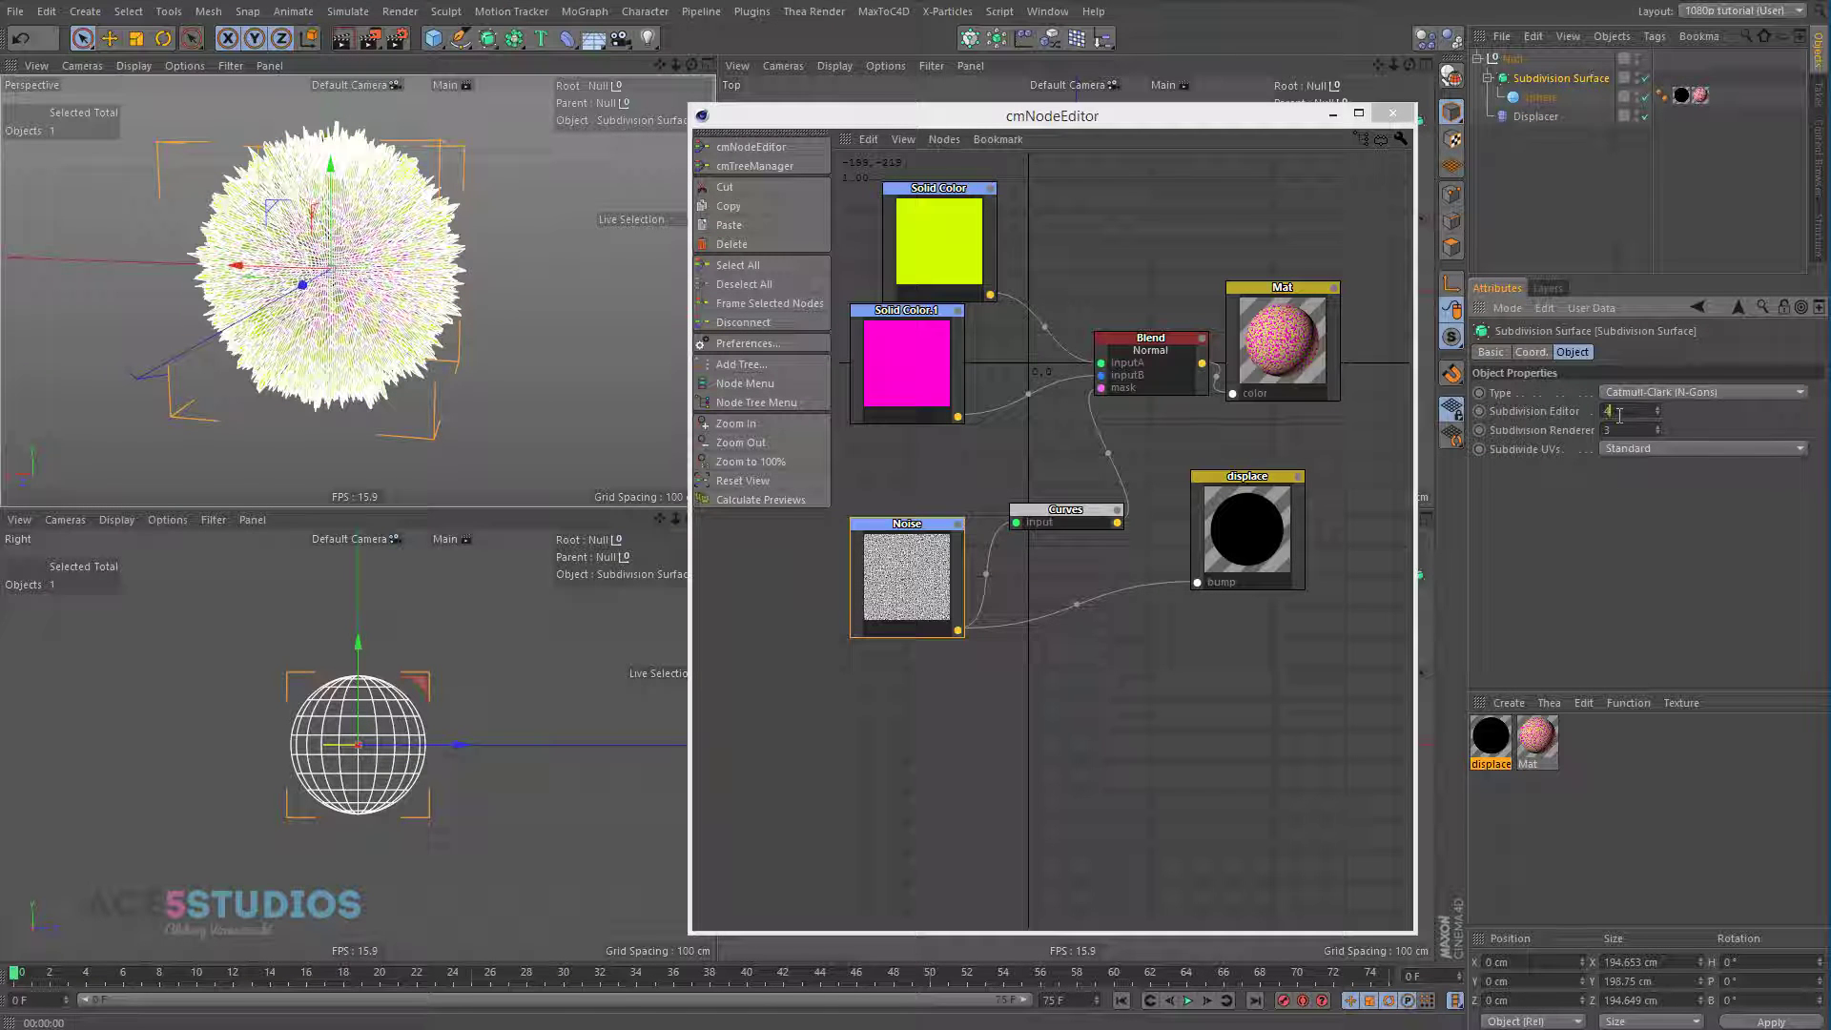
# - Restore the Noise Global Scale to 100% and deselect all objects
pyautogui.click(948, 561)
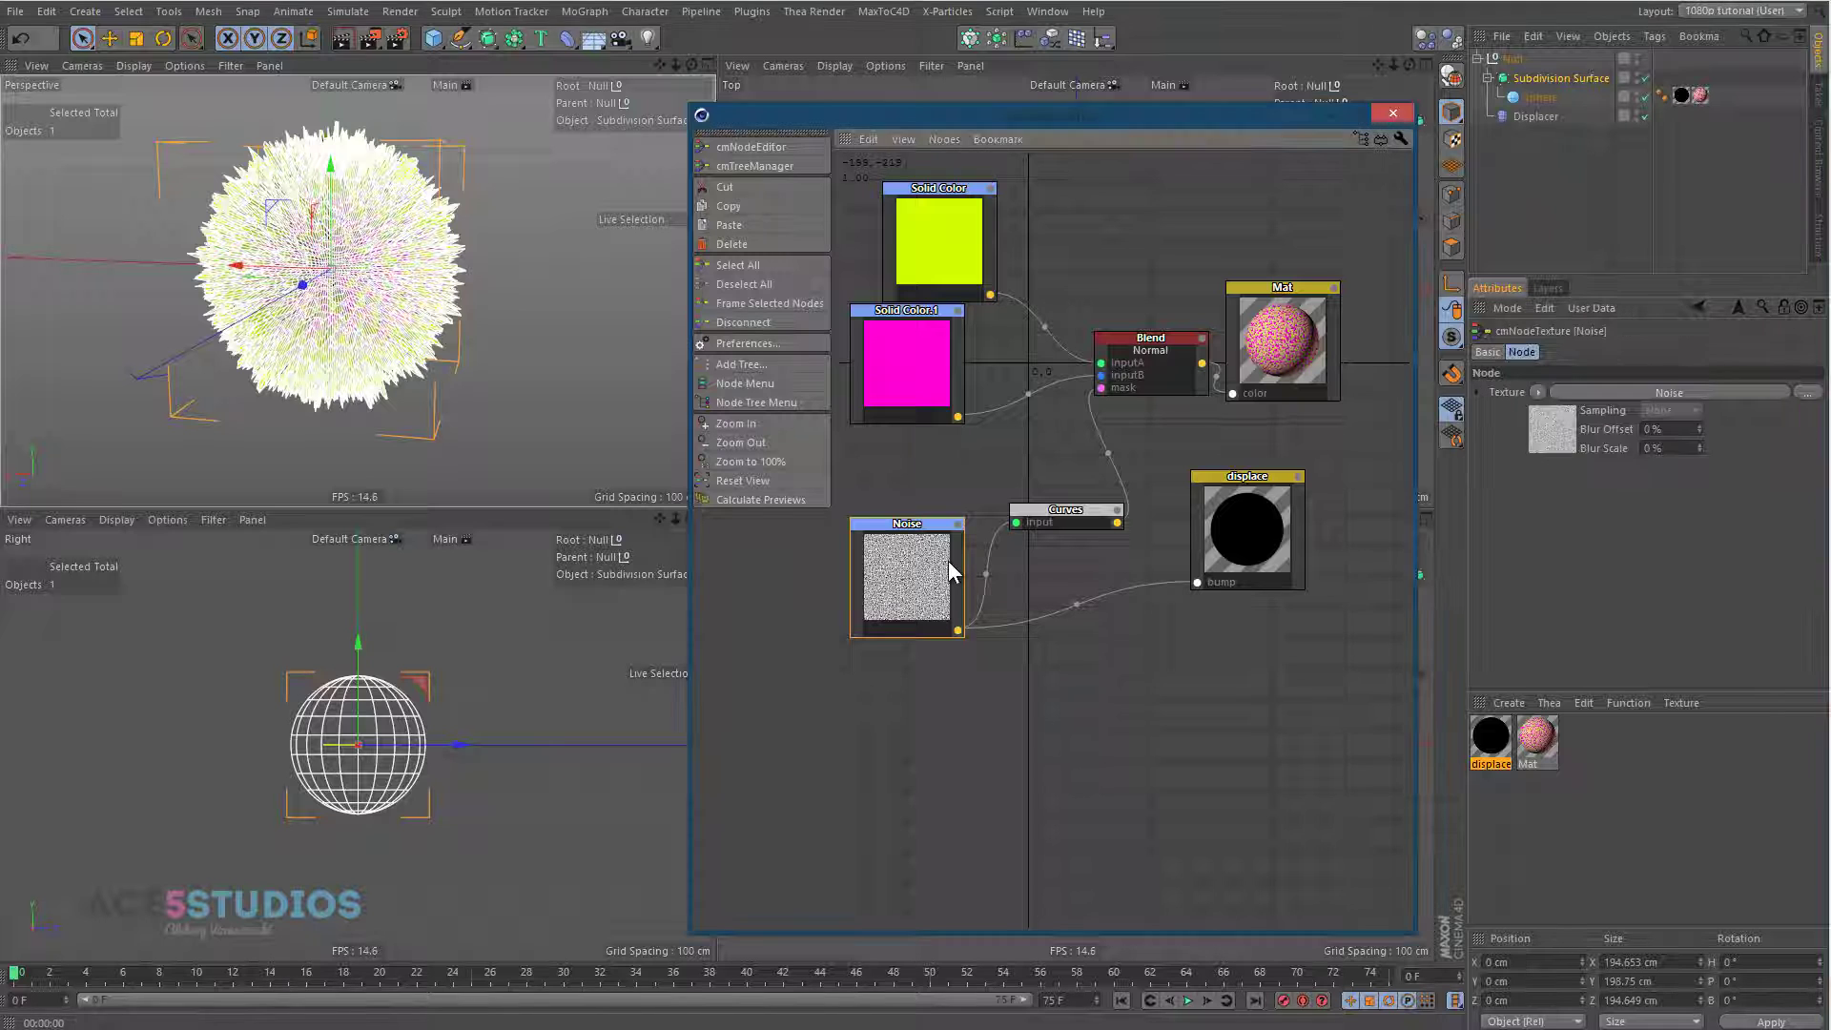
pyautogui.doubleClick(1612, 619)
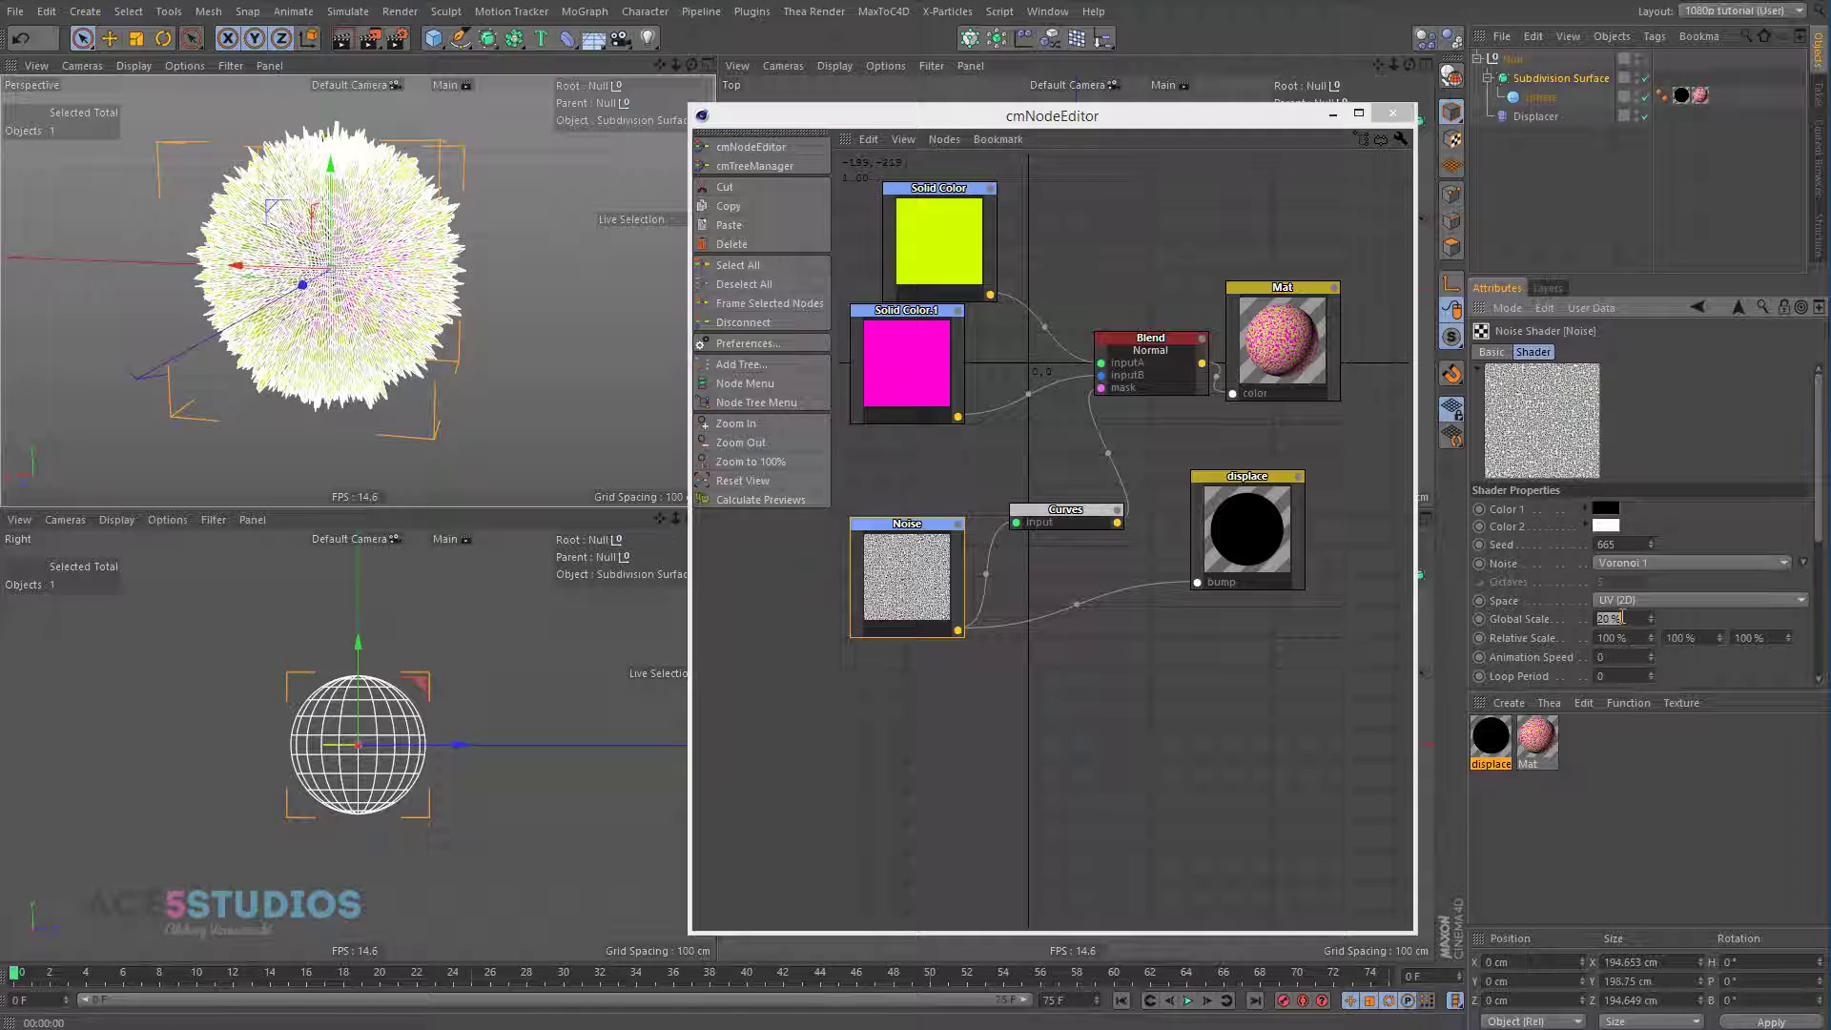
pyautogui.write('50')
pyautogui.press('Return')
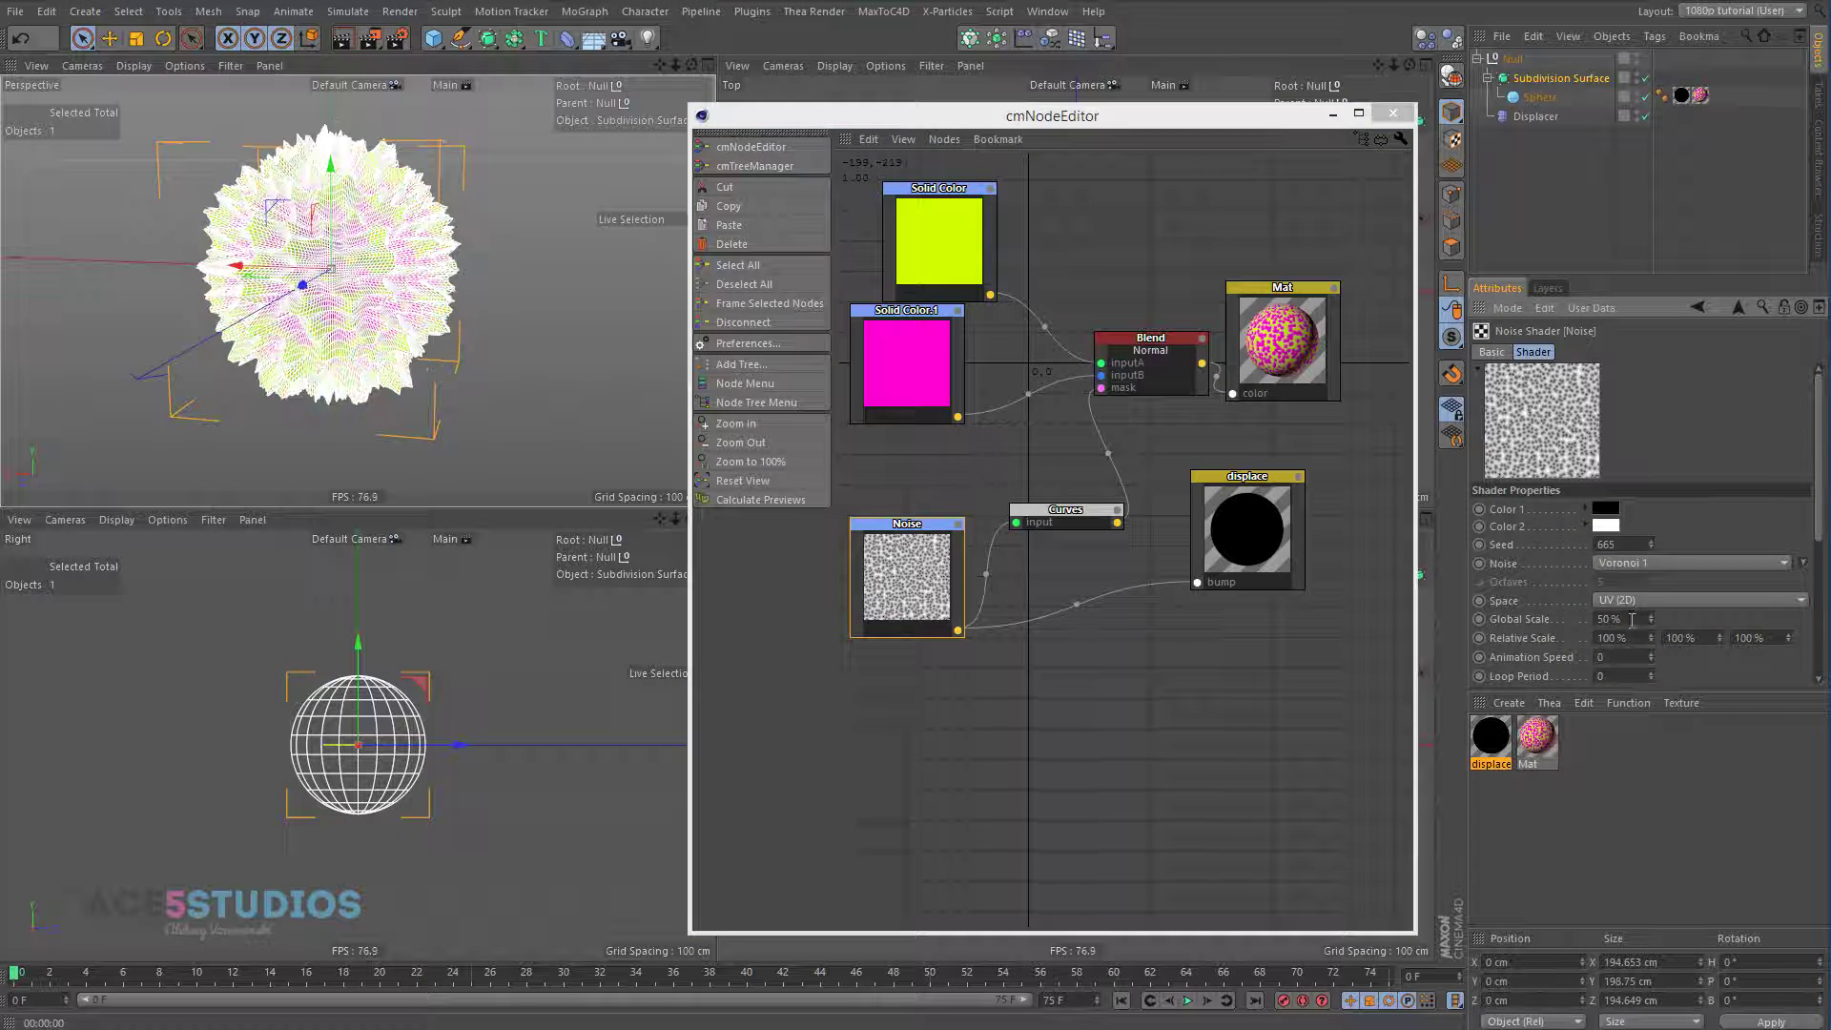
pyautogui.doubleClick(1612, 619)
pyautogui.write('100')
pyautogui.press('Return')
pyautogui.click(1589, 179)
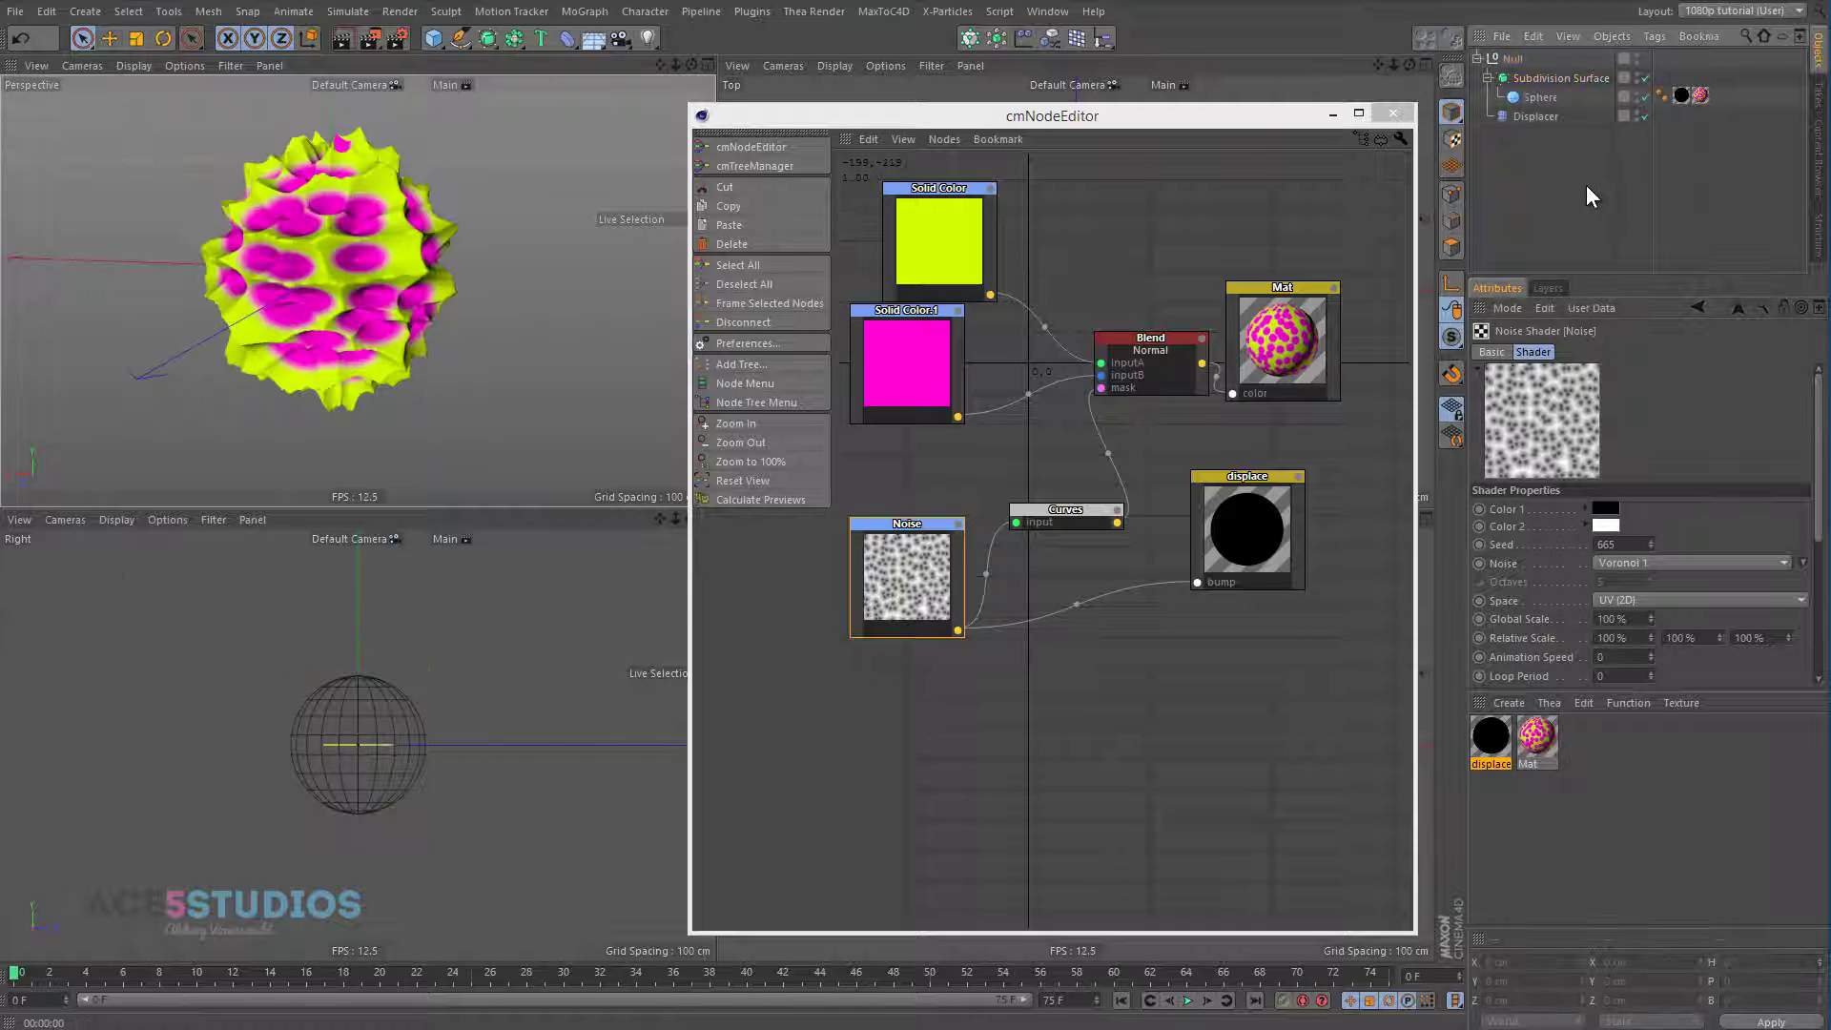
# - Insert a copy of the Curves node, Curves.1, on the Noise-to-displace link
pyautogui.keyDown('alt'); pyautogui.moveTo(371, 259); pyautogui.dragTo(410, 248); pyautogui.keyUp('alt')
pyautogui.scroll(3, 415, 256)
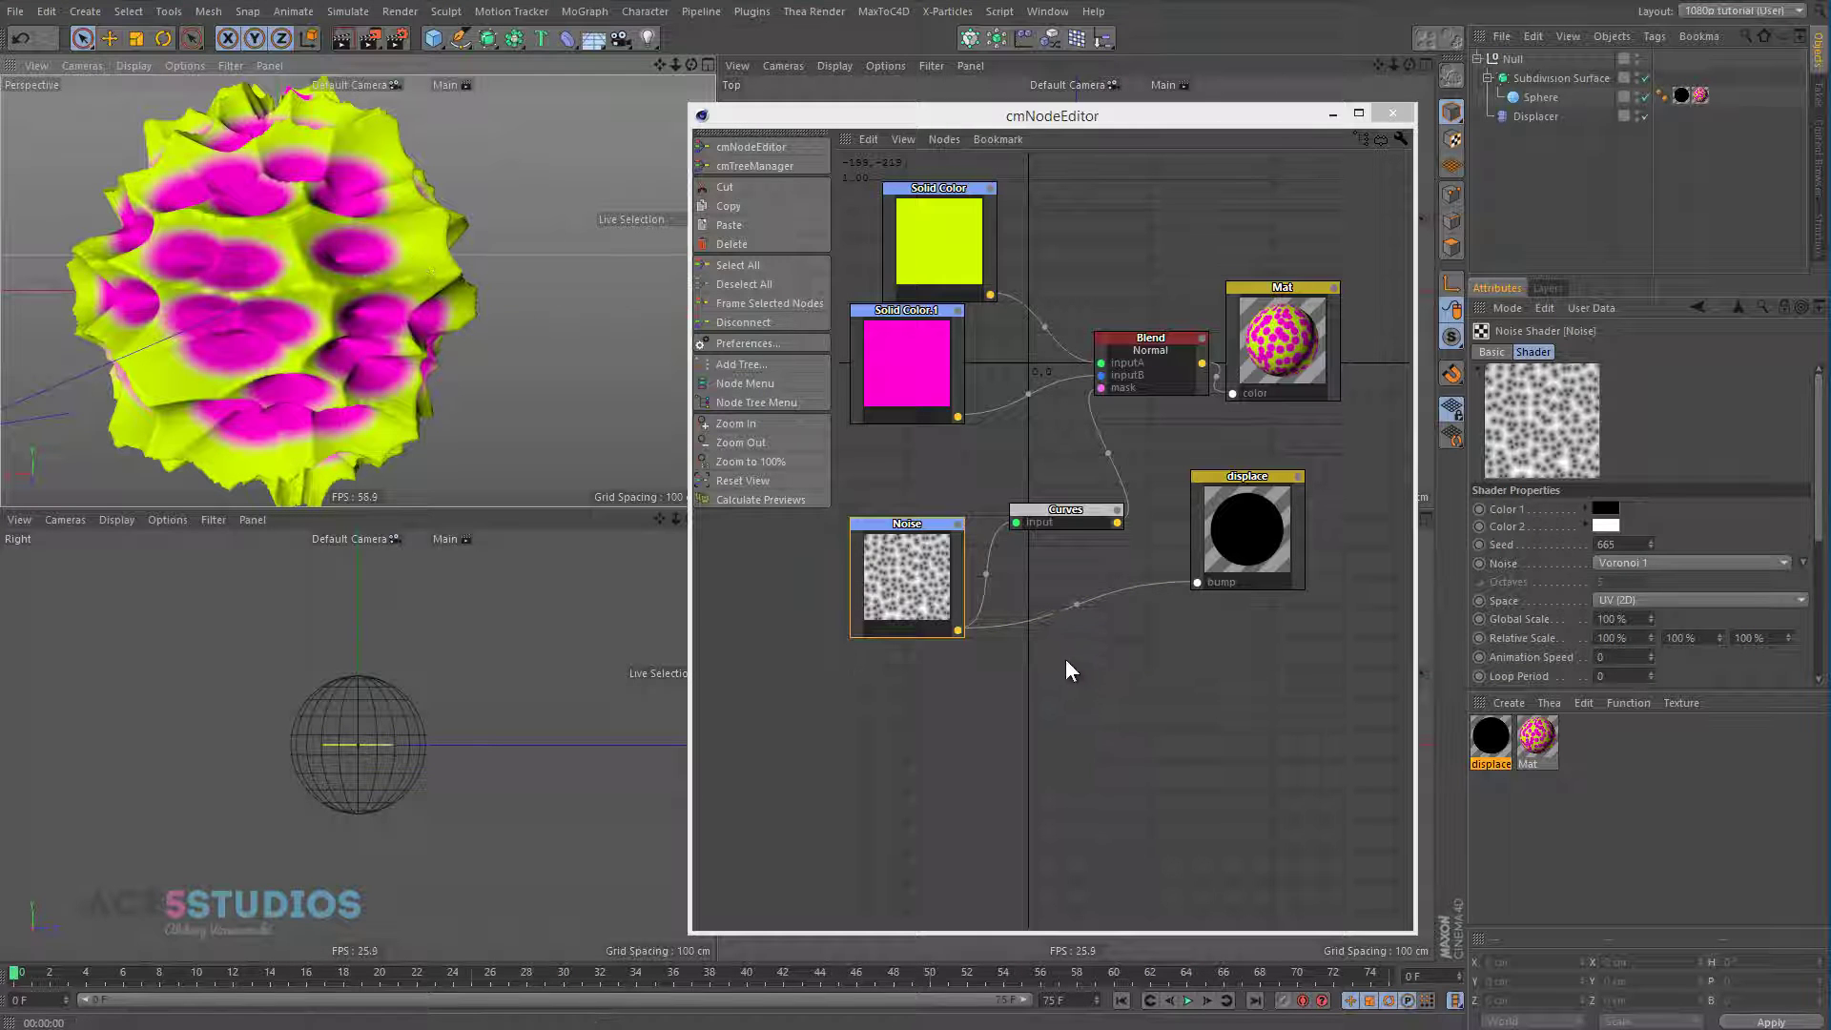
pyautogui.click(1068, 511)
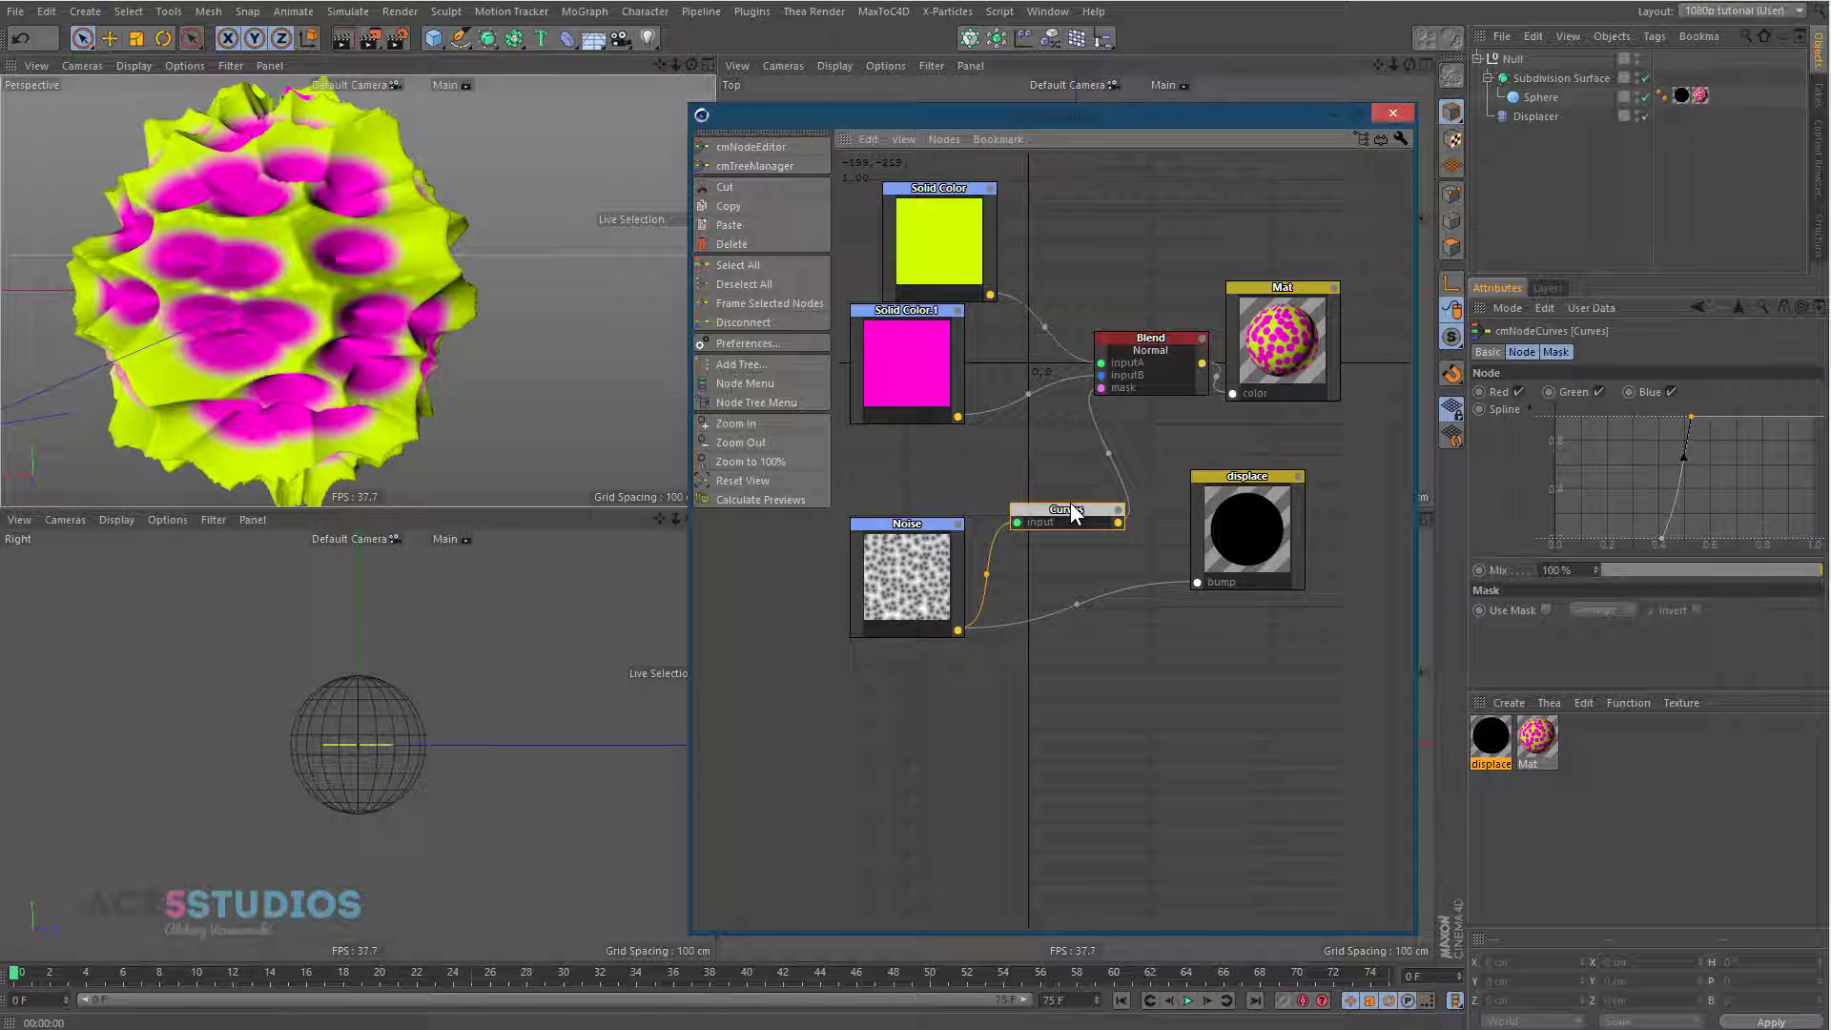
pyautogui.moveTo(1067, 503); pyautogui.dragTo(1078, 609)
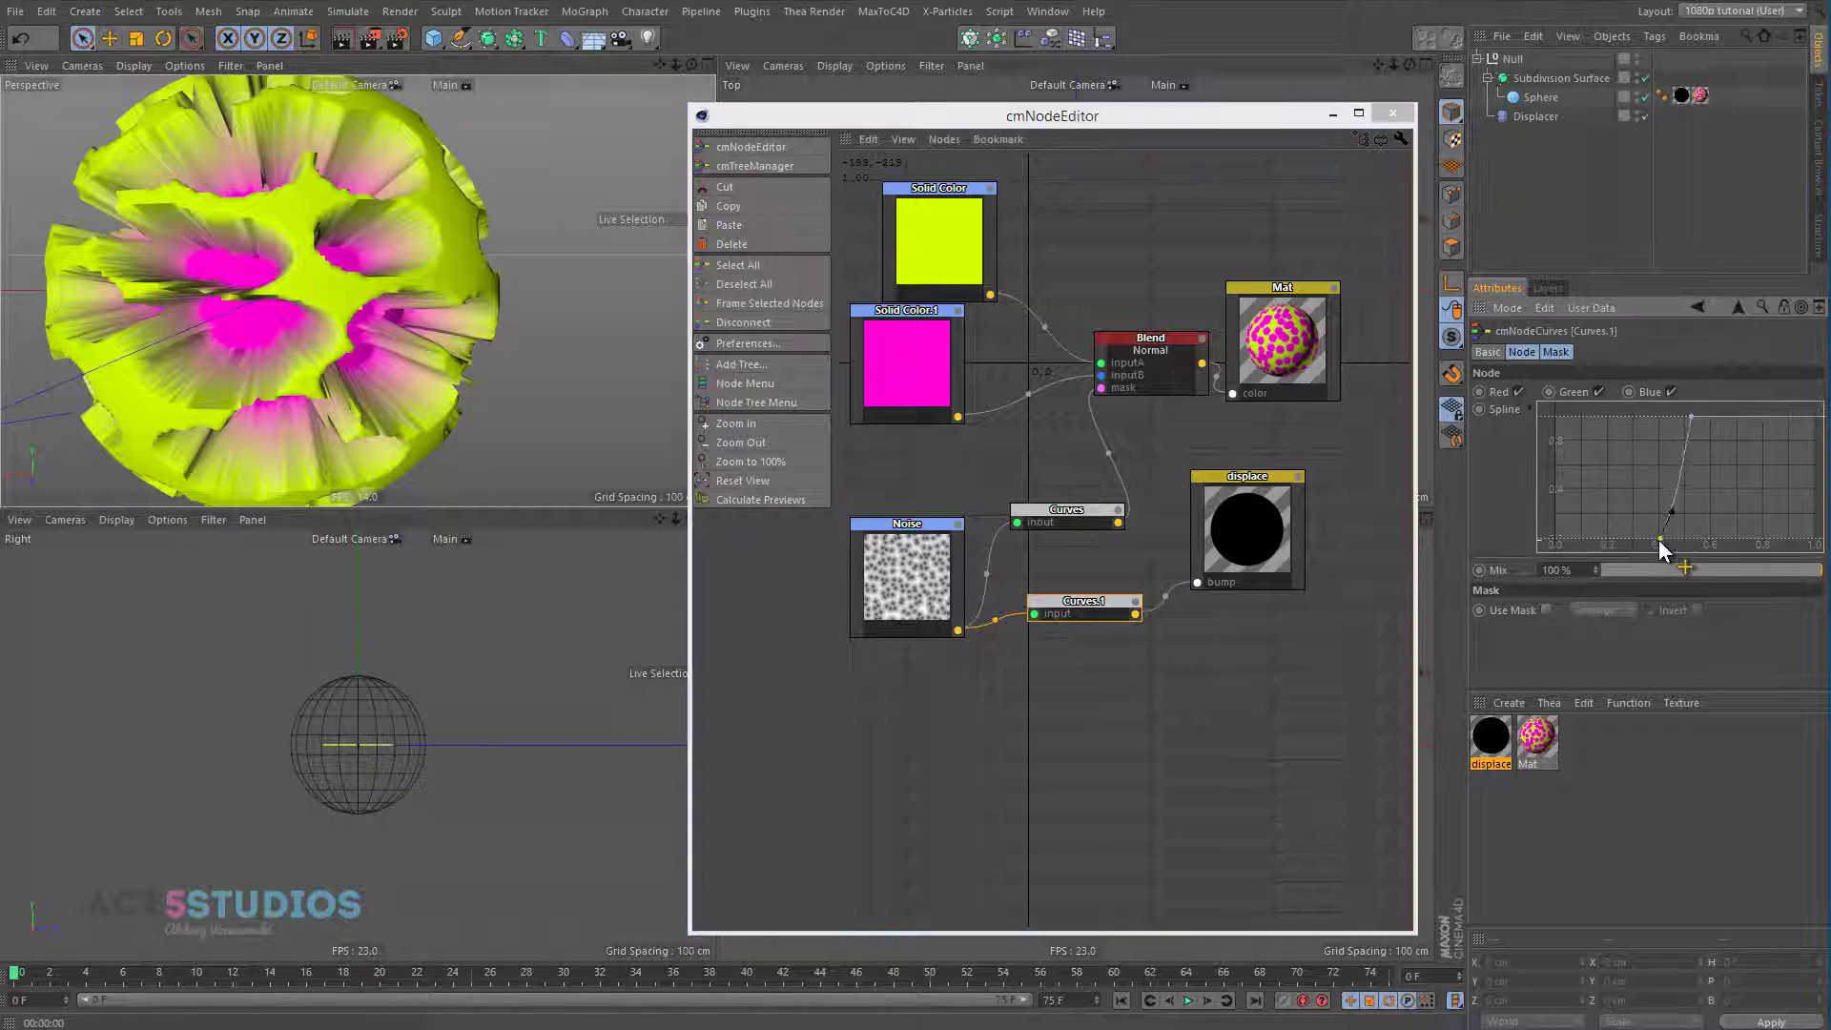
# - Reshape the Curves.1 spline points and tangent to soften the bump profile
pyautogui.moveTo(1658, 540); pyautogui.dragTo(1629, 539)
pyautogui.moveTo(1691, 413); pyautogui.dragTo(1720, 416)
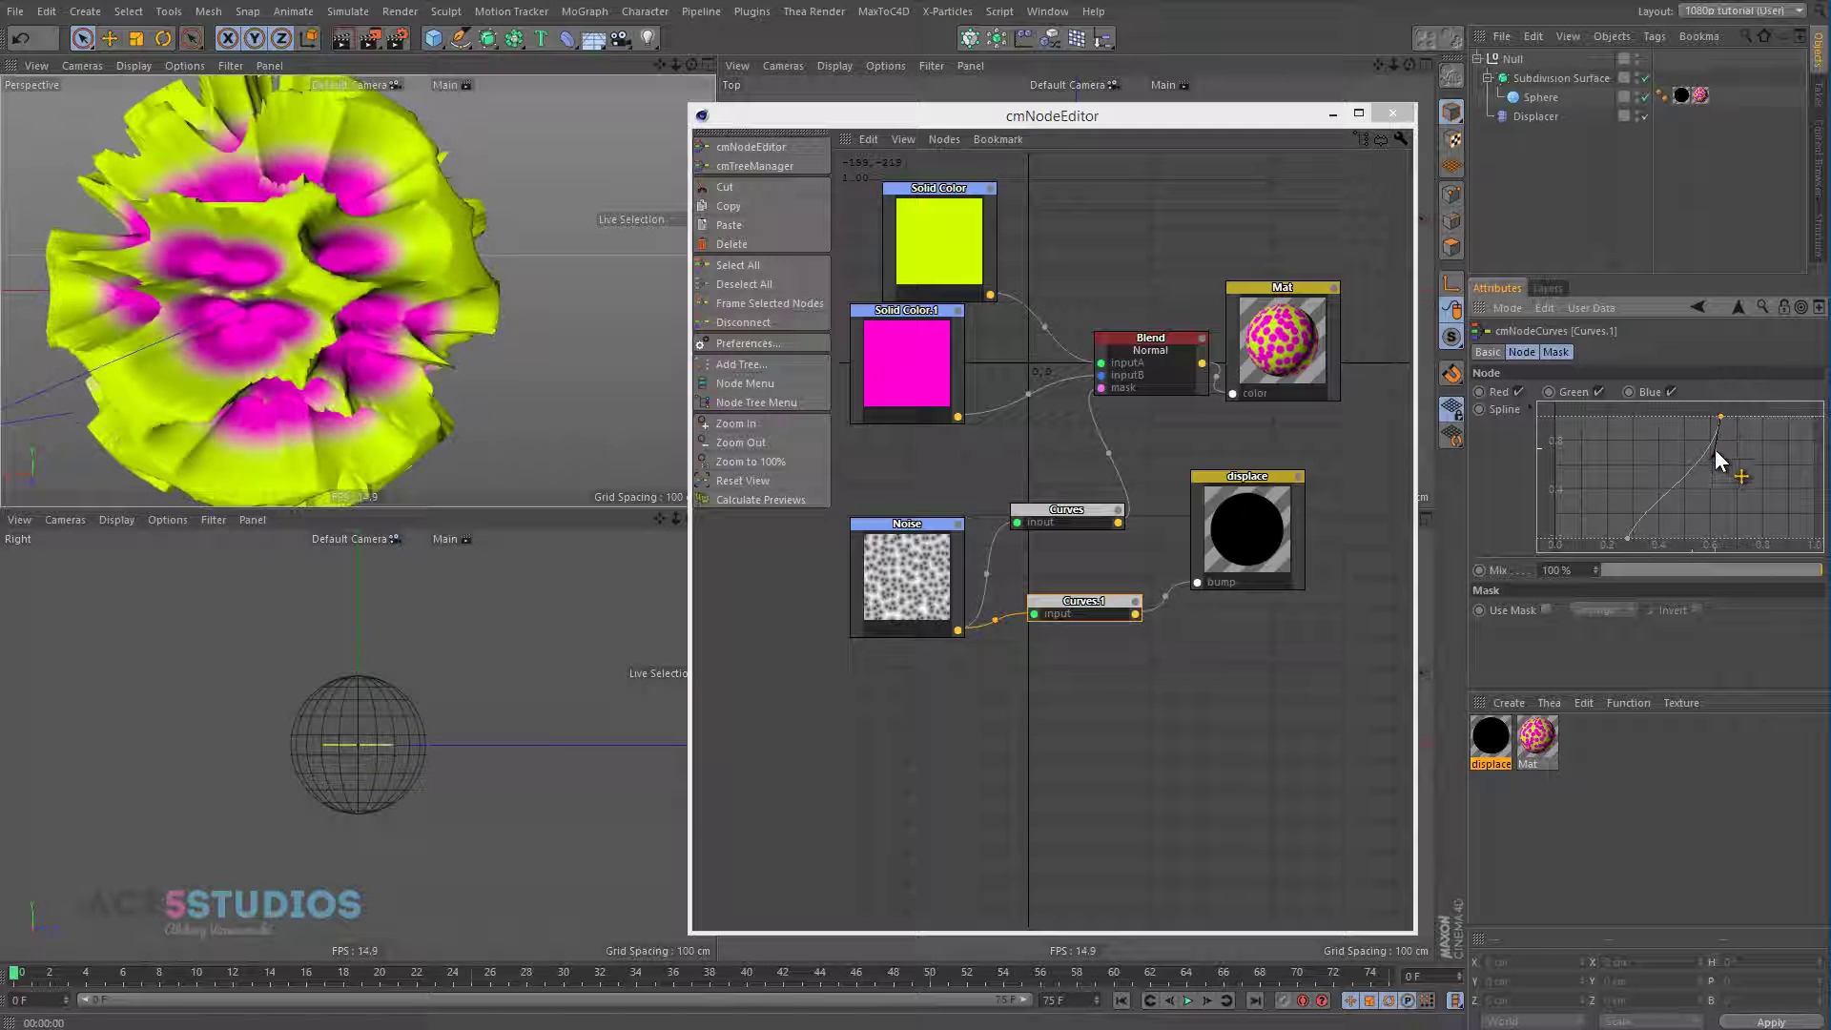
pyautogui.click(1639, 512)
pyautogui.moveTo(1669, 530); pyautogui.dragTo(1671, 524)
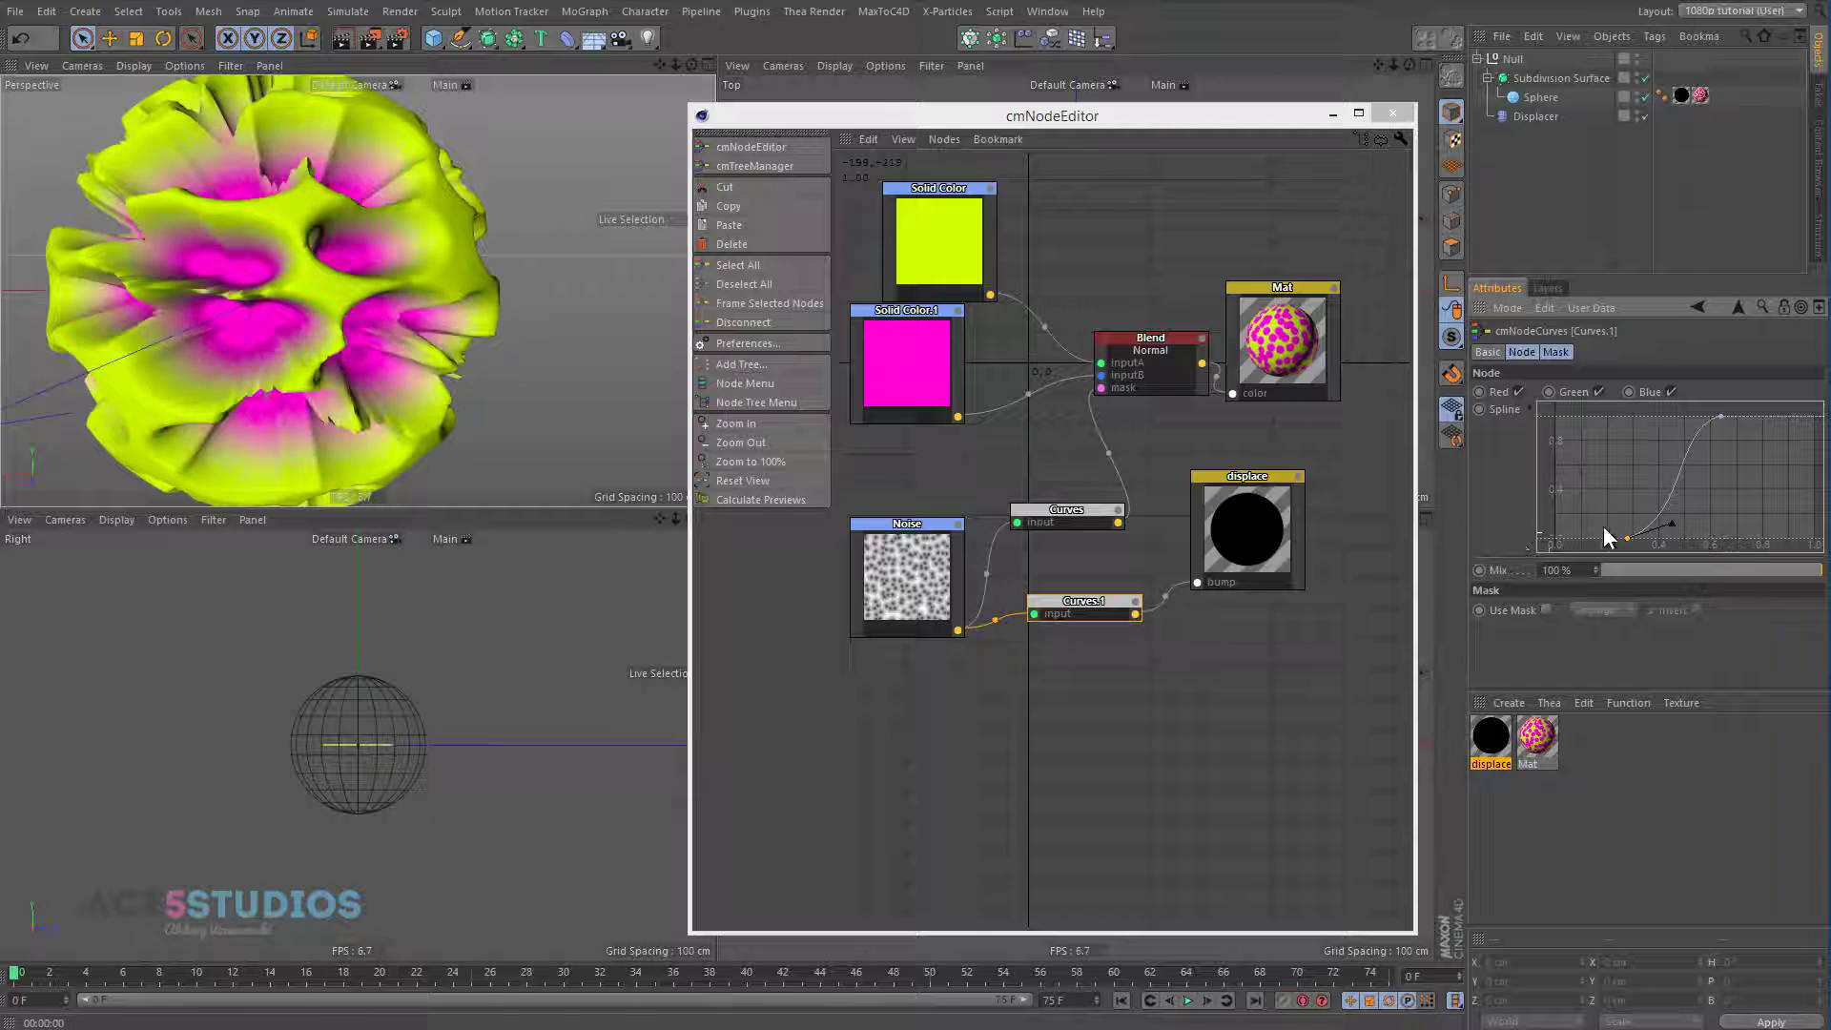
pyautogui.scroll(-3, 166, 213)
pyautogui.keyDown('alt'); pyautogui.moveTo(286, 243); pyautogui.dragTo(485, 279); pyautogui.keyUp('alt')
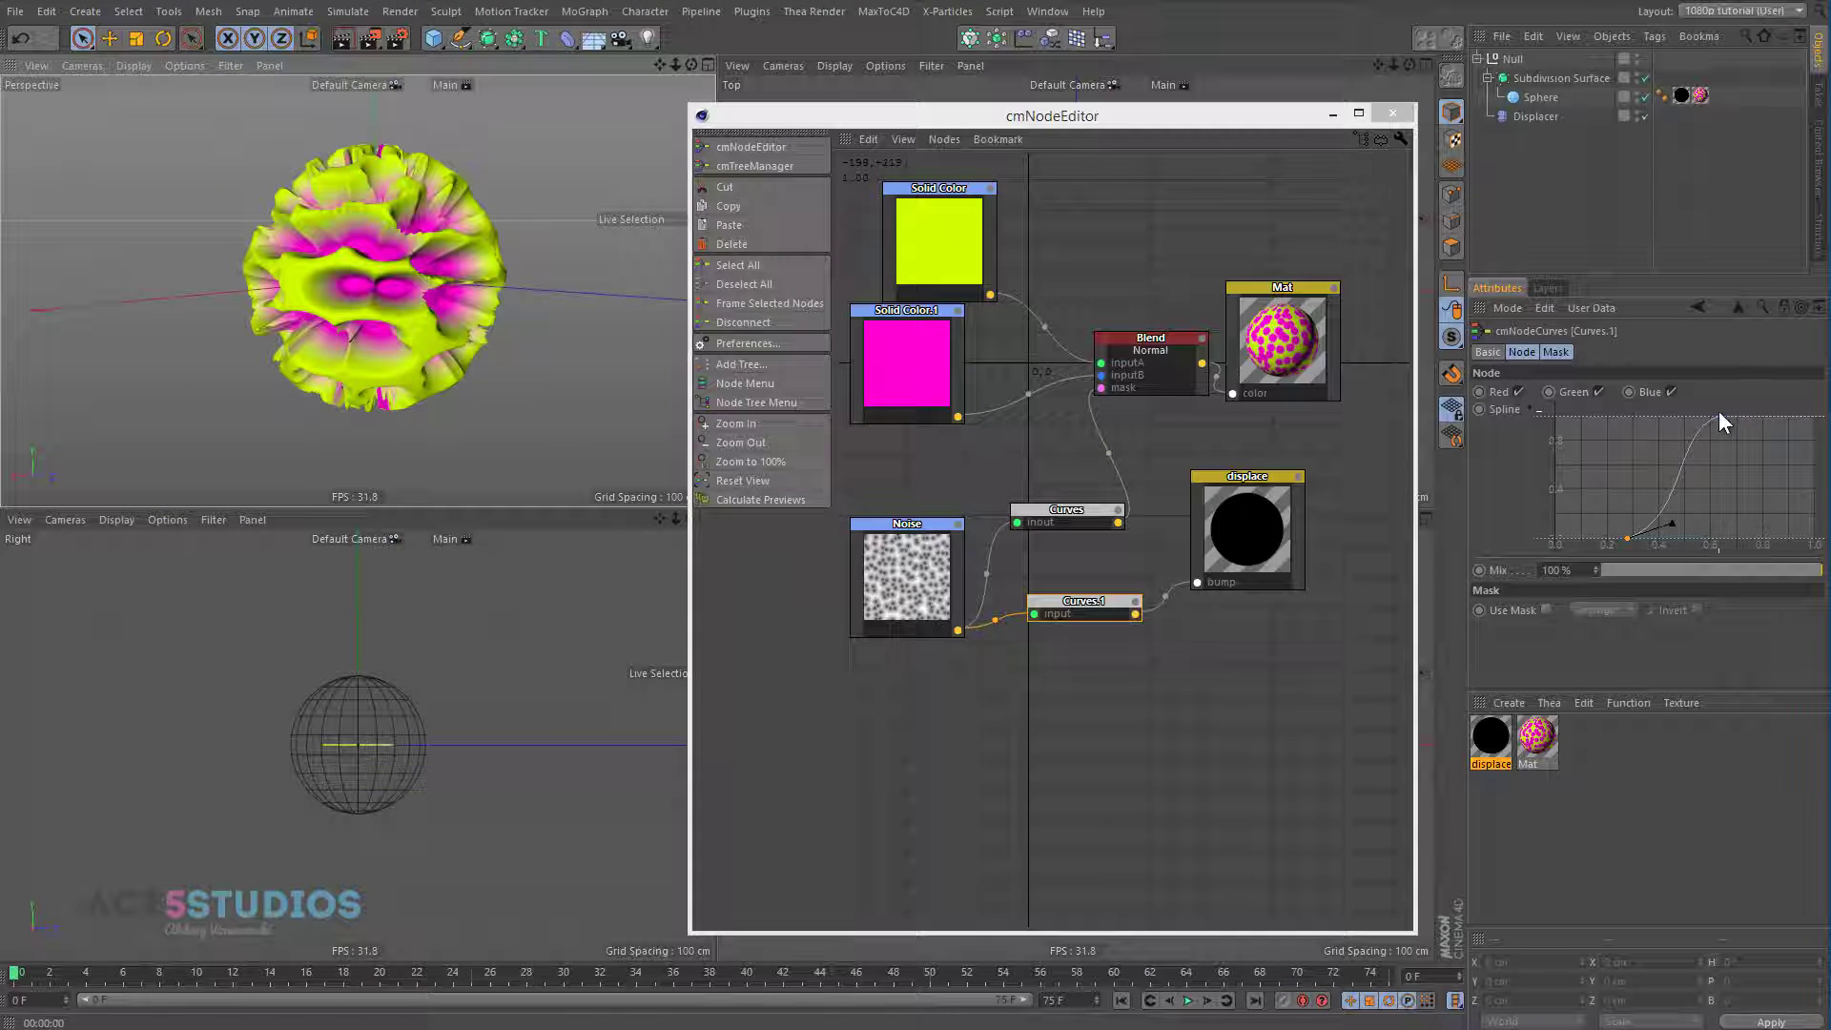
pyautogui.moveTo(1721, 418); pyautogui.dragTo(1673, 496)
# - Change the Displacer's Type from Intensity (Centered) to Intensity and inspect the sphere
pyautogui.scroll(6, 450, 254)
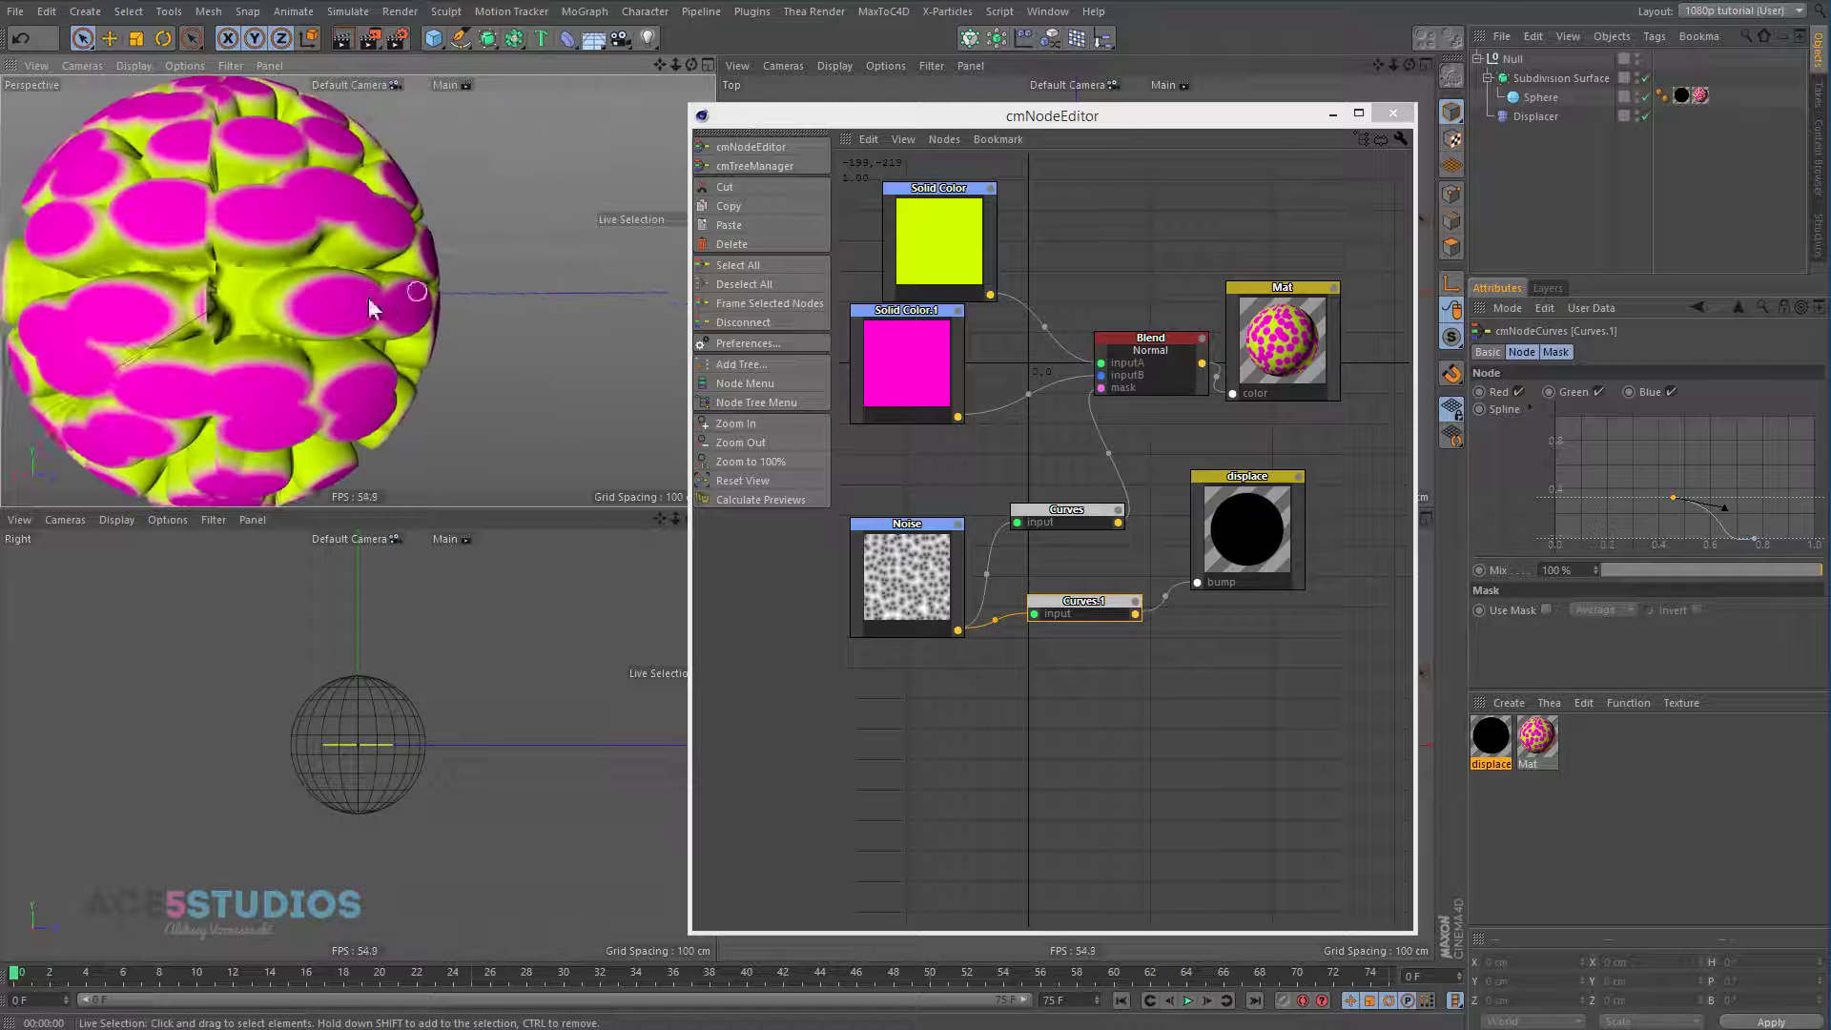
pyautogui.scroll(-5, 372, 308)
pyautogui.moveTo(377, 309)
pyautogui.keyDown('alt'); pyautogui.mouseDown()
pyautogui.moveTo(272, 317)
pyautogui.moveTo(370, 319)
pyautogui.mouseUp(); pyautogui.keyUp('alt')
pyautogui.click(1538, 115)
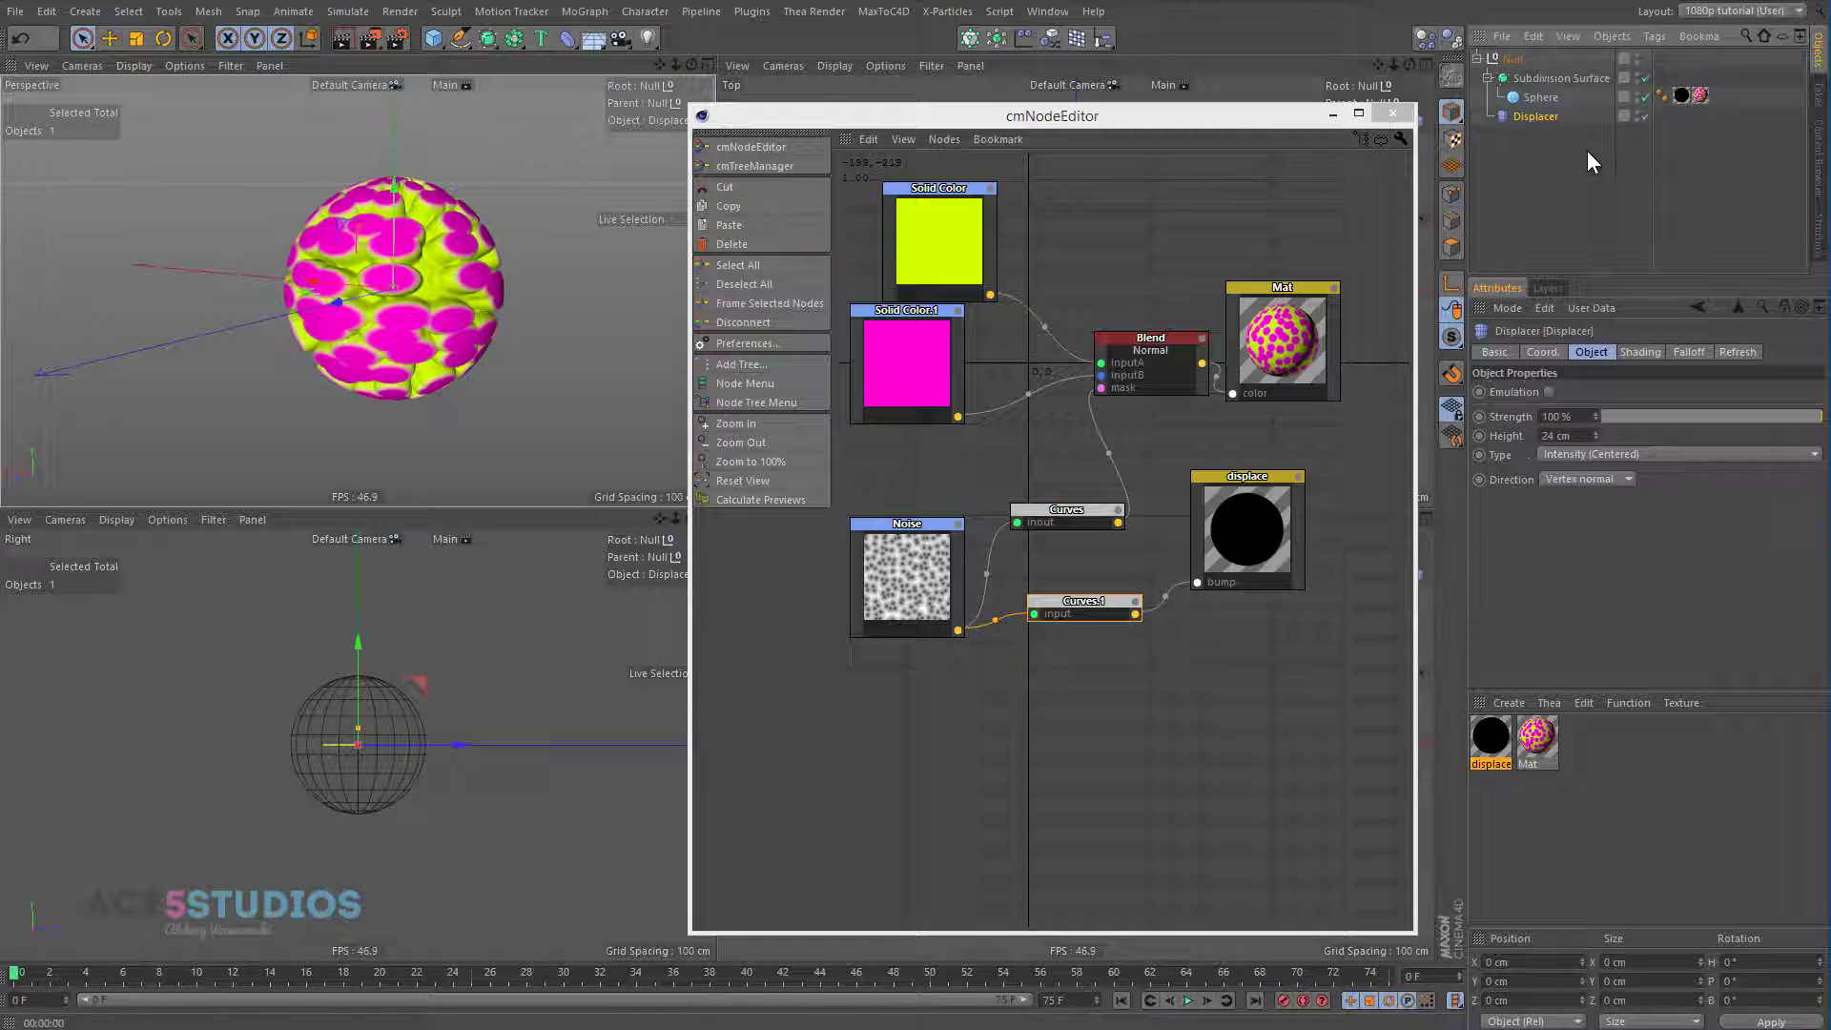
pyautogui.click(1656, 454)
pyautogui.click(1657, 468)
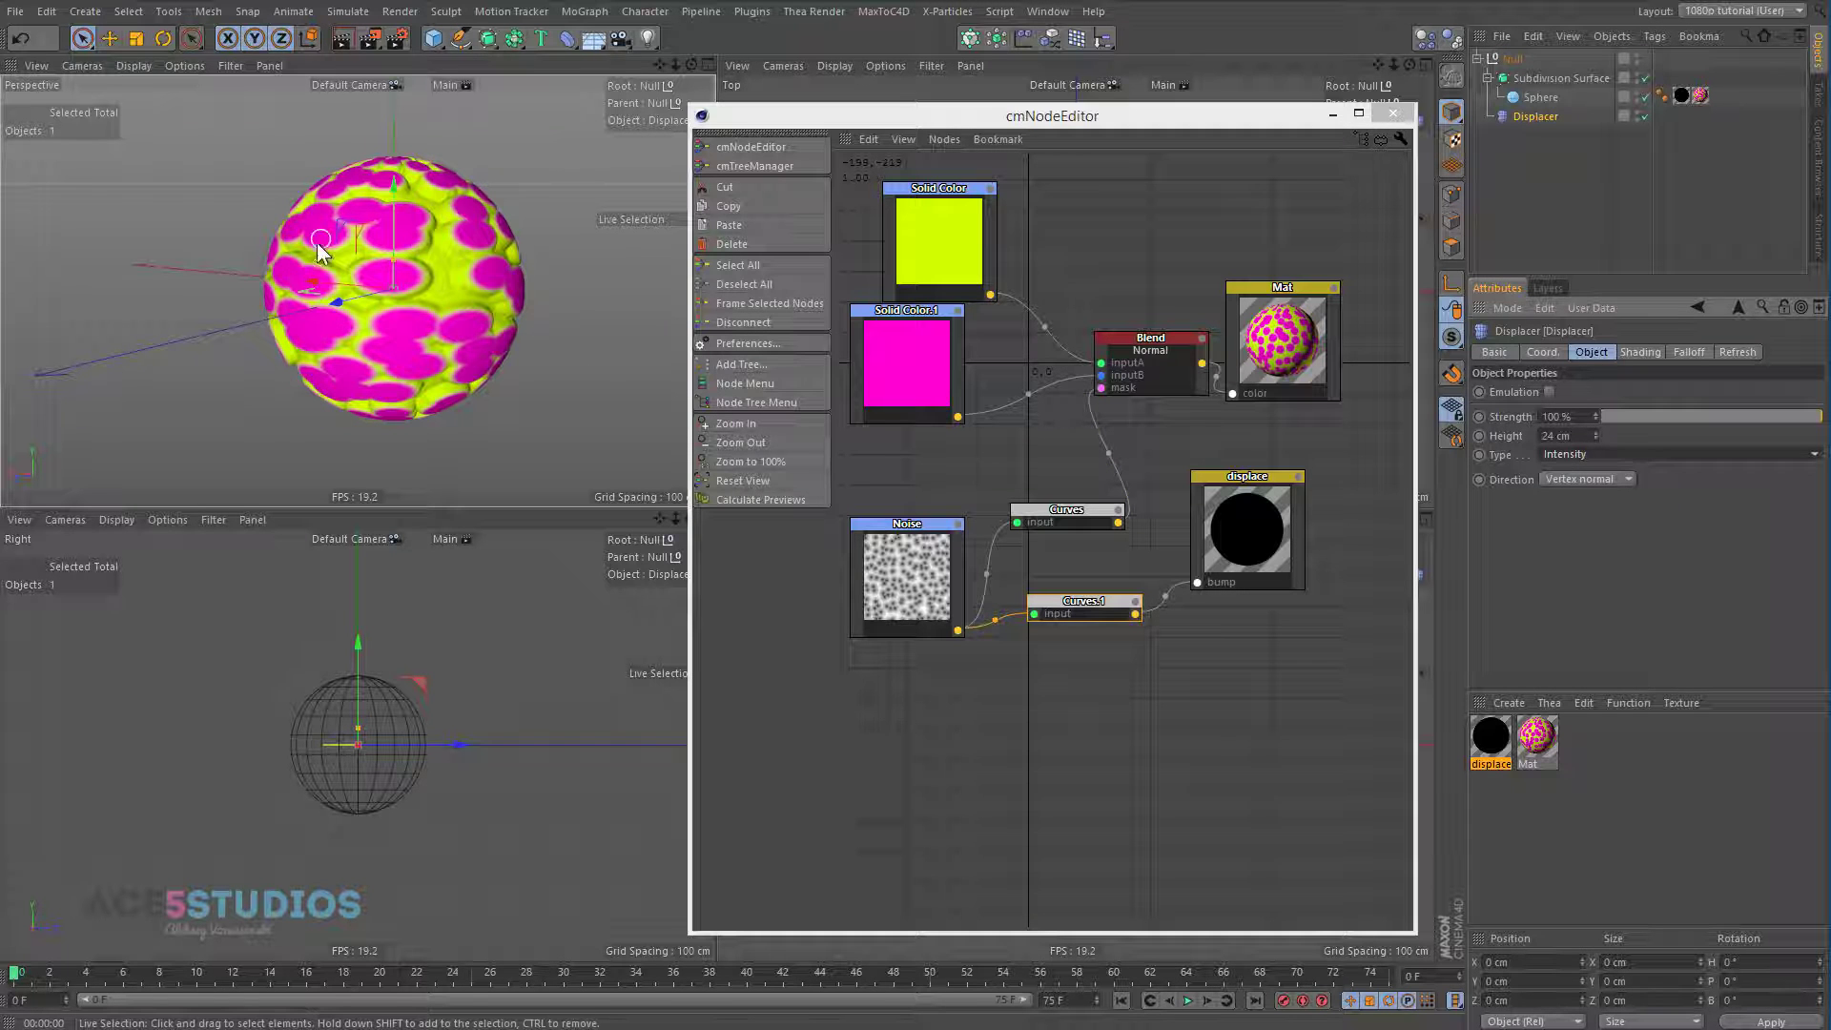
pyautogui.keyDown('alt'); pyautogui.moveTo(321, 250); pyautogui.dragTo(450, 265); pyautogui.keyUp('alt')
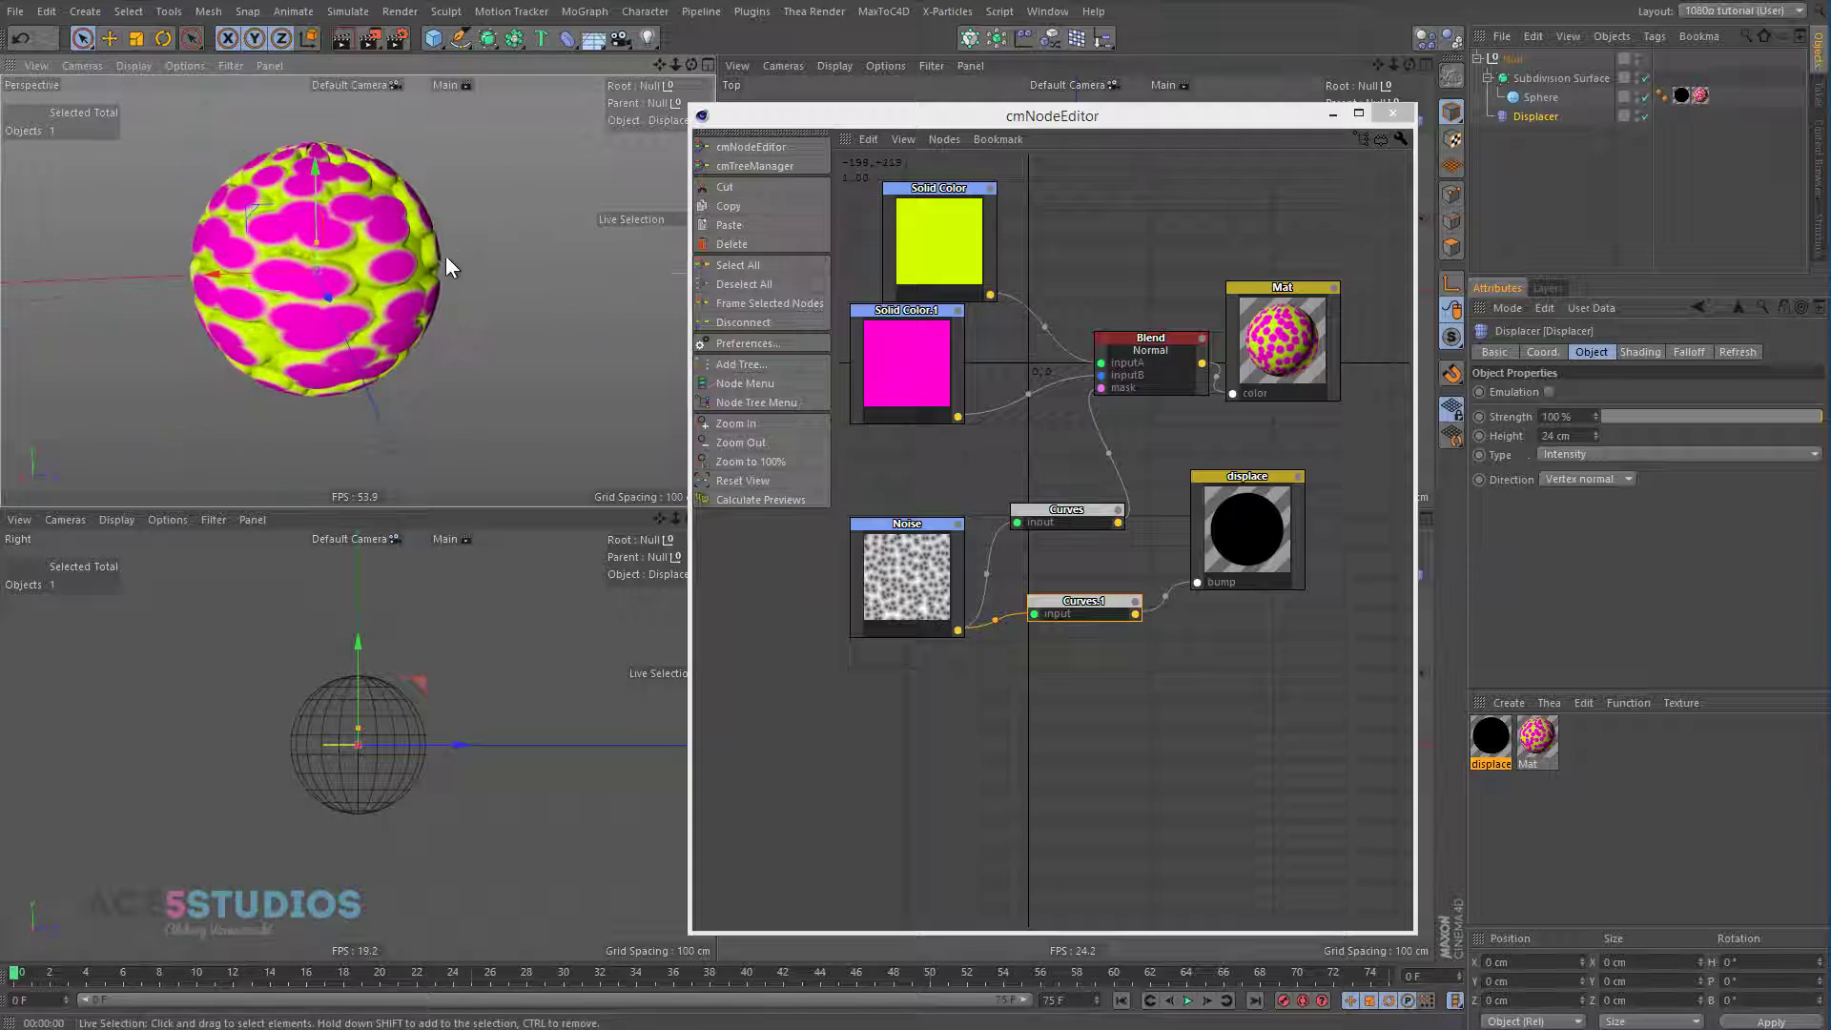
pyautogui.moveTo(1796, 420)
pyautogui.mouseDown()
pyautogui.moveTo(1540, 432)
pyautogui.moveTo(1822, 420)
pyautogui.mouseUp()
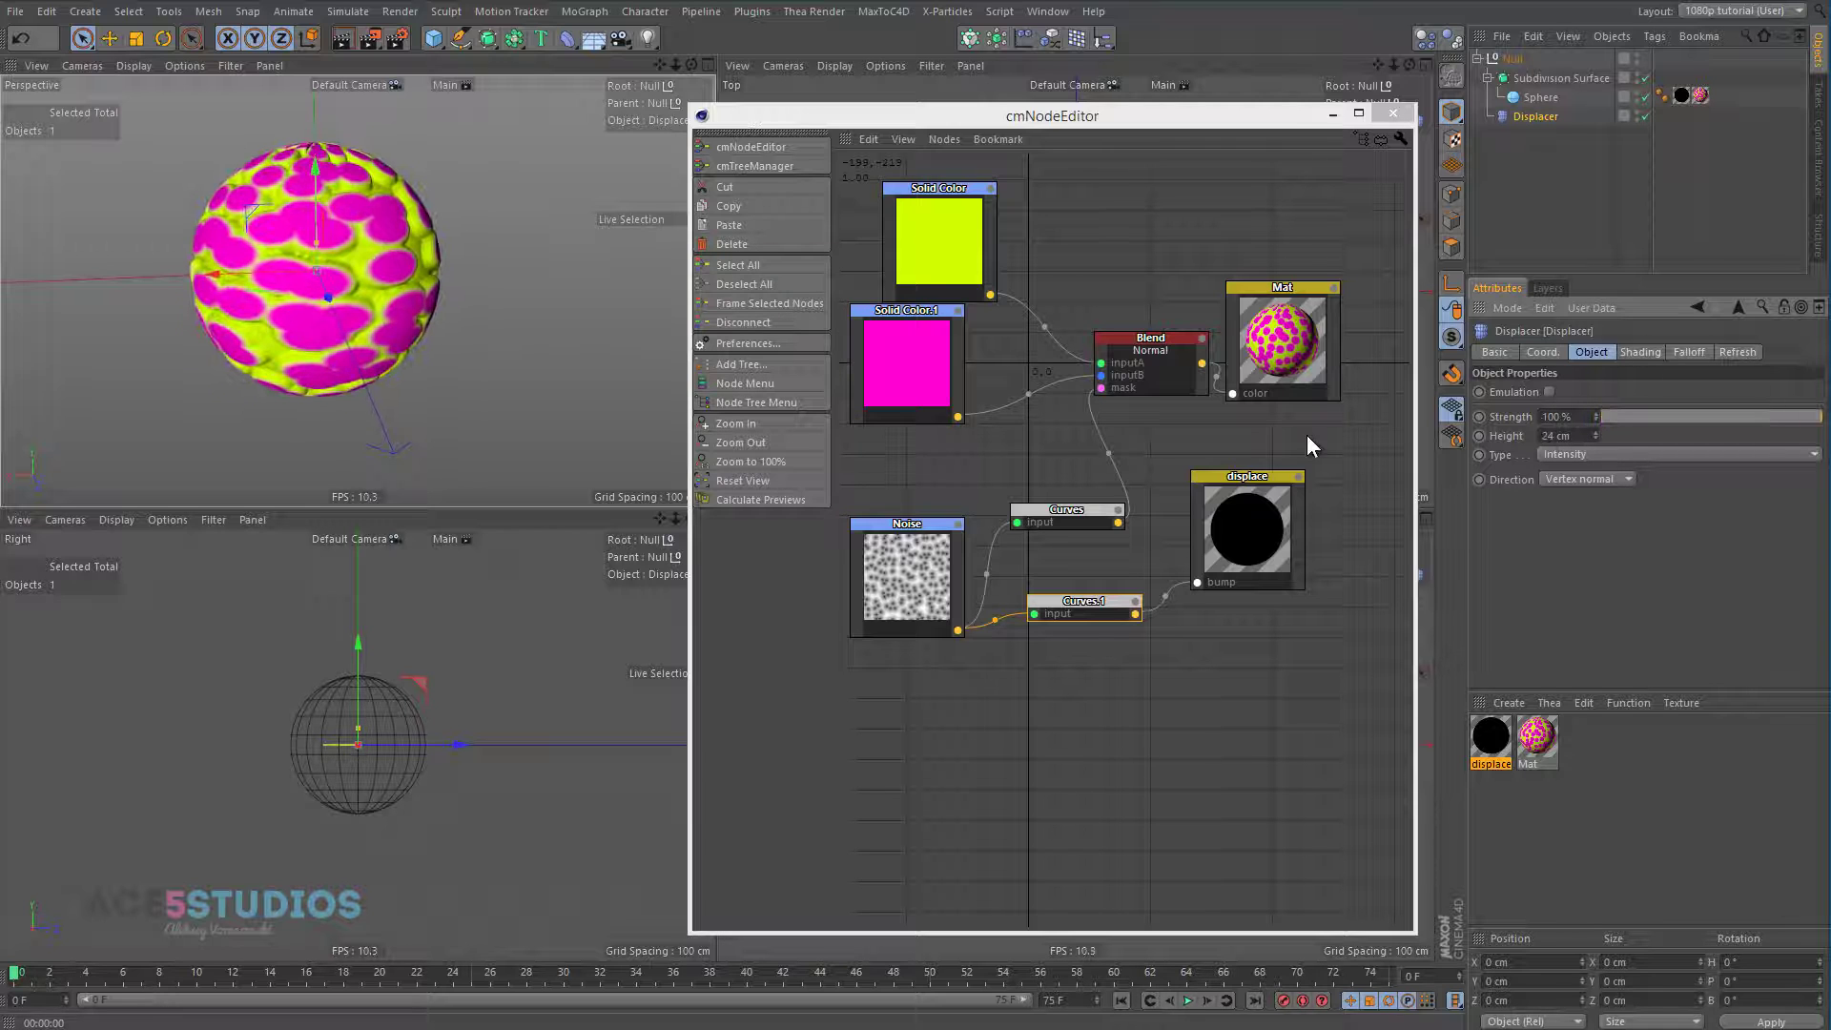